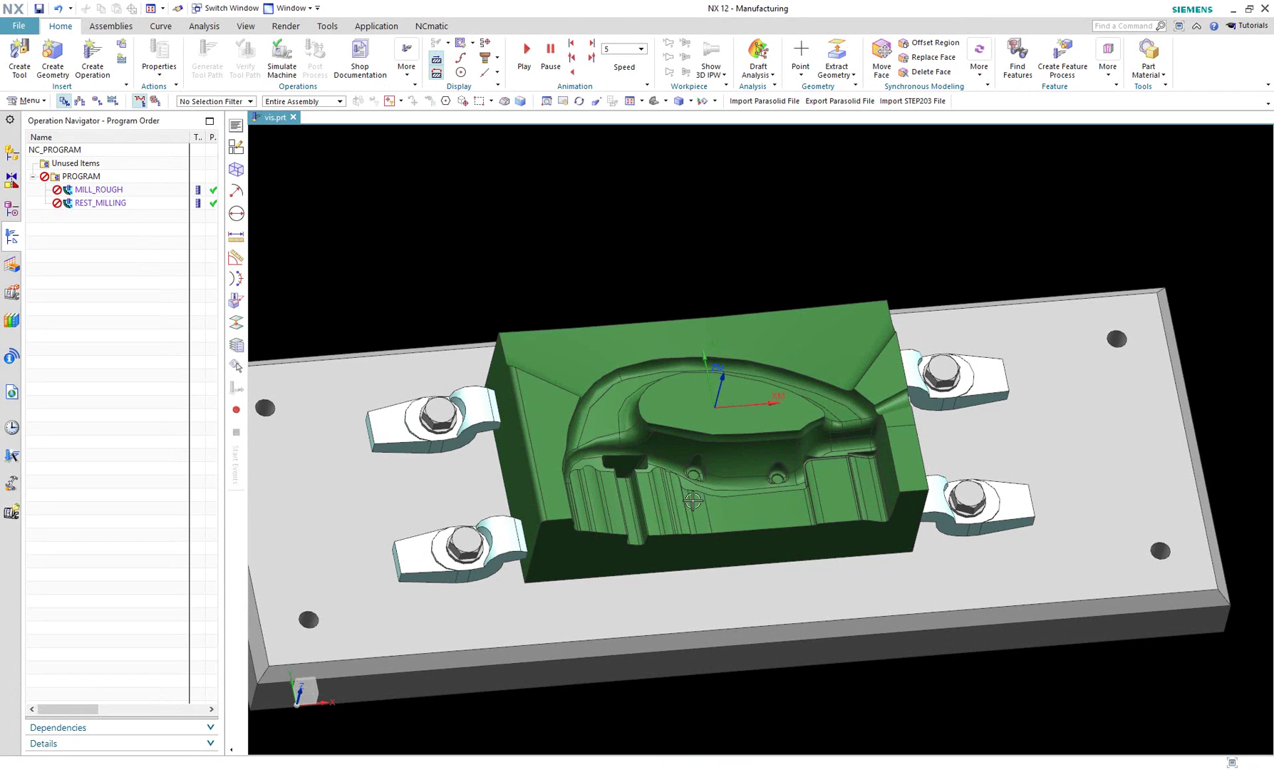
Orbit the green mold block to look down into its cavity.
middle_drag(776, 564, 737, 560)
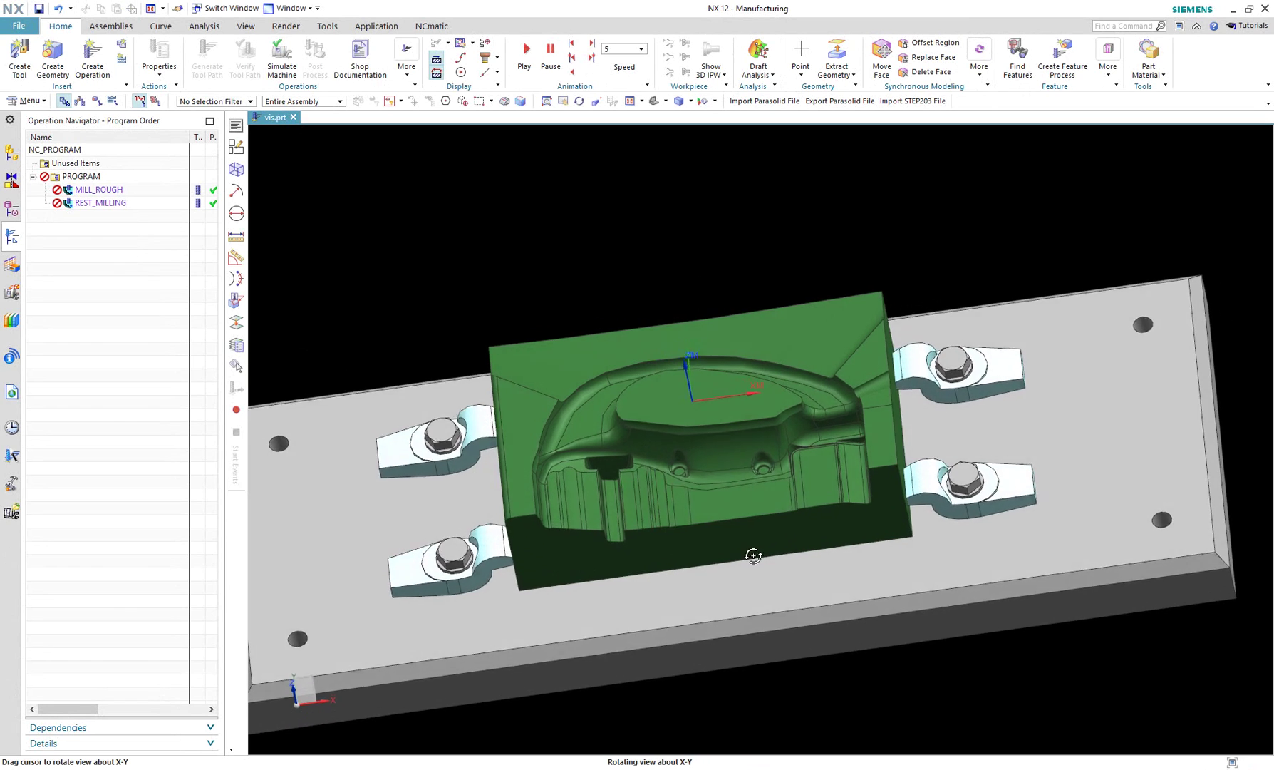
scroll(713, 560, up, 3)
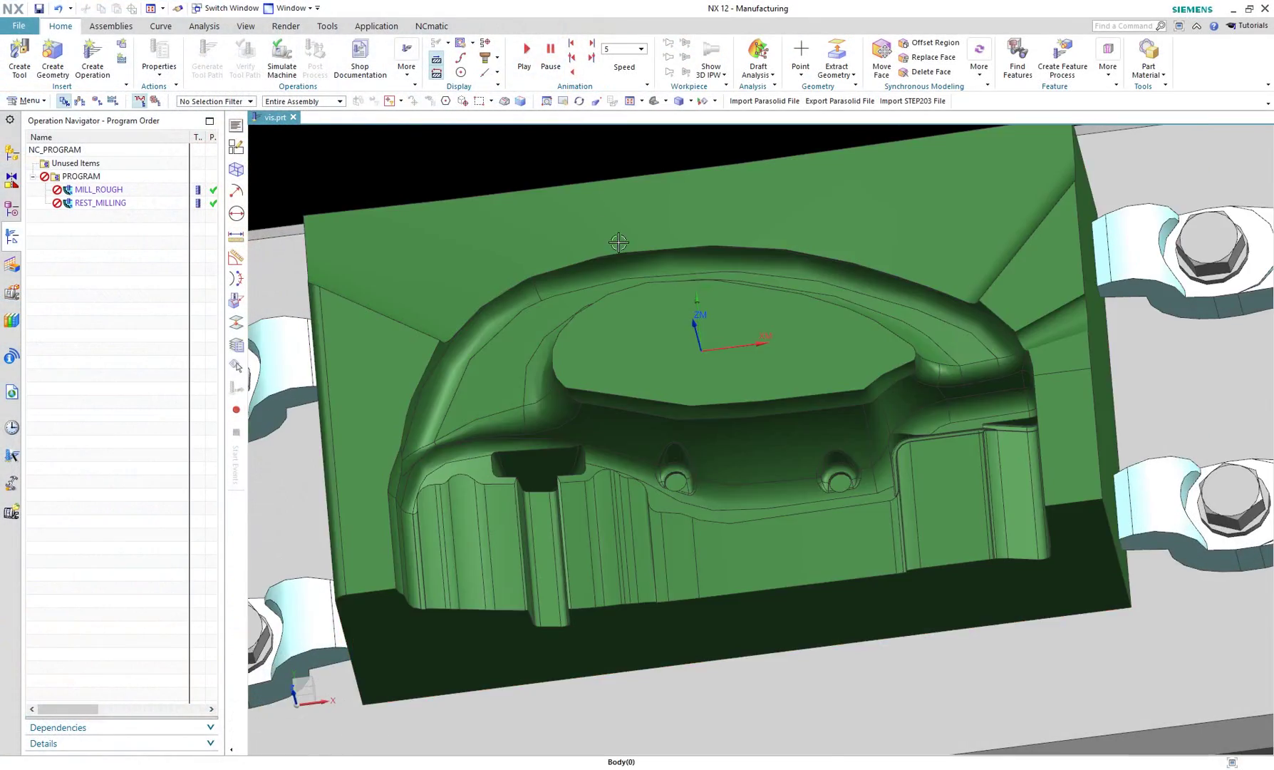
scroll(569, 293, up, 5)
Close in on a boss hole and Update Display to expose its coarse faceted edges.
mouse_move(569, 294)
middle_down()
mouse_move(648, 216)
mouse_move(604, 192)
mouse_move(617, 198)
middle_up()
scroll(703, 633, up, 8)
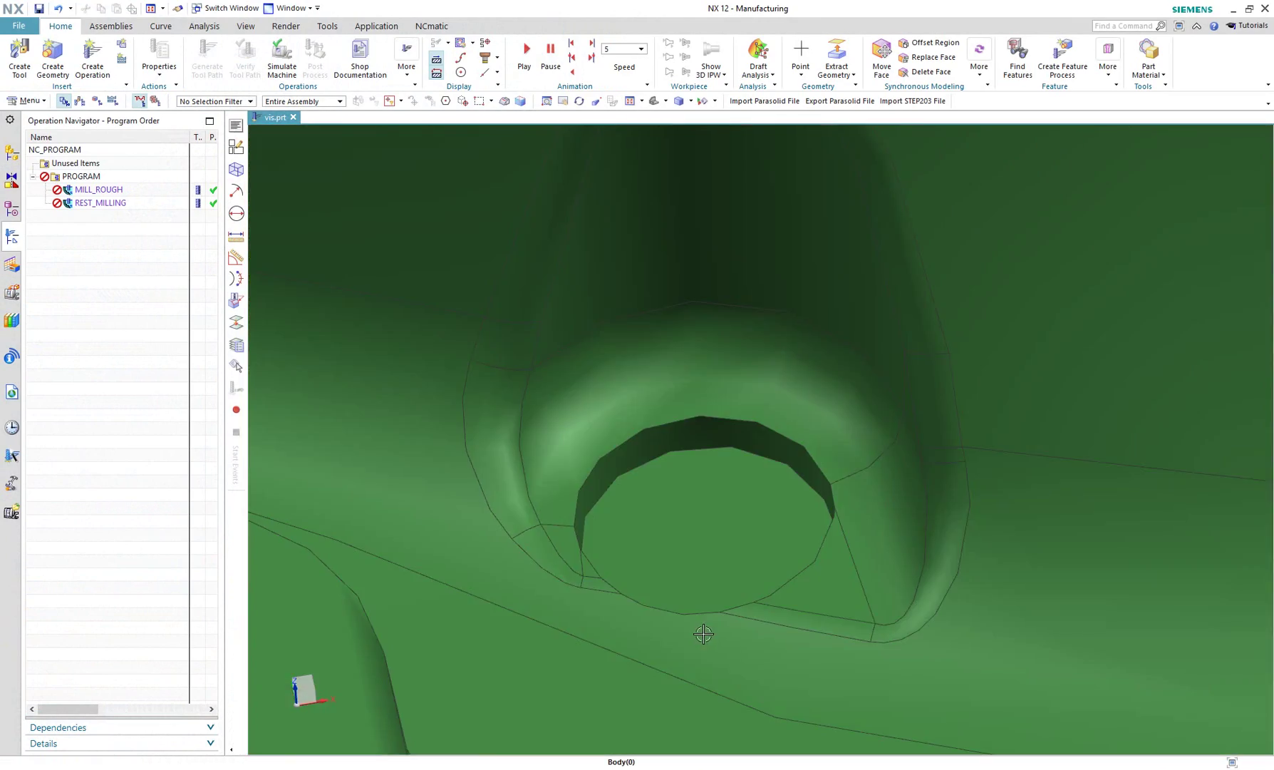
mouse_move(703, 634)
middle_down()
mouse_move(717, 654)
mouse_move(339, 219)
middle_up()
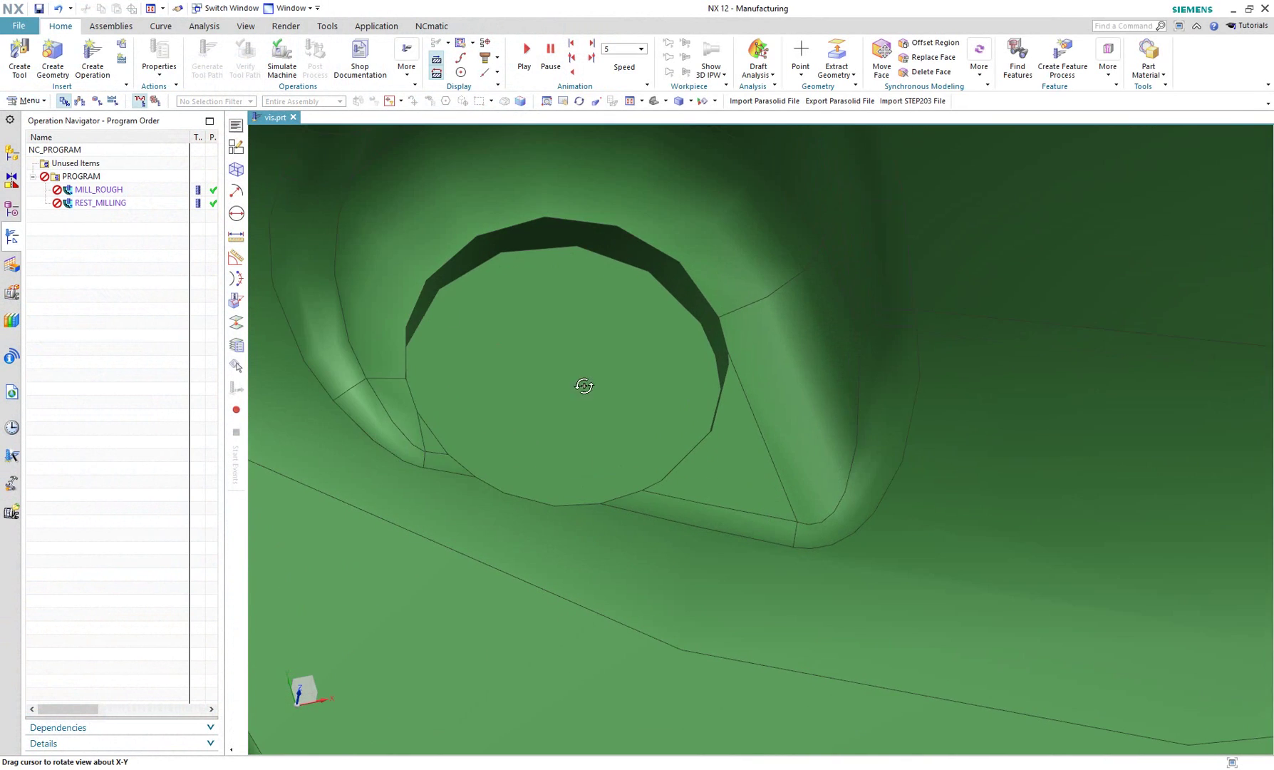
mouse_move(576, 383)
middle_down()
mouse_move(555, 375)
mouse_move(545, 390)
mouse_move(562, 367)
mouse_move(580, 380)
mouse_move(562, 408)
mouse_move(597, 388)
mouse_move(630, 437)
mouse_move(598, 417)
mouse_move(587, 373)
middle_up()
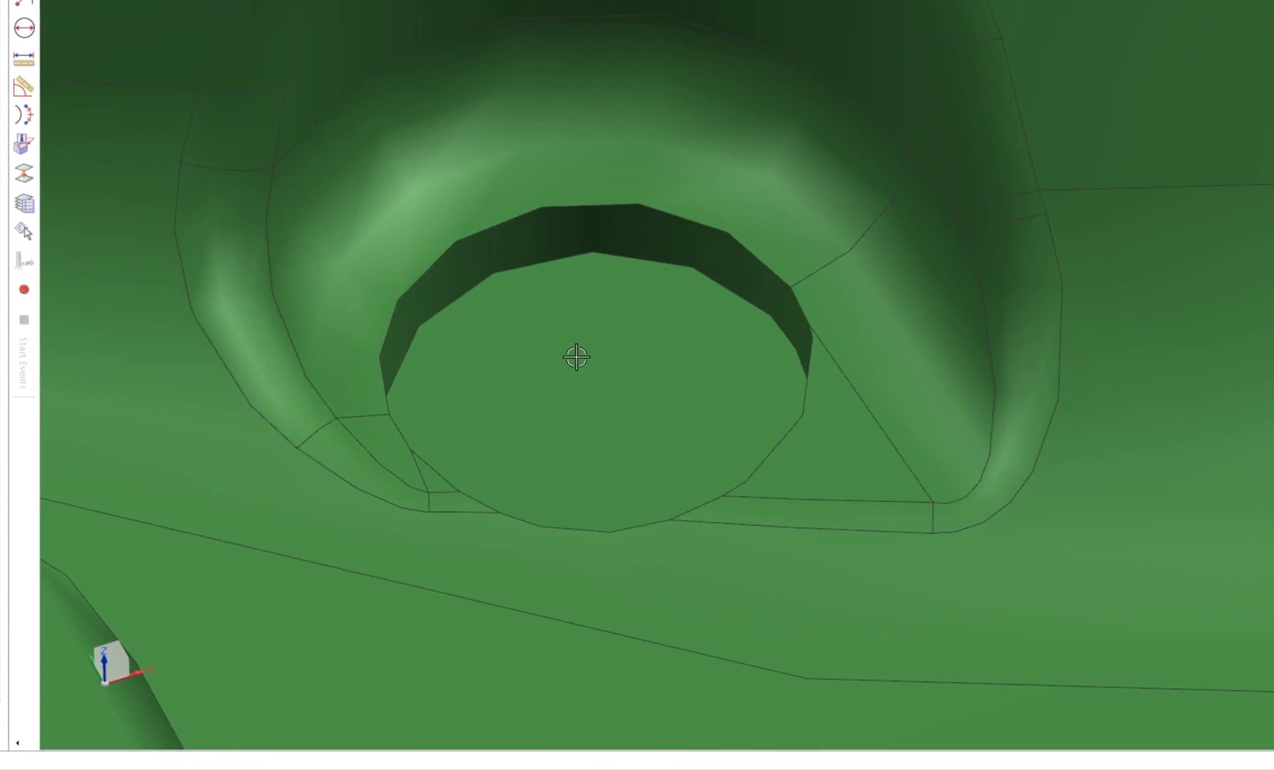
right_click(576, 357)
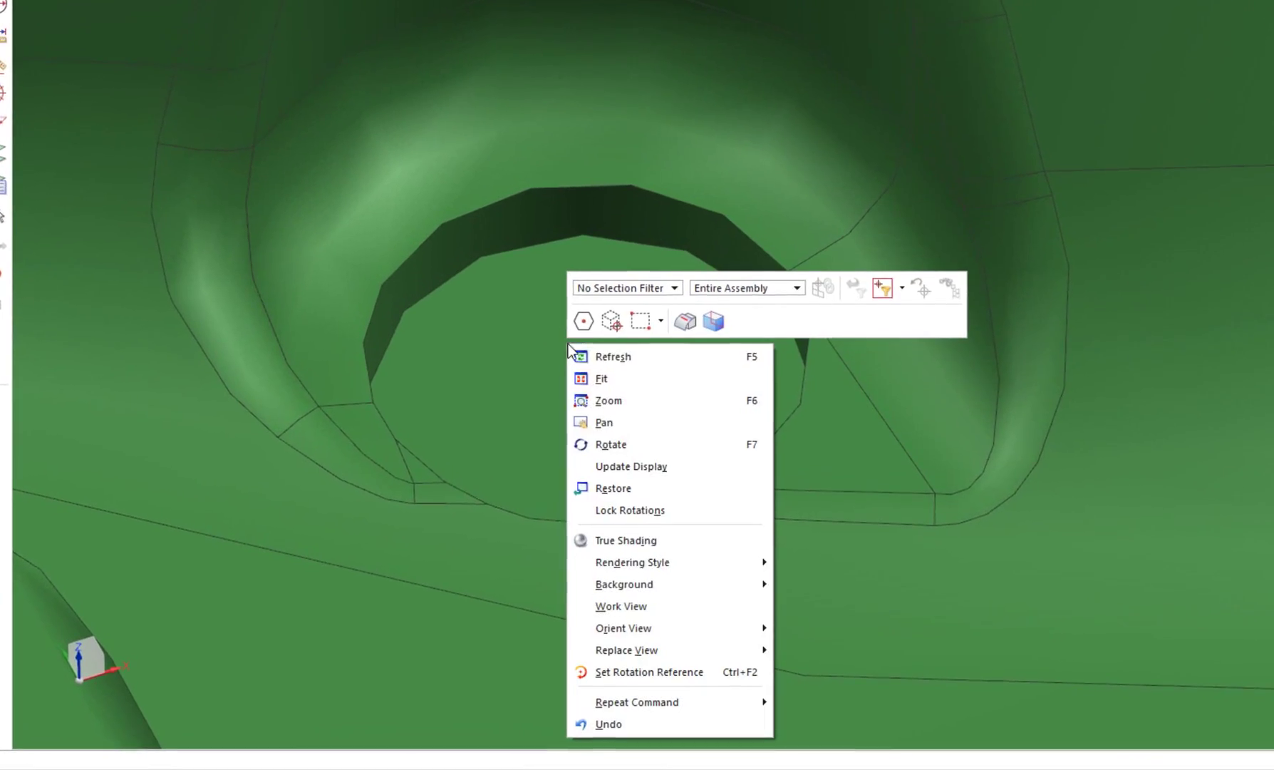
click(685, 456)
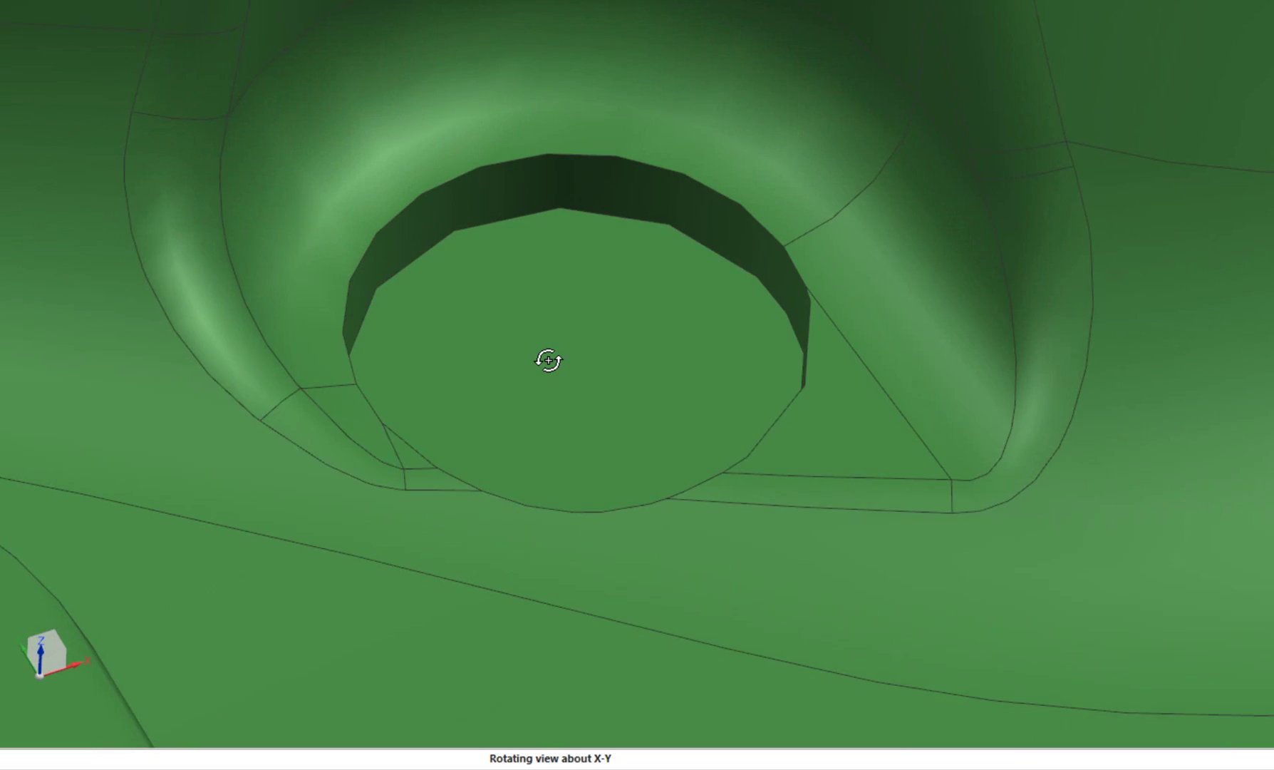
mouse_move(548, 359)
middle_down()
mouse_move(538, 378)
mouse_move(553, 392)
mouse_move(529, 365)
middle_up()
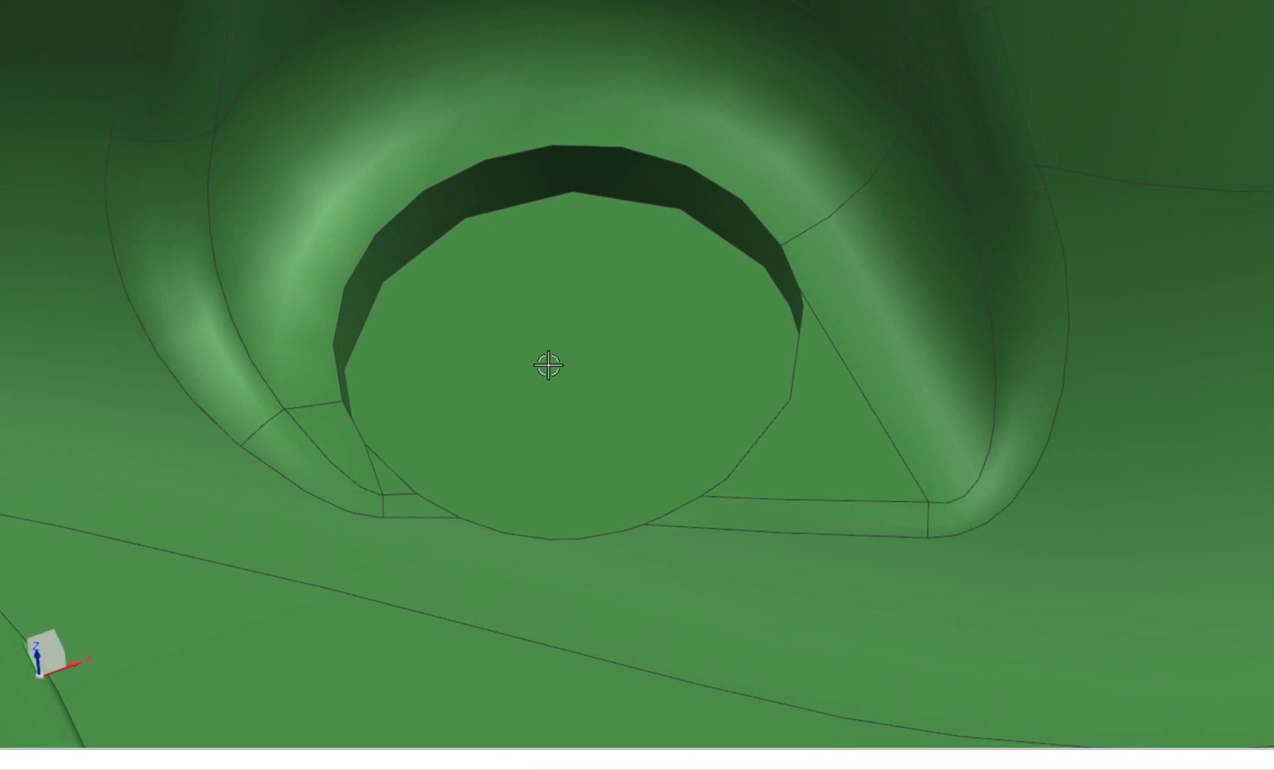
scroll(549, 367, up, 3)
scroll(398, 321, up, 3)
right_click(526, 374)
click(527, 425)
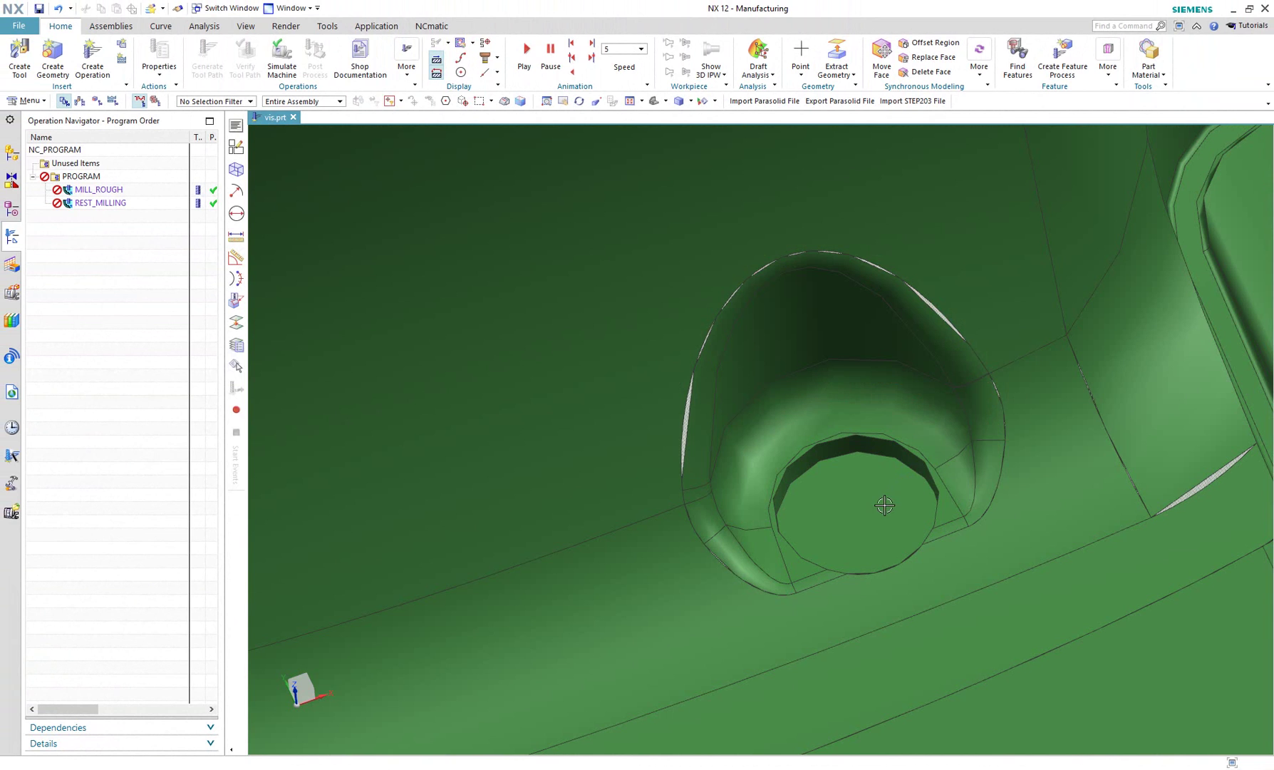
Restore the previous view orientation and orbit back out to the whole cavity.
right_click(883, 506)
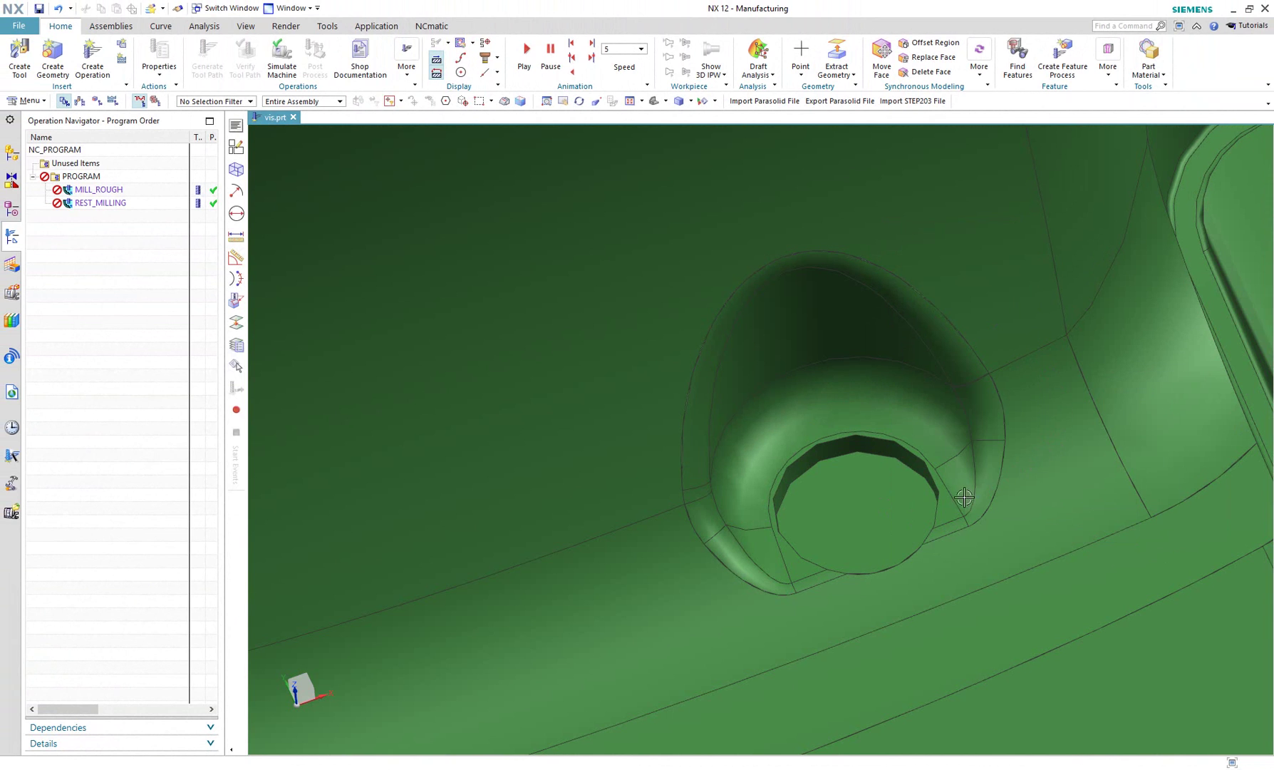
scroll(947, 490, up, 5)
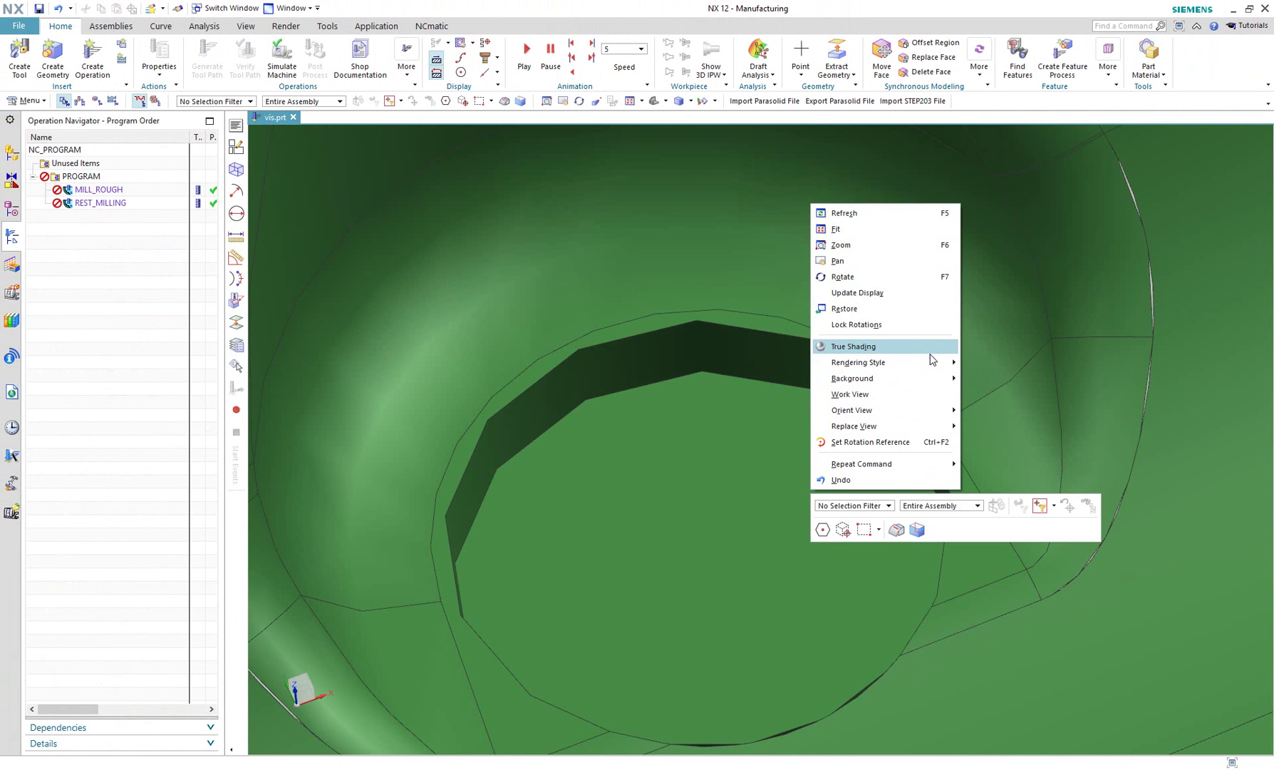
click(926, 302)
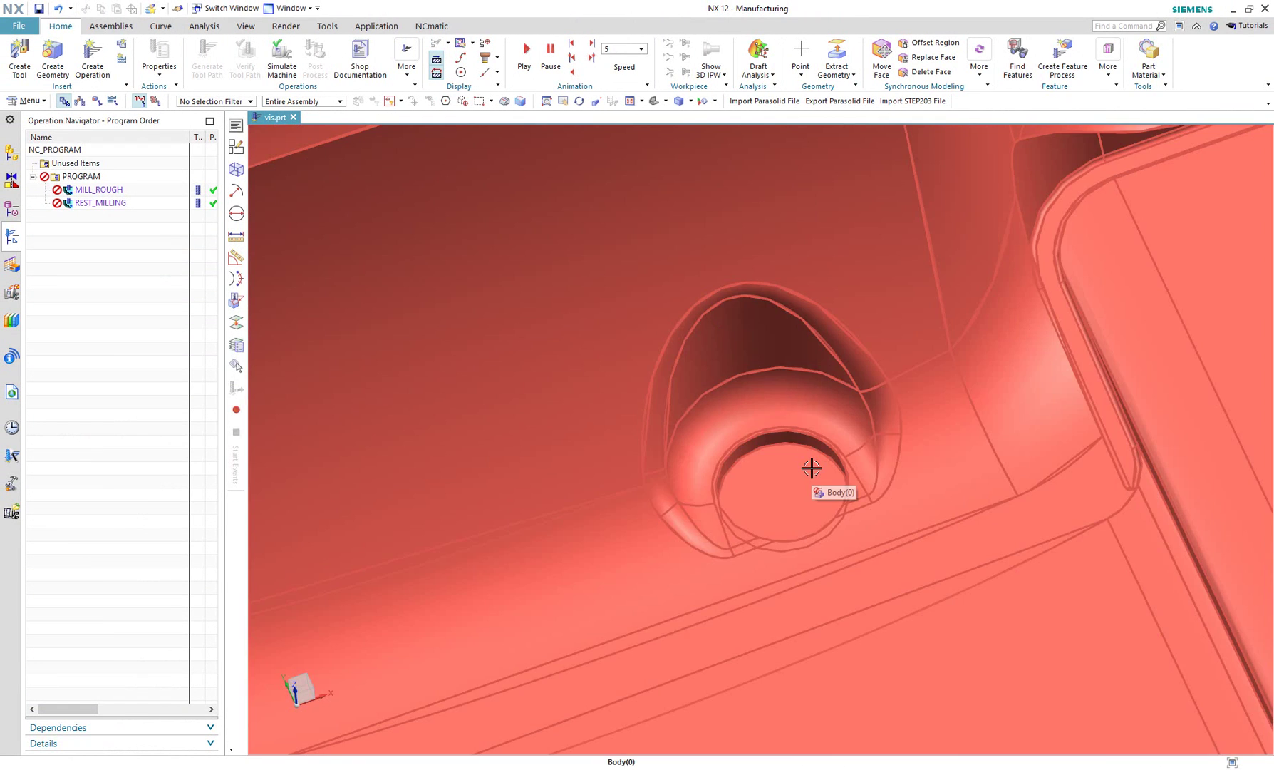
scroll(811, 467, down, 5)
middle_drag(811, 467, 597, 465)
scroll(465, 466, up, 6)
scroll(465, 465, down, 5)
mouse_move(453, 462)
middle_down()
mouse_move(552, 430)
mouse_move(537, 460)
mouse_move(617, 417)
middle_up()
scroll(537, 459, down, 5)
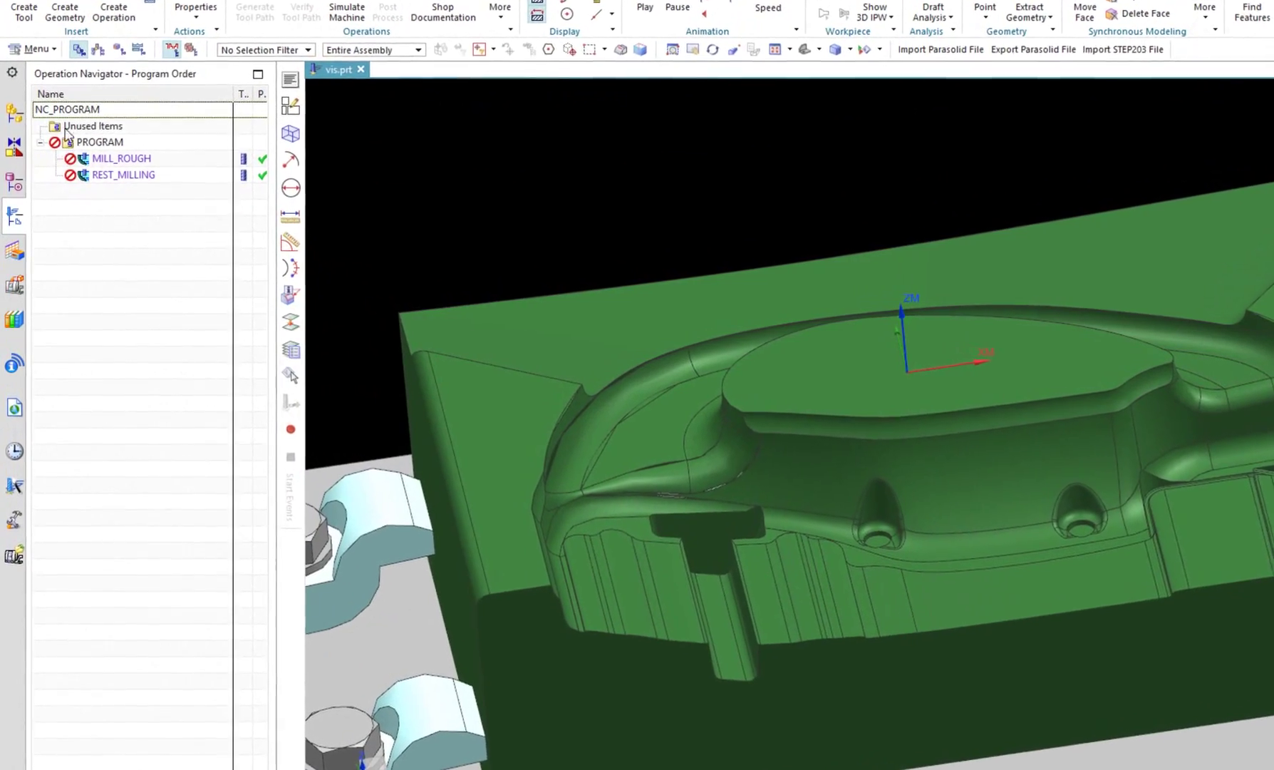
Set Visualization faceting to Facet Scale View with Fine shaded-view resolution.
click(35, 68)
mouse_move(61, 240)
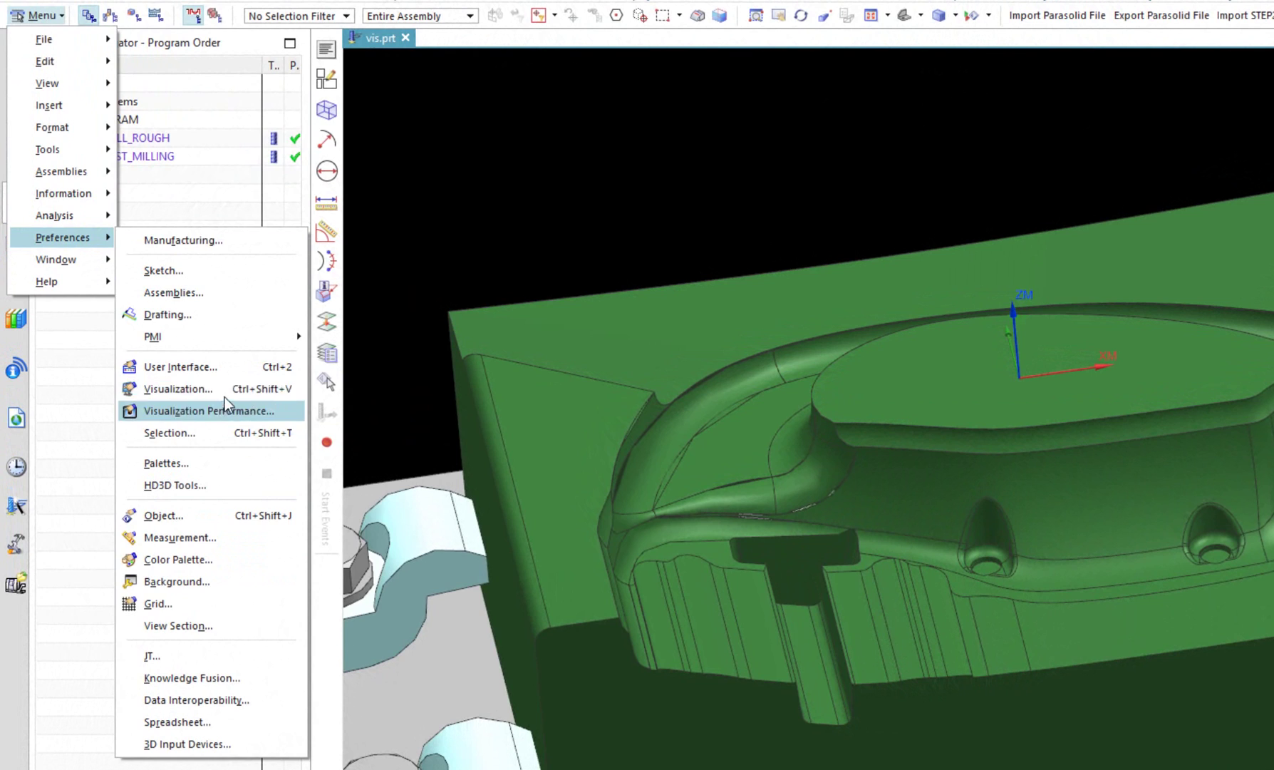
click(226, 390)
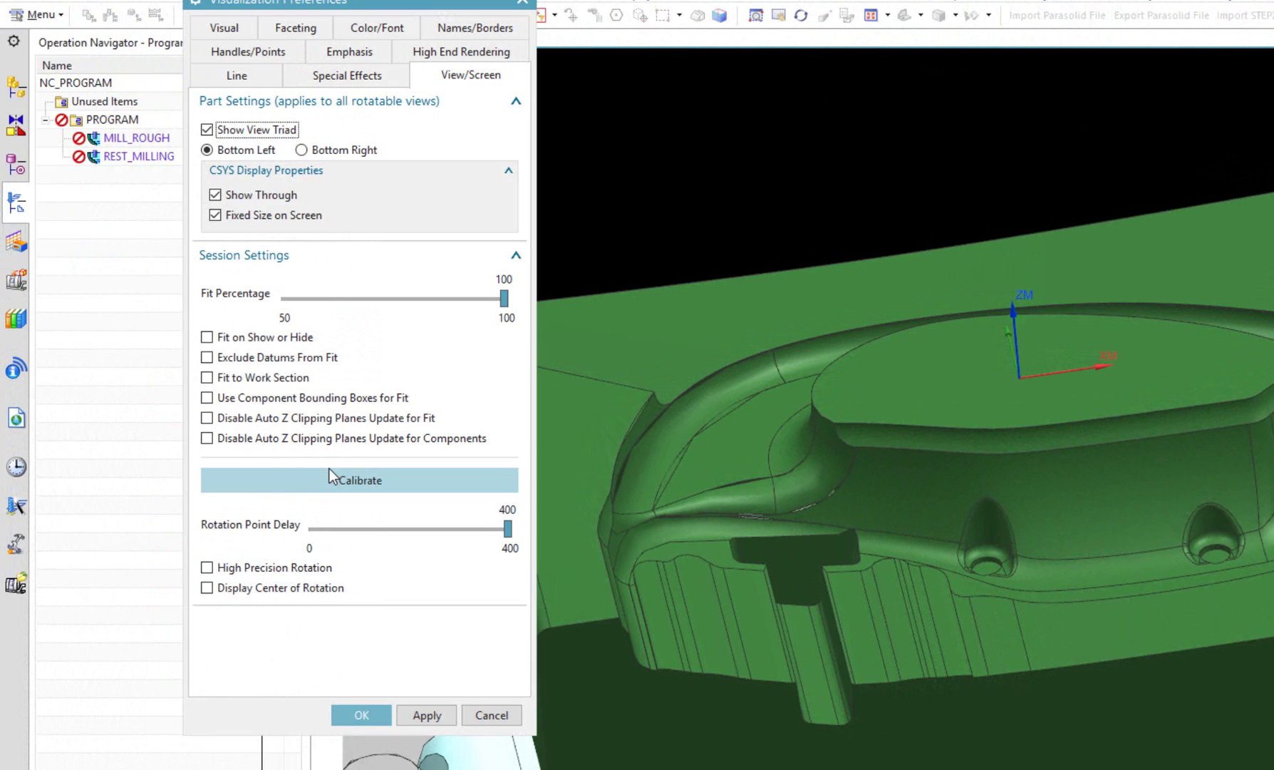
click(296, 27)
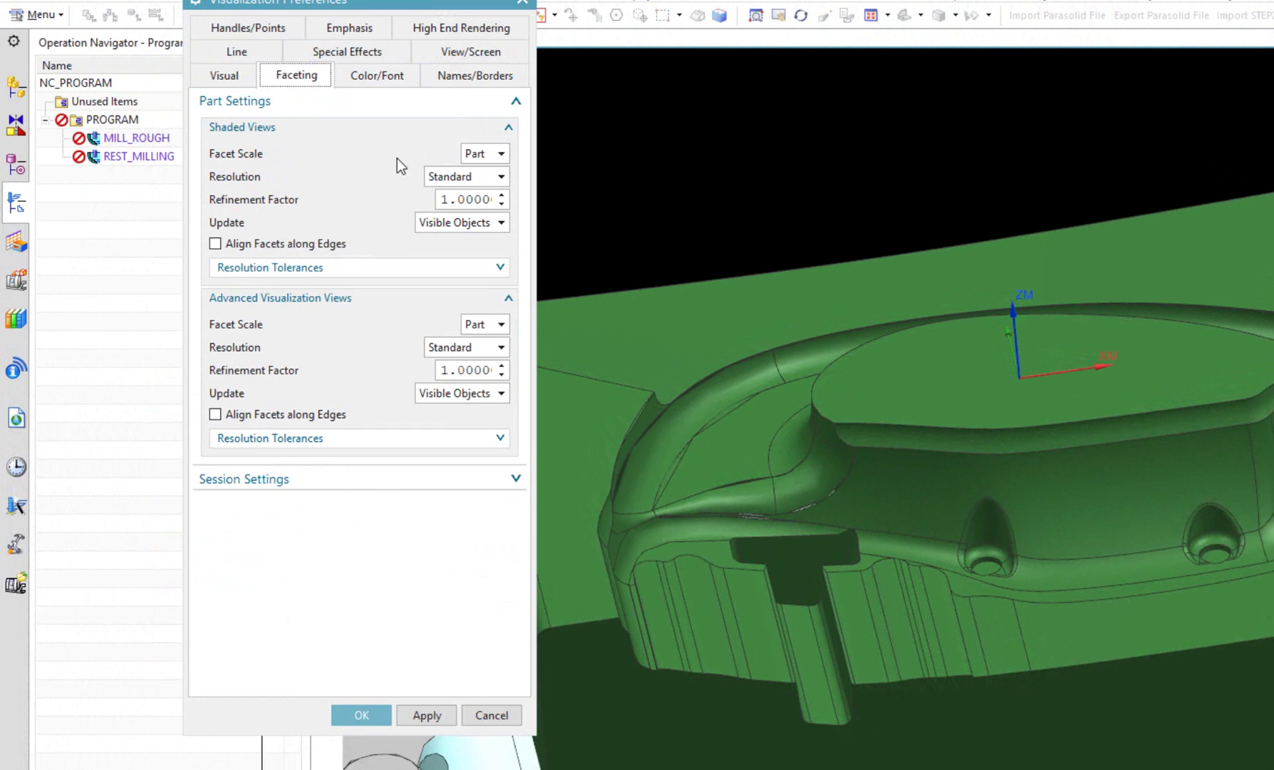
click(502, 153)
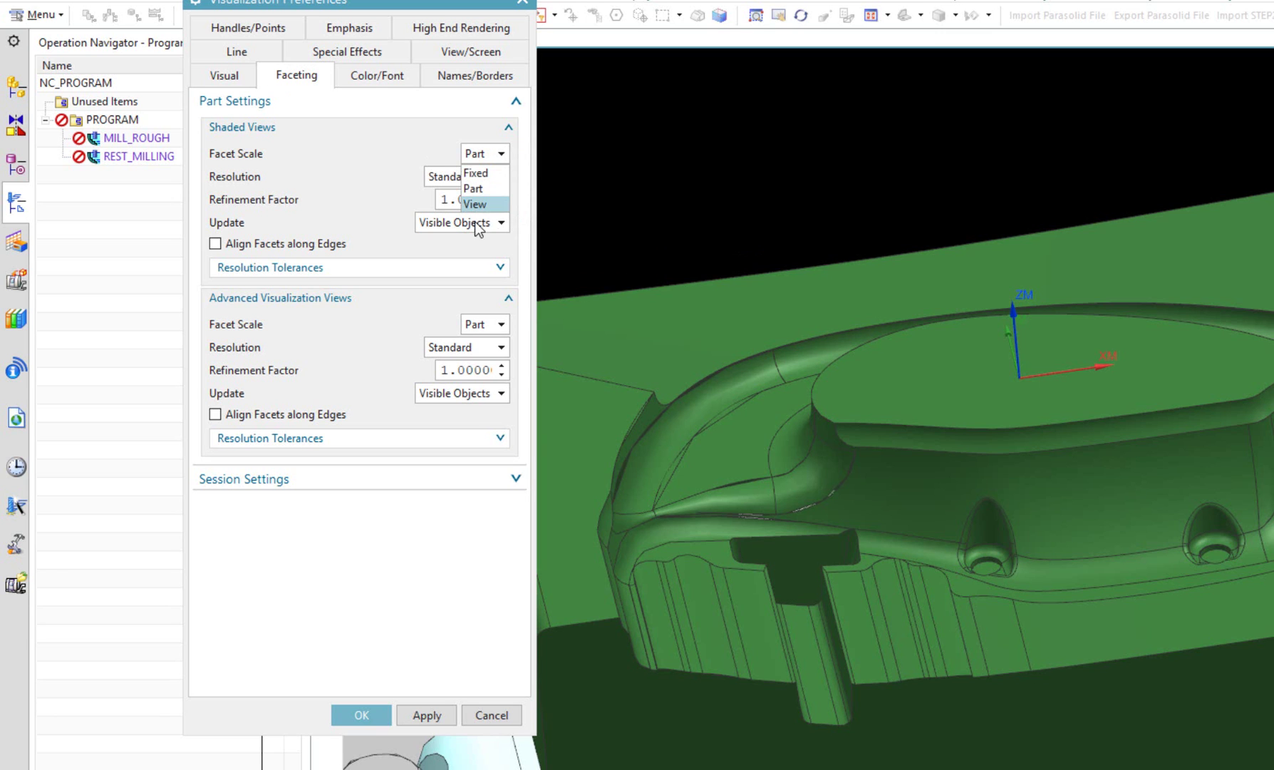
click(474, 204)
click(501, 176)
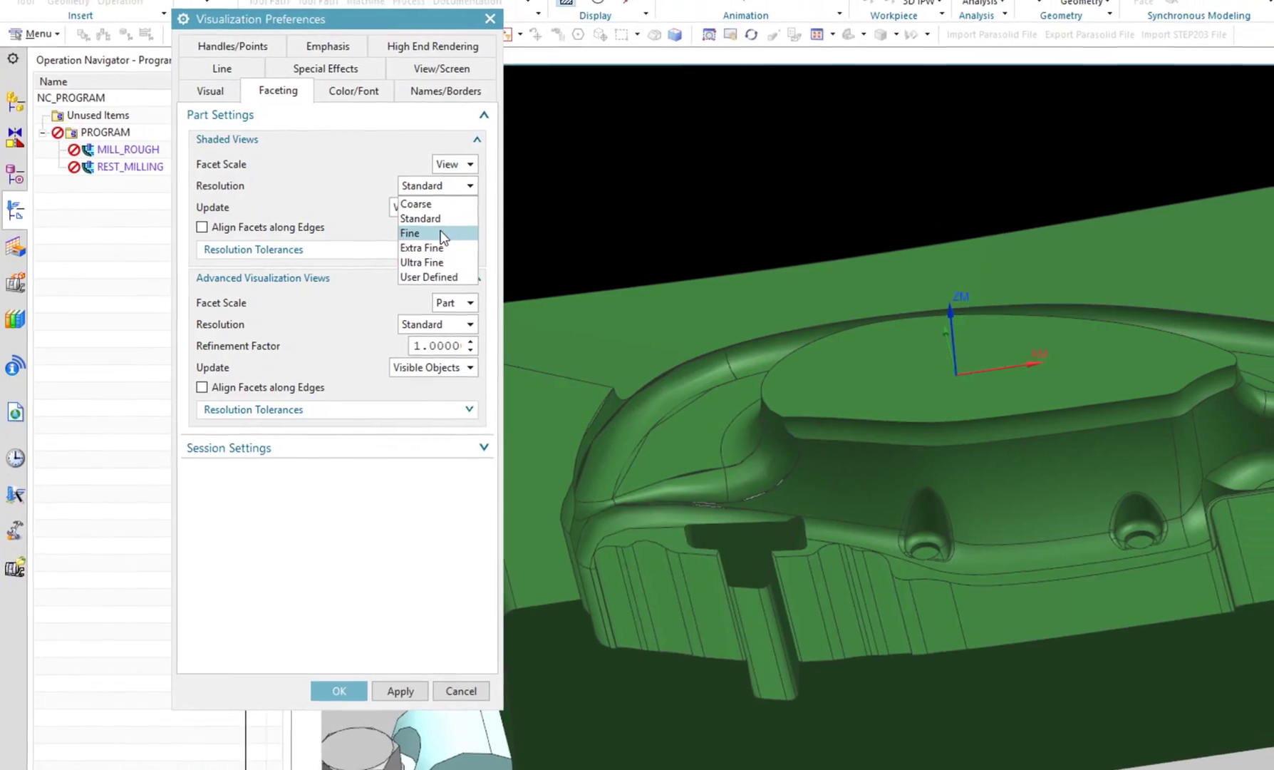
click(442, 234)
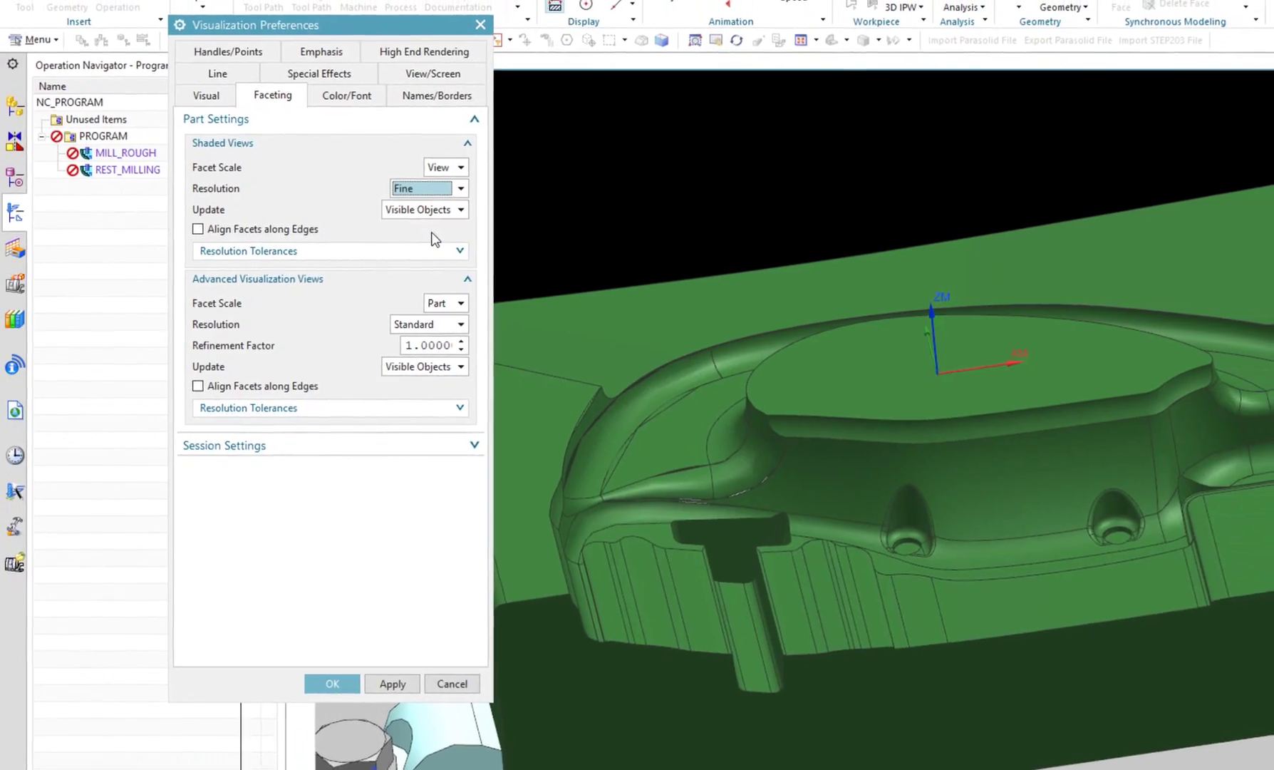
Apply the faceting change and orbit around the hole and block to see smoother edges.
click(309, 660)
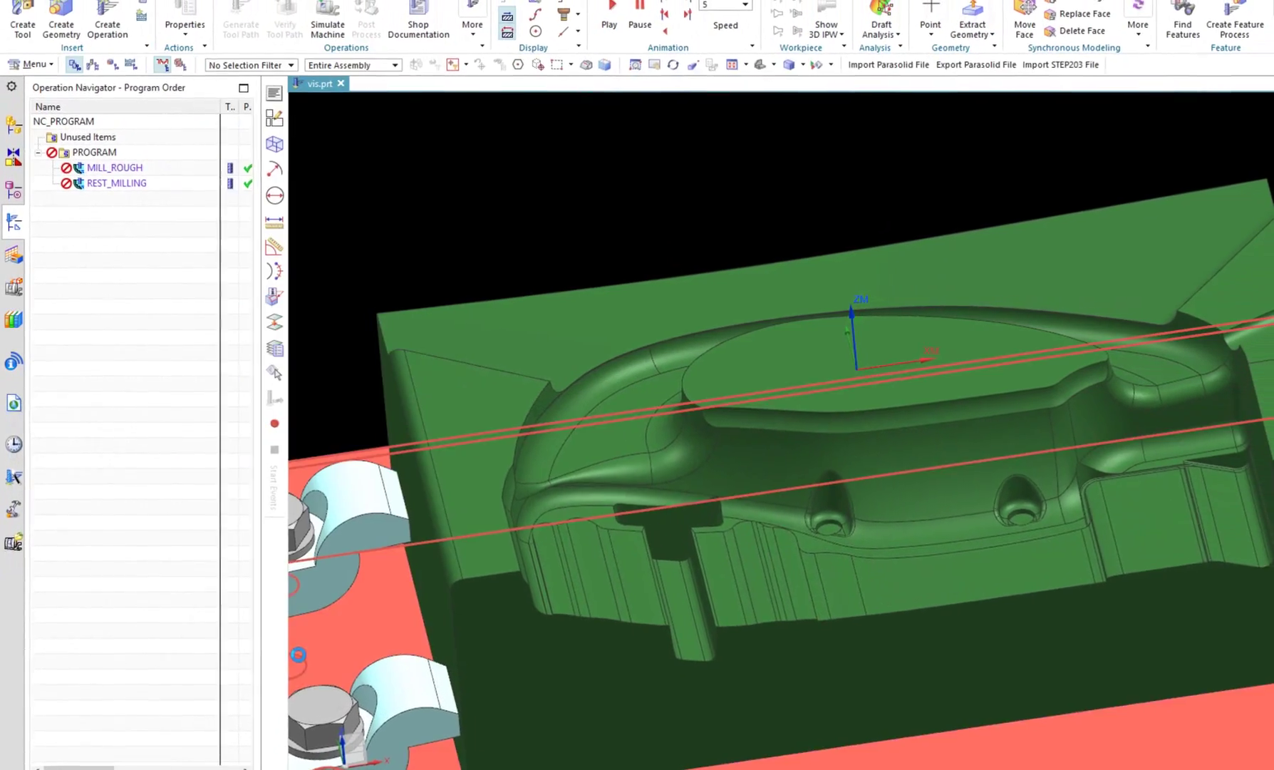
scroll(783, 512, up, 4)
scroll(783, 512, up, 4)
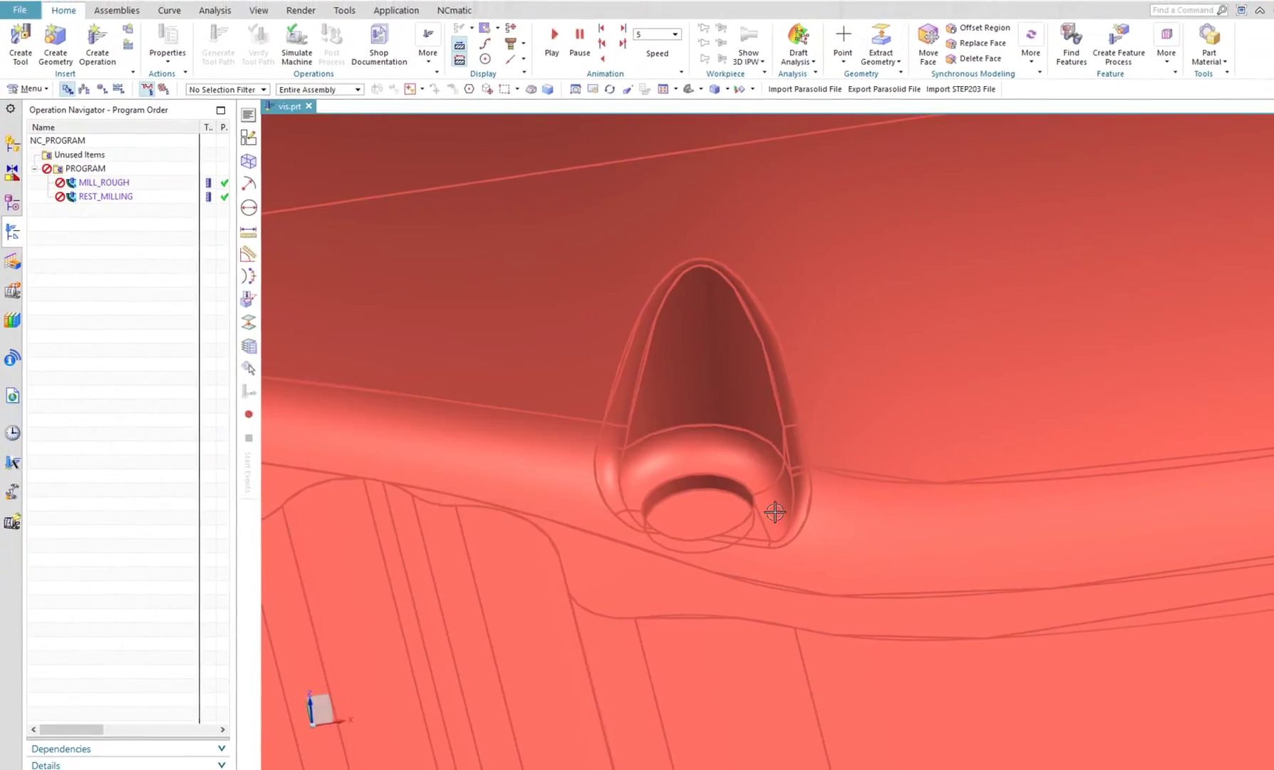
mouse_move(757, 527)
middle_down()
mouse_move(638, 312)
mouse_move(755, 356)
middle_up()
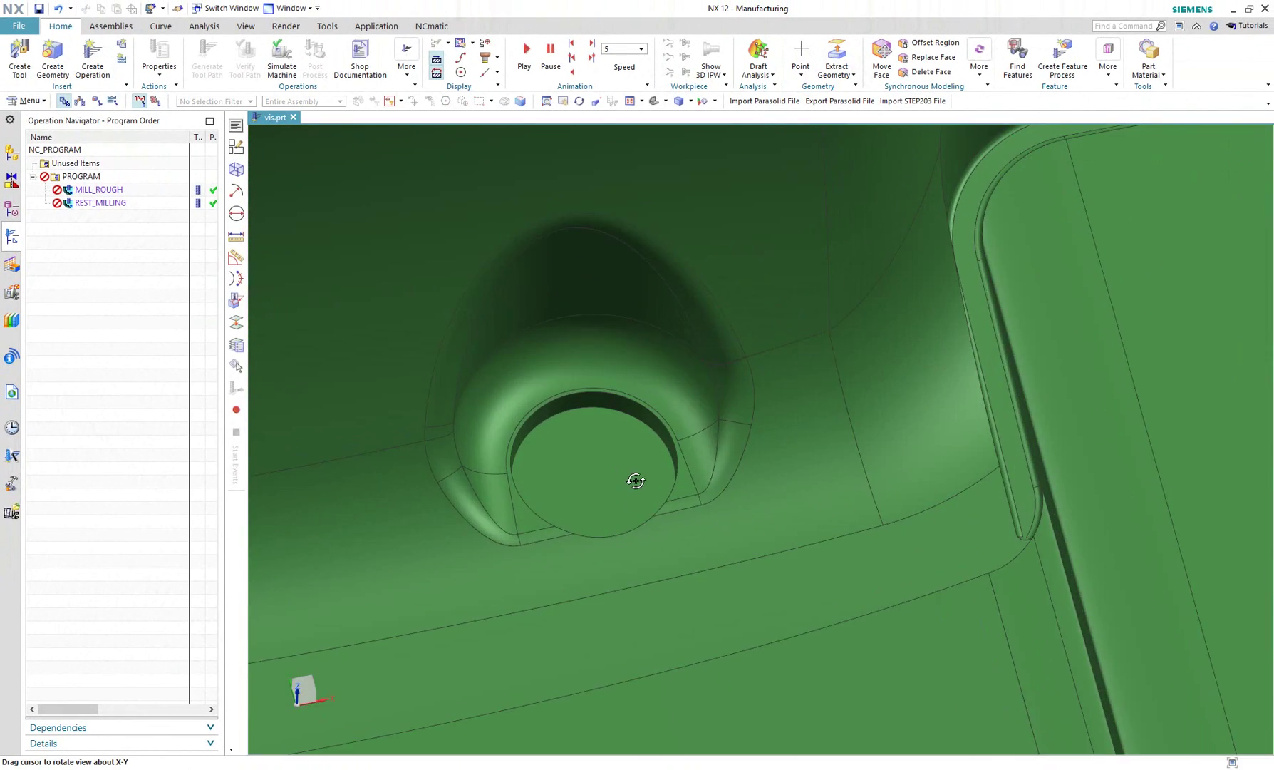
mouse_move(638, 481)
middle_down()
mouse_move(618, 496)
mouse_move(628, 478)
middle_up()
scroll(627, 478, down, 6)
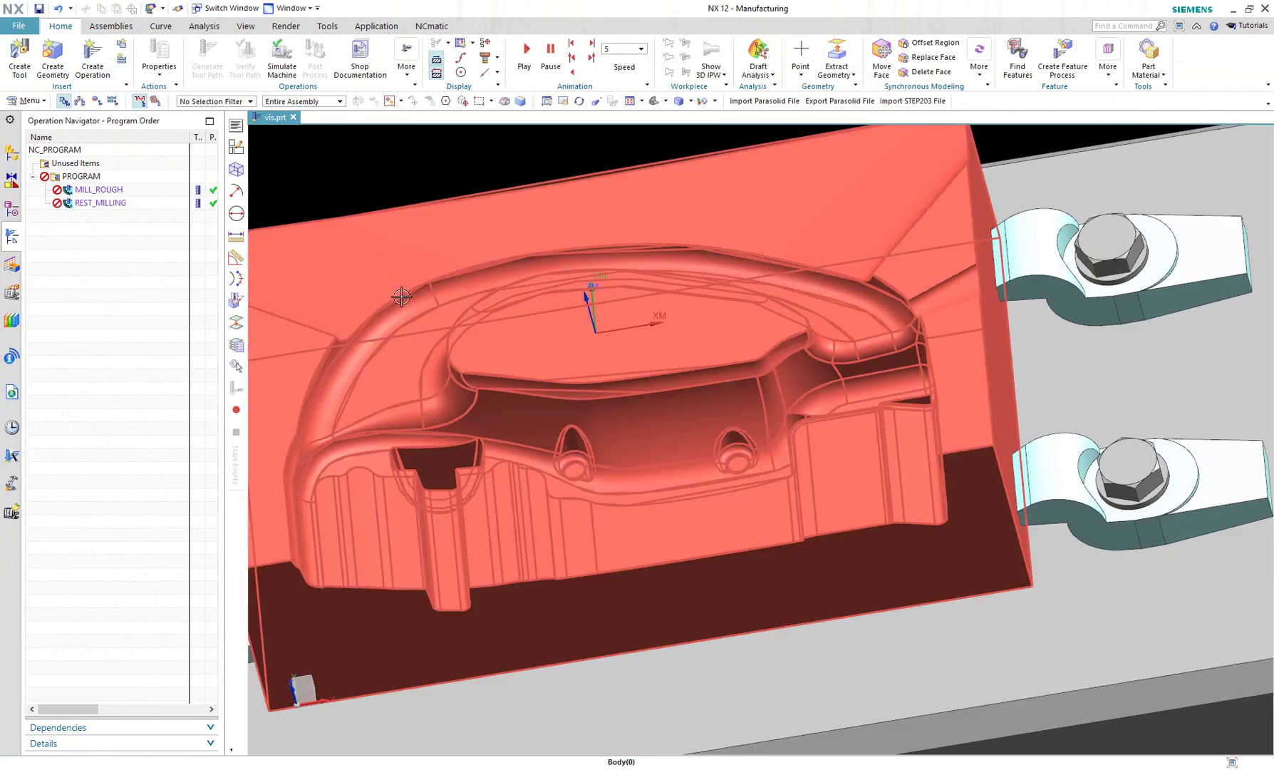
middle_drag(401, 296, 453, 314)
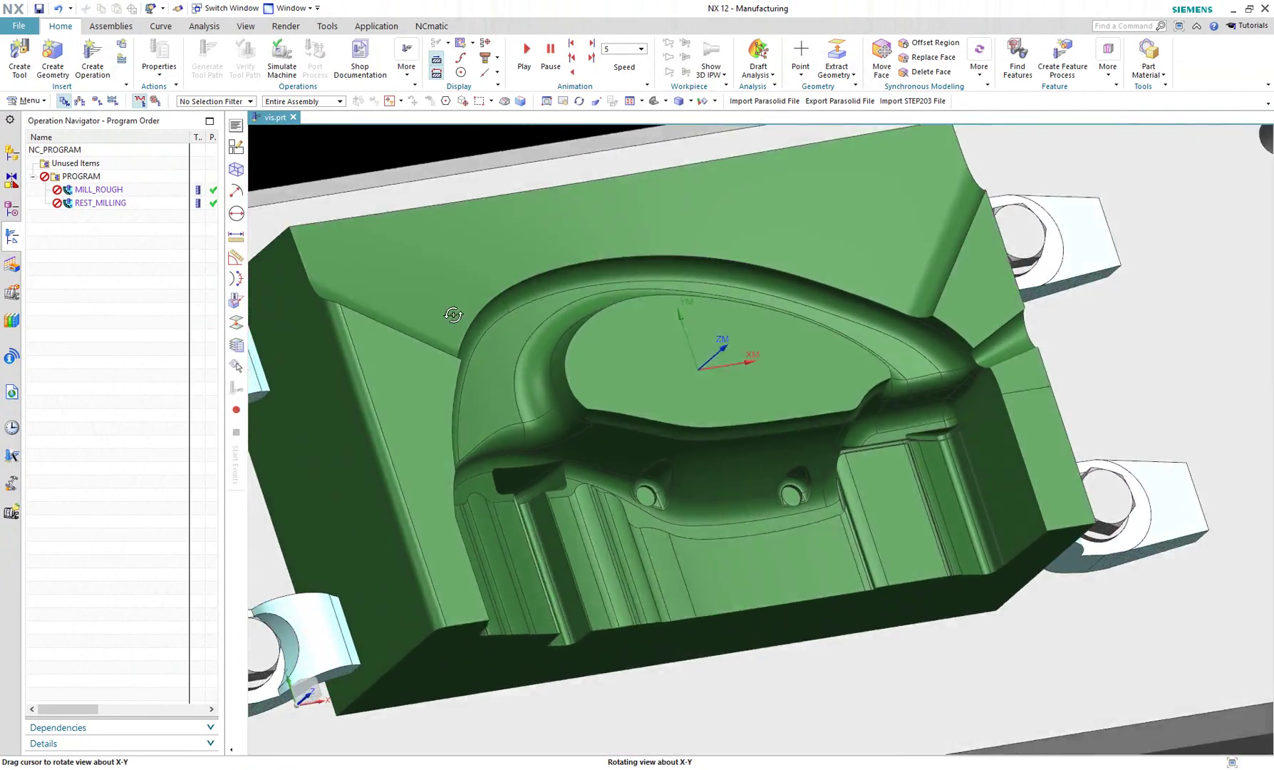
scroll(574, 367, up, 5)
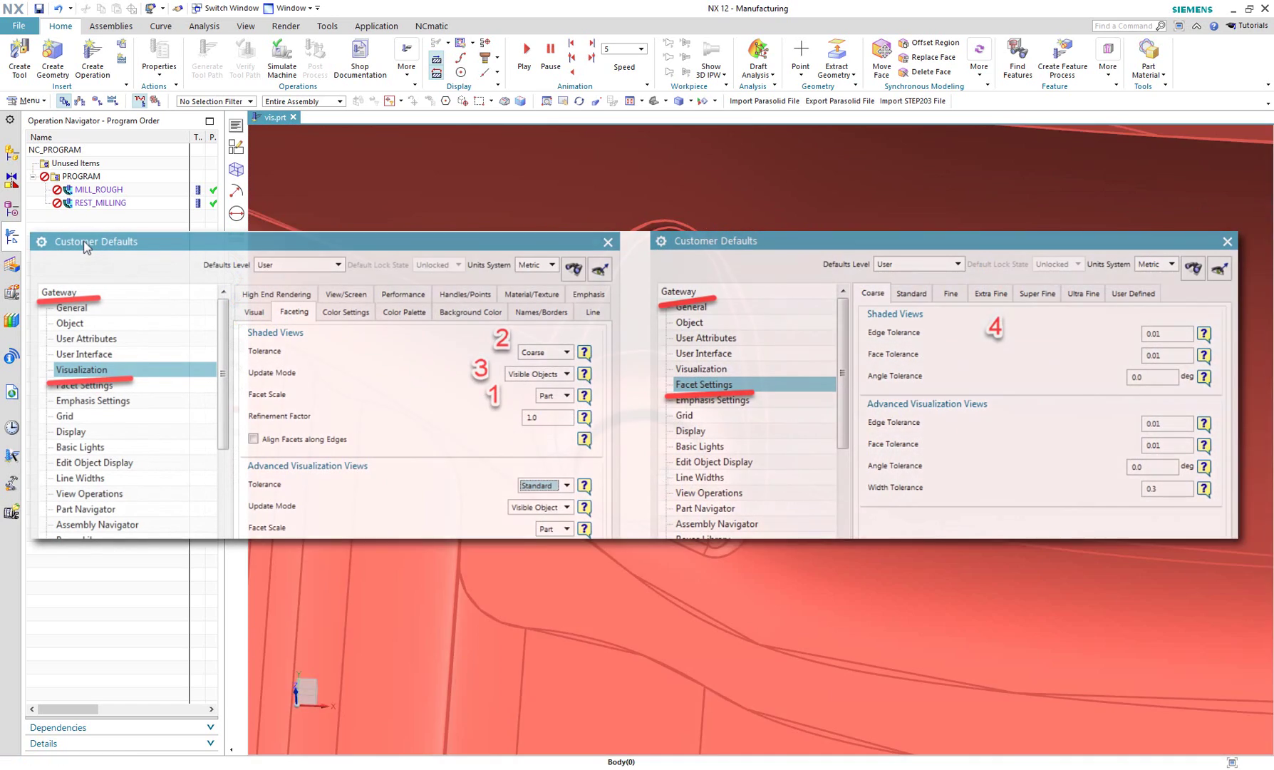
scroll(632, 457, down, 5)
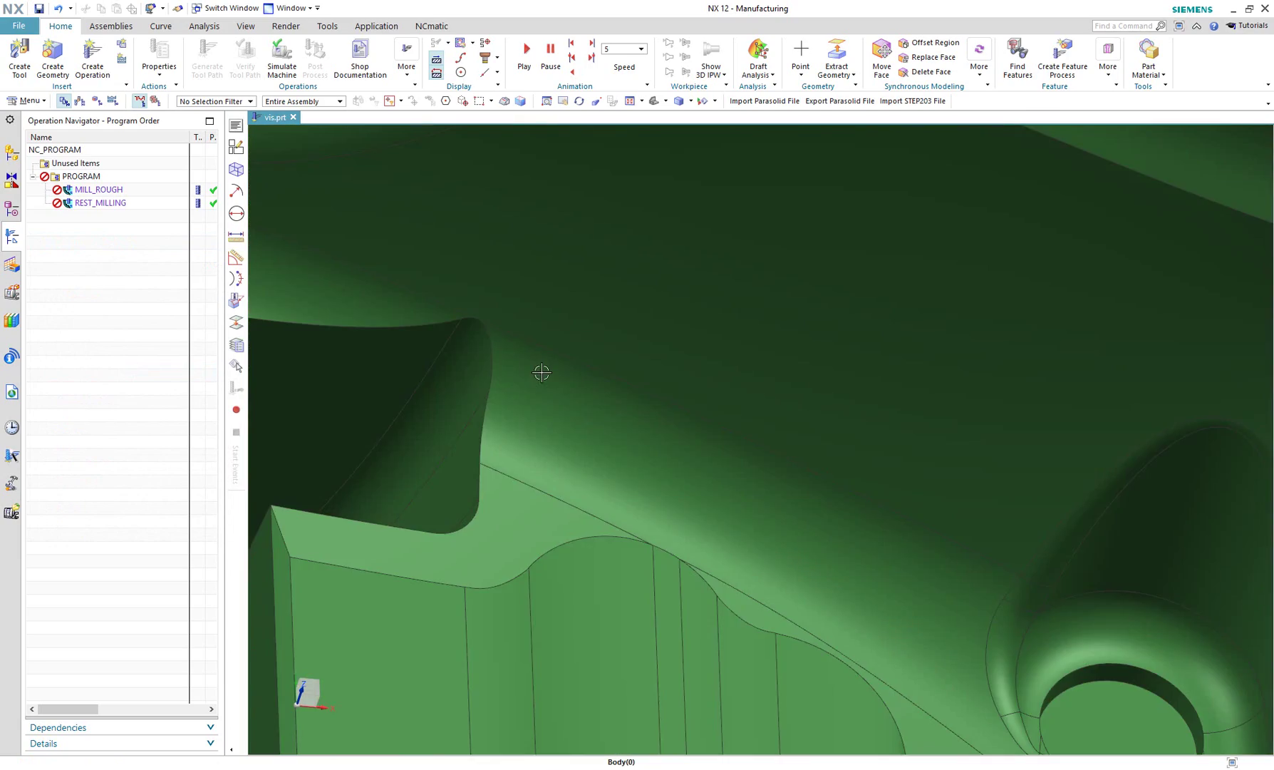
mouse_move(584, 347)
middle_down()
mouse_move(546, 375)
mouse_move(558, 416)
mouse_move(527, 396)
mouse_move(542, 359)
middle_up()
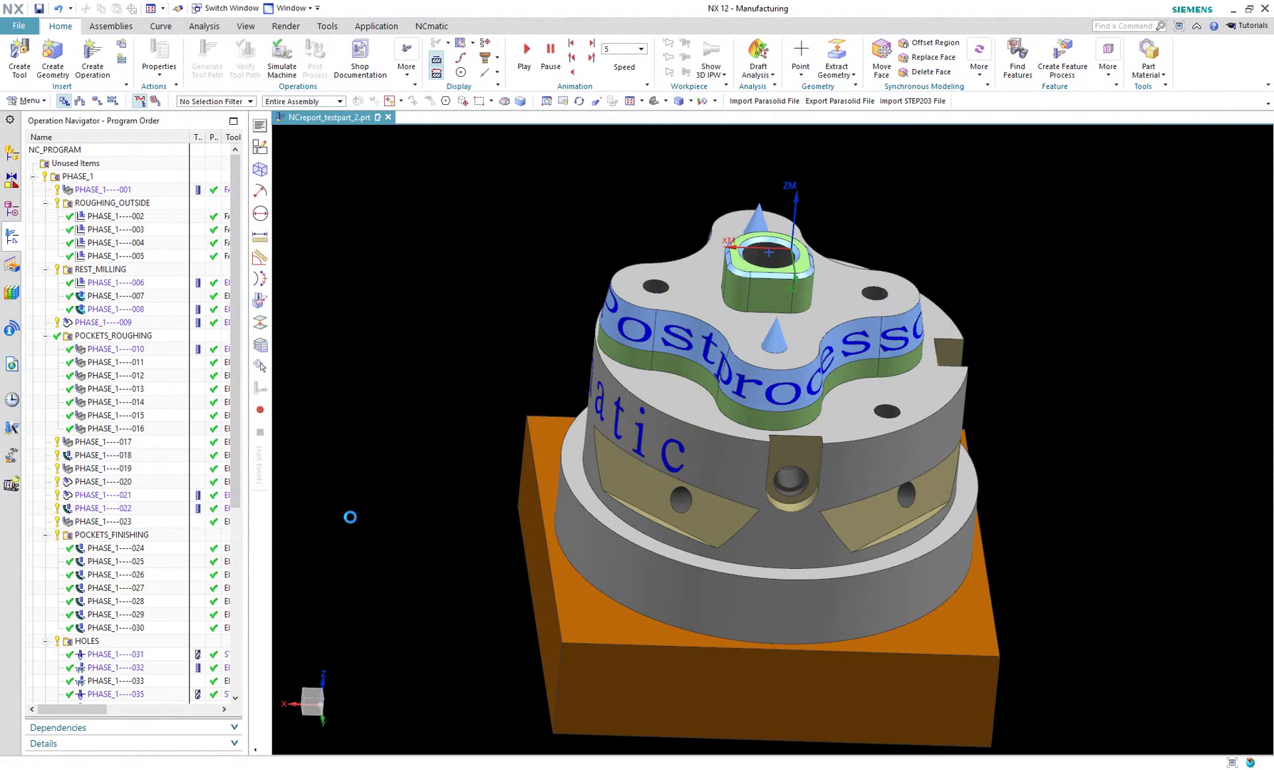
In Modeling, extrude a 0–30 mm plate with a single-sided offset of 500.
key(ctrl+m)
mouse_move(423, 543)
middle_down()
mouse_move(361, 481)
mouse_move(417, 500)
middle_up()
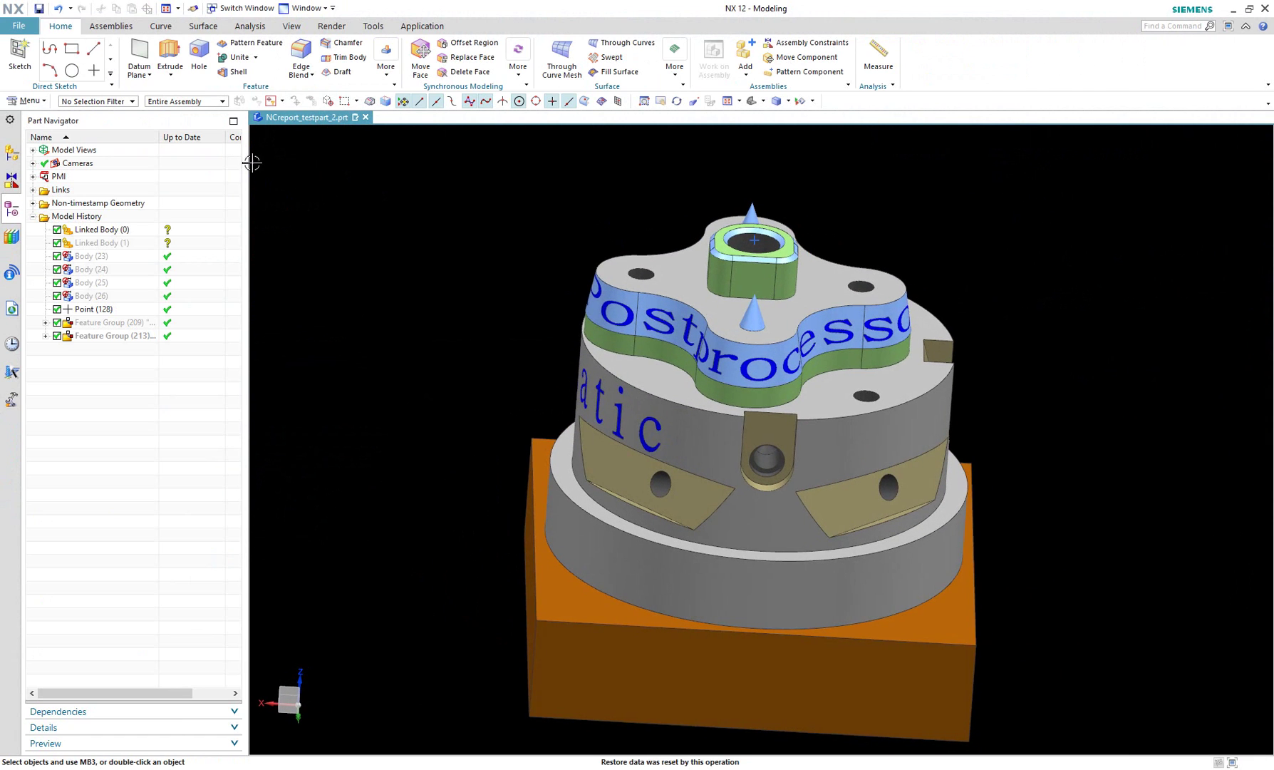
click(170, 52)
scroll(495, 287, down, 3)
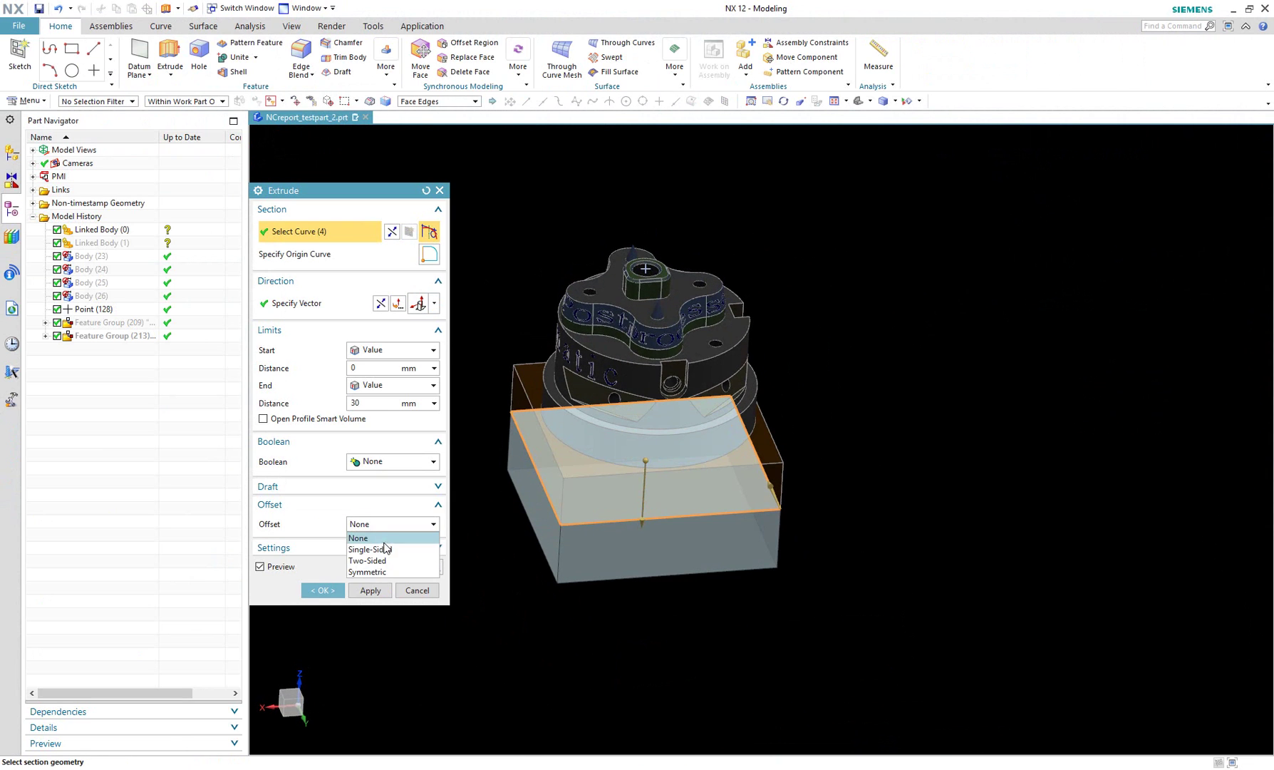
click(370, 549)
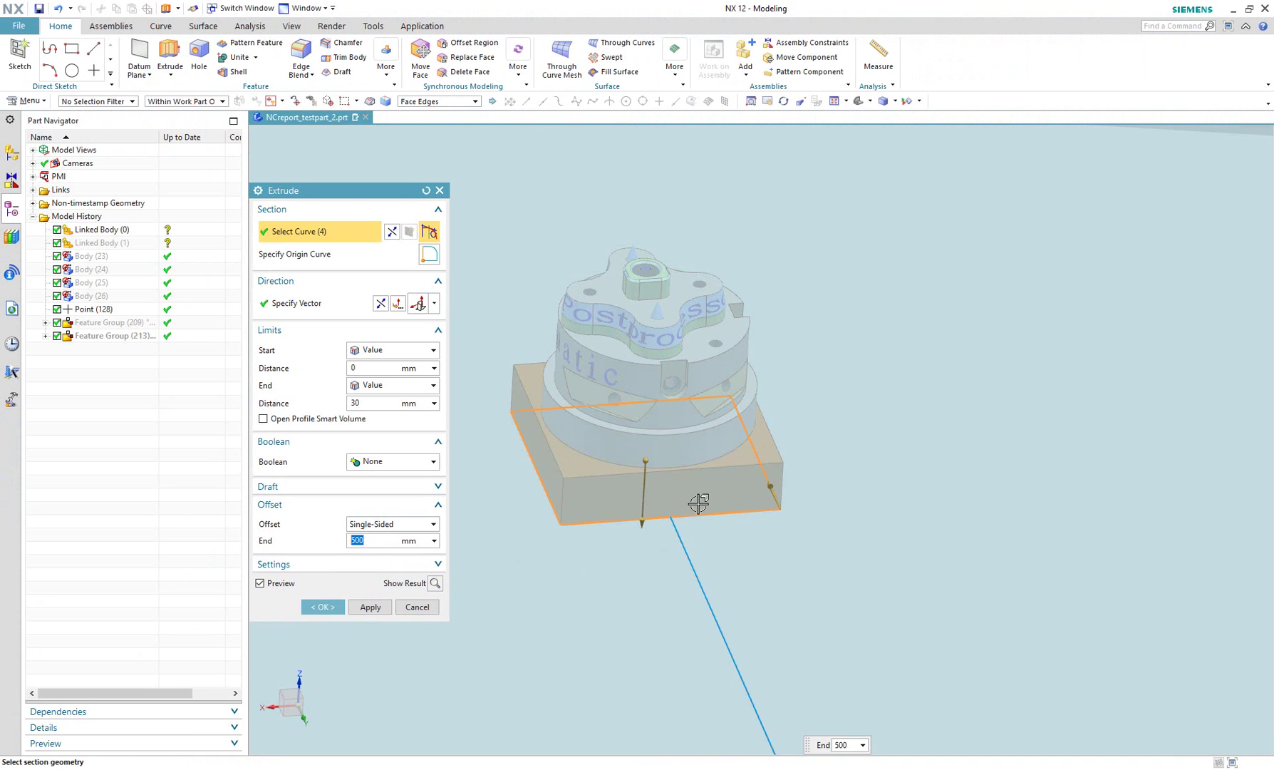
scroll(687, 508, down, 5)
scroll(669, 533, down, 2)
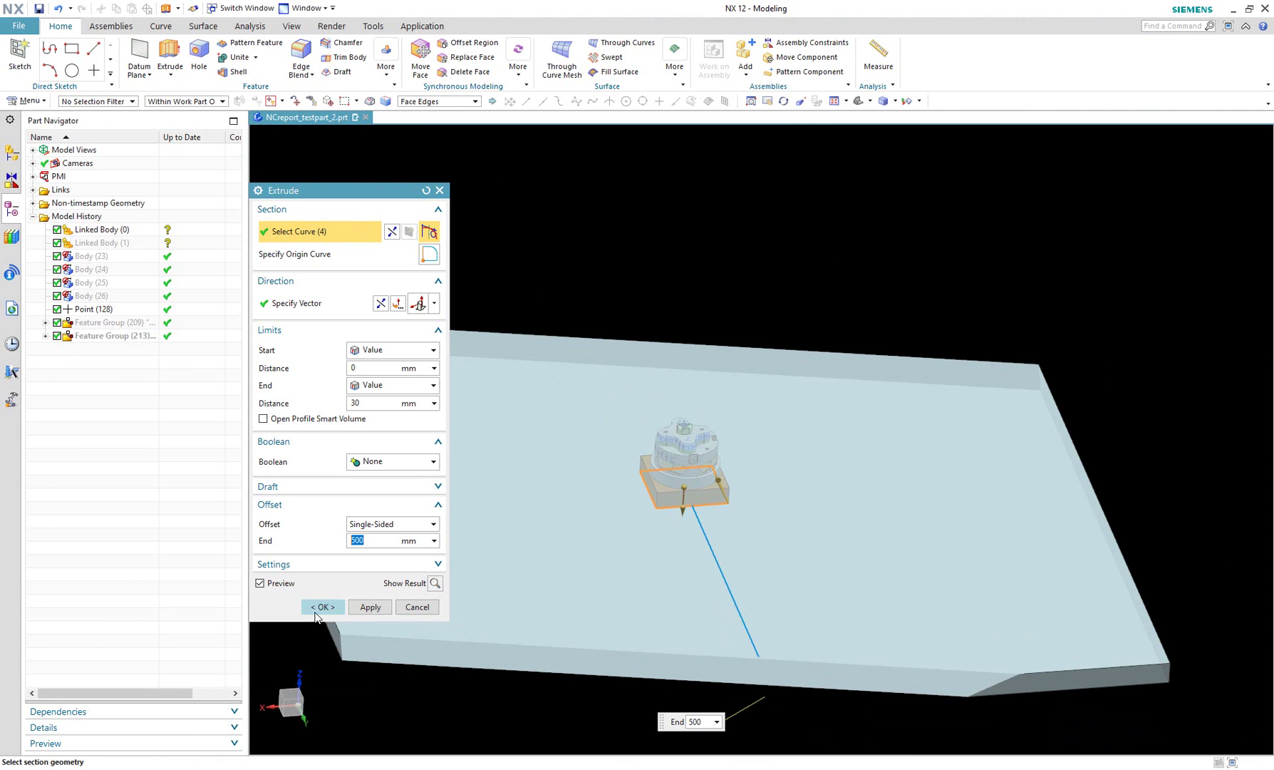
click(321, 606)
Fit the plate and part to the view, then orbit to look along the plate.
mouse_move(549, 588)
middle_down()
mouse_move(585, 605)
mouse_move(489, 582)
mouse_move(502, 613)
mouse_move(527, 599)
mouse_move(449, 600)
mouse_move(490, 578)
mouse_move(492, 561)
mouse_move(584, 597)
mouse_move(551, 611)
mouse_move(509, 608)
mouse_move(538, 608)
mouse_move(529, 574)
mouse_move(682, 536)
mouse_move(564, 588)
mouse_move(620, 594)
mouse_move(570, 598)
middle_up()
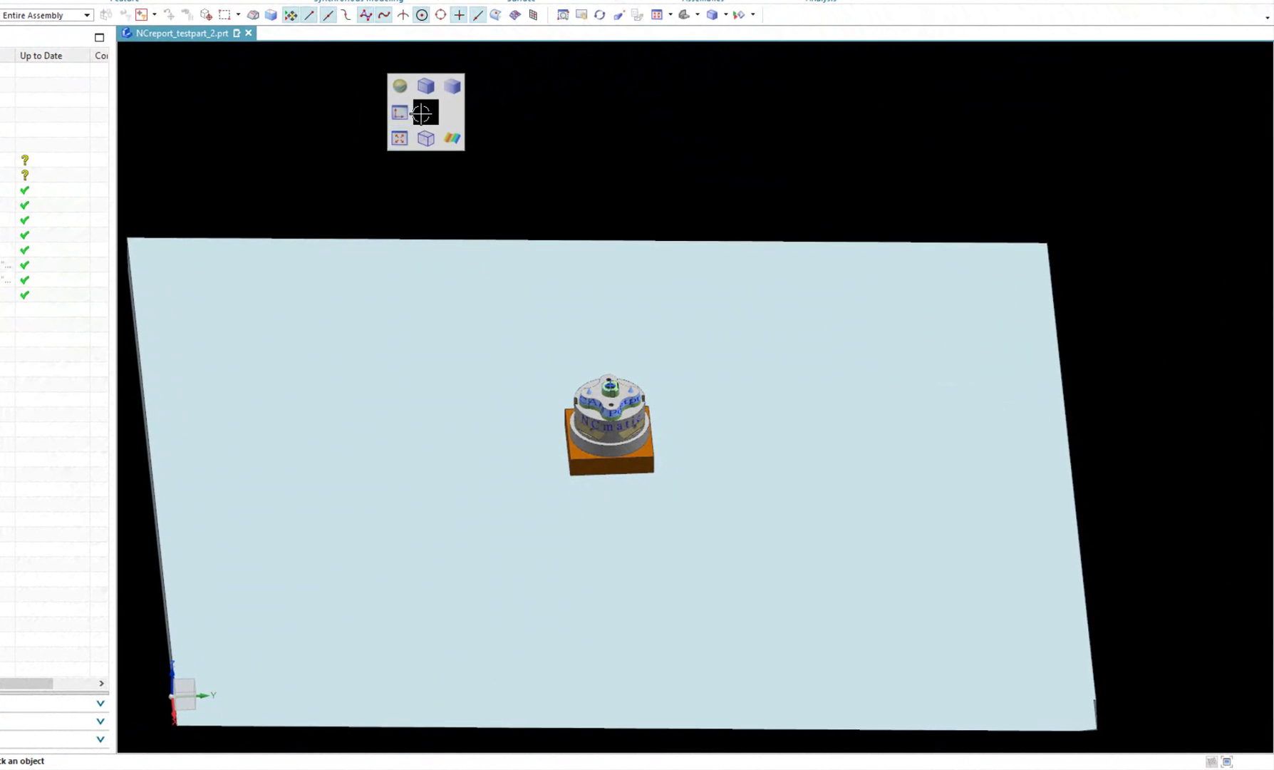
click(657, 22)
mouse_move(654, 249)
middle_down()
mouse_move(690, 219)
mouse_move(559, 198)
mouse_move(764, 186)
middle_up()
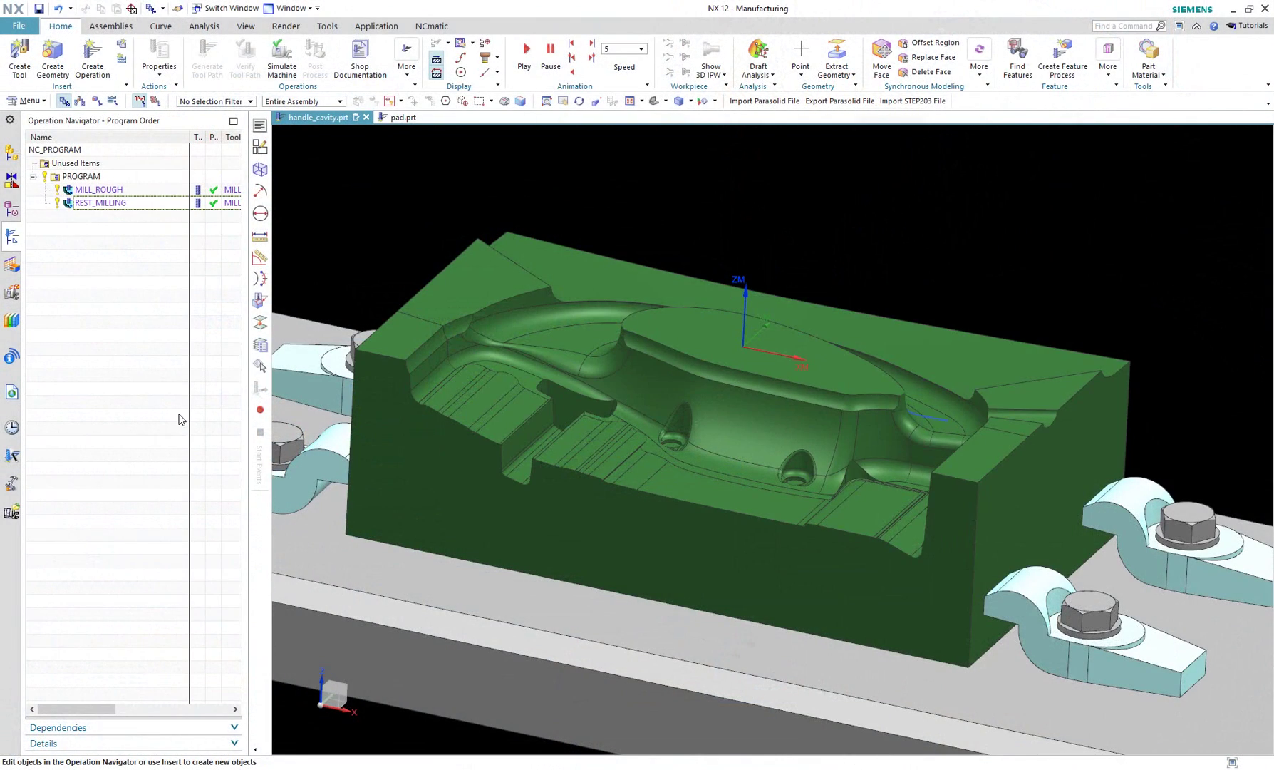
Select MILL_ROUGH and REST_MILLING together in handle_cavity's Operation Navigator and copy them.
middle_drag(323, 308, 466, 405)
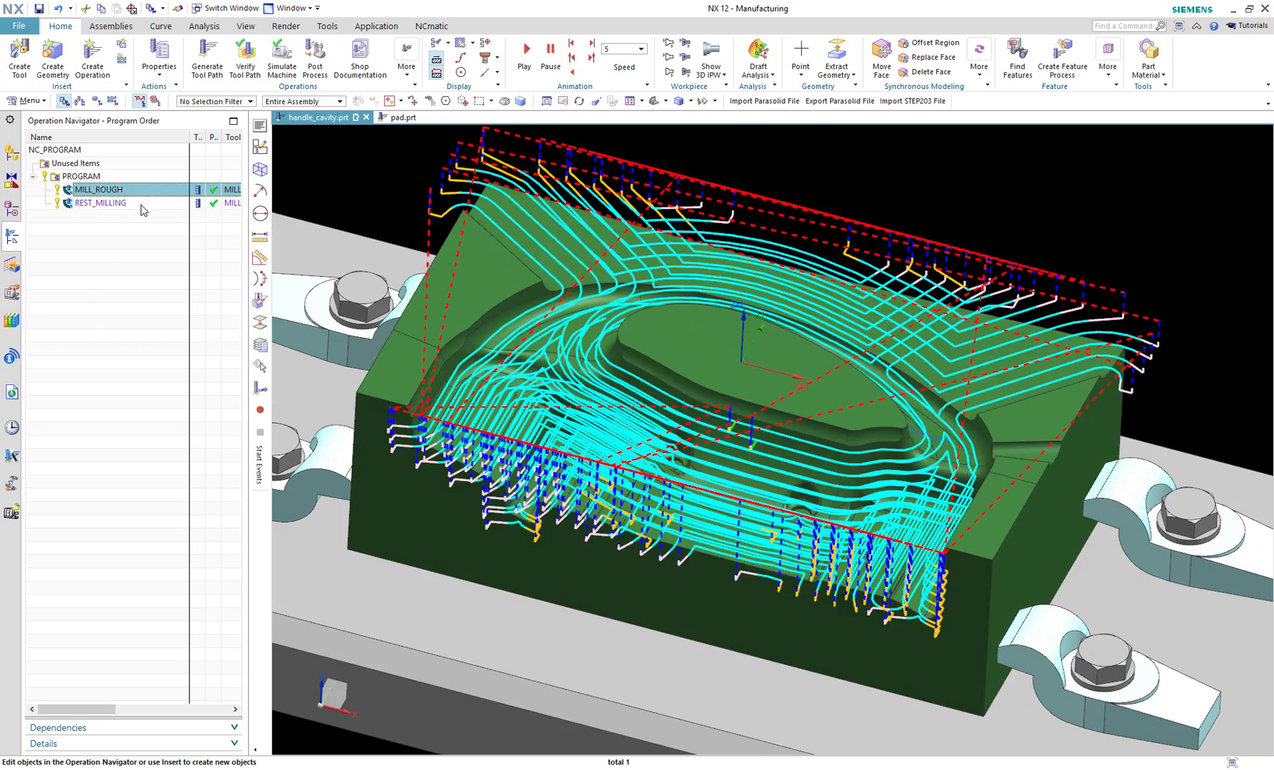
mouse_move(450, 442)
middle_down()
mouse_move(458, 428)
mouse_move(468, 438)
mouse_move(458, 432)
middle_up()
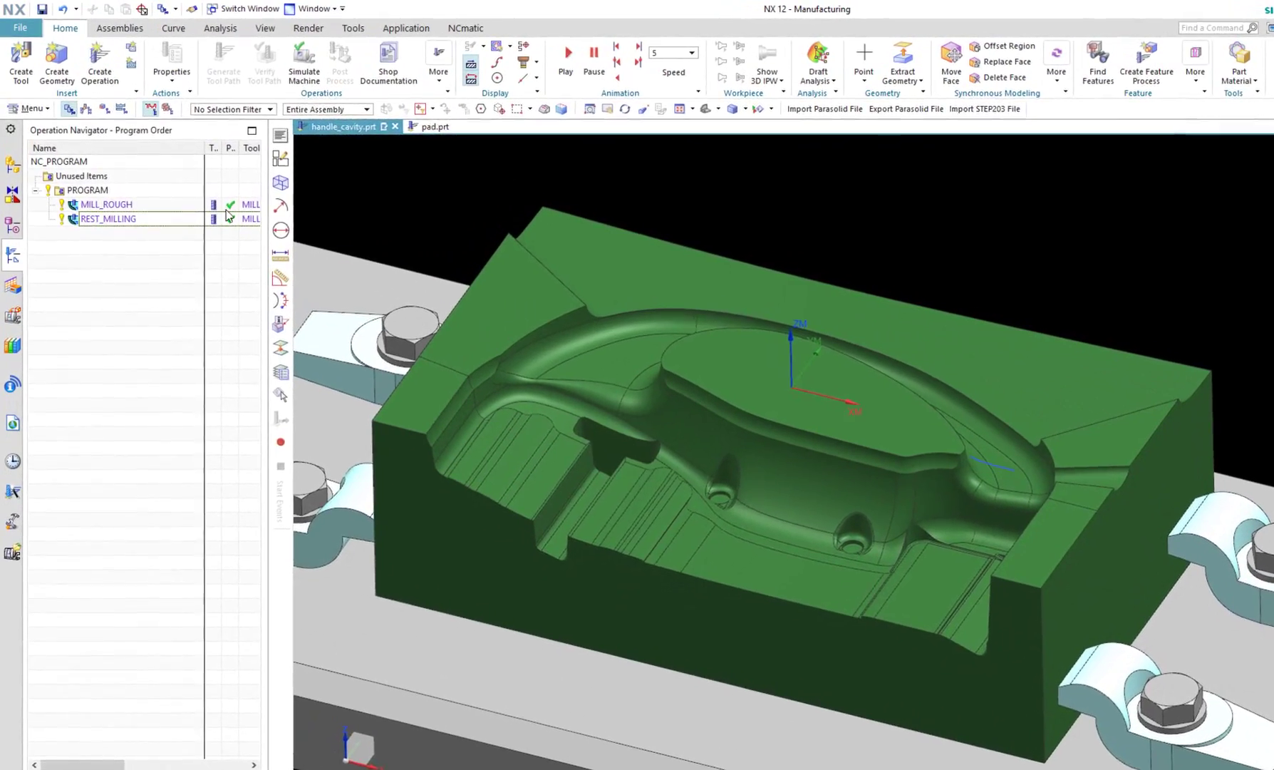
click(103, 201)
click(113, 230)
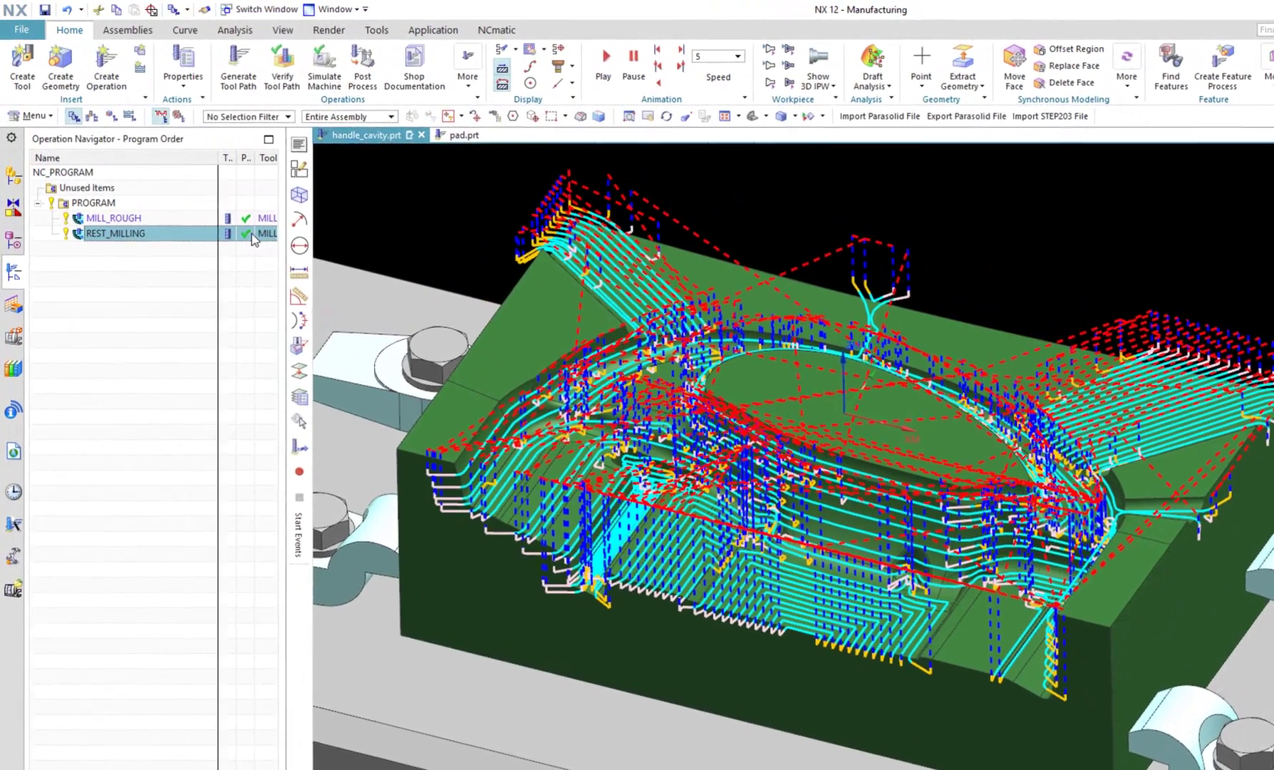
click(246, 285)
shift+click(119, 228)
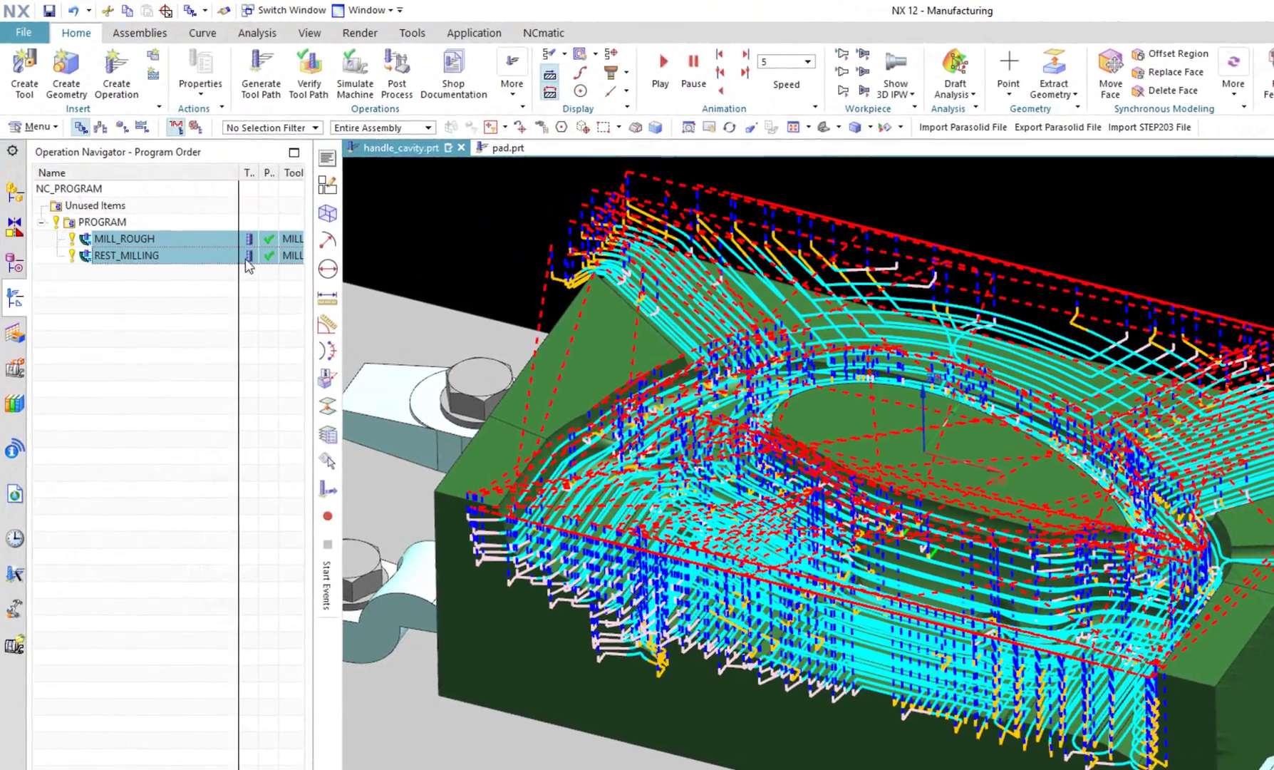
right_click(236, 258)
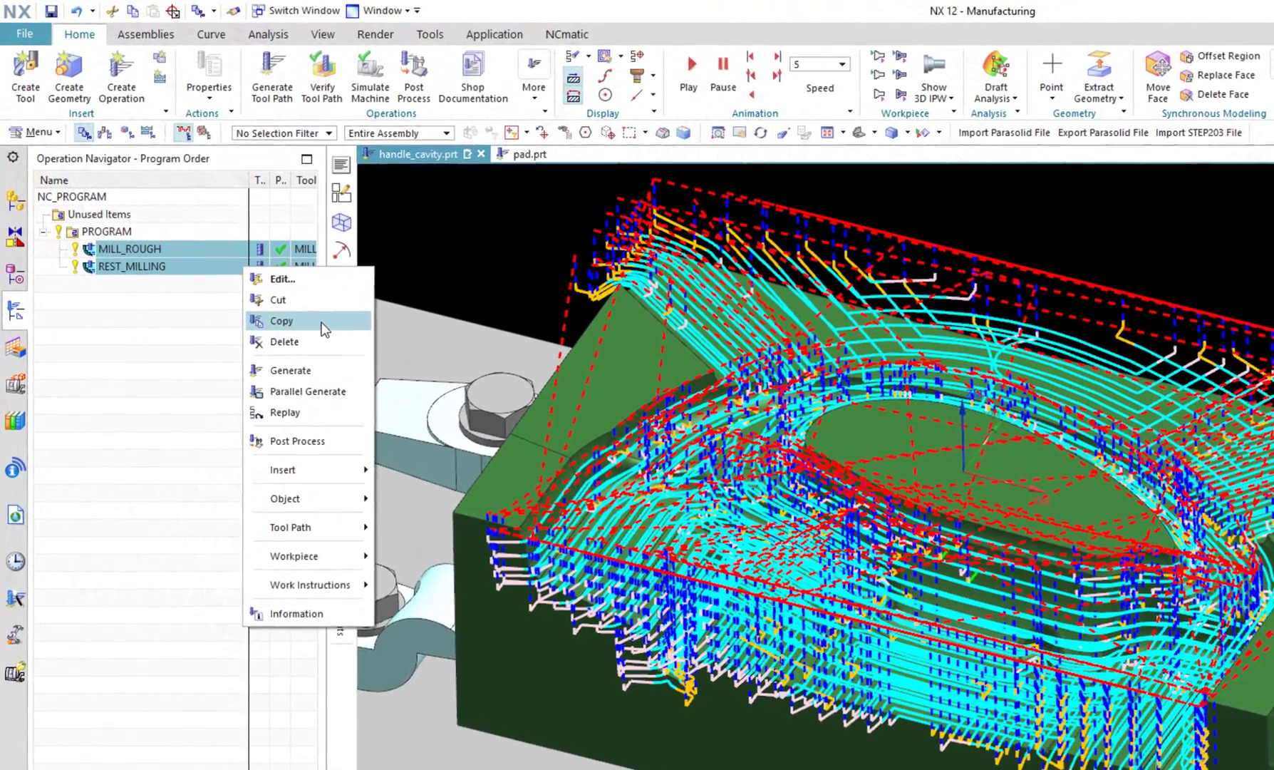
click(284, 312)
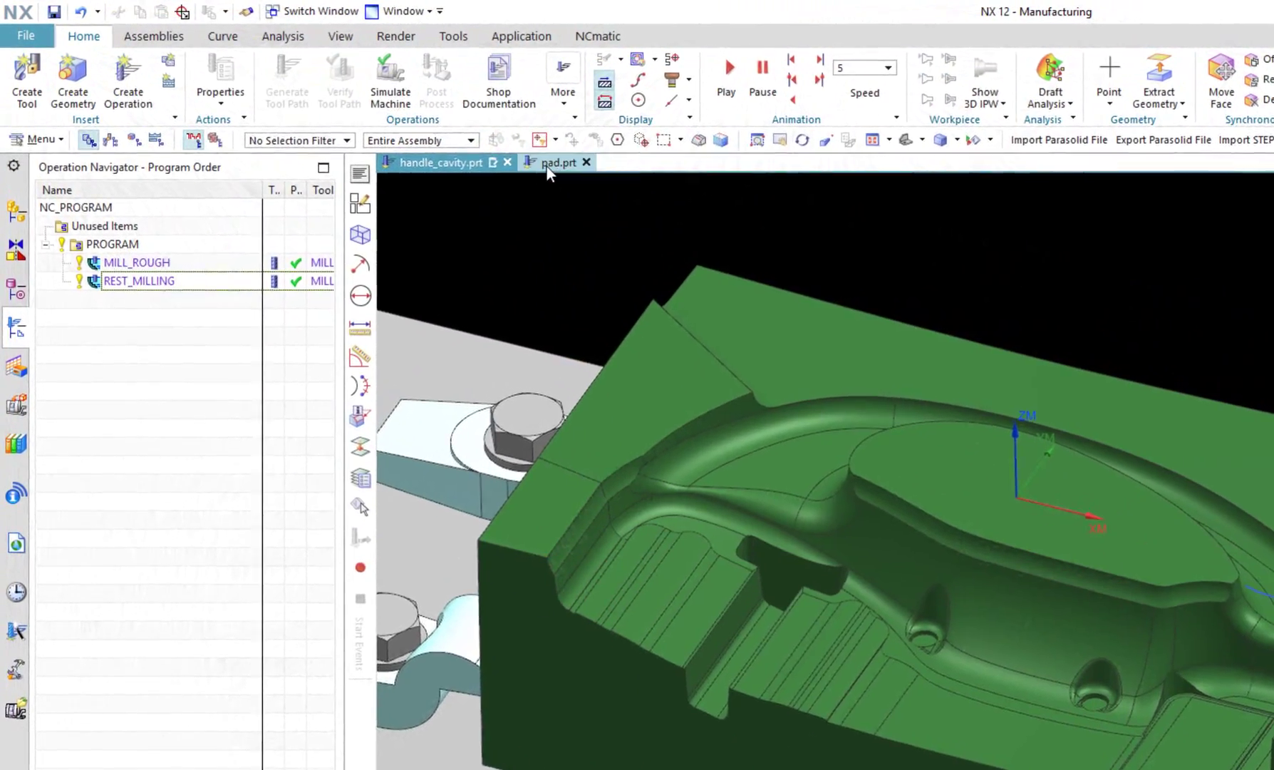
In pad.prt, paste the copied operations inside the PROGRAM group.
click(544, 158)
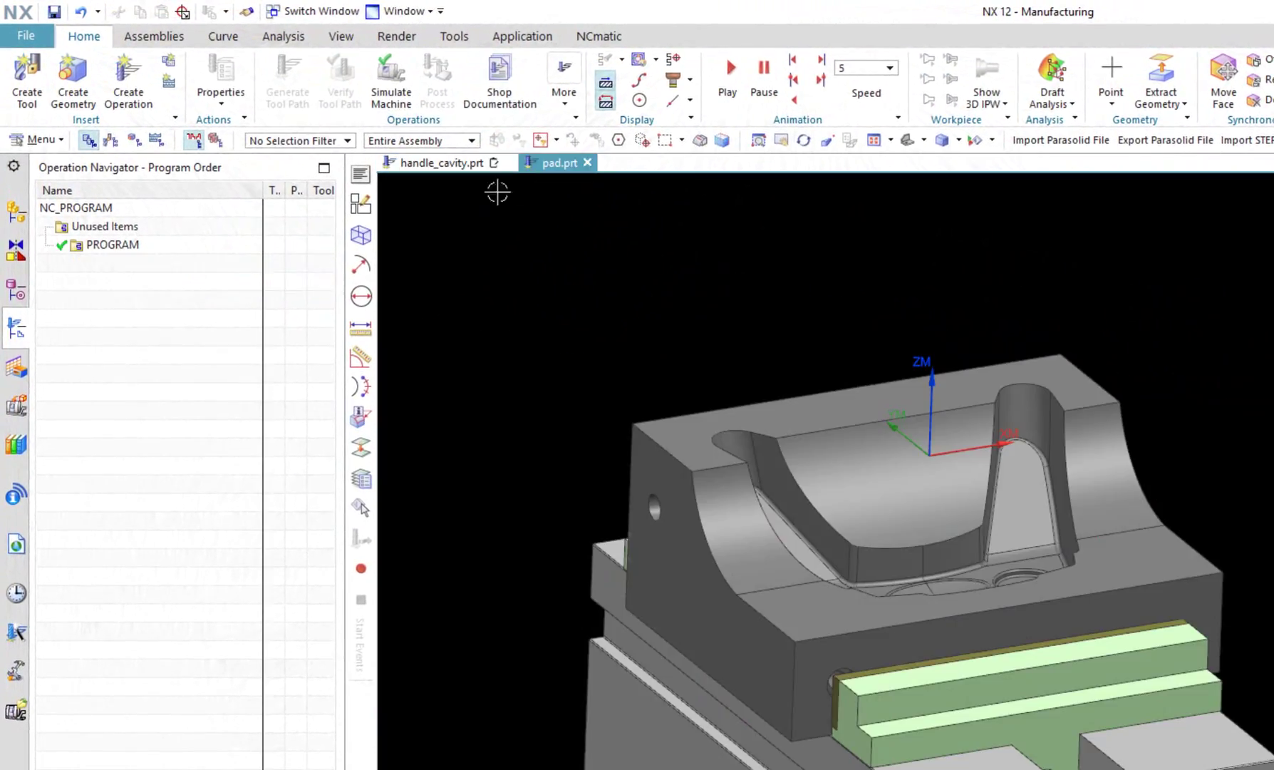
click(111, 140)
right_click(125, 244)
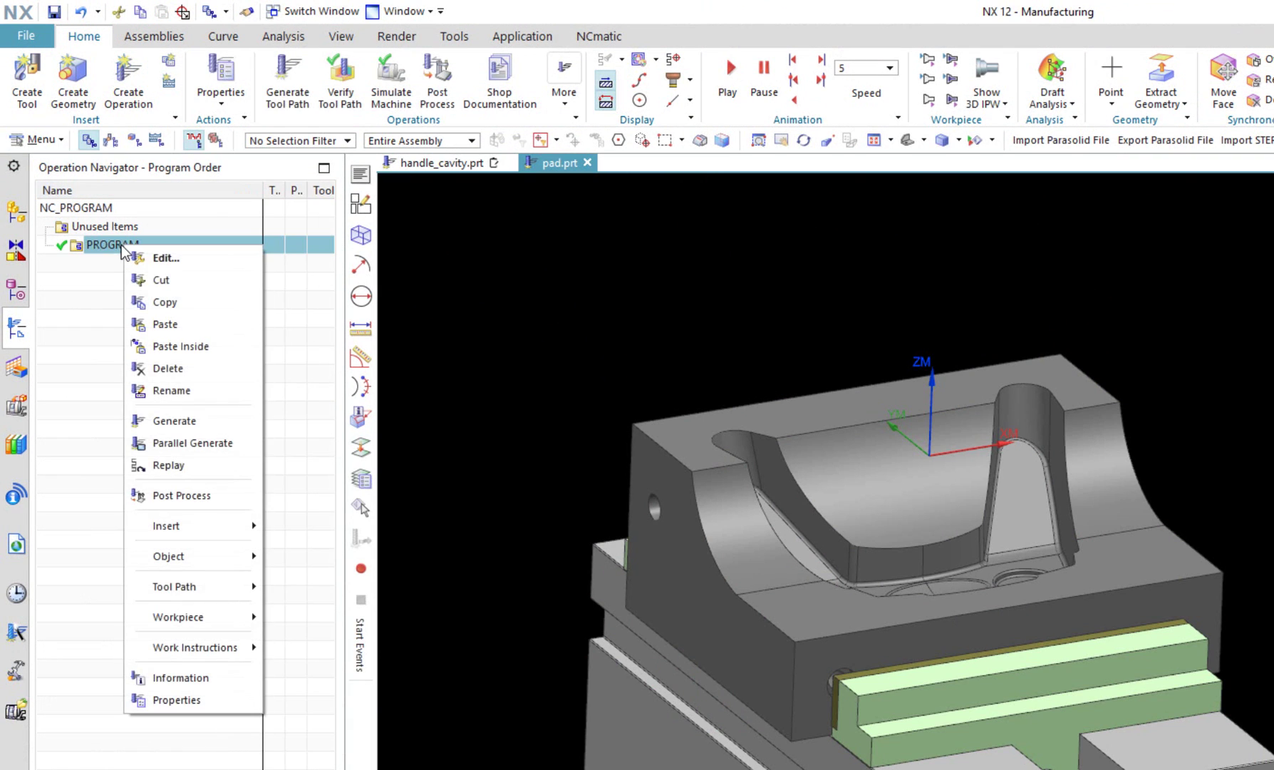
click(180, 346)
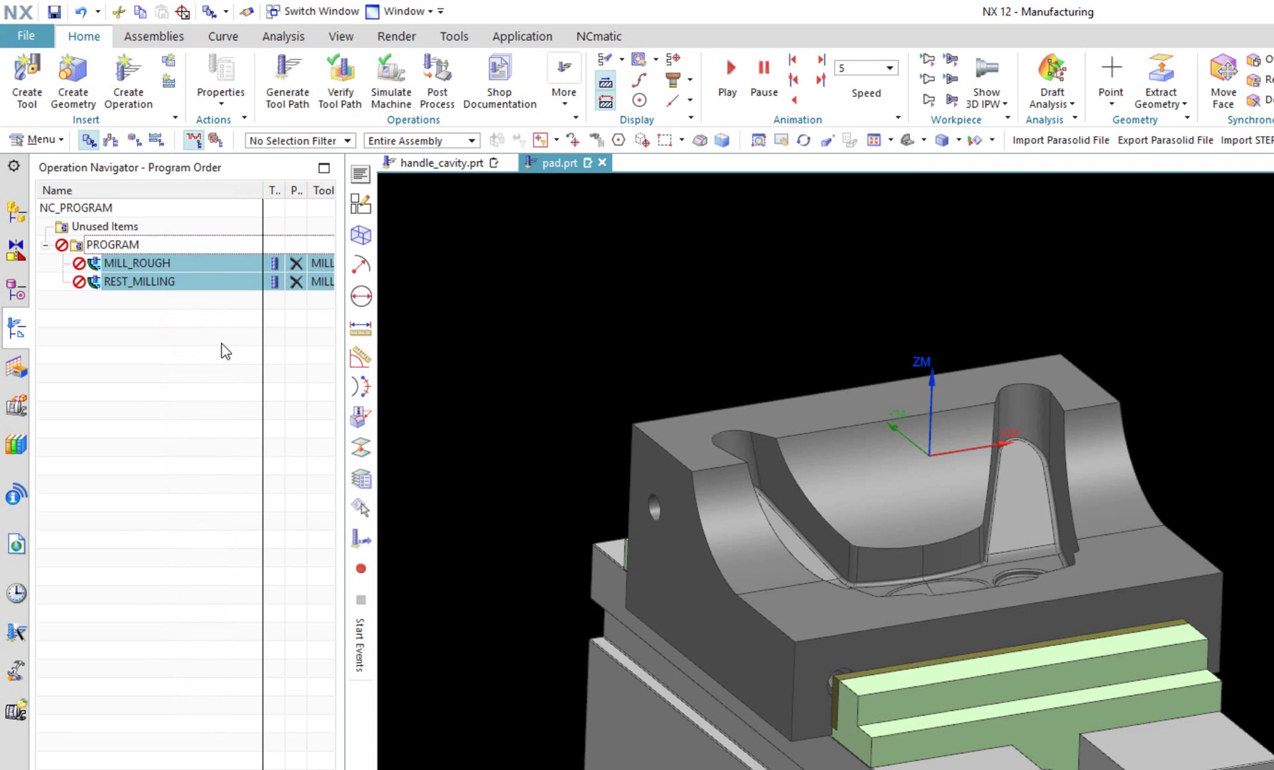
Check the Machine Tool and Geometry views, then return to Program Order View.
click(111, 141)
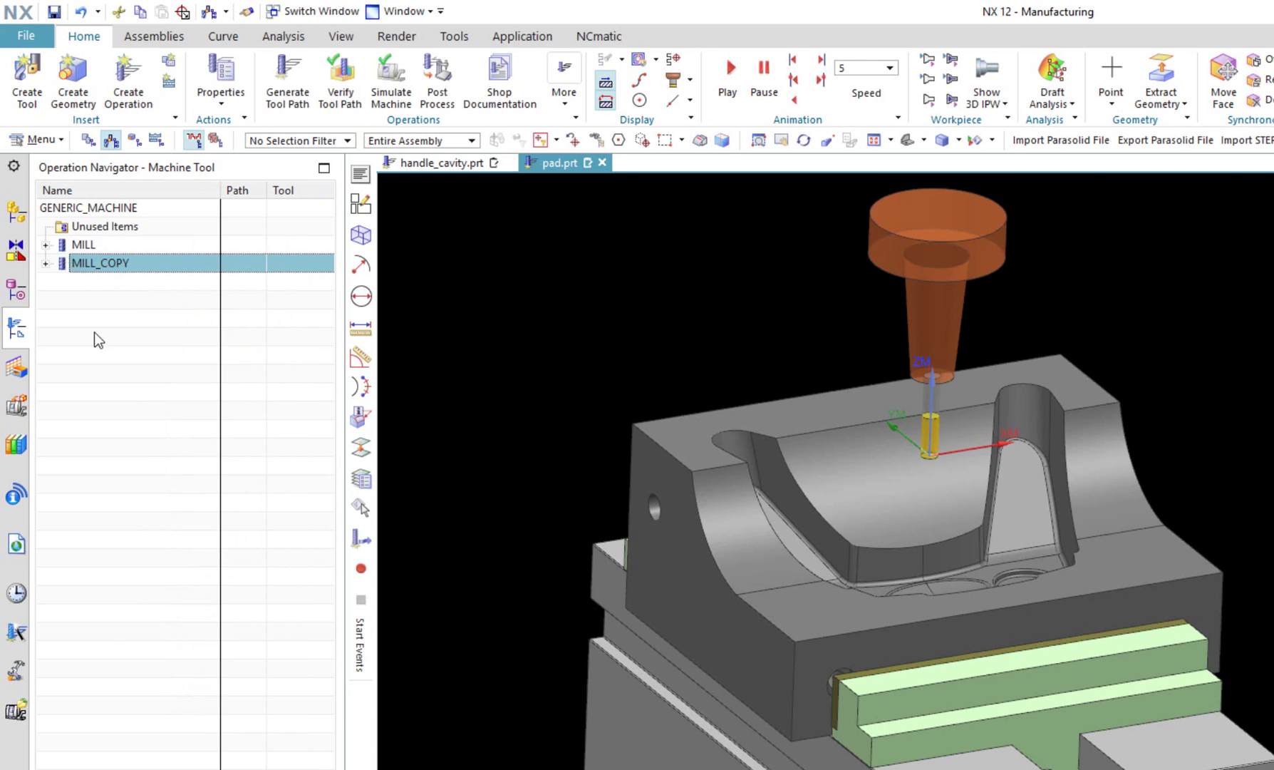
click(88, 141)
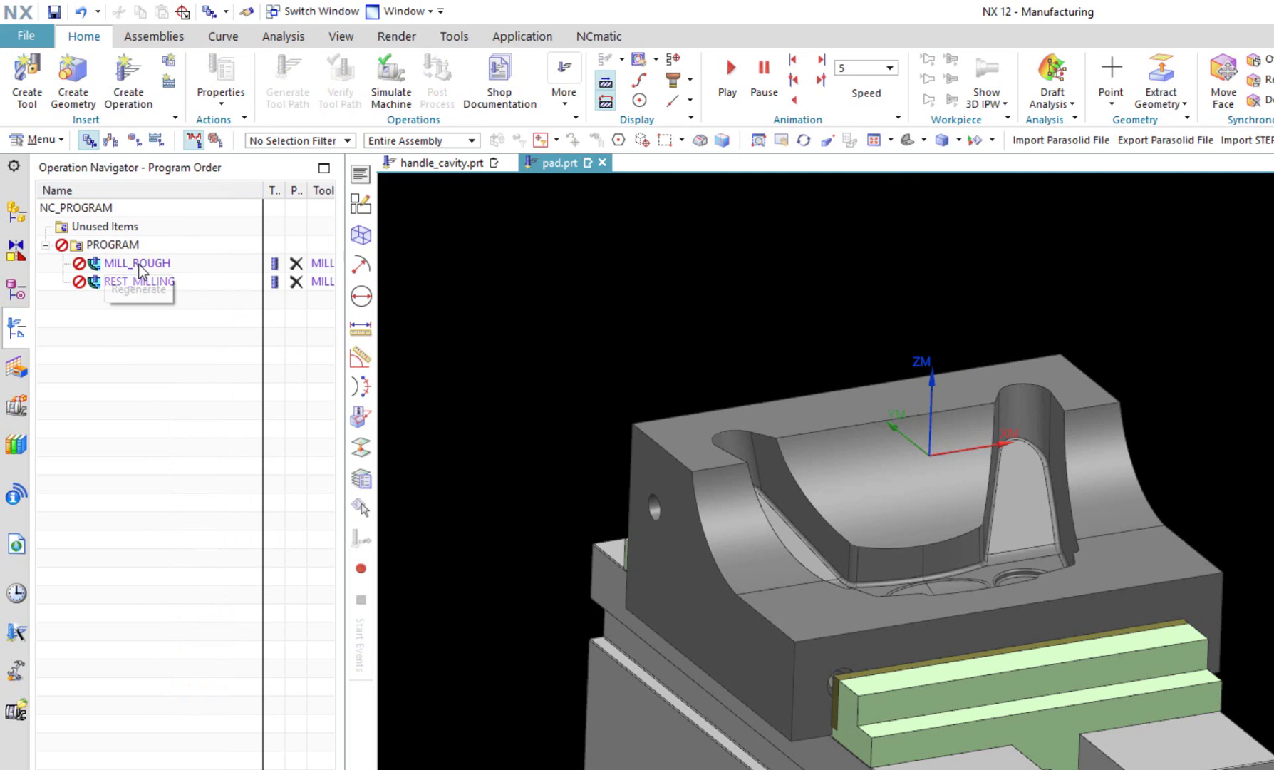
click(134, 141)
click(63, 264)
click(119, 262)
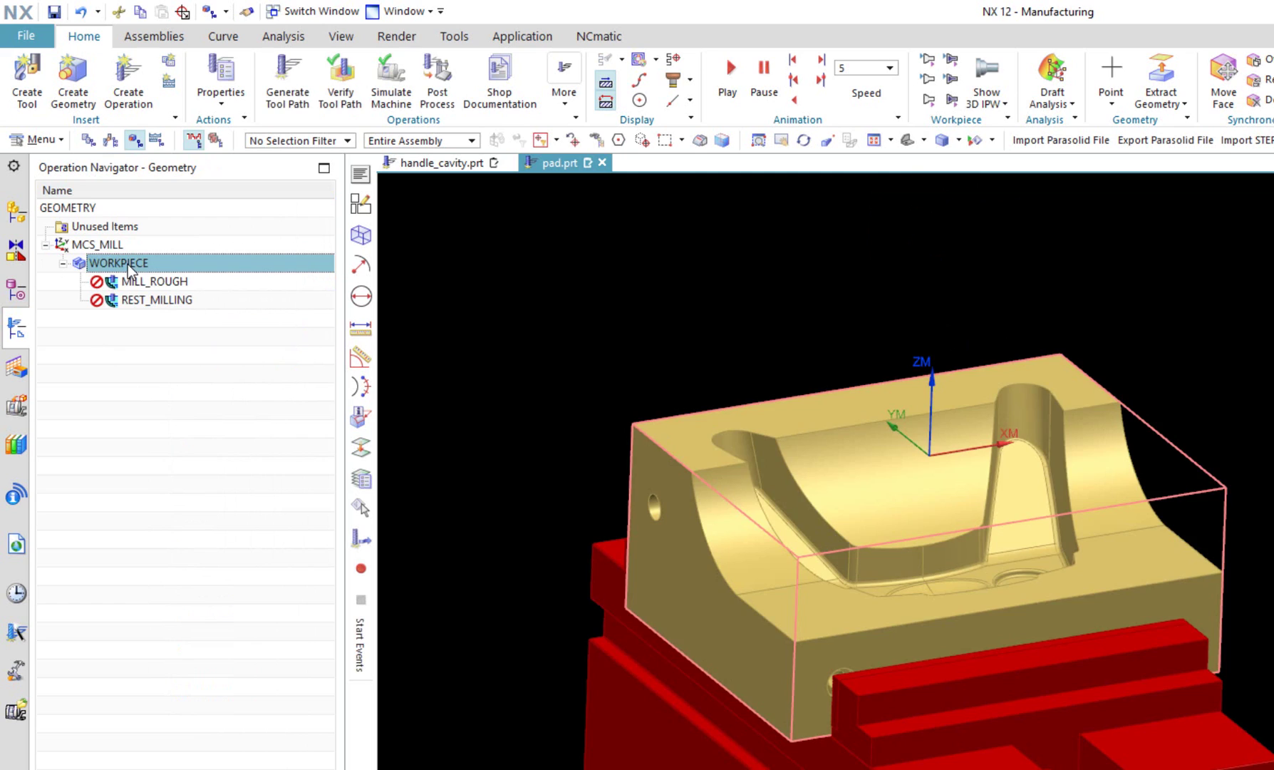
click(140, 358)
right_click(140, 358)
click(174, 364)
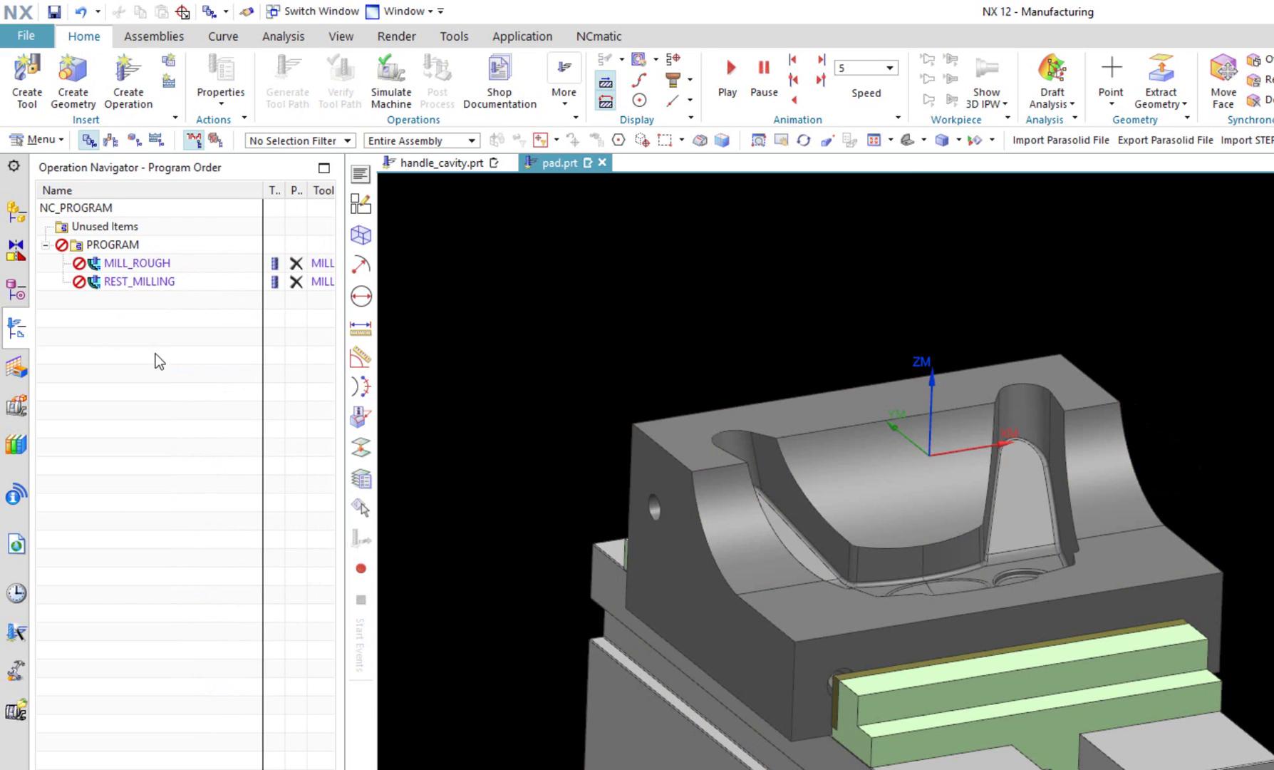
Generate tool paths for MILL_ROUGH and REST_MILLING and view the generation warnings.
click(136, 263)
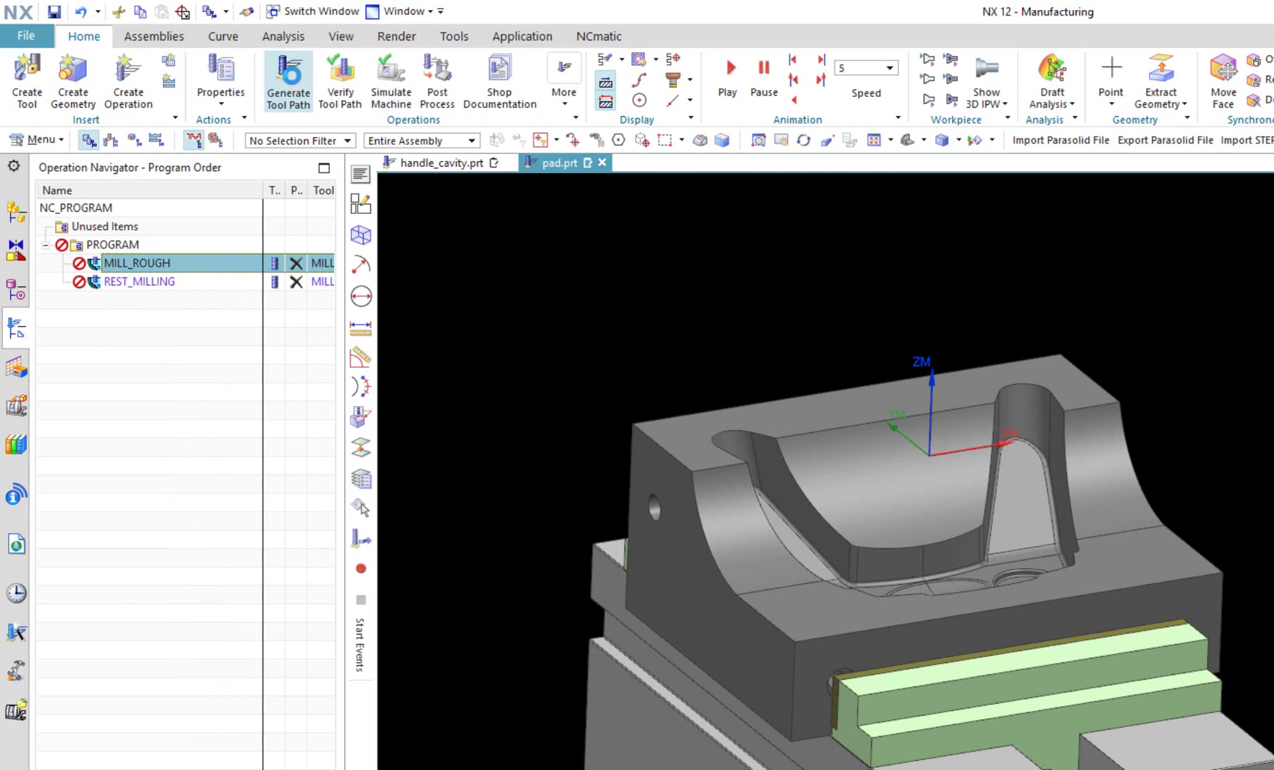
click(287, 81)
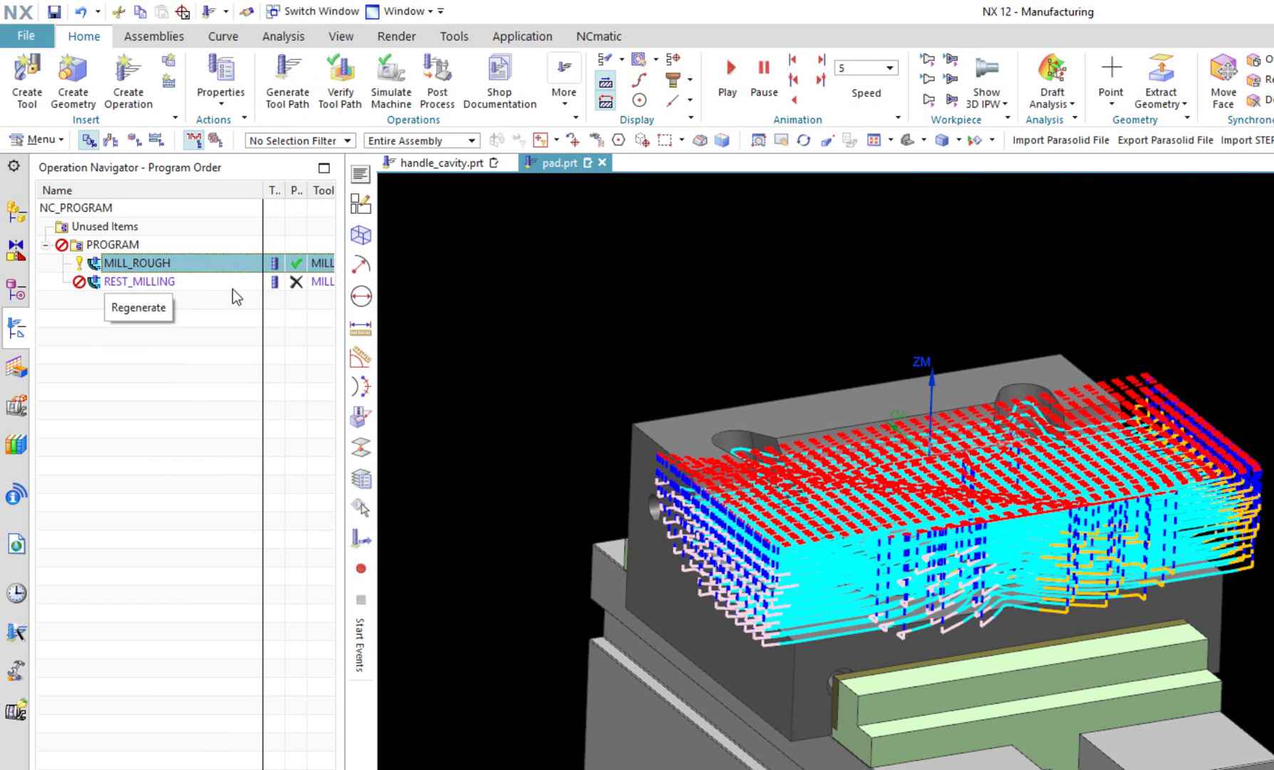
click(140, 282)
click(286, 81)
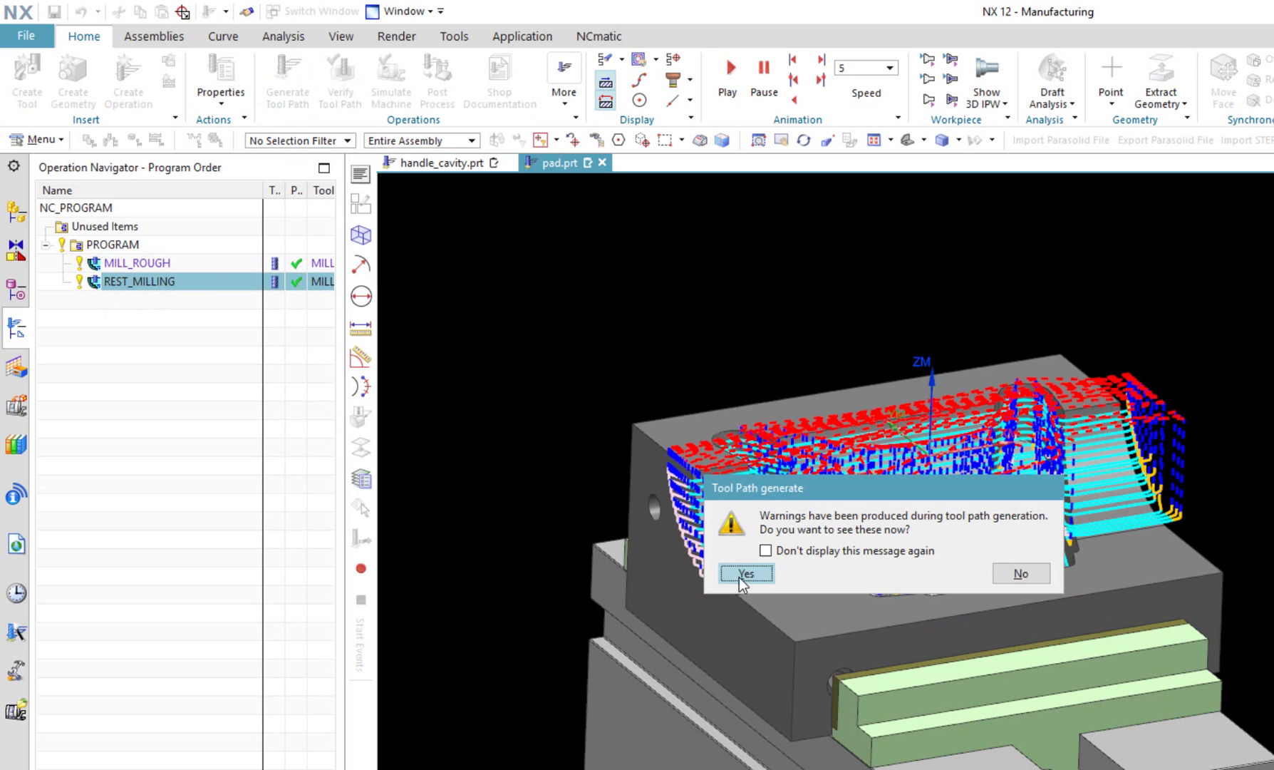
click(747, 574)
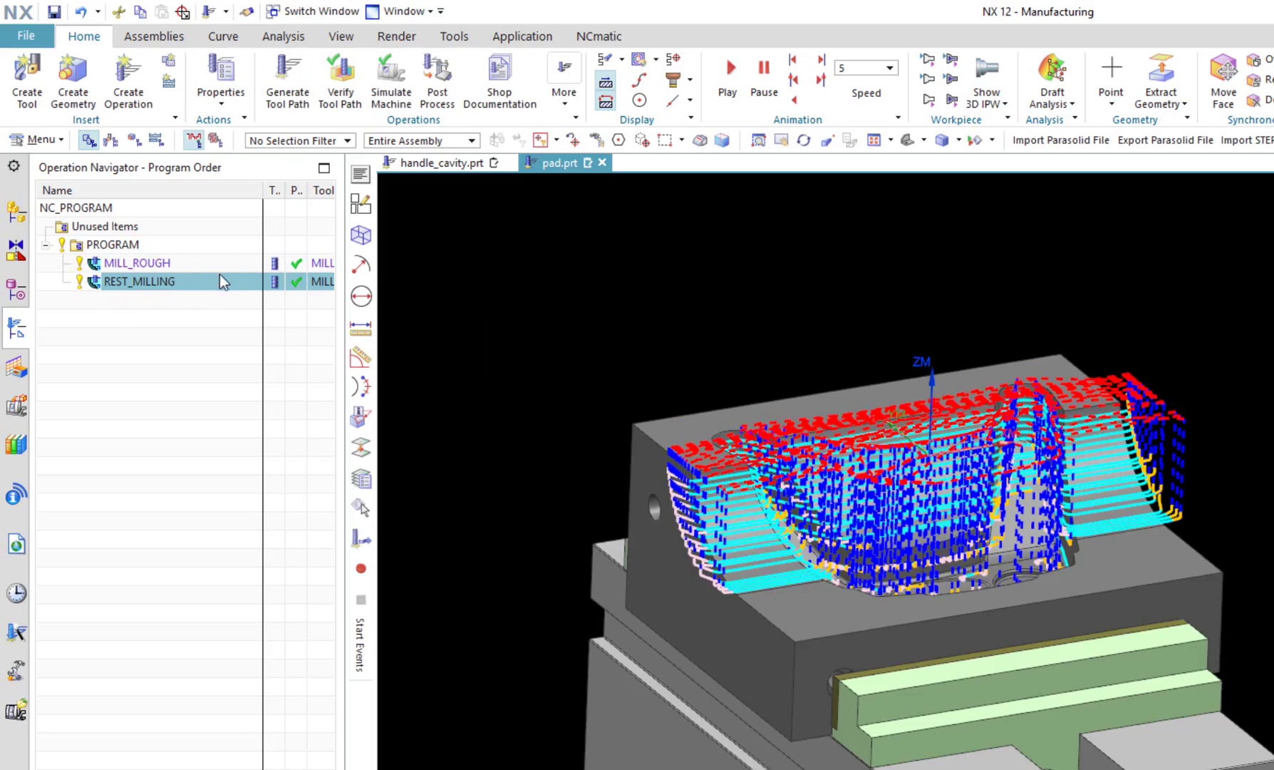
Display the MILL_ROUGH and REST_MILLING tool paths and orbit to inspect each.
click(136, 262)
scroll(846, 259, up, 3)
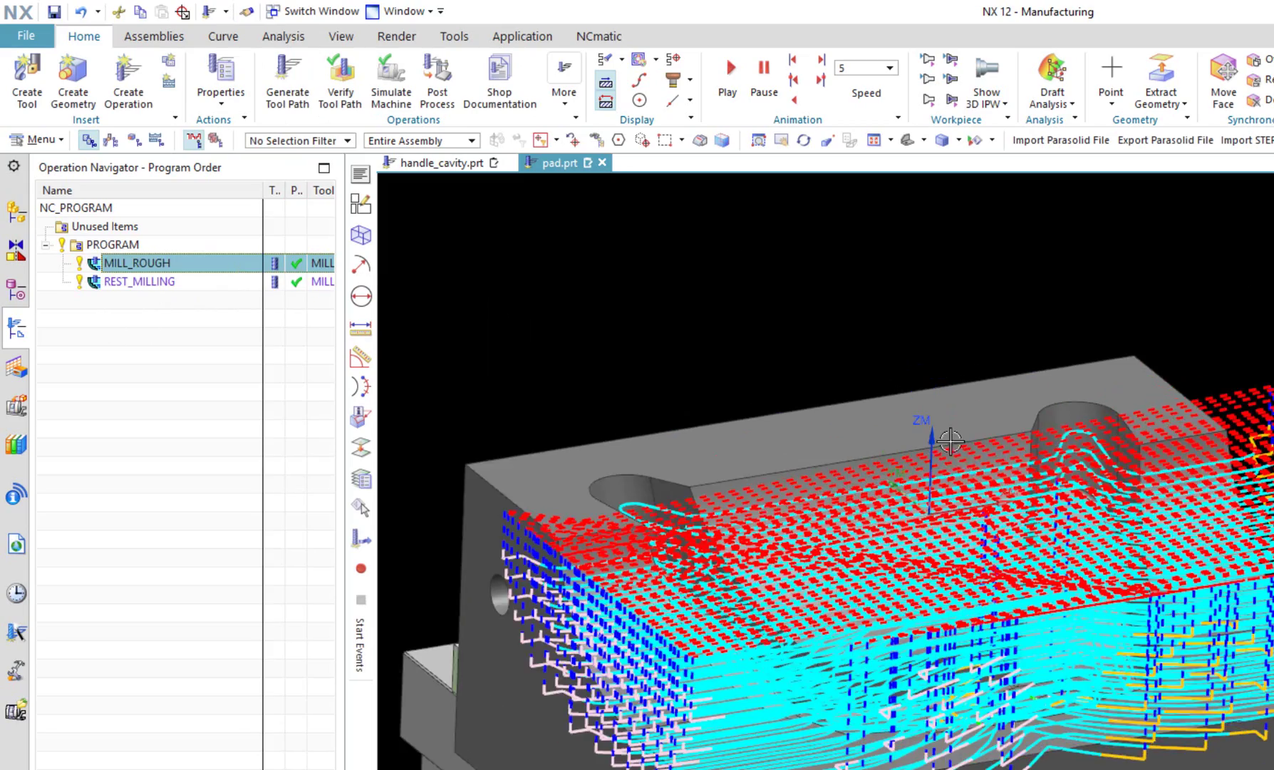
mouse_move(846, 299)
middle_down()
mouse_move(946, 432)
mouse_move(542, 390)
middle_up()
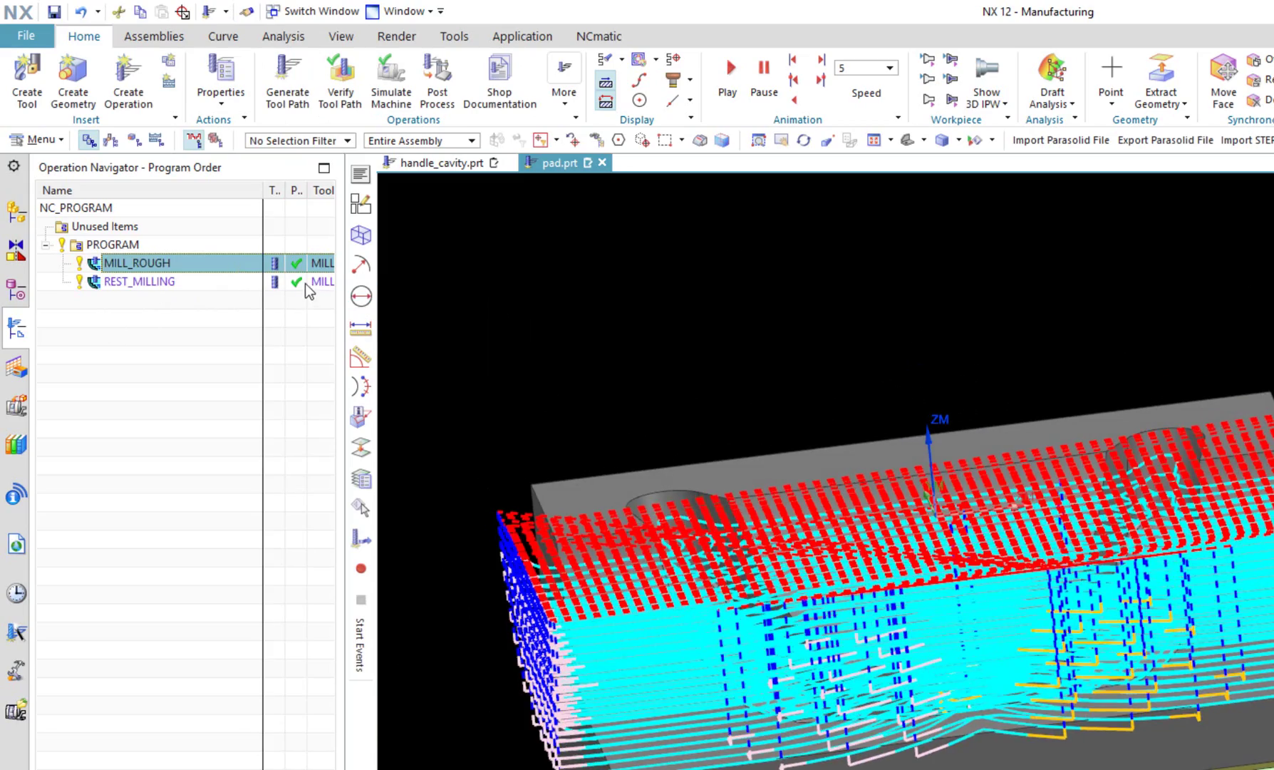
click(139, 281)
mouse_move(1006, 661)
middle_down()
mouse_move(1066, 695)
mouse_move(811, 624)
middle_up()
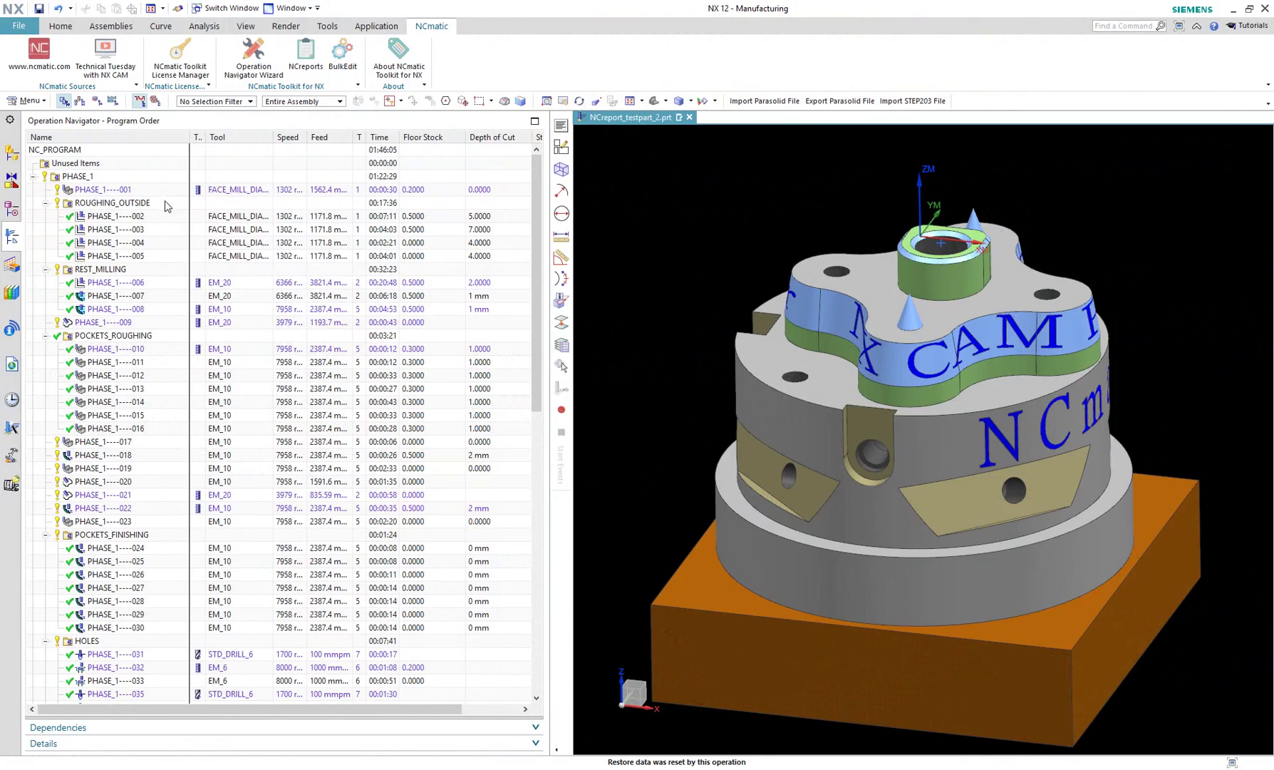
In the first PHASE_1 operation, try inch depth entries, then enter 2*2 for Depth Per Cut 4.0000.
double_click(103, 189)
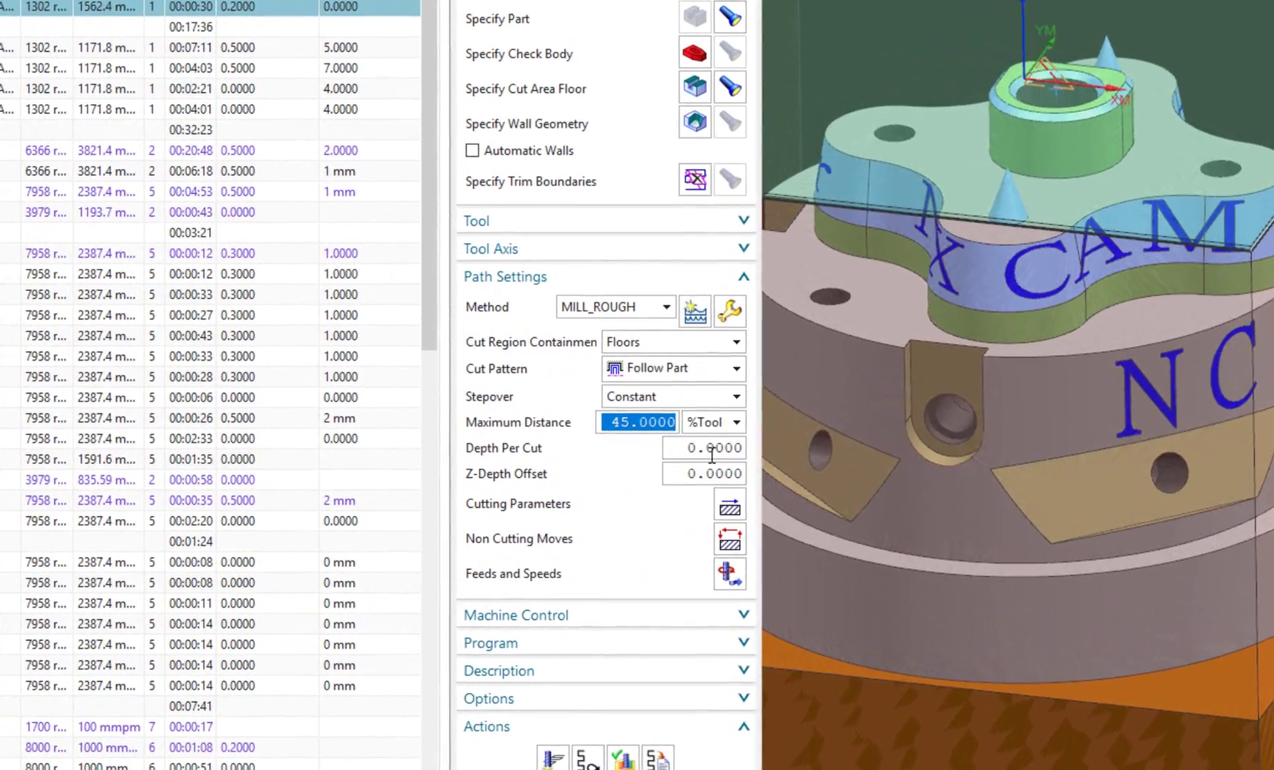
click(711, 448)
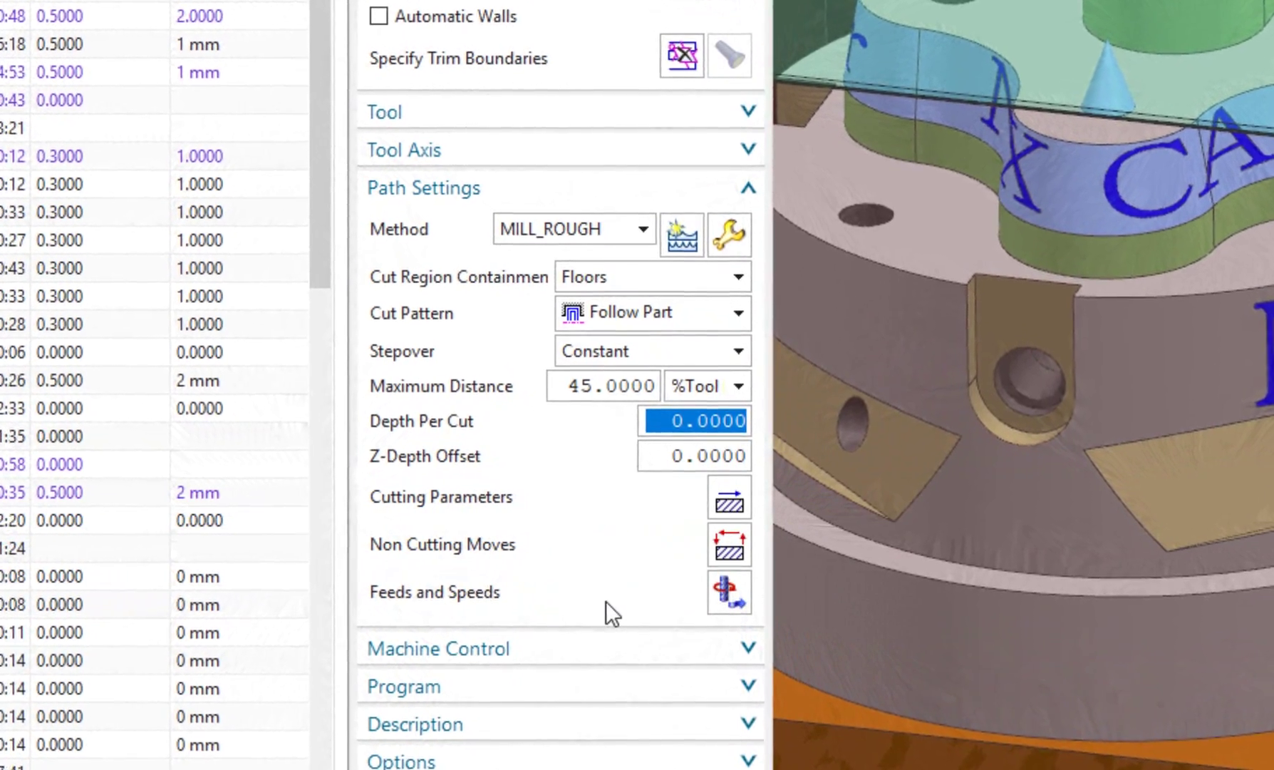
text(.5)
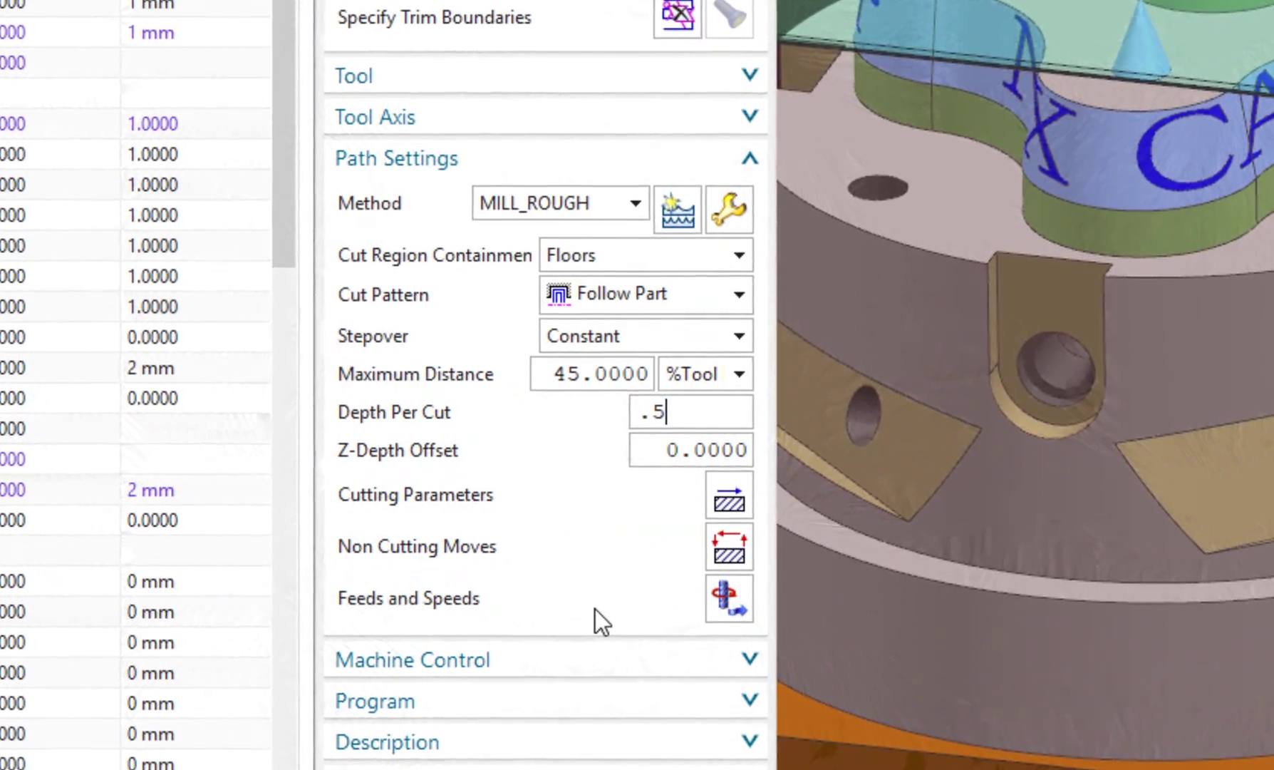
text(in)
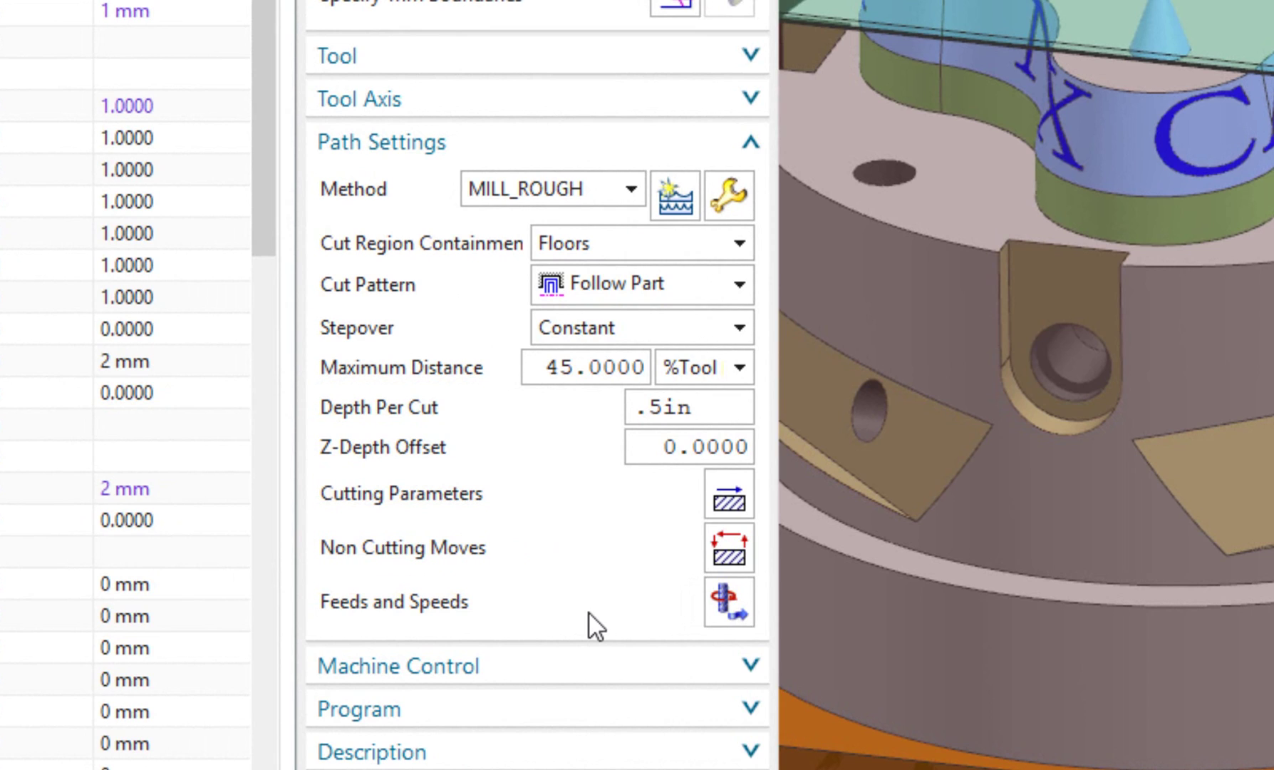
key(Tab)
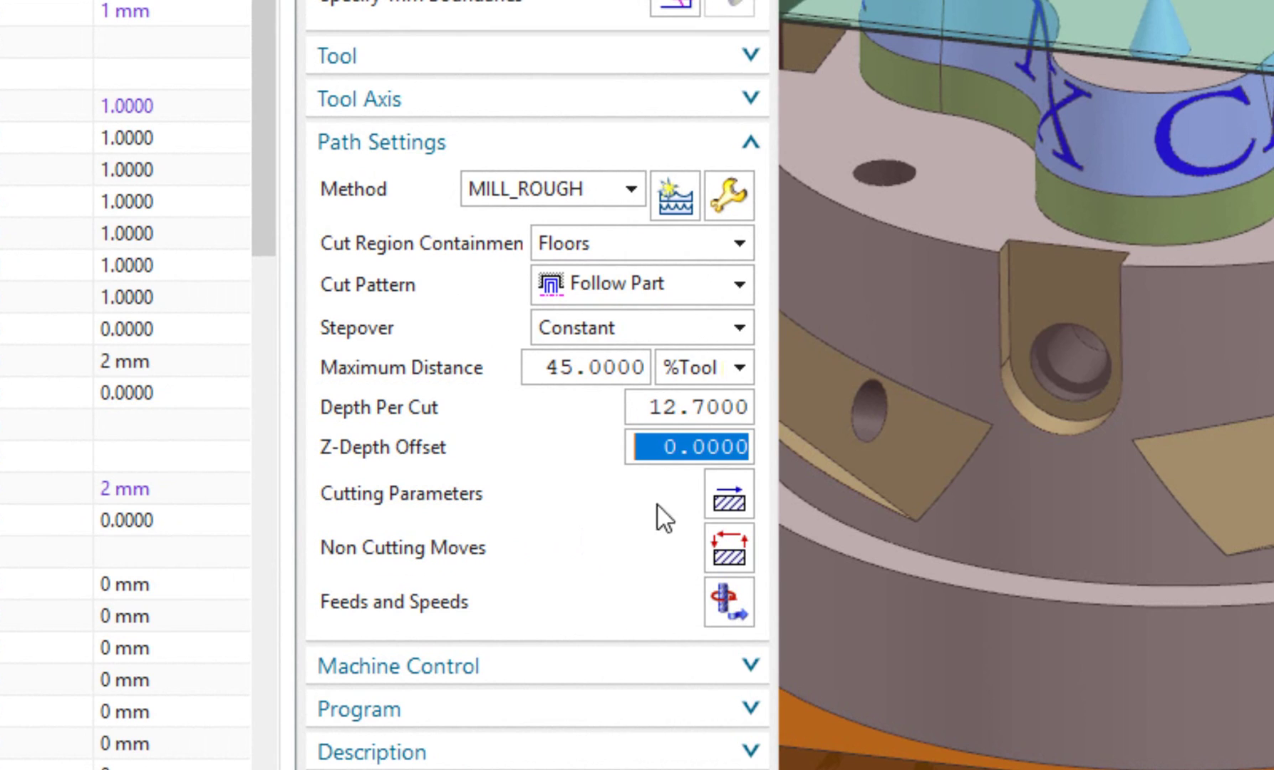
double_click(710, 407)
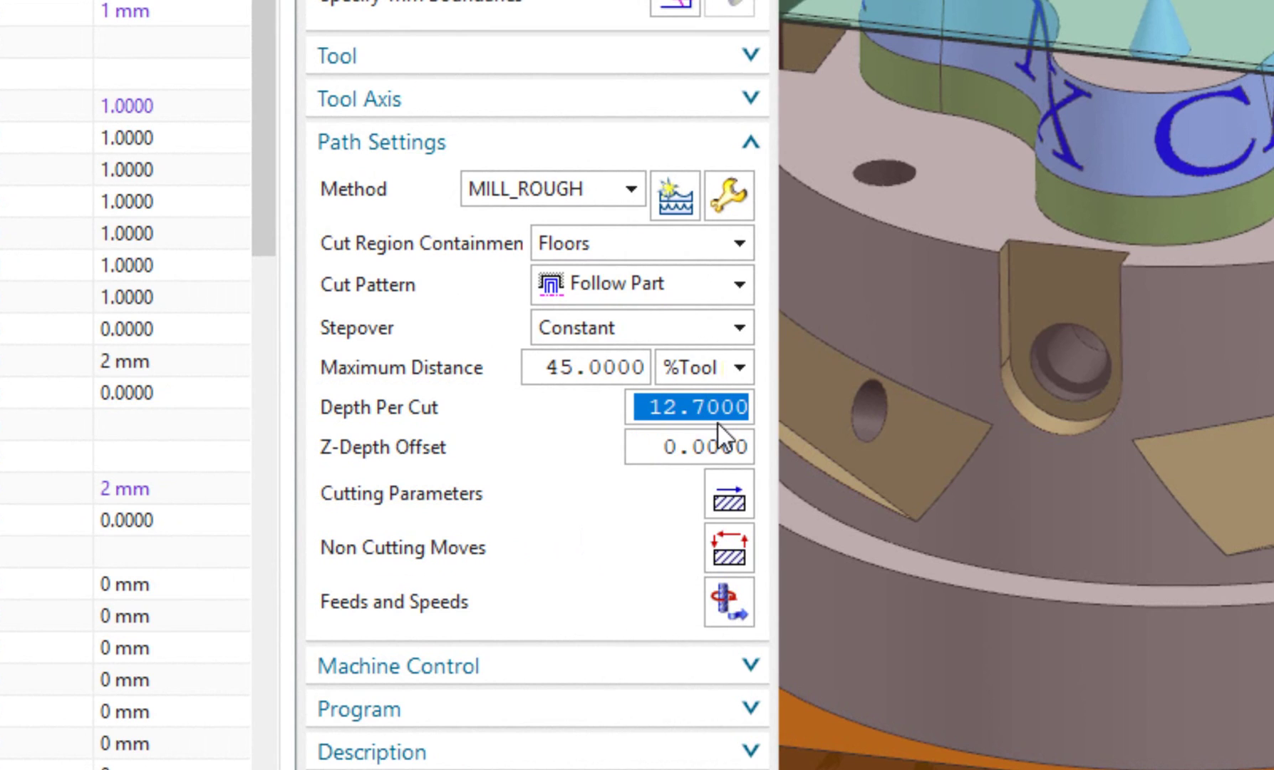
text(2in)
key(Tab)
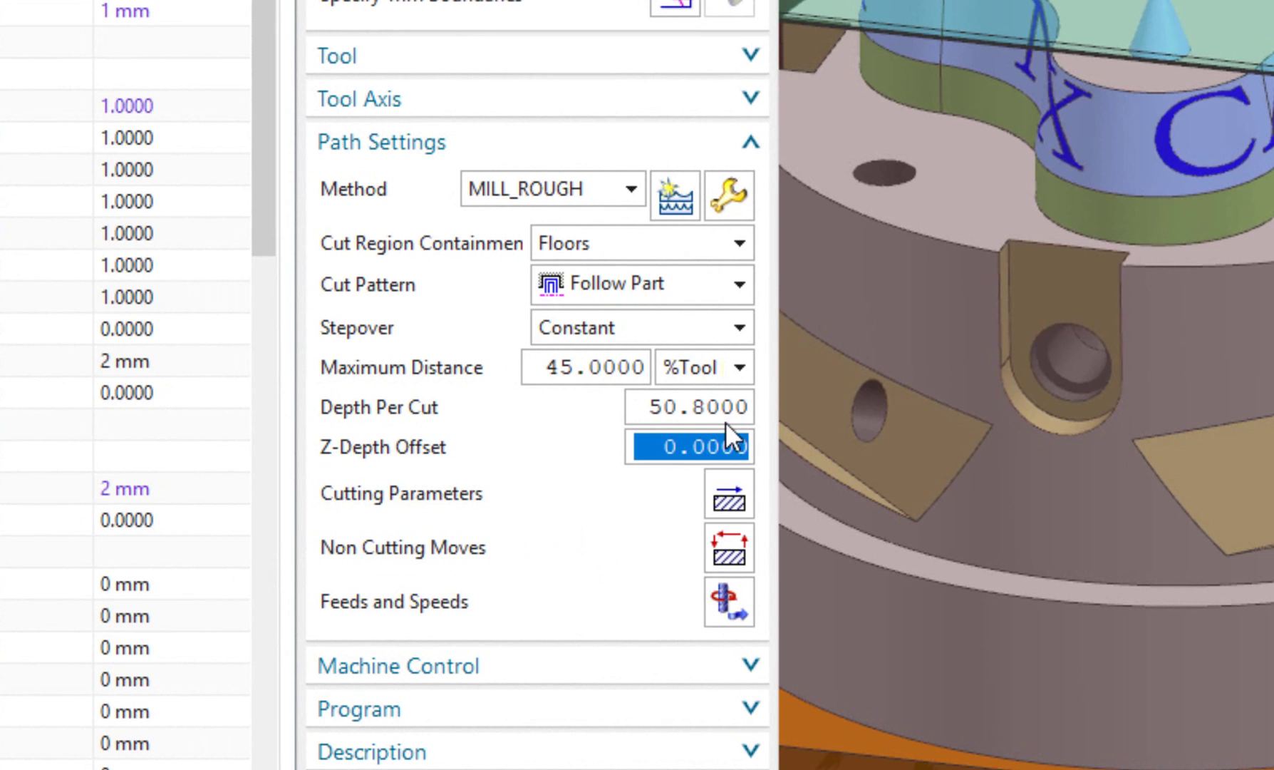
double_click(726, 407)
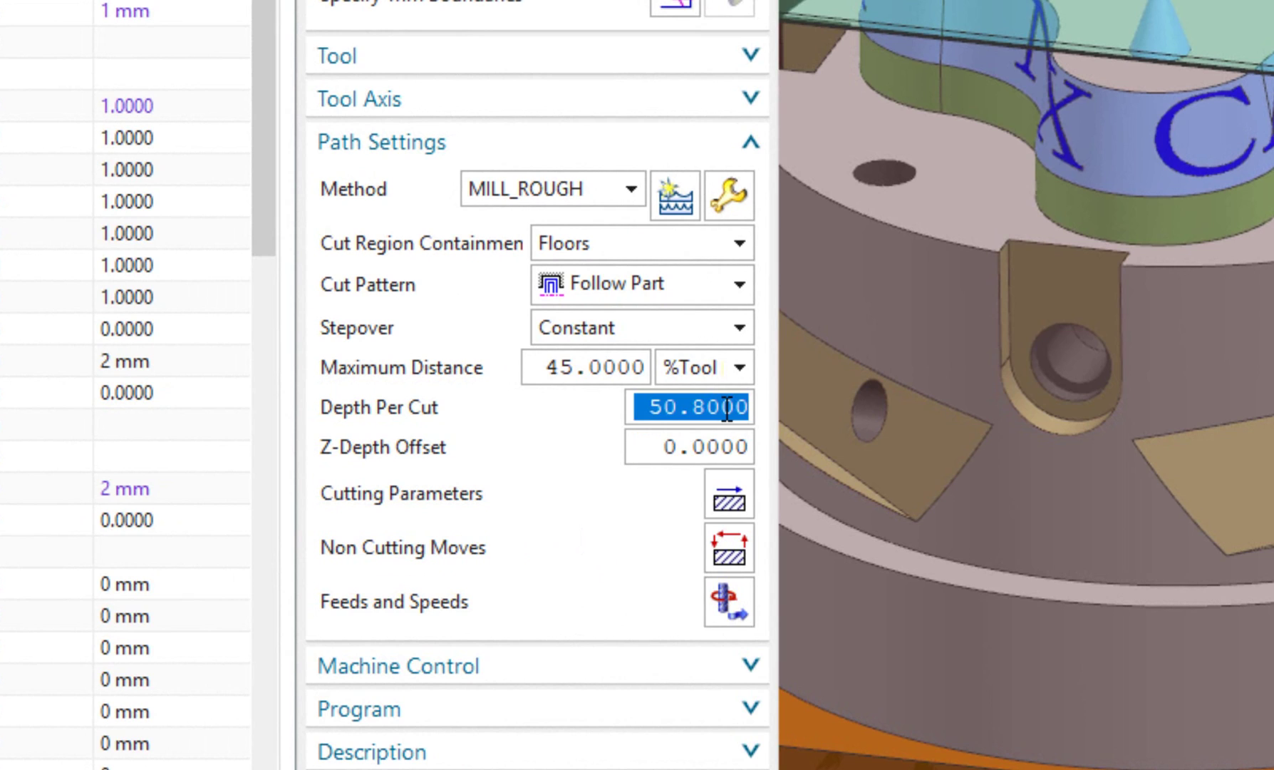
text(2*2)
key(Tab)
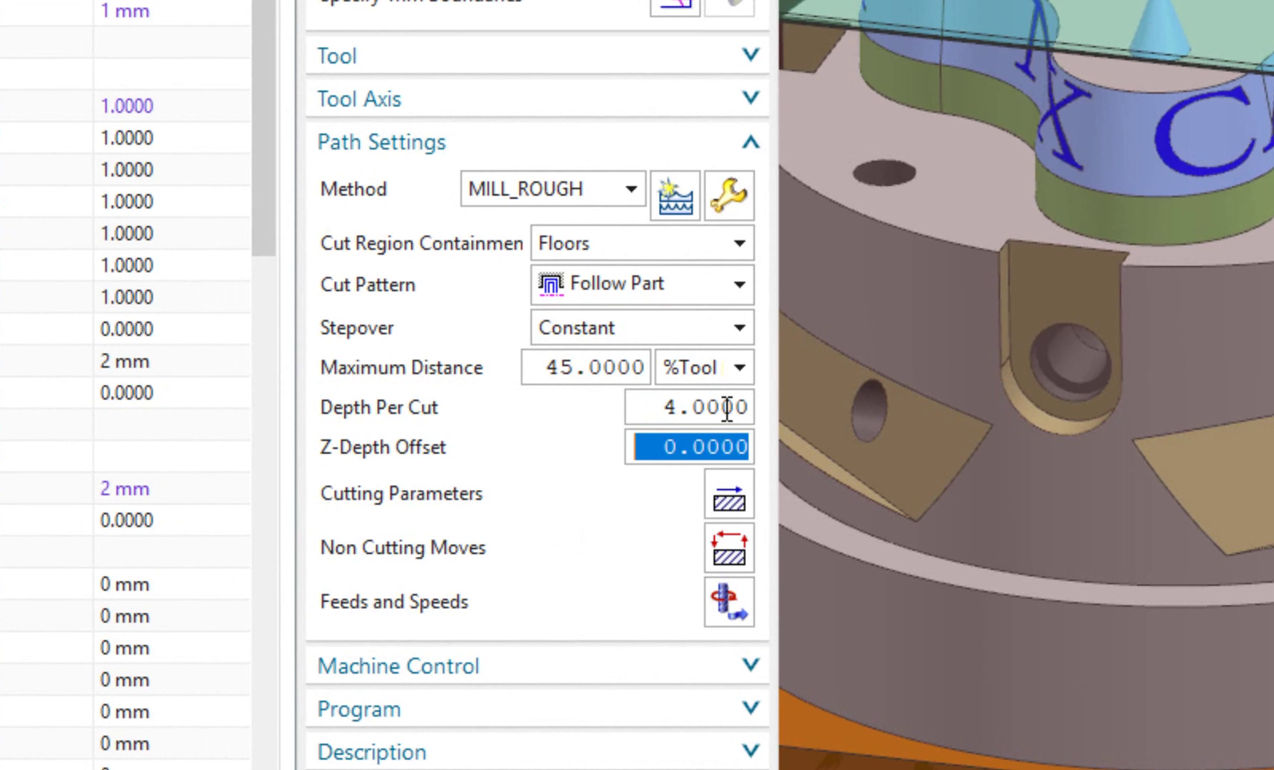
Evaluate 2+2*2 and then (2+2)*2 in Depth Per Cut, giving 6.0000 and 8.0000.
double_click(725, 407)
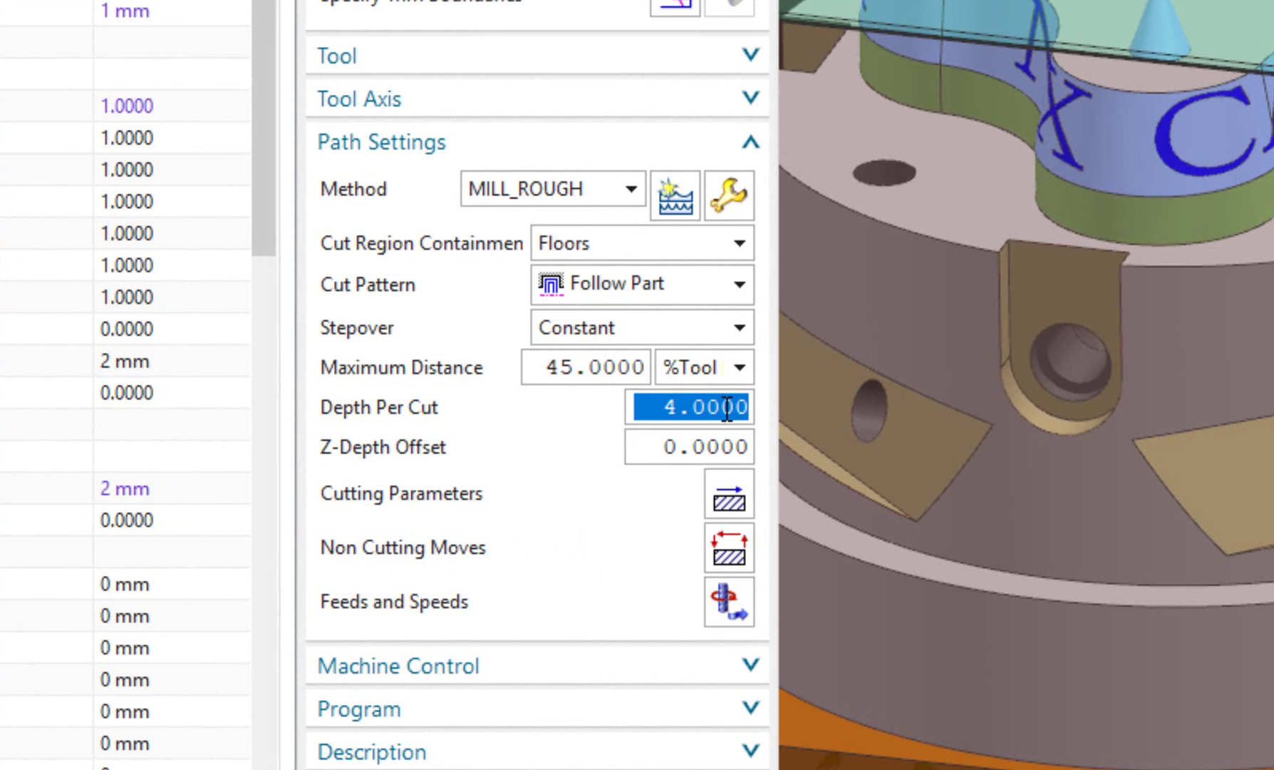
text(2+)
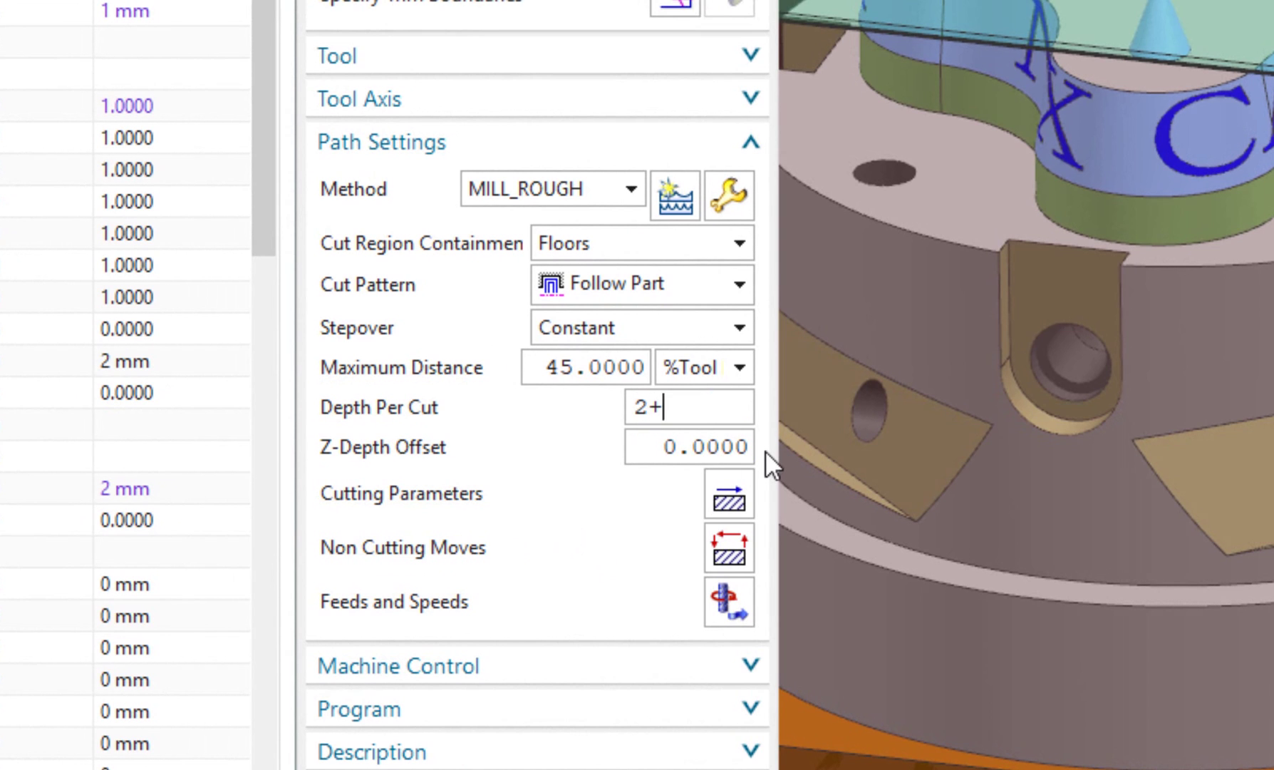
text(2*)
text(2)
drag(742, 409, 627, 407)
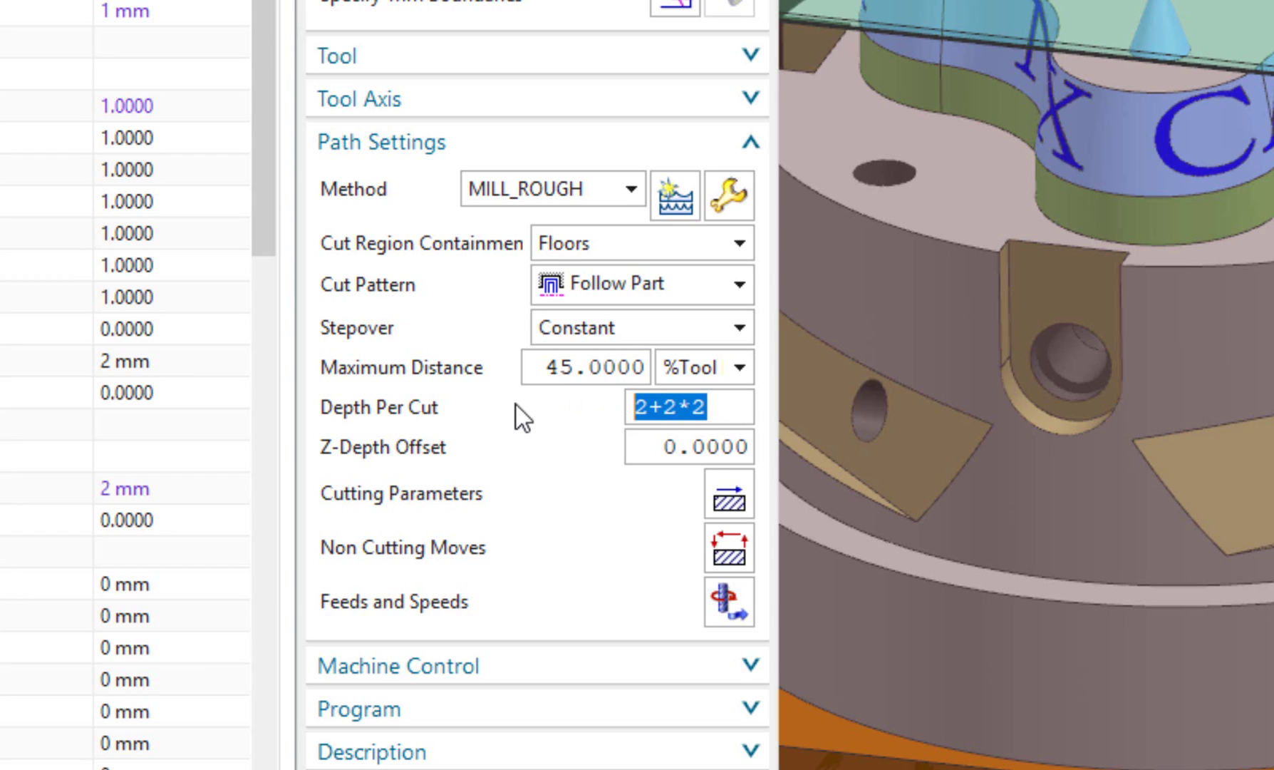
click(724, 411)
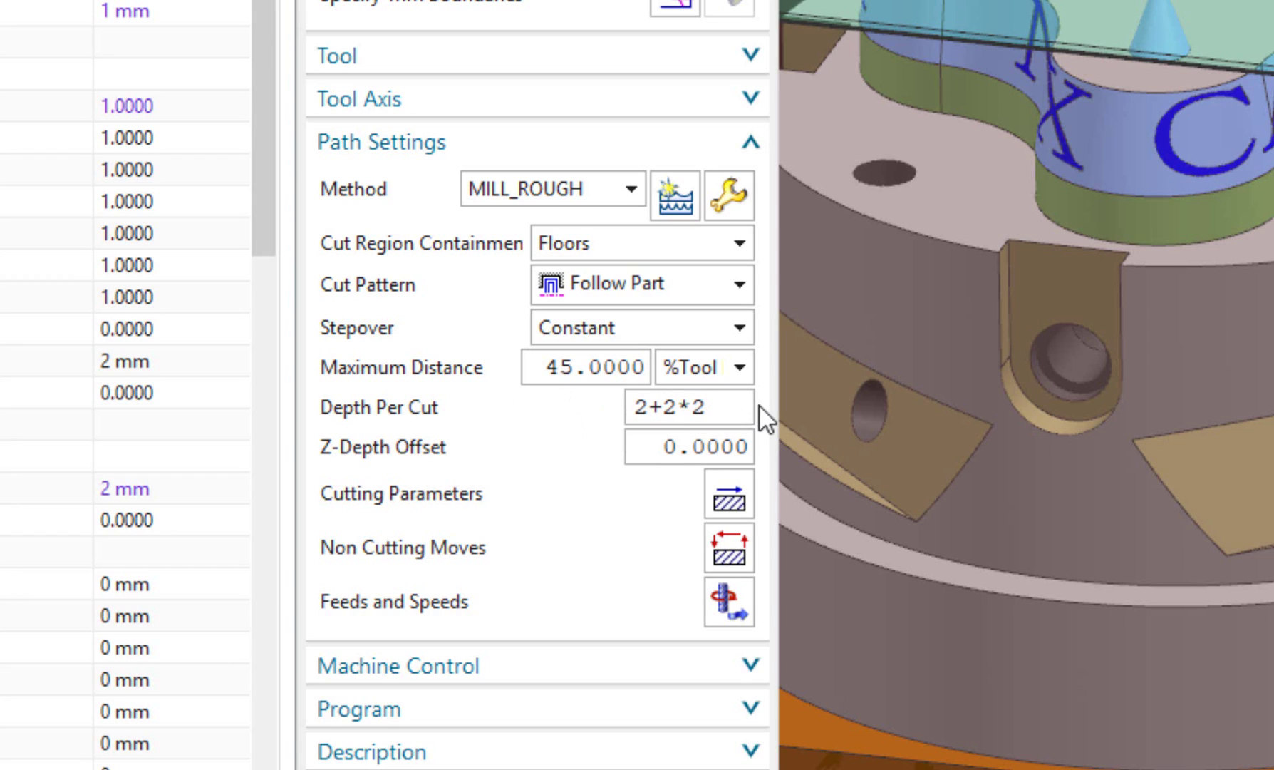
key(Tab)
double_click(709, 407)
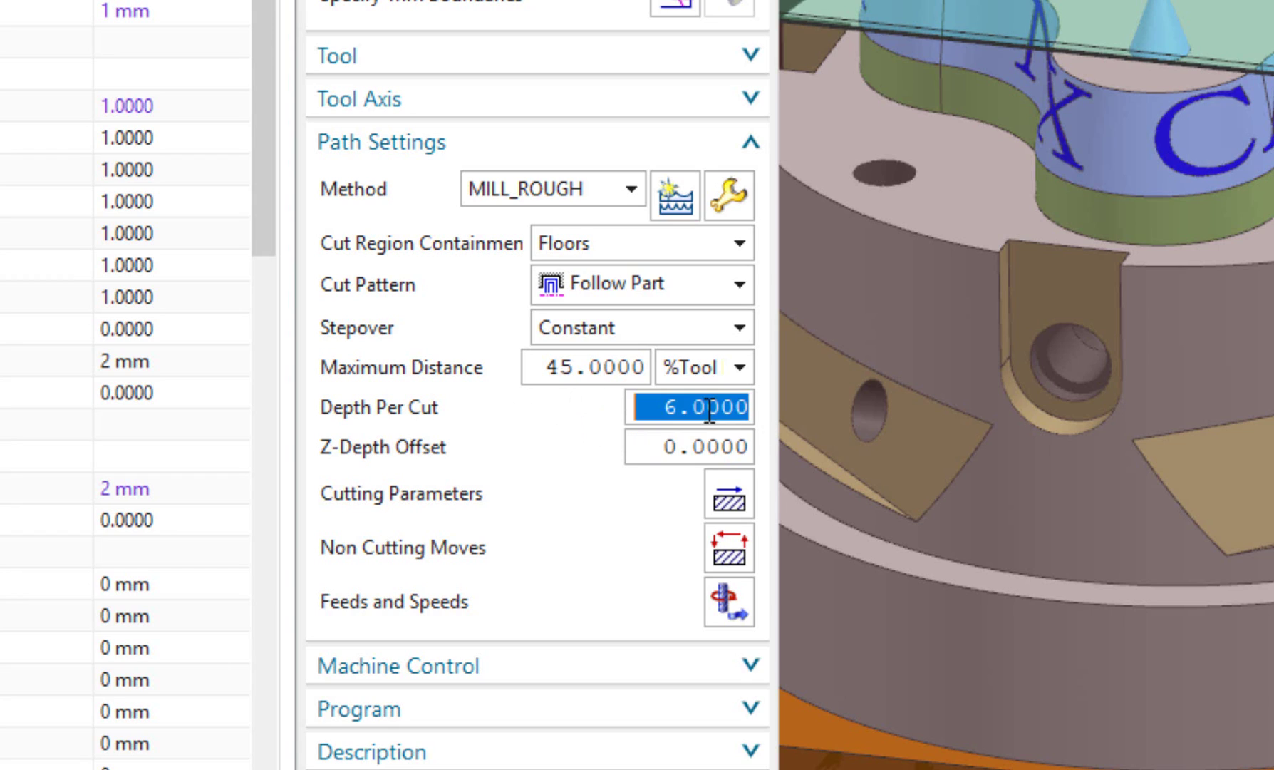
text(2+)
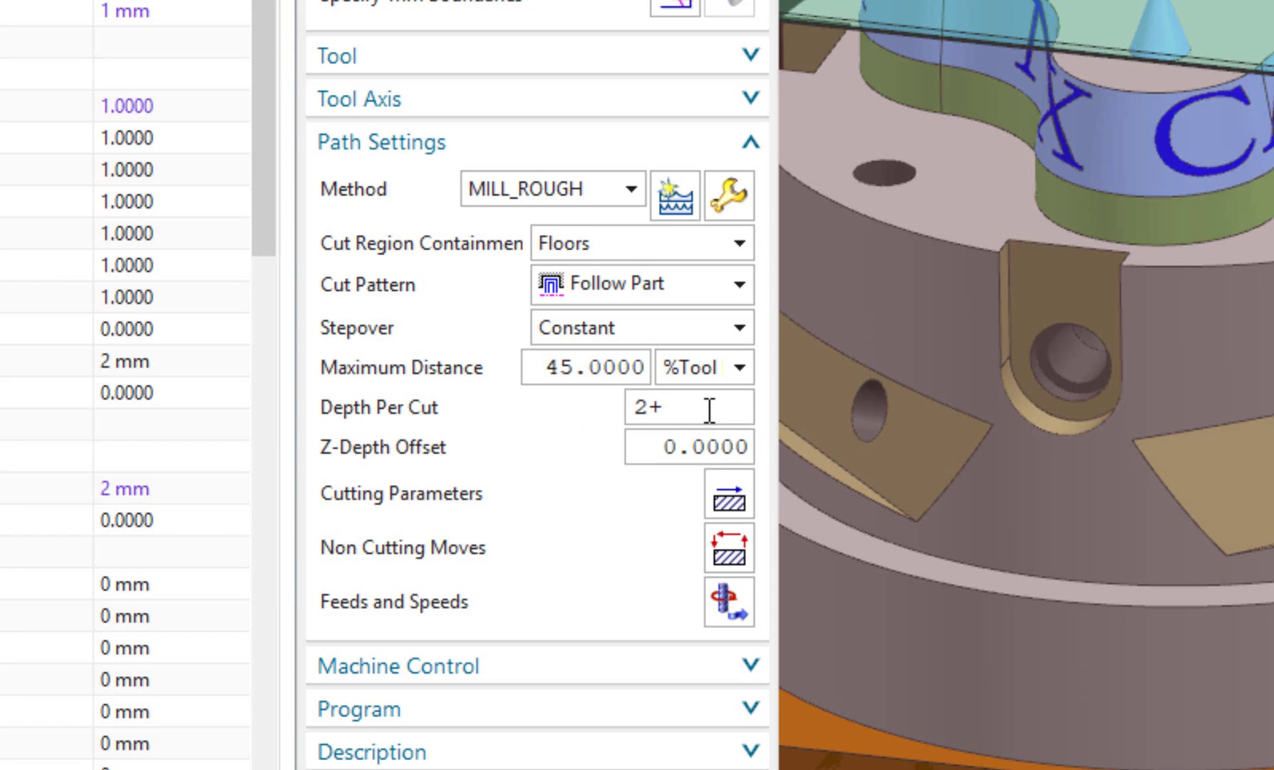
text(()
key(Tab)
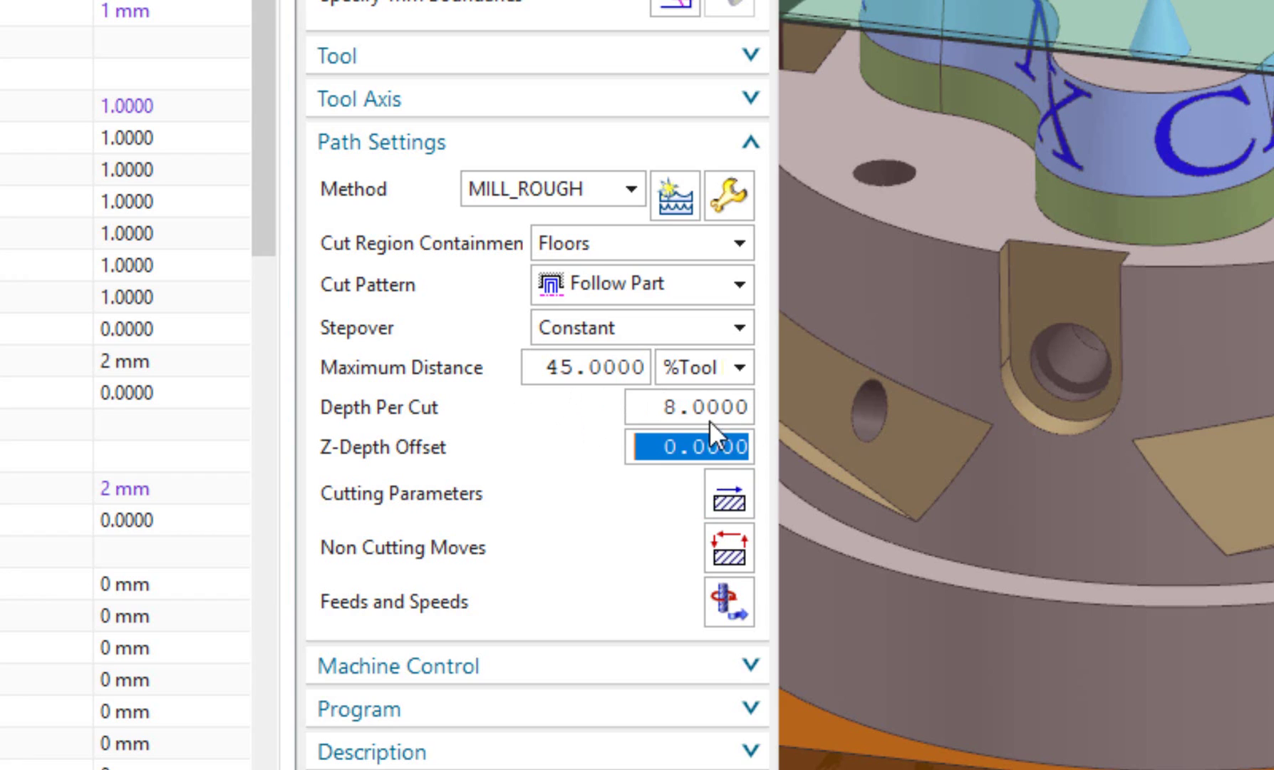
Evaluate 2^3, then 3+sqrt(16), leaving Depth Per Cut at 7.0000.
double_click(717, 407)
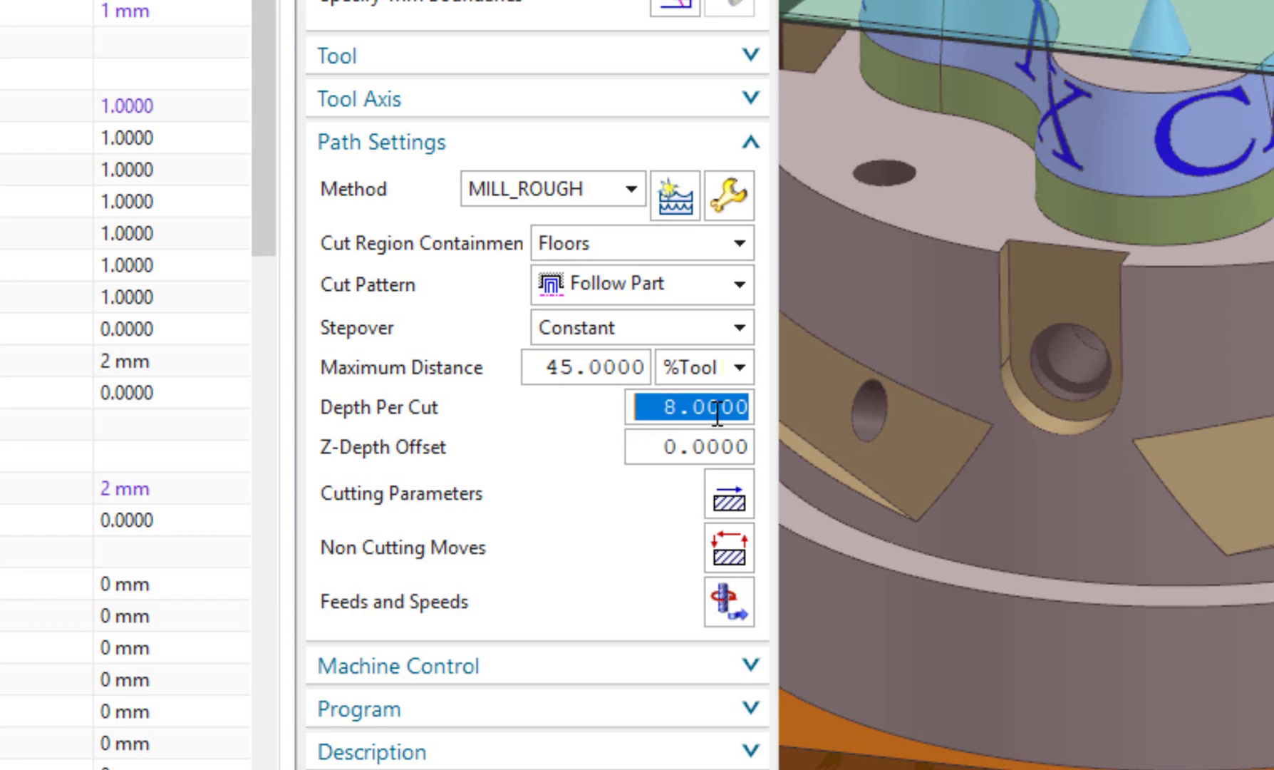
text(2^3)
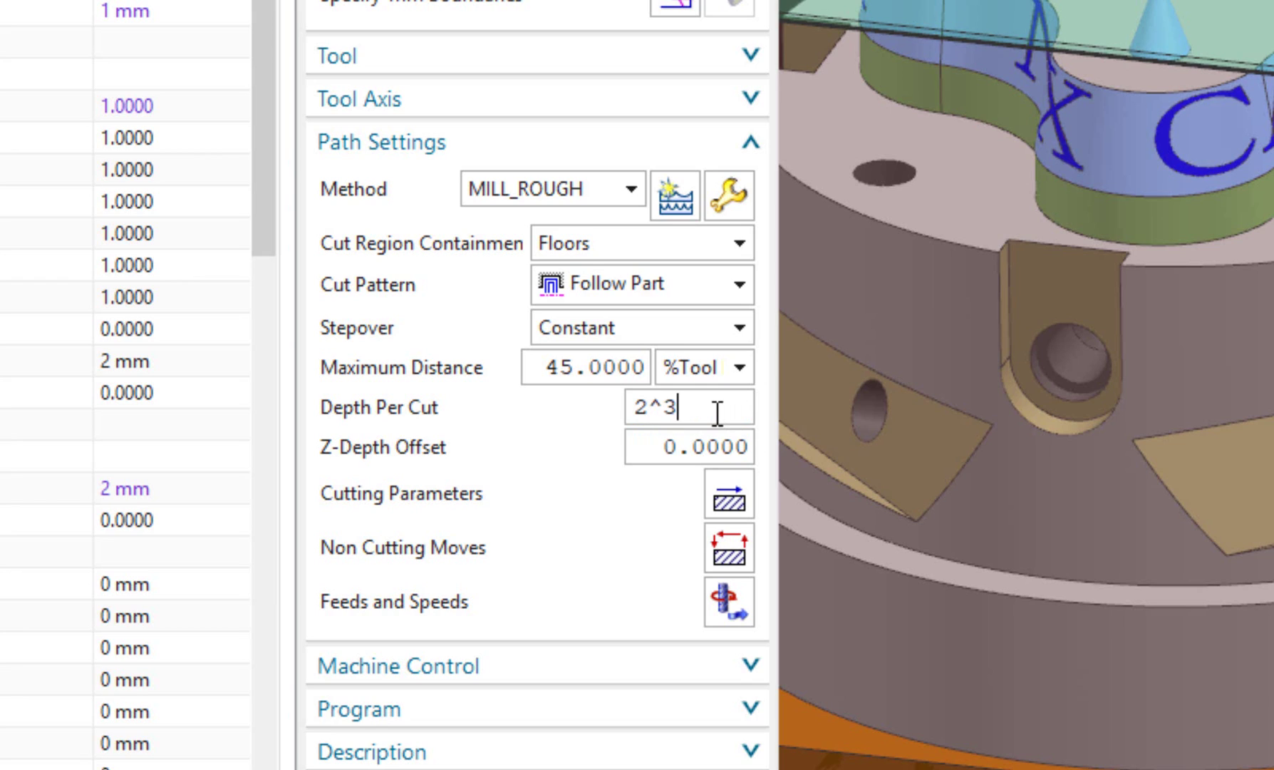
key(Tab)
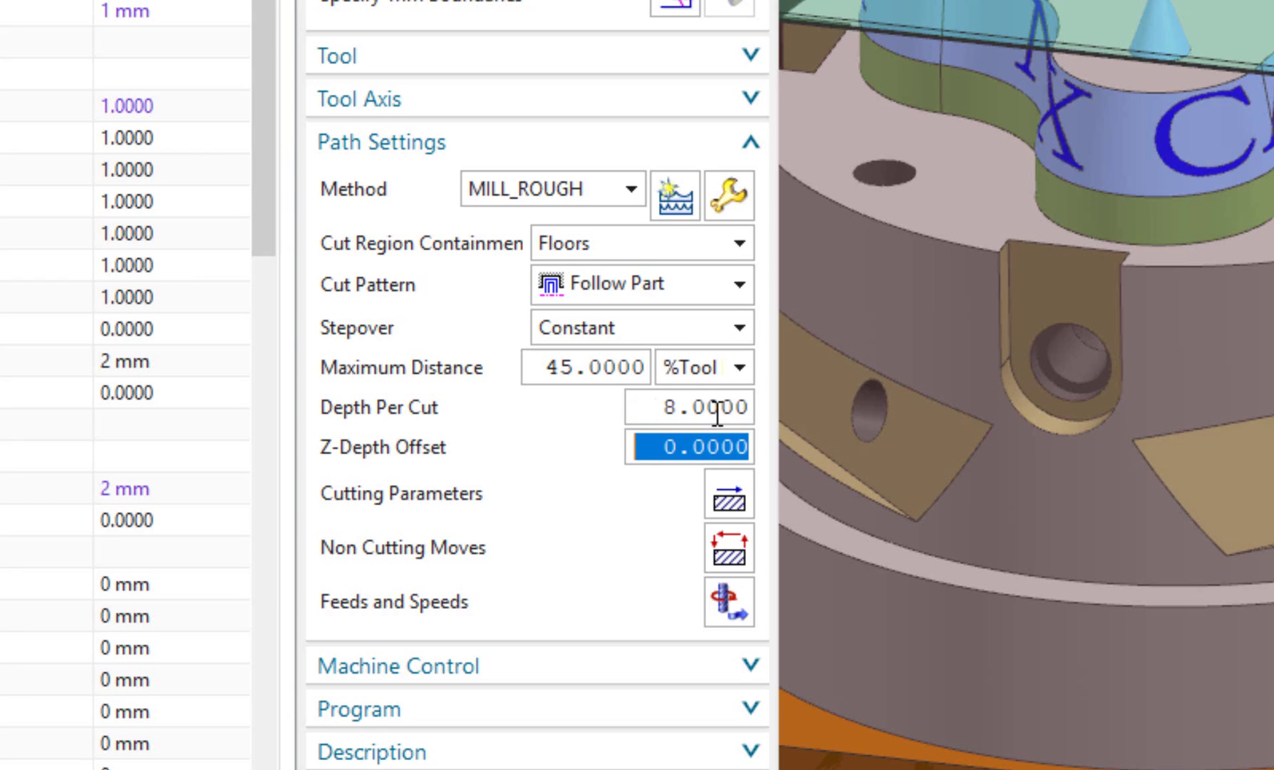
double_click(719, 408)
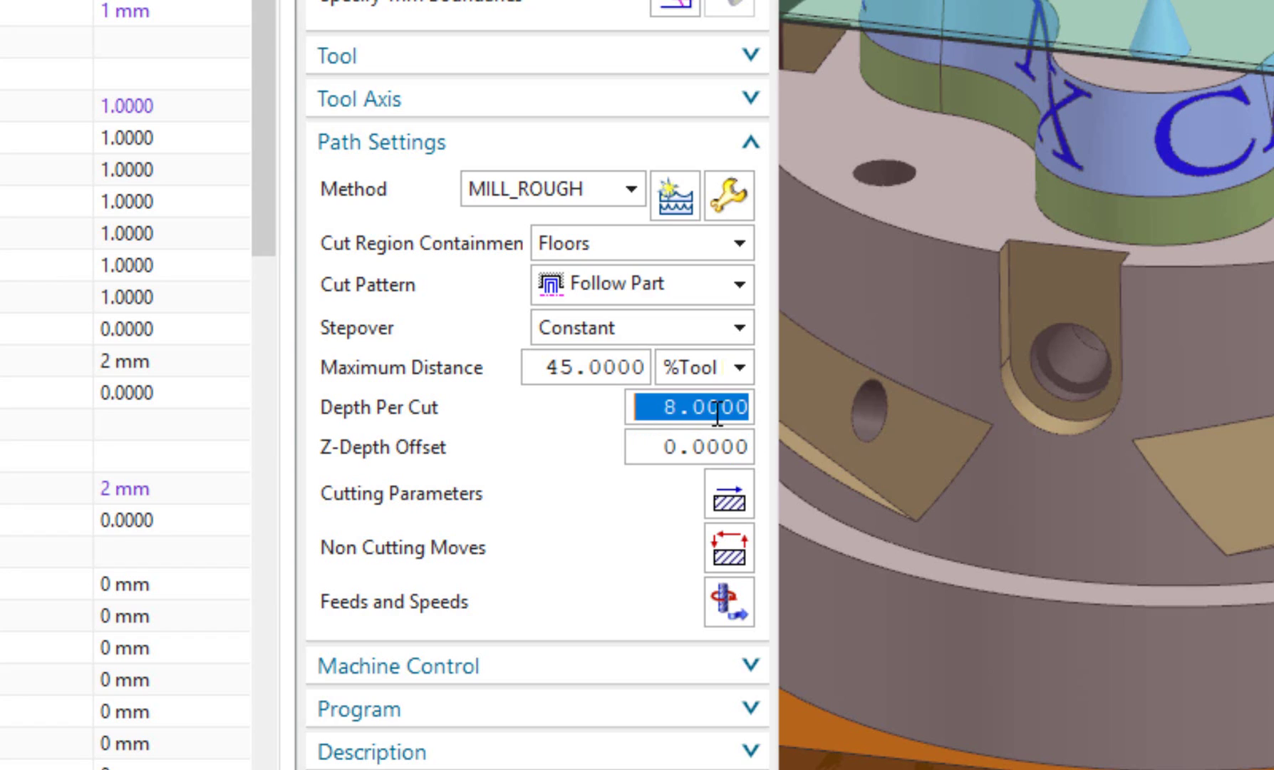
text(sqrt(1)
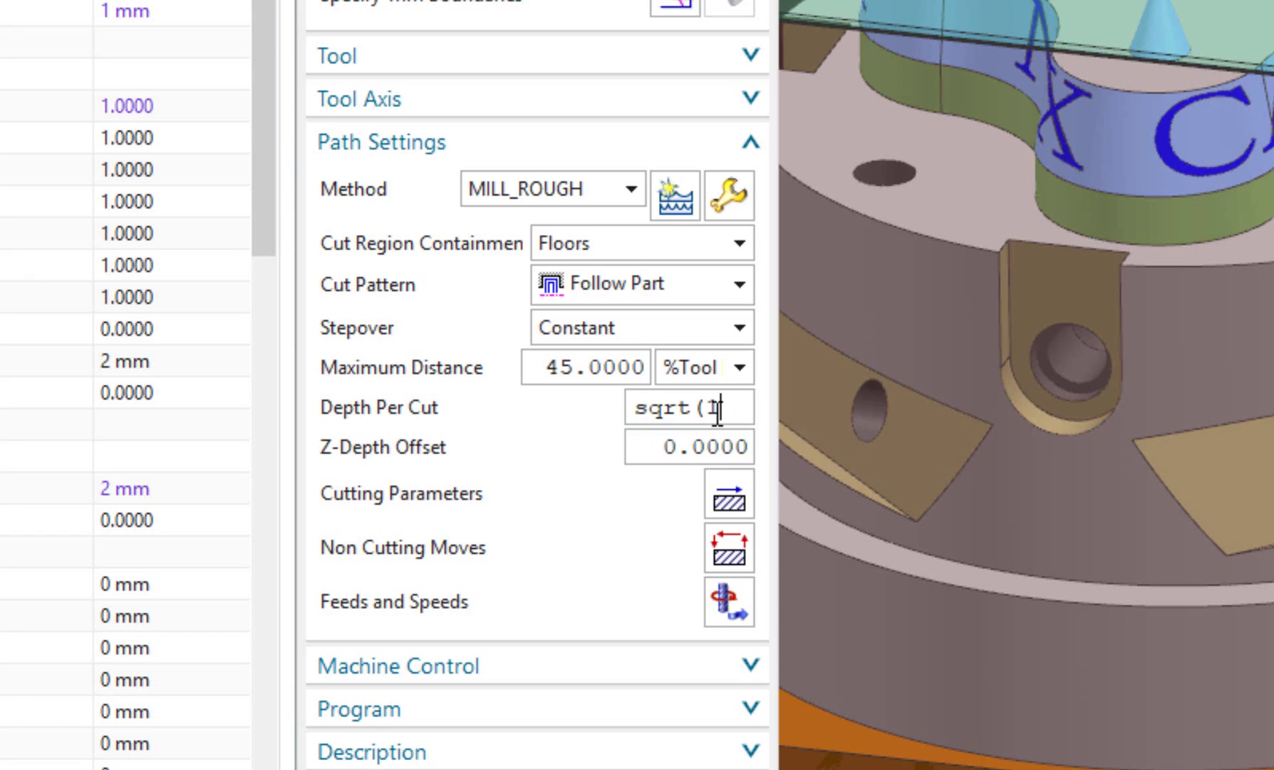
text())
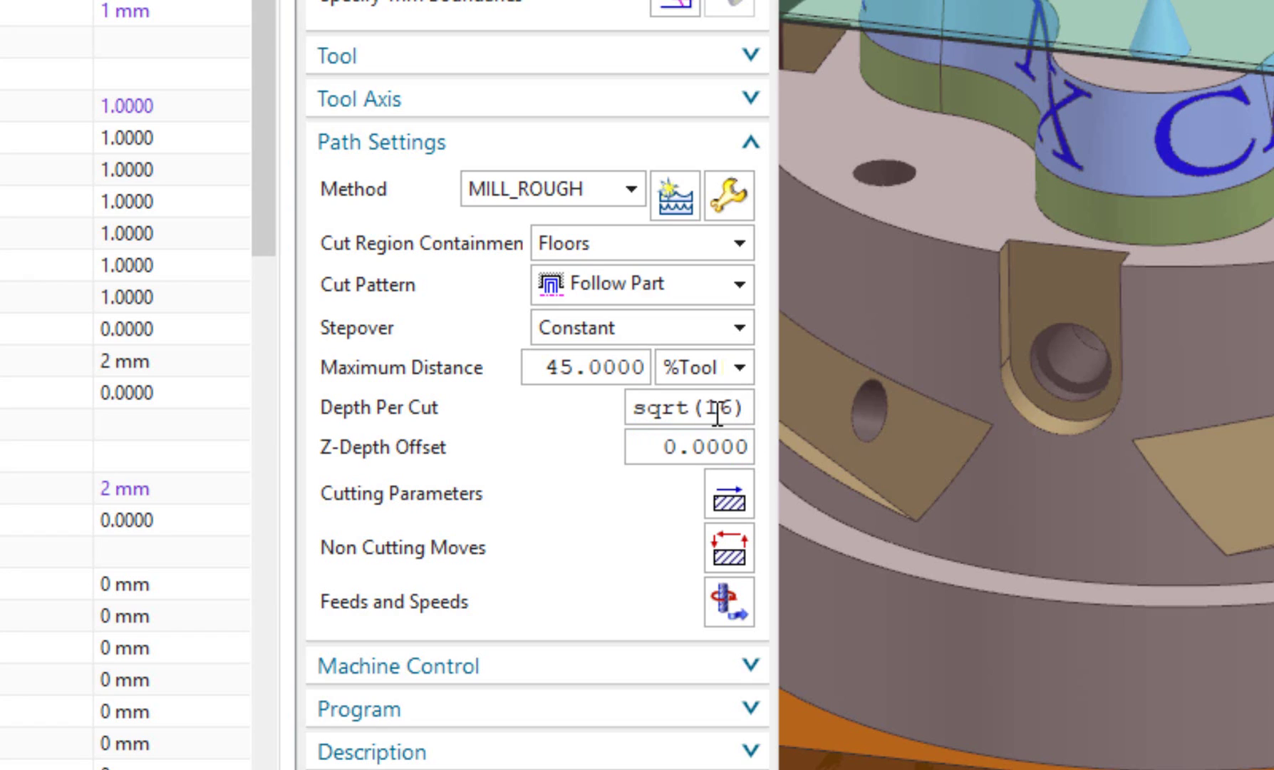
key(Home)
text(3+)
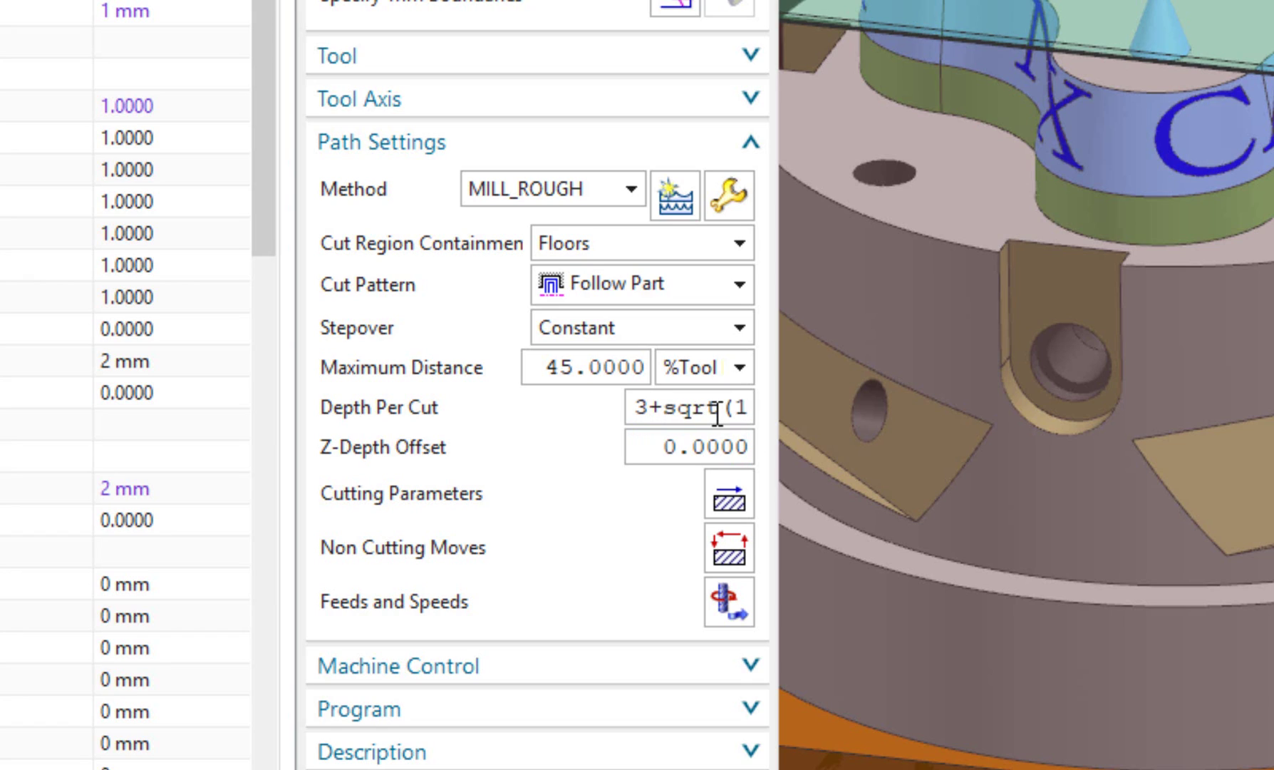
key(Tab)
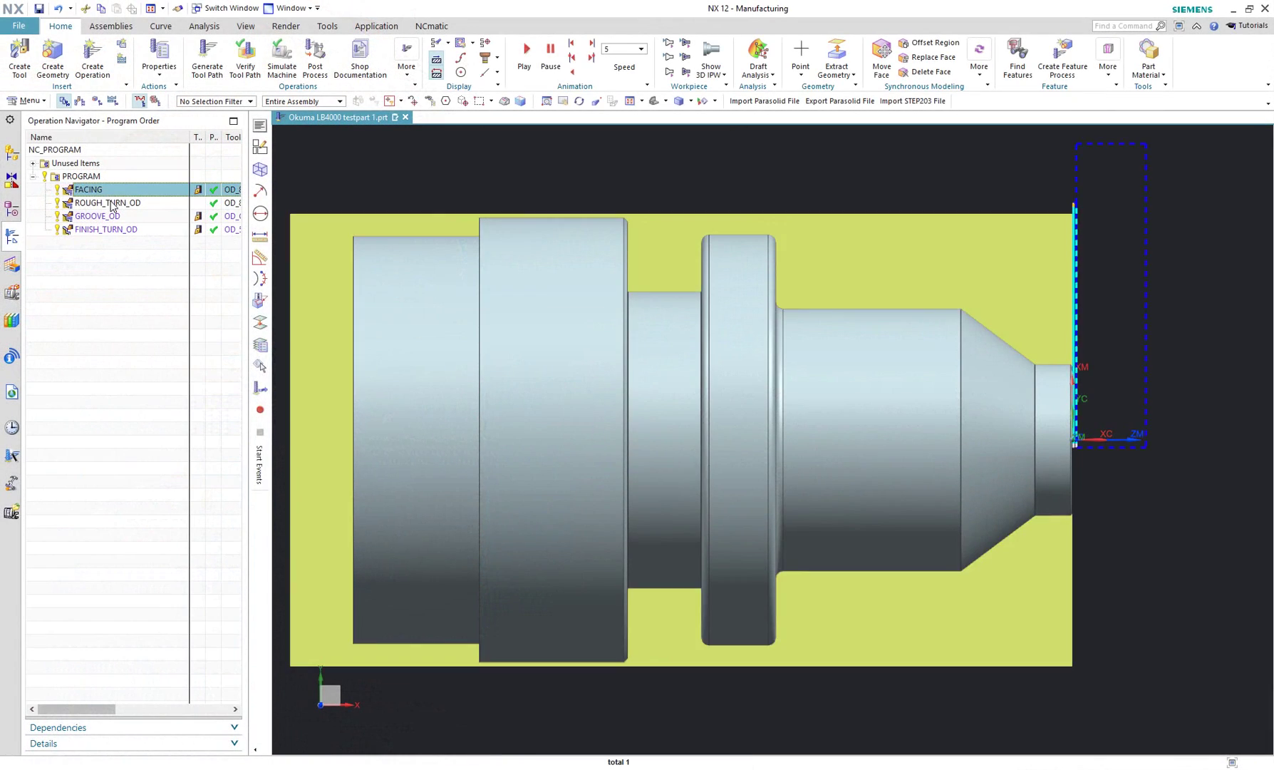
Preview the earlier turning operations' toolpaths, then display the FINISH_TURN_OD toolpath.
click(98, 216)
click(117, 229)
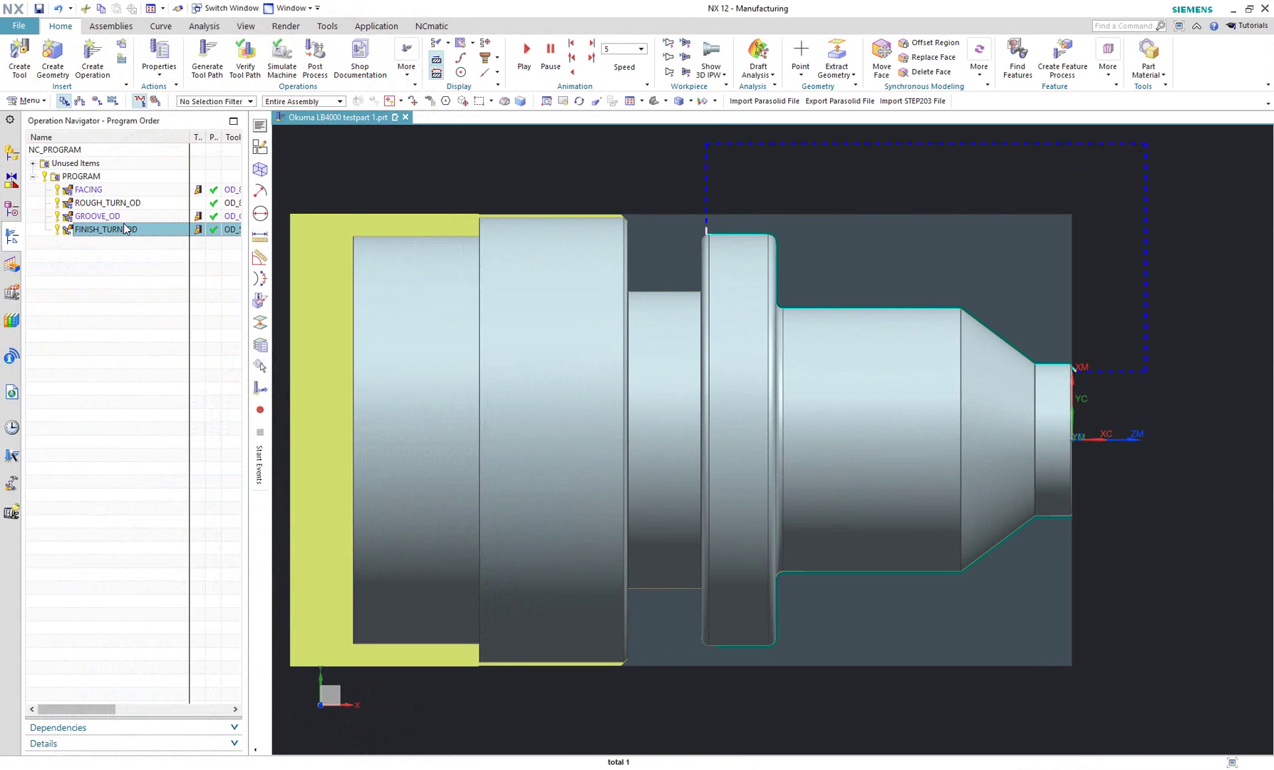
scroll(617, 498, up, 3)
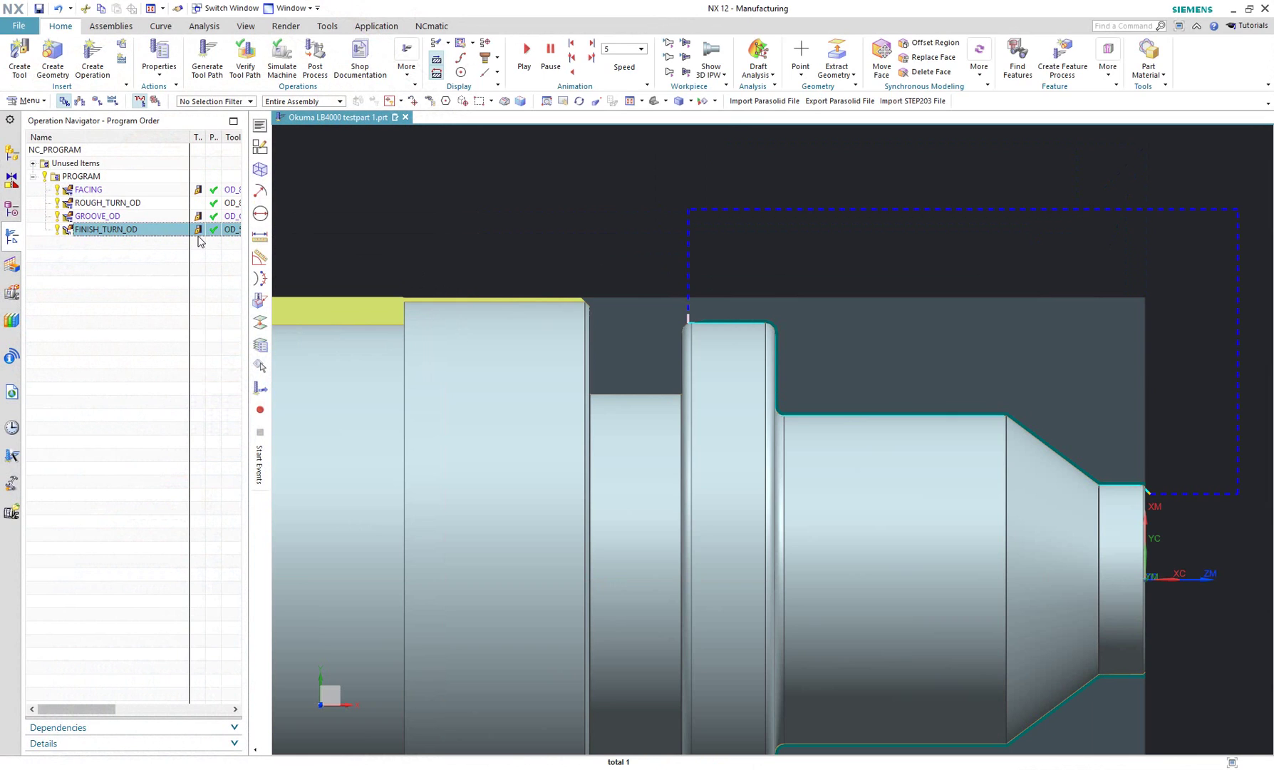
In FINISH_TURN_OD's cut regions, remove the Axial Trim Plane 2 limit.
double_click(199, 229)
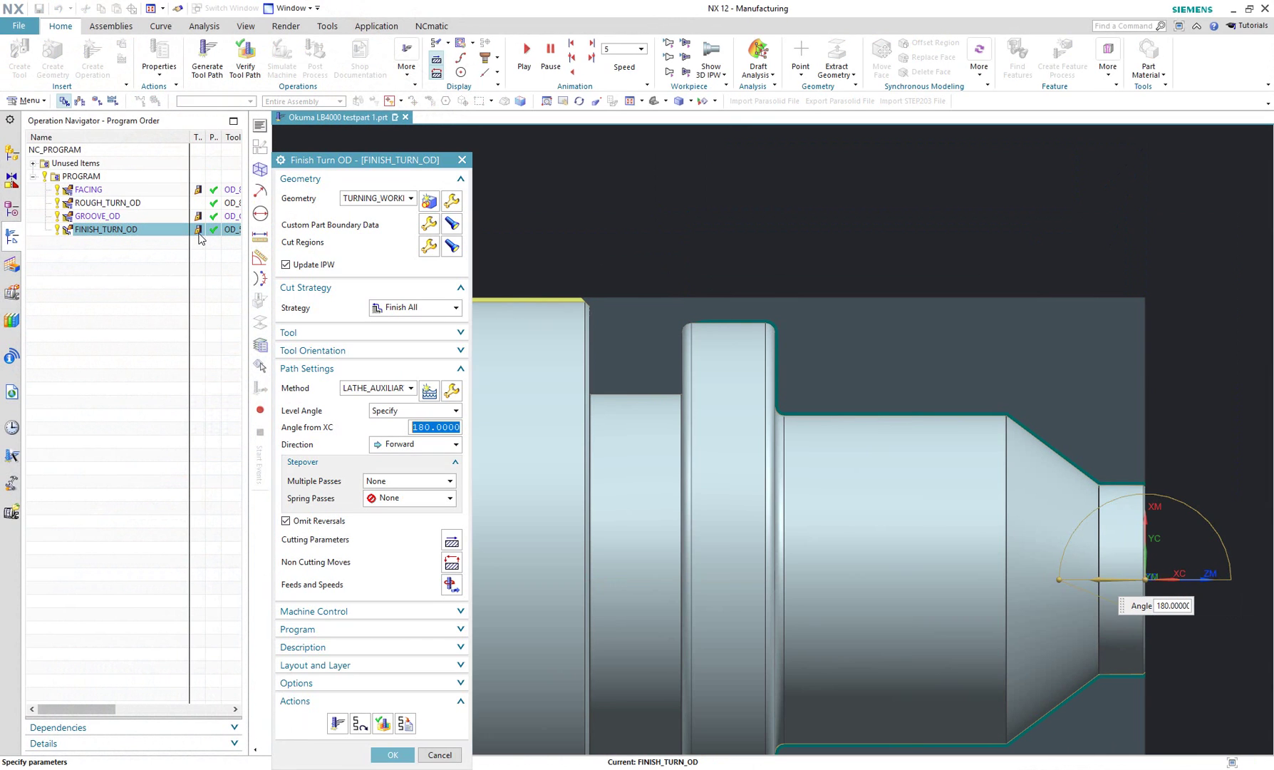
drag(400, 161, 260, 90)
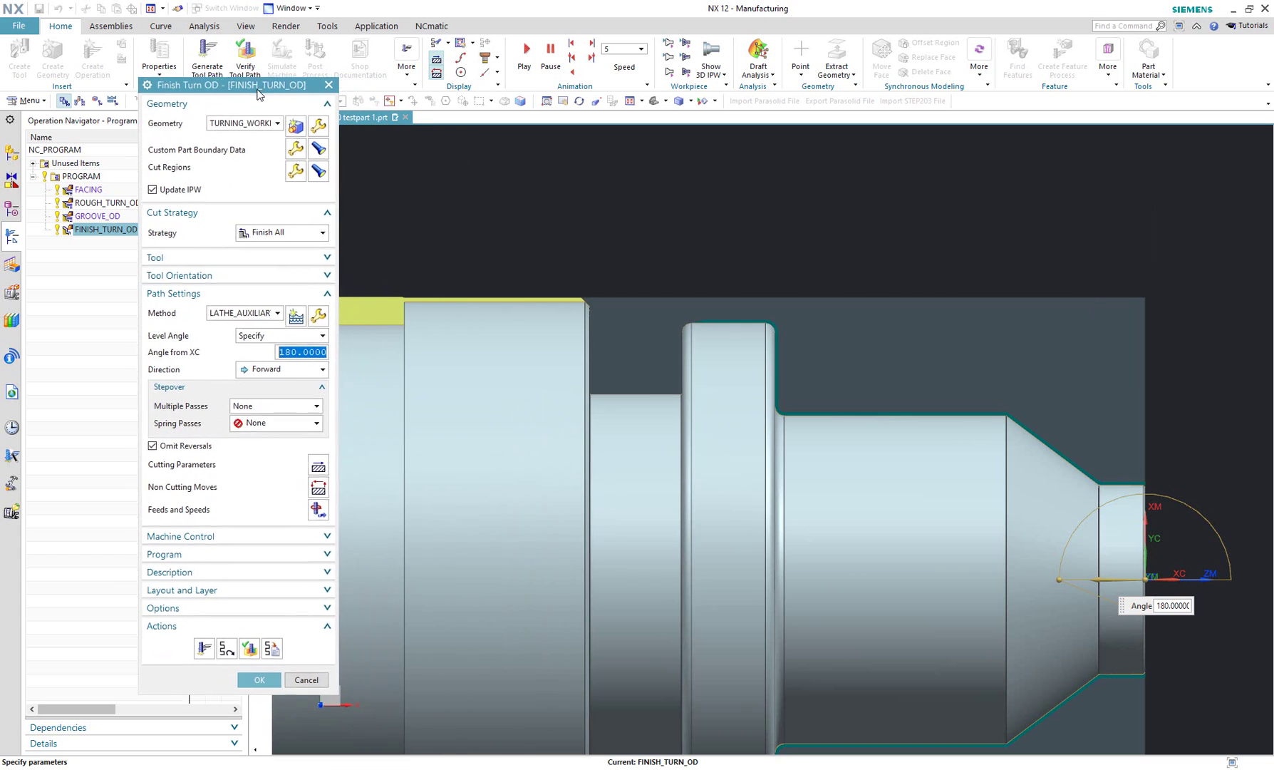
click(288, 174)
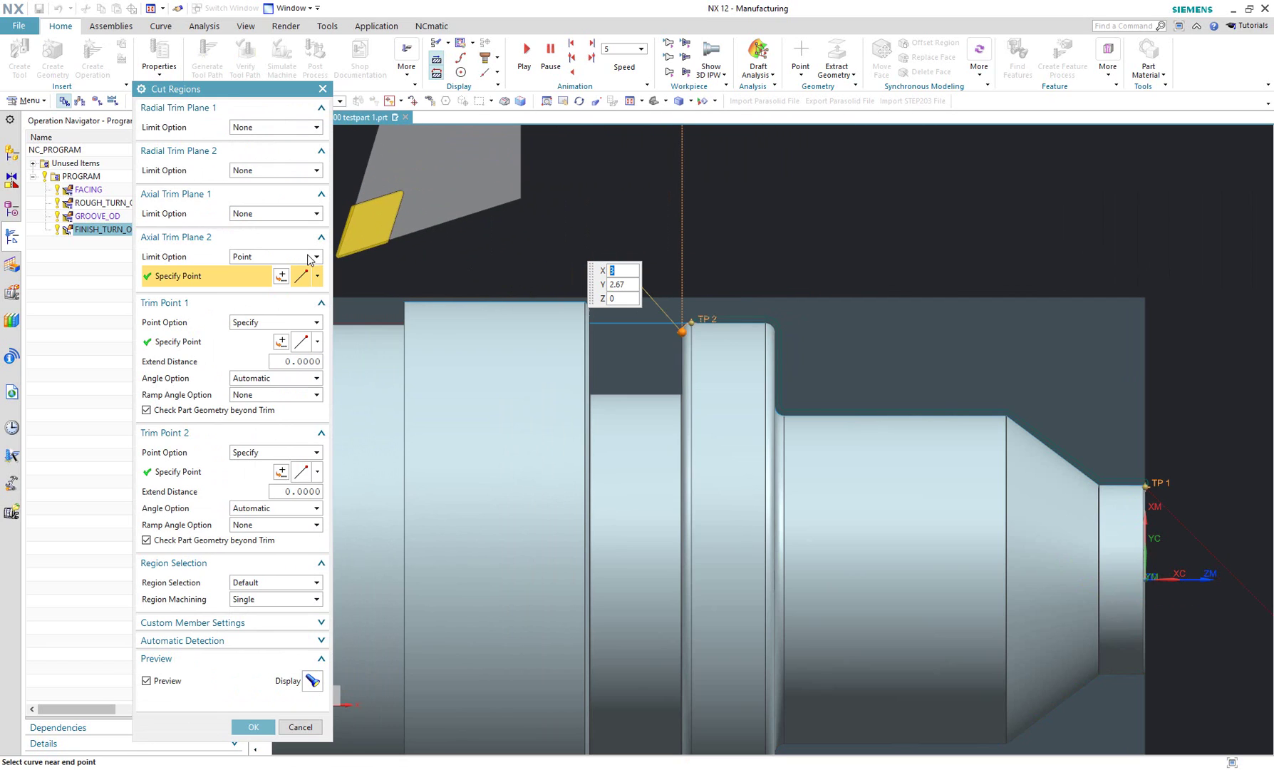
click(305, 256)
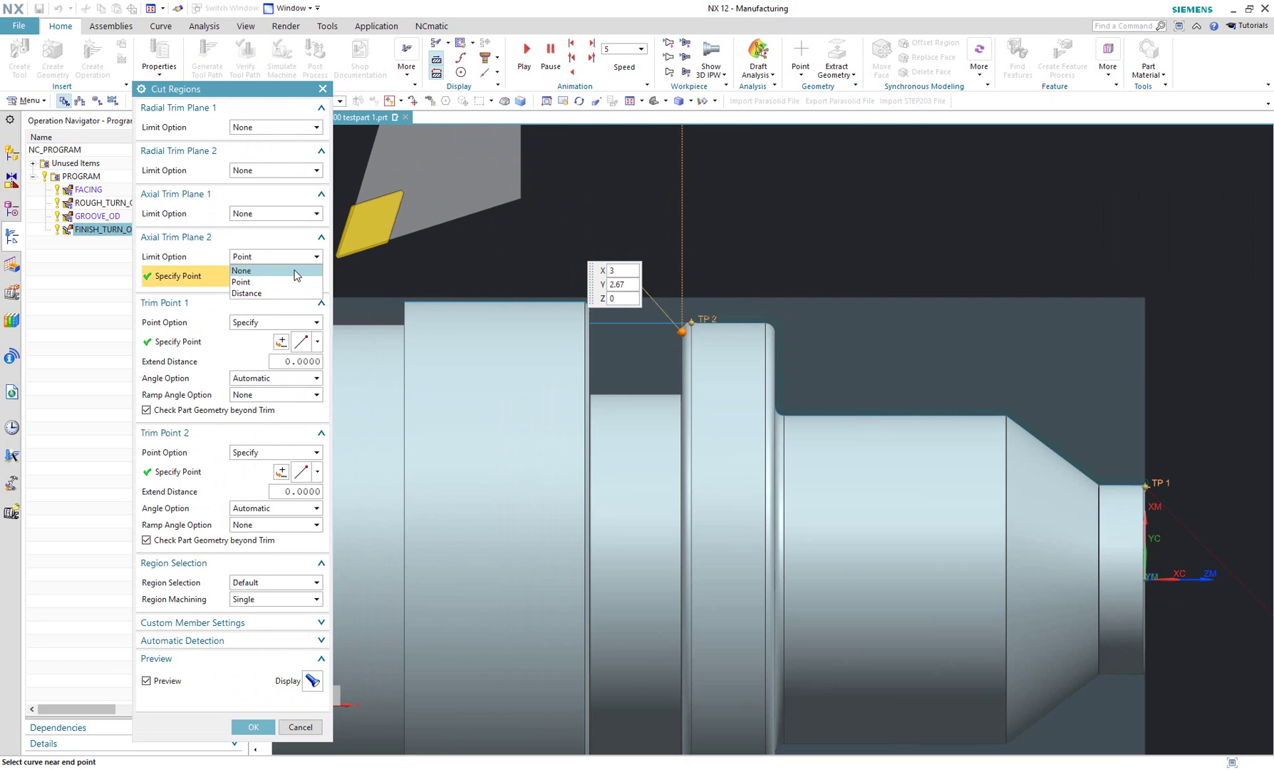
click(296, 272)
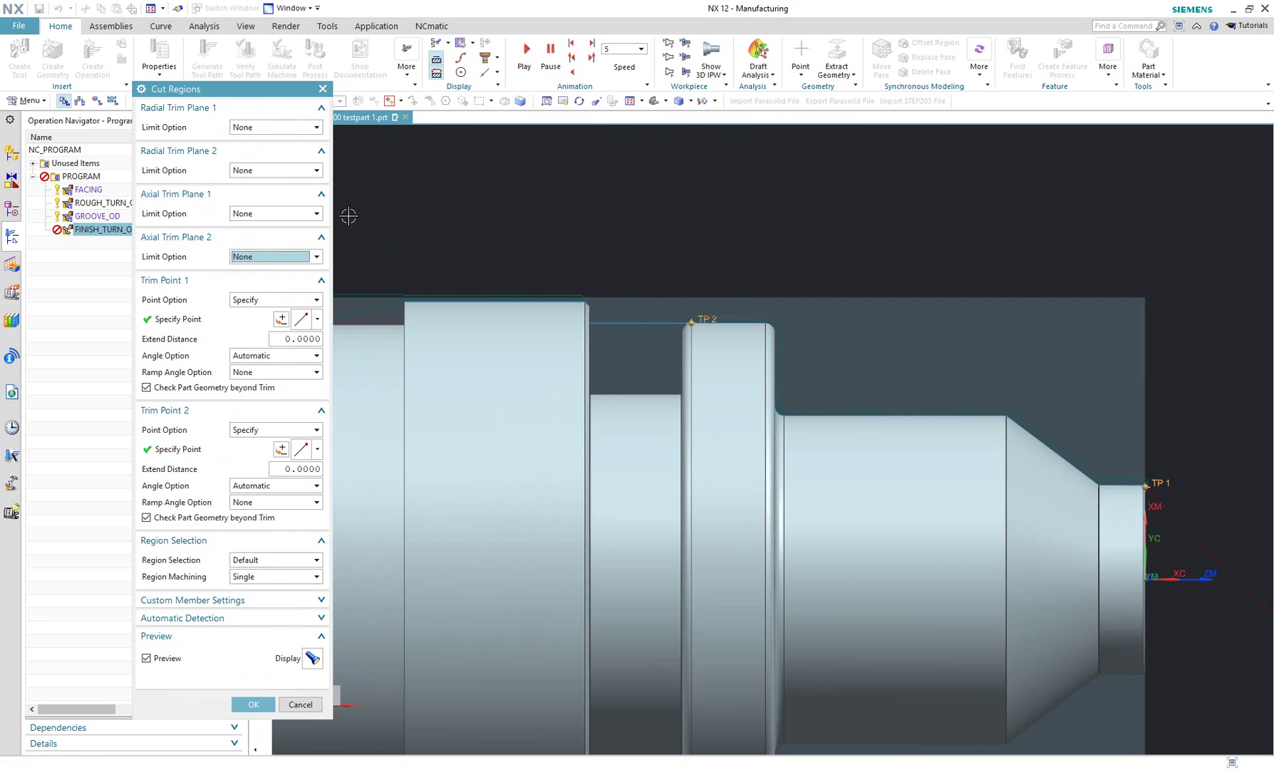
Limit Axial Trim Plane 2 by Point and place the trim point on the part.
click(296, 255)
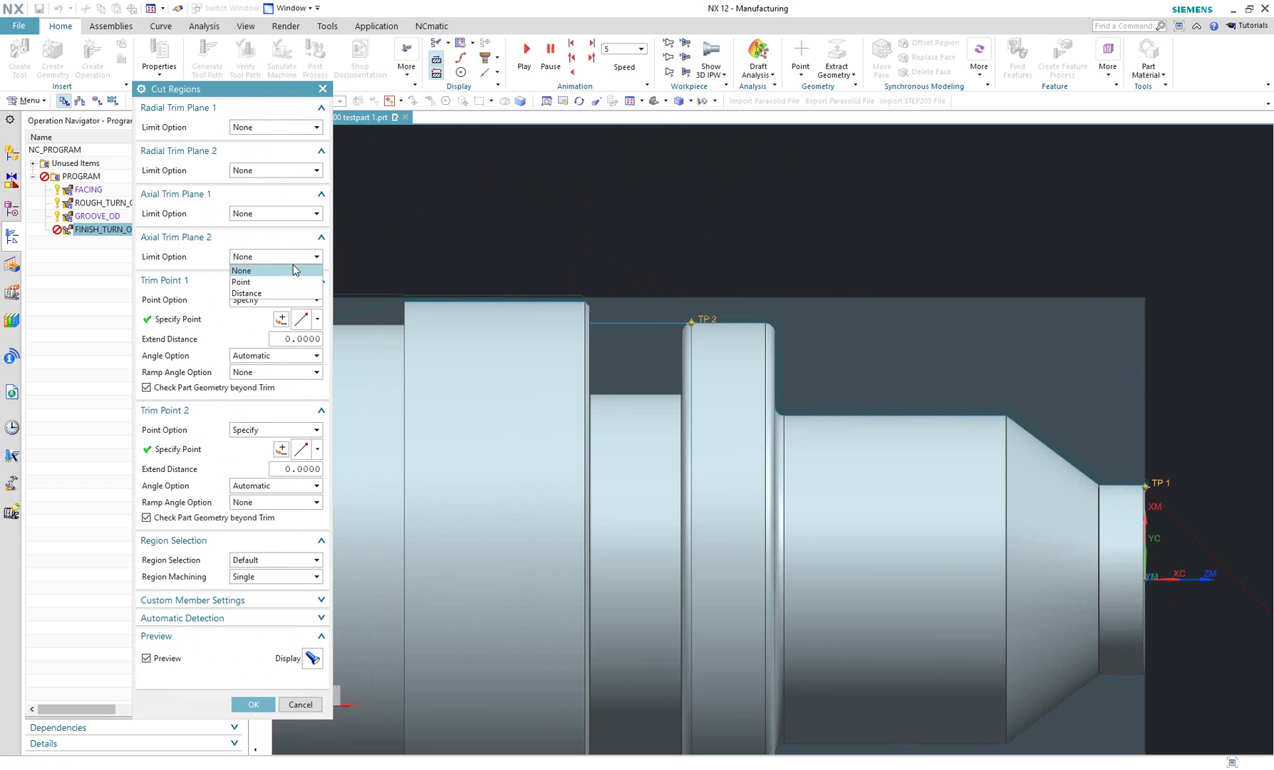
click(293, 282)
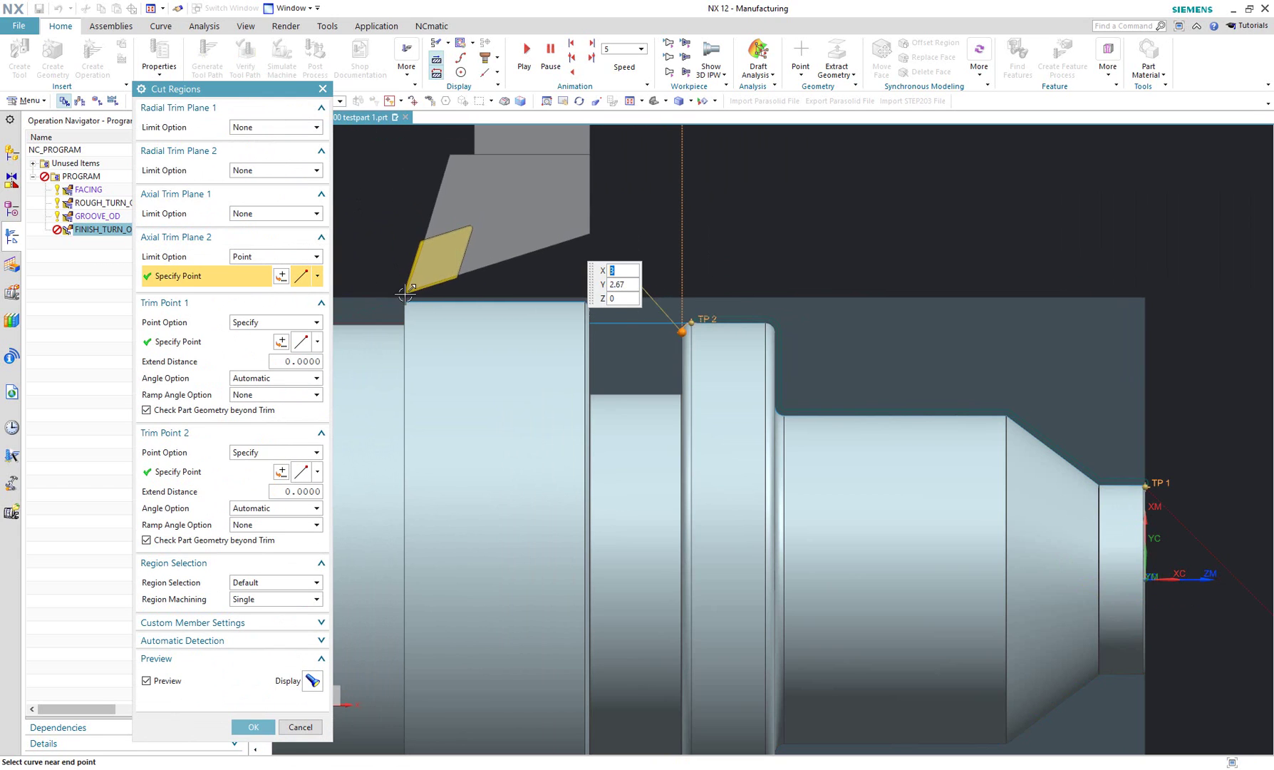
scroll(404, 307, up, 5)
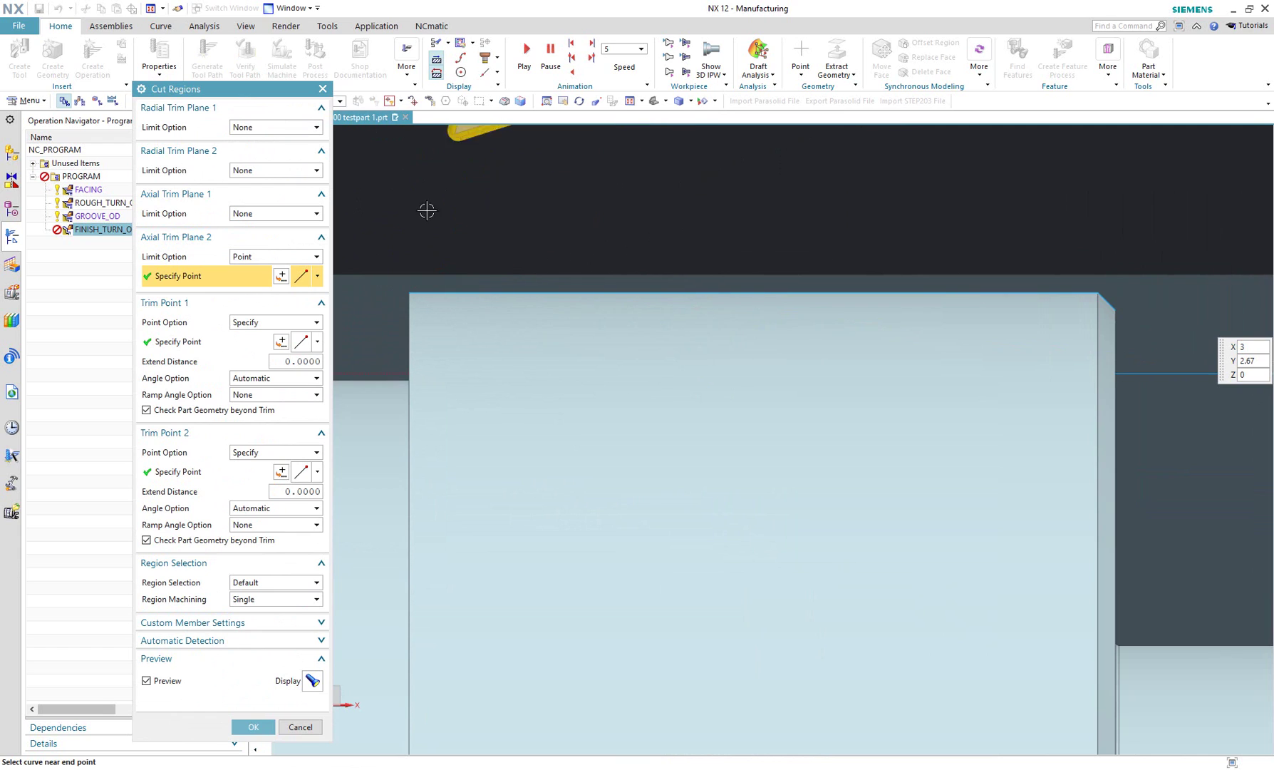
click(316, 276)
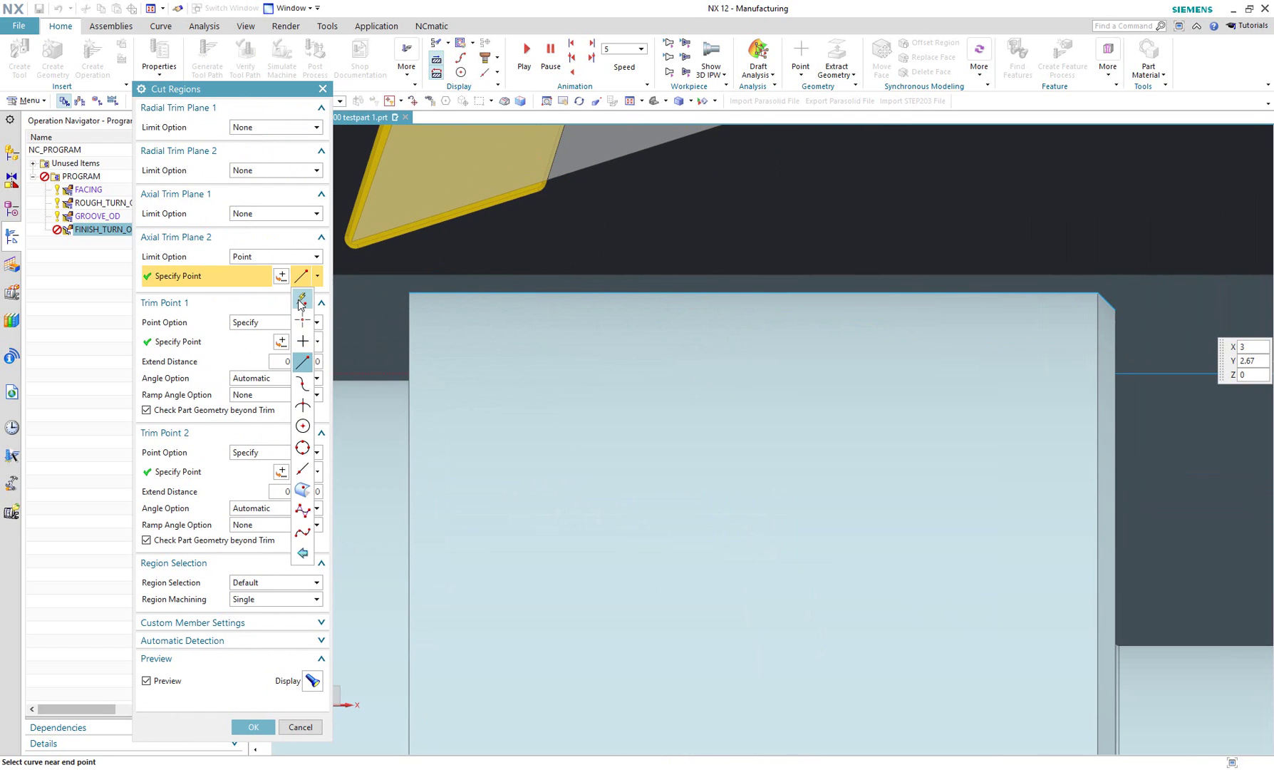
click(303, 294)
click(387, 252)
scroll(387, 251, down, 5)
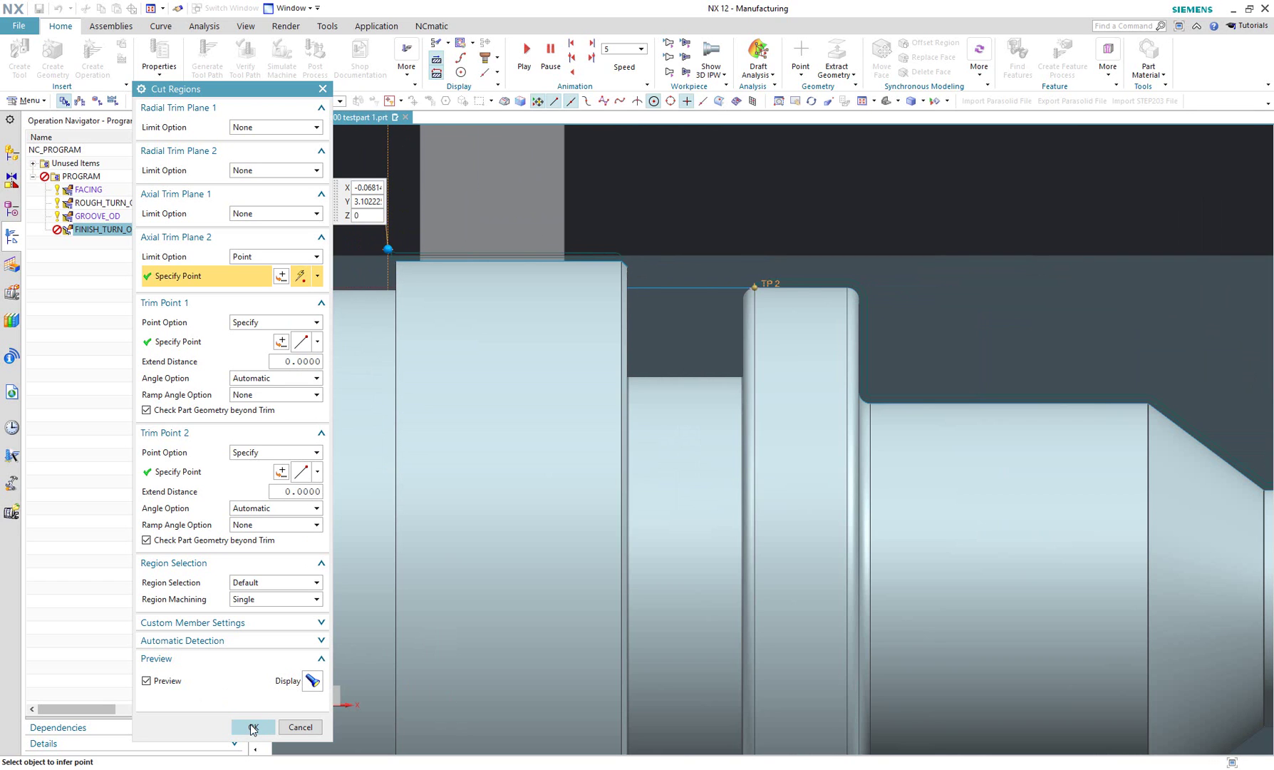
Set Region Machining to Multiple and regenerate FINISH_TURN_OD, dismissing the clearance warning.
click(253, 727)
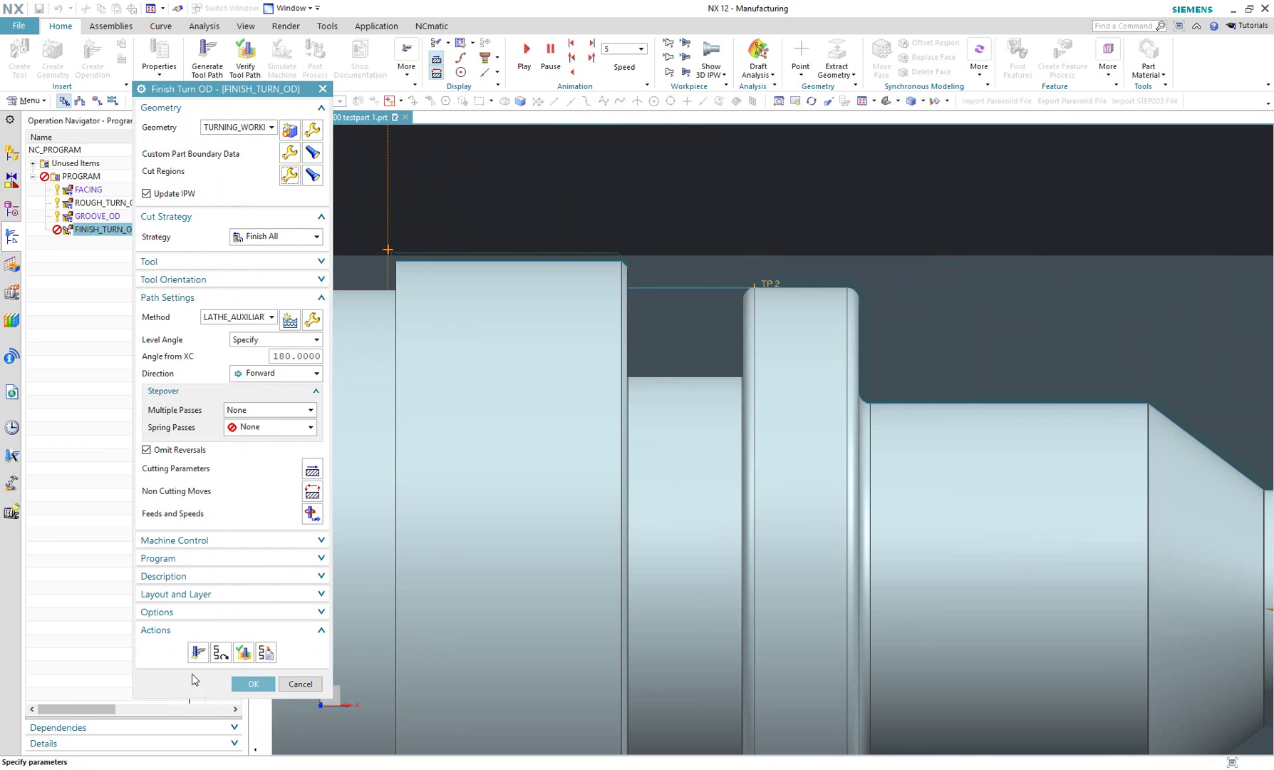
click(206, 680)
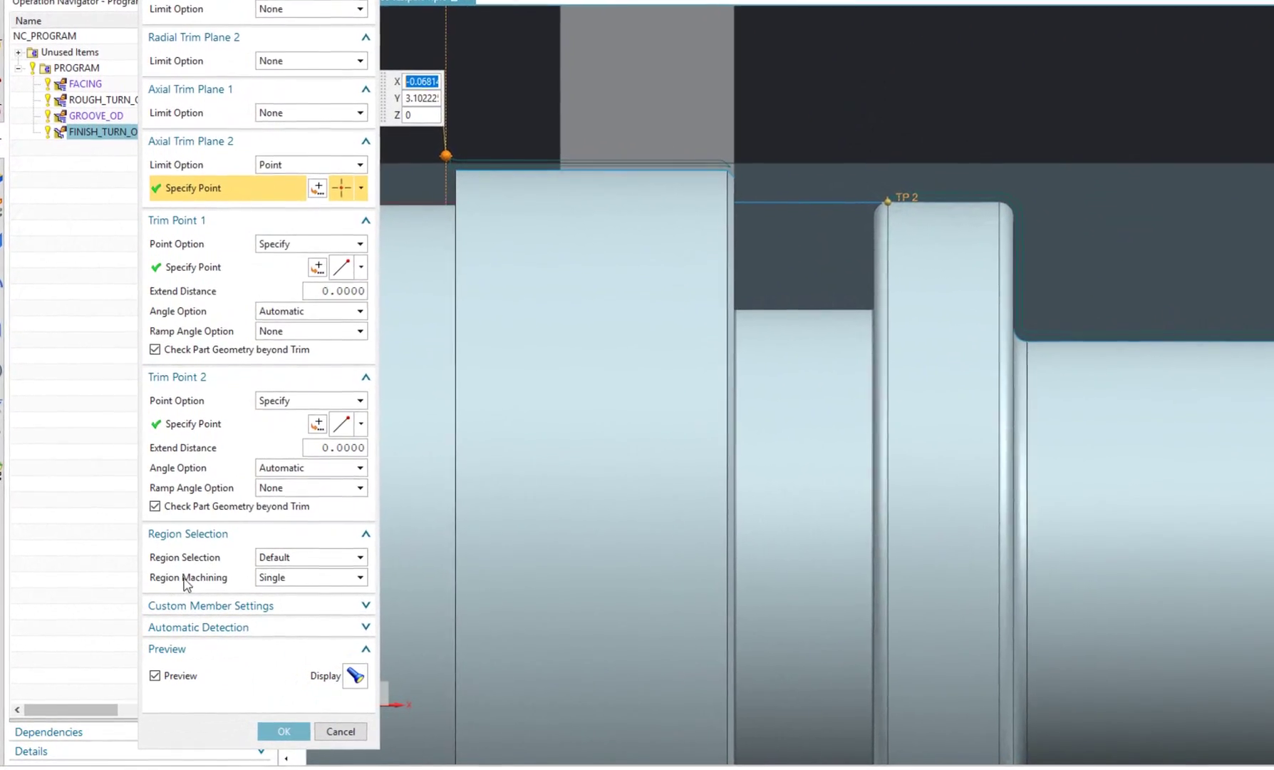
click(304, 581)
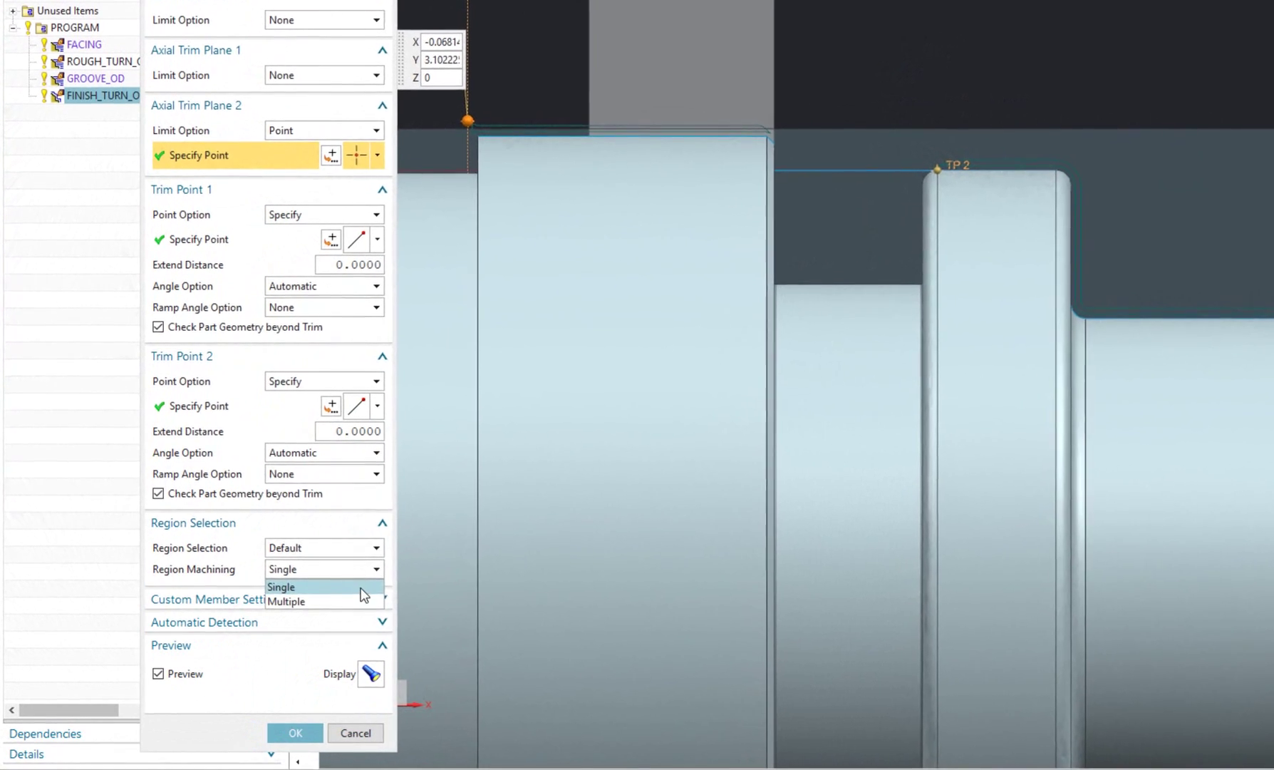
click(298, 605)
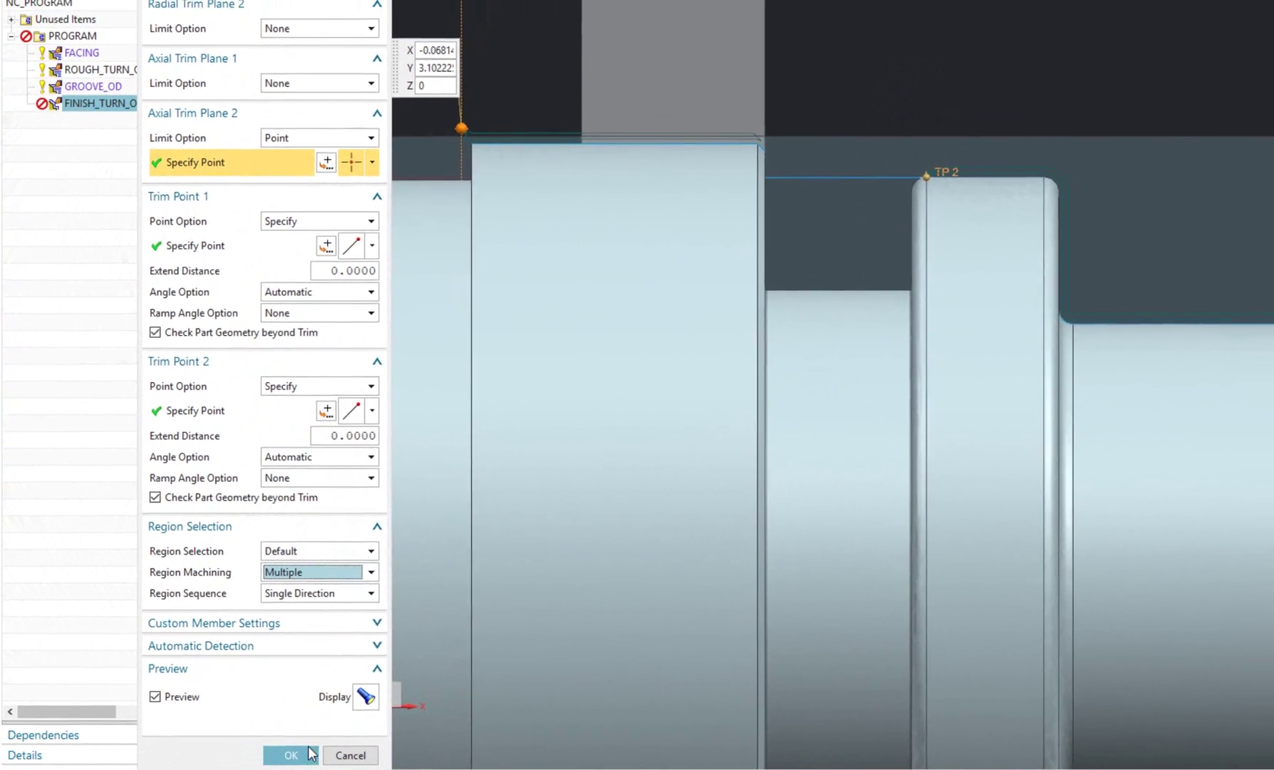
click(298, 755)
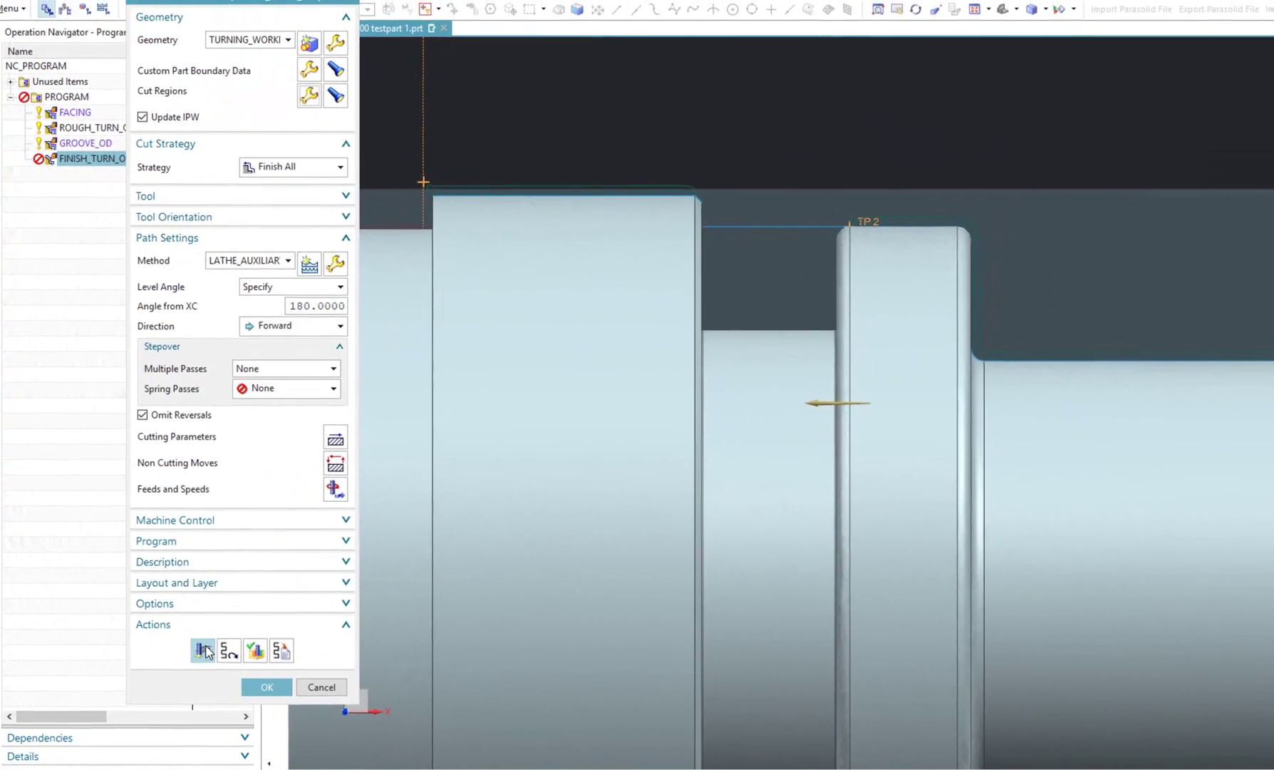
click(276, 684)
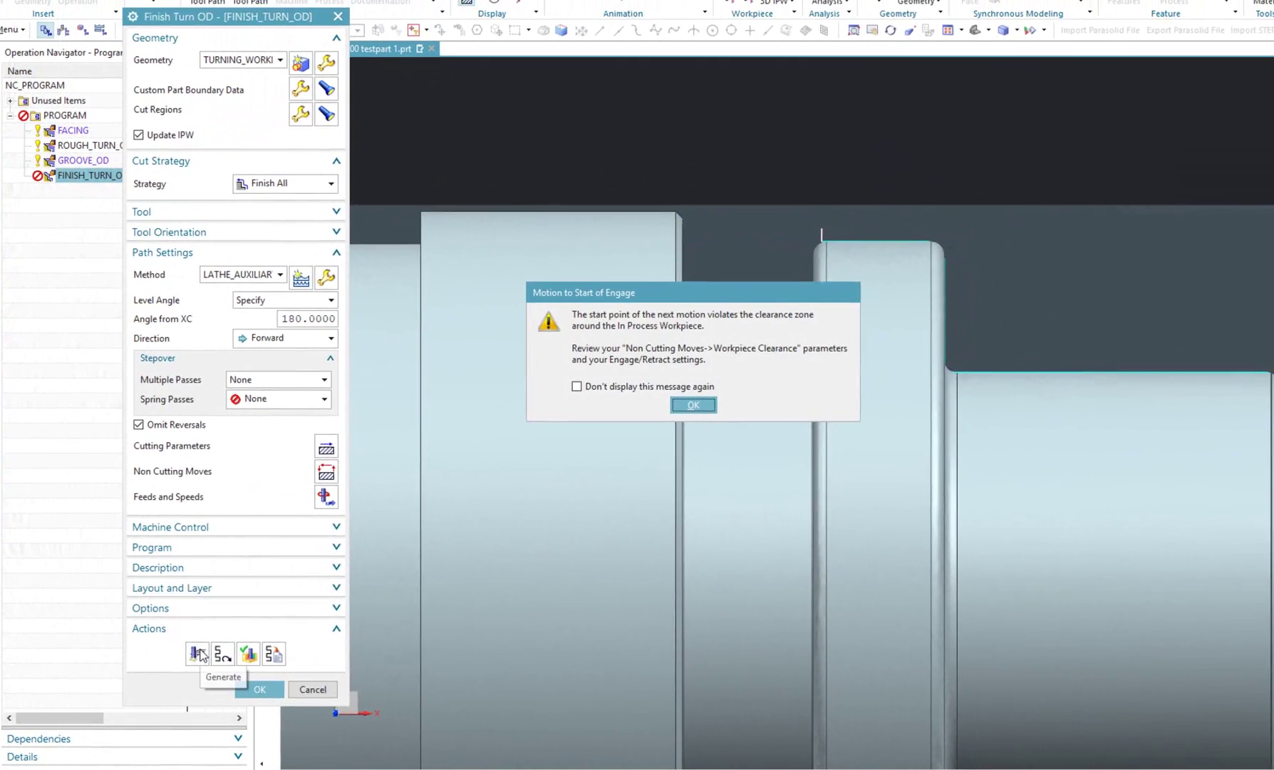
click(697, 412)
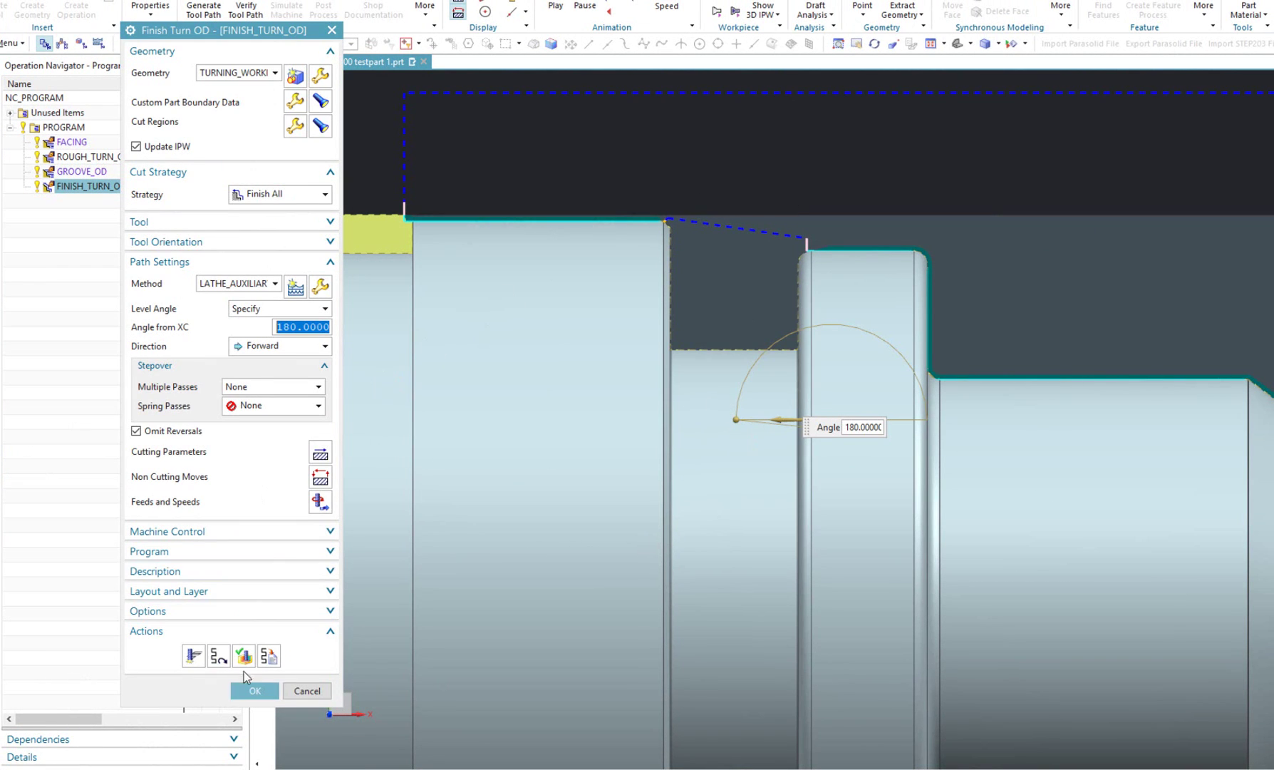
Replay the finishing path with 2D Material Removal at speed 8, stepping forward four motions.
click(244, 657)
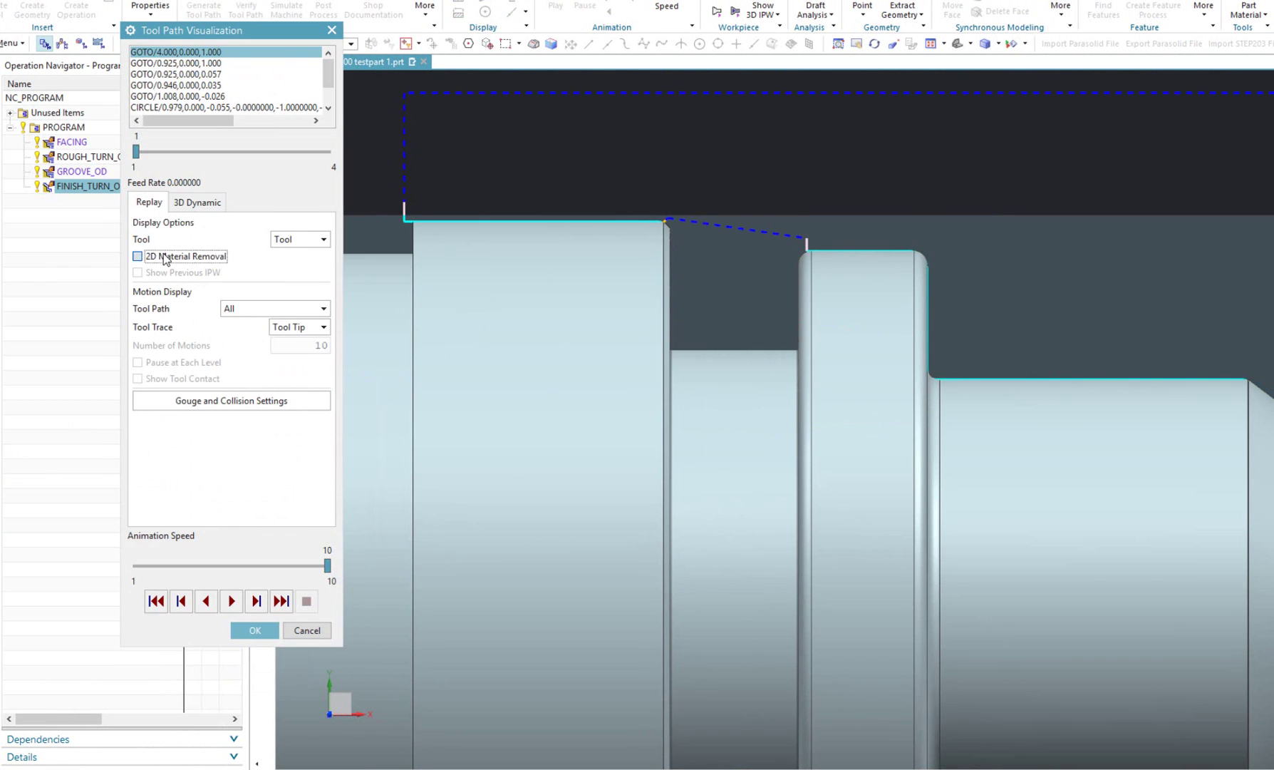
click(138, 257)
scroll(501, 438, down, 3)
drag(327, 565, 285, 565)
click(256, 601)
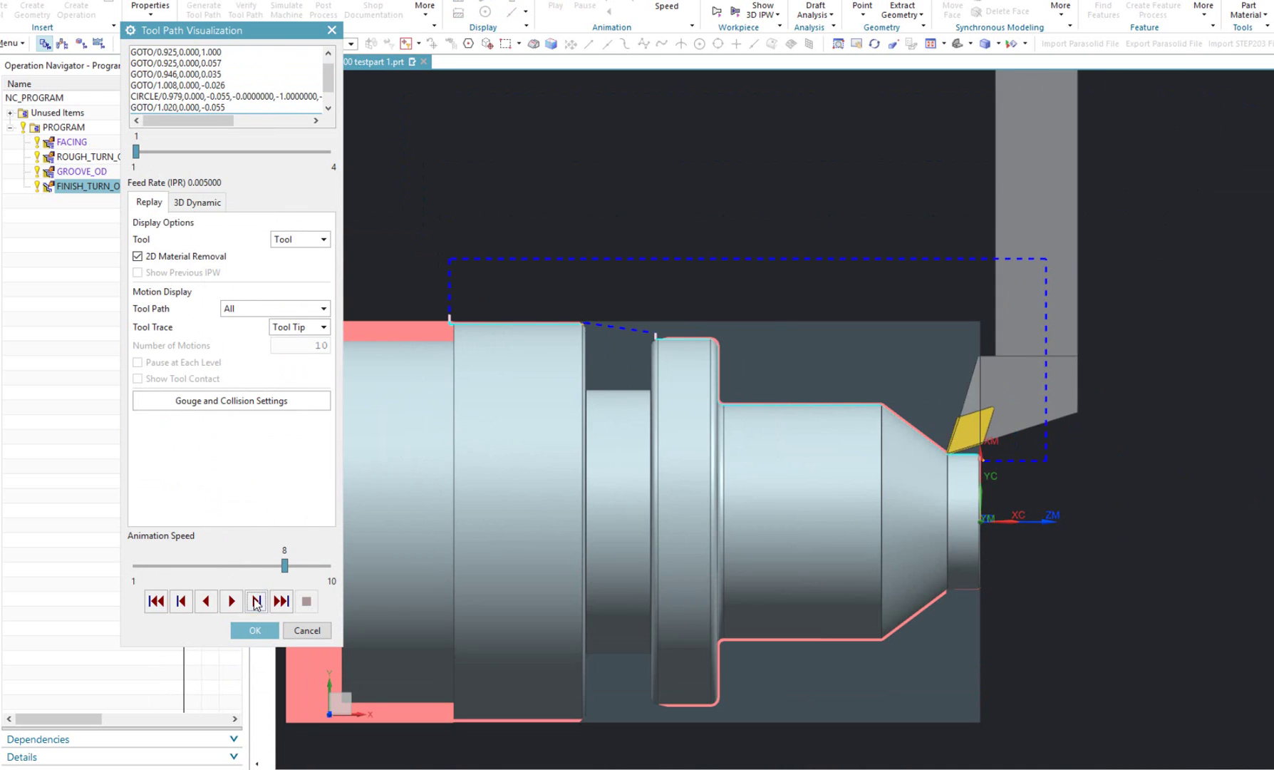
click(256, 601)
scroll(419, 385, up, 3)
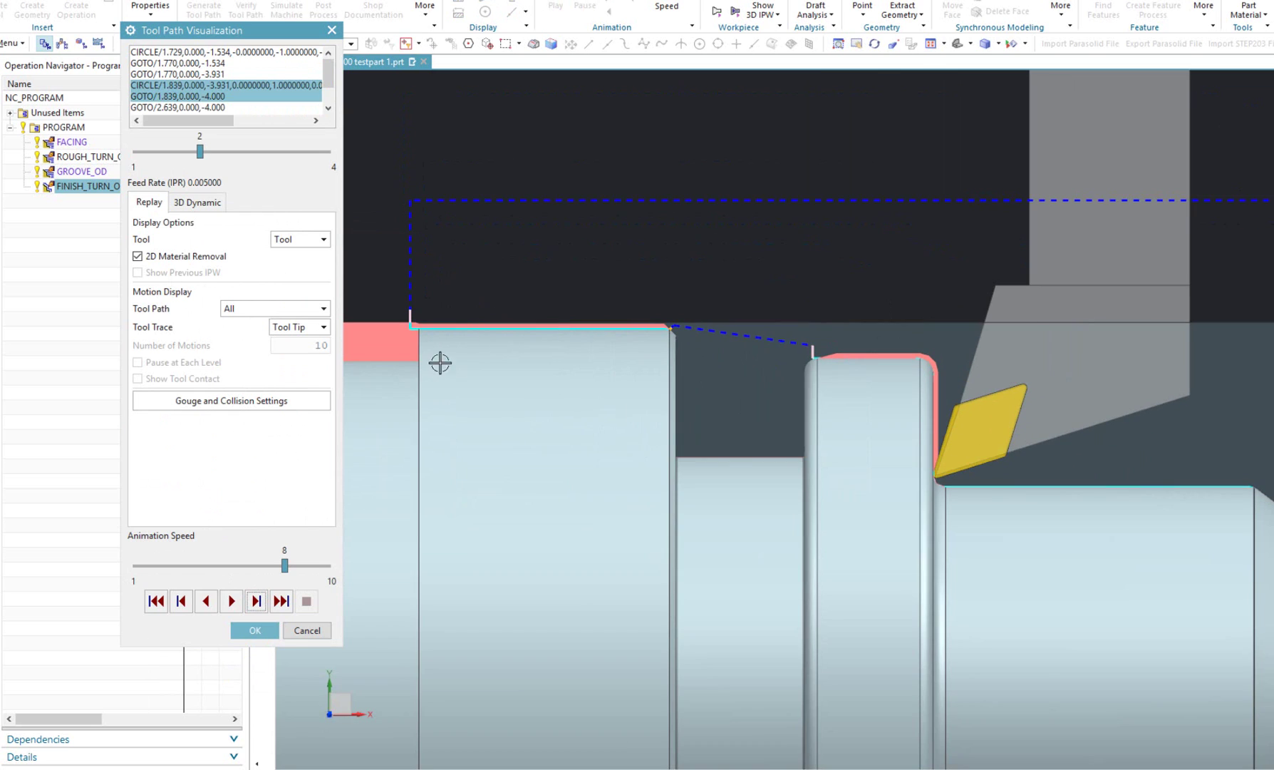
click(256, 601)
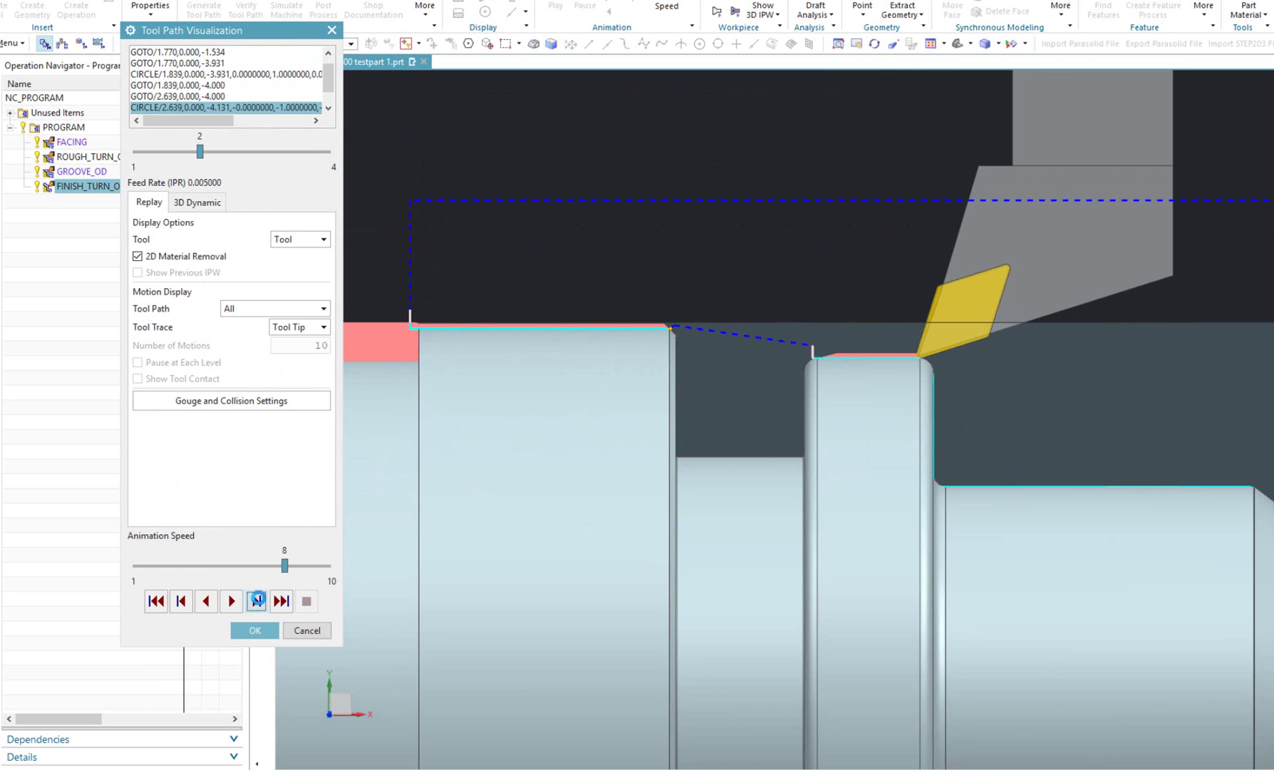
click(256, 601)
click(256, 601)
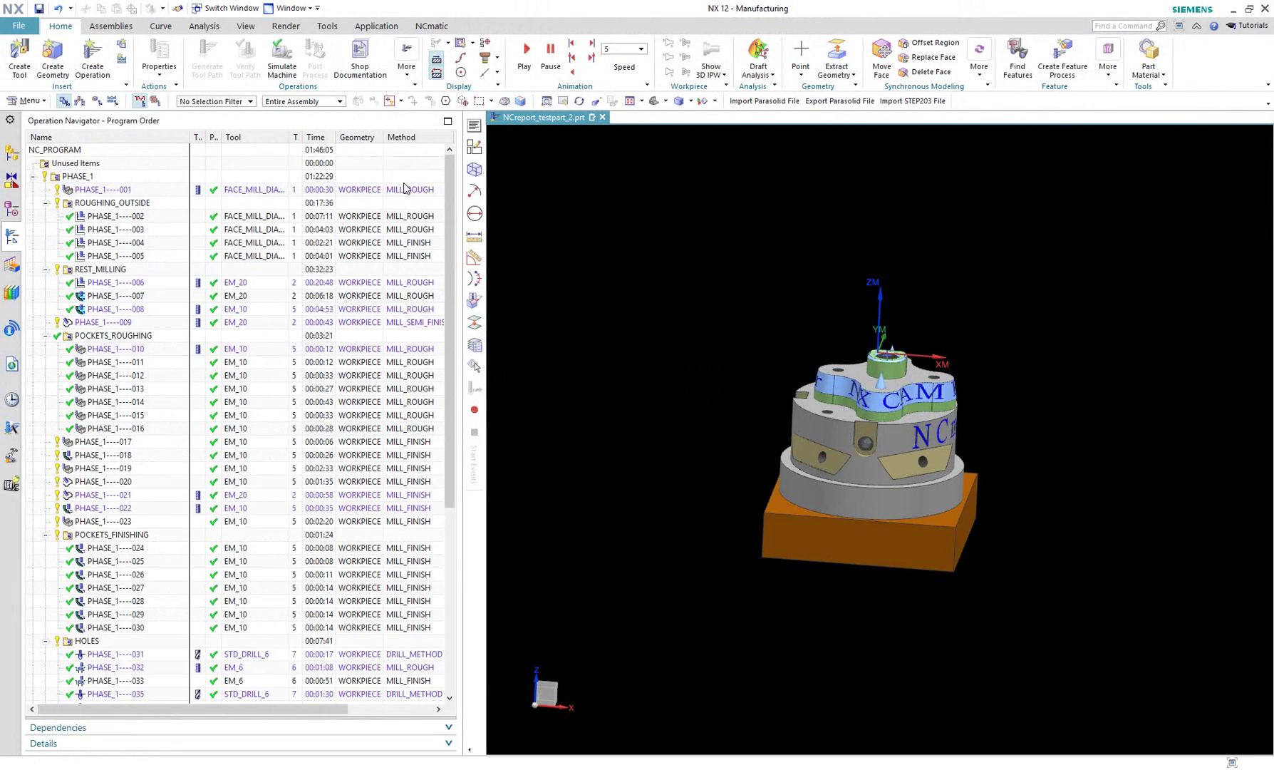
click(379, 176)
click(246, 59)
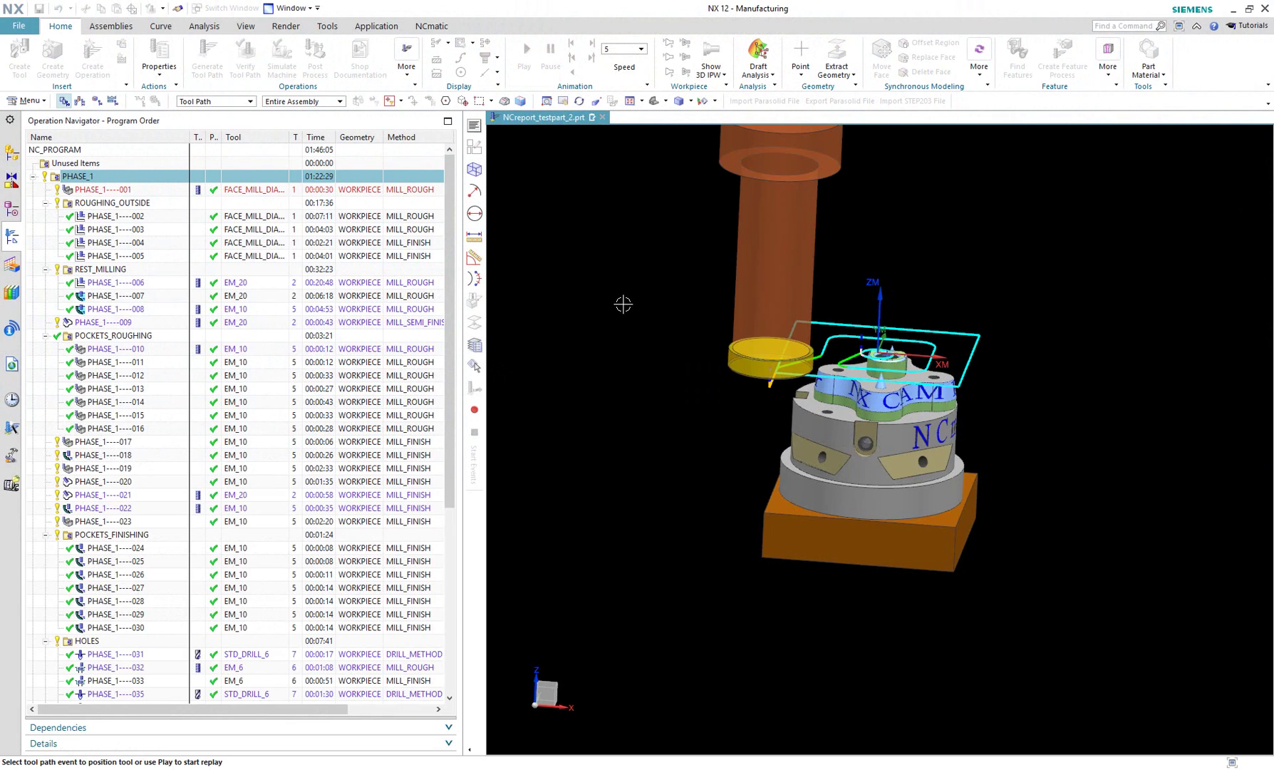
middle_drag(626, 303, 622, 298)
key(Escape)
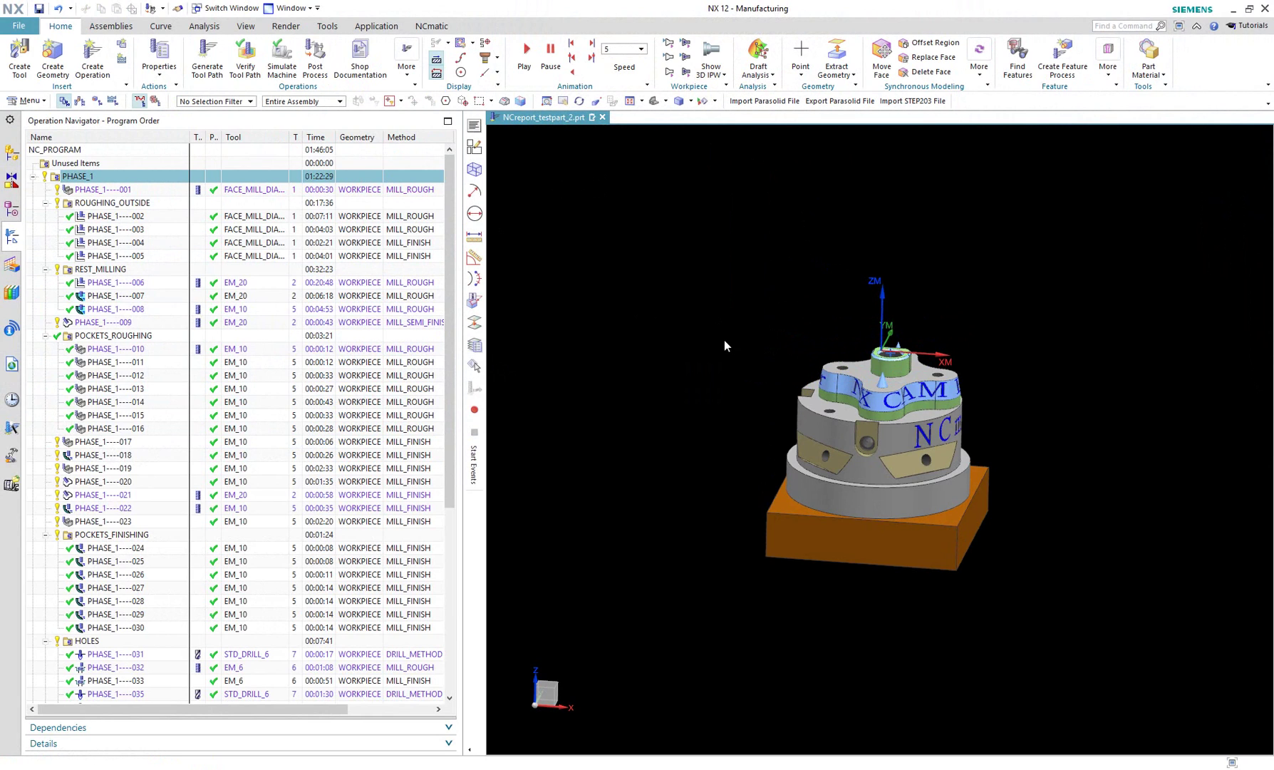
click(93, 60)
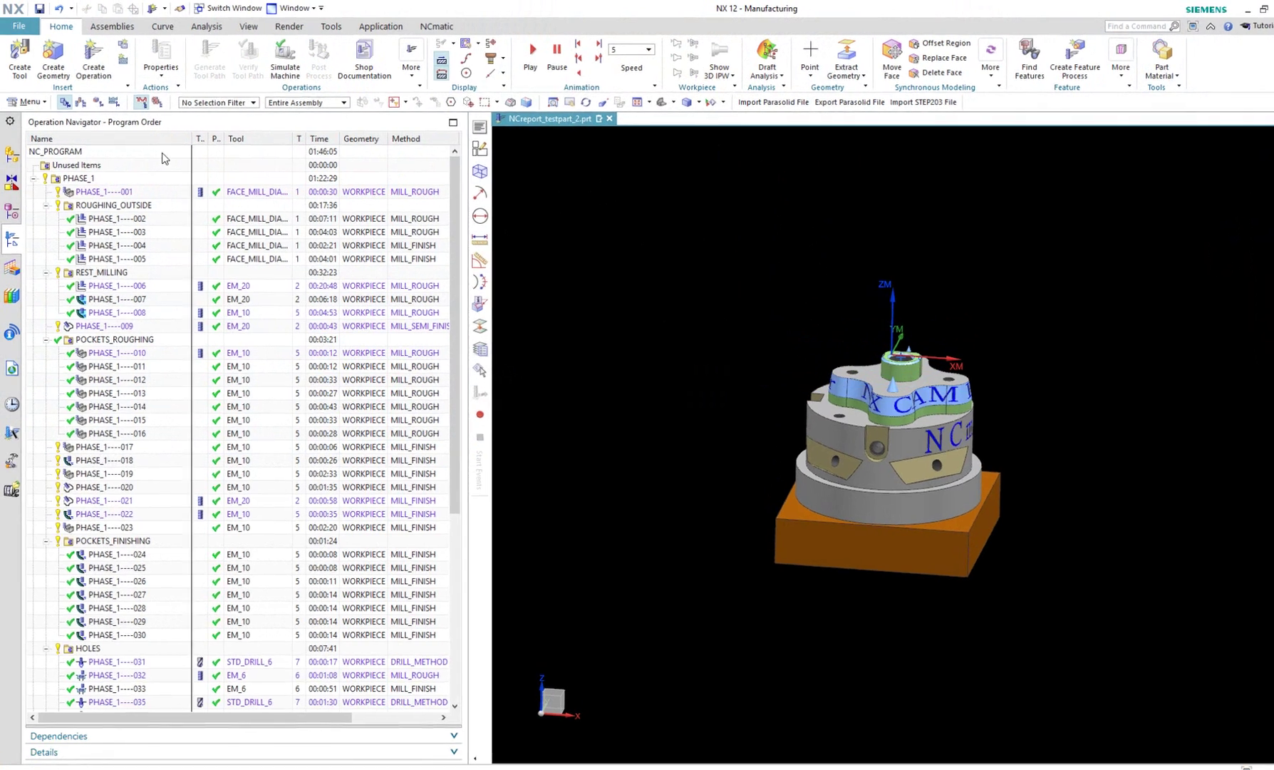
Reset all window positions to default in User Interface preferences.
click(29, 101)
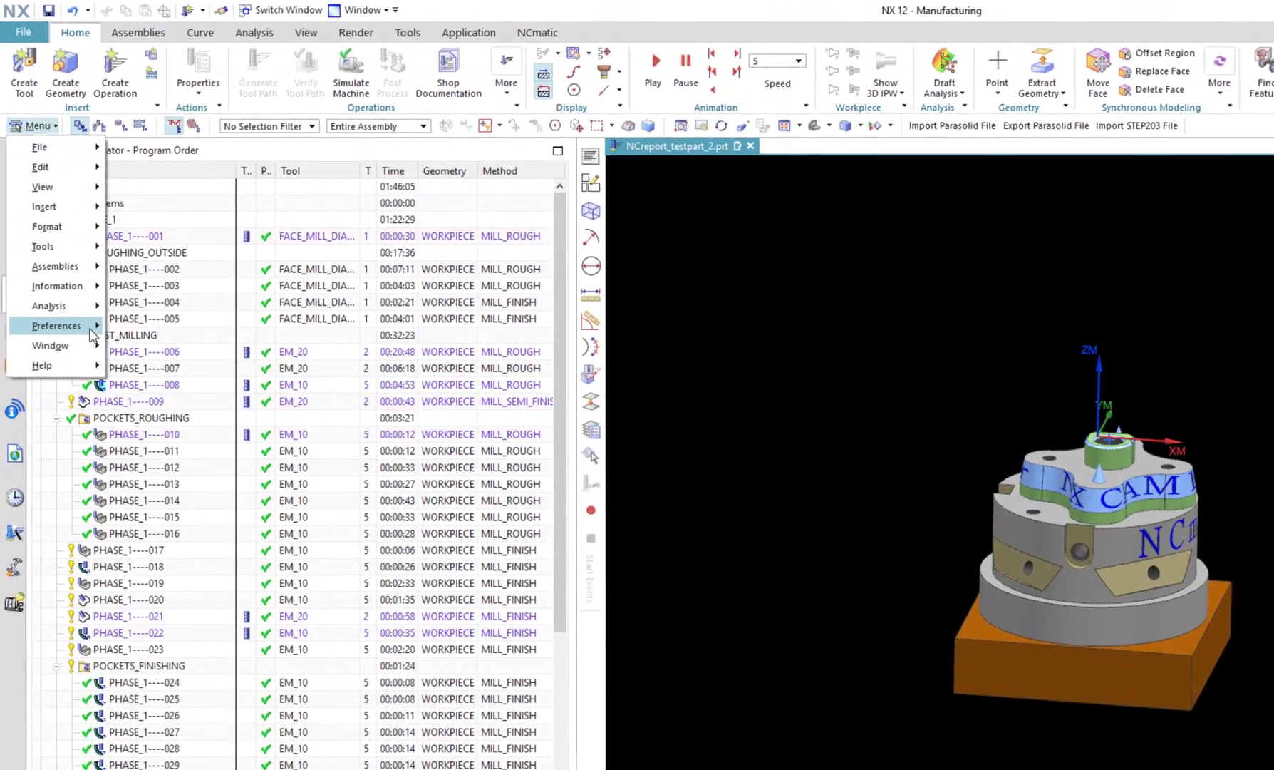
mouse_move(57, 325)
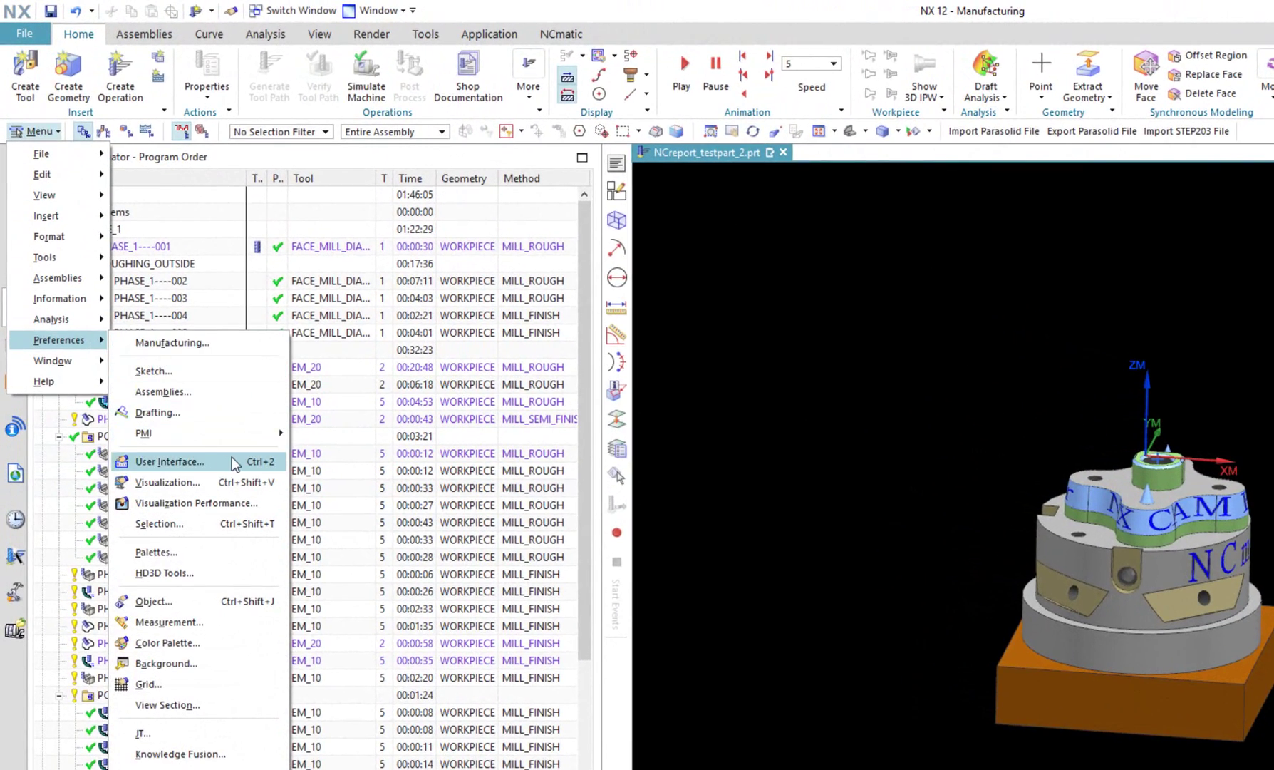
click(235, 463)
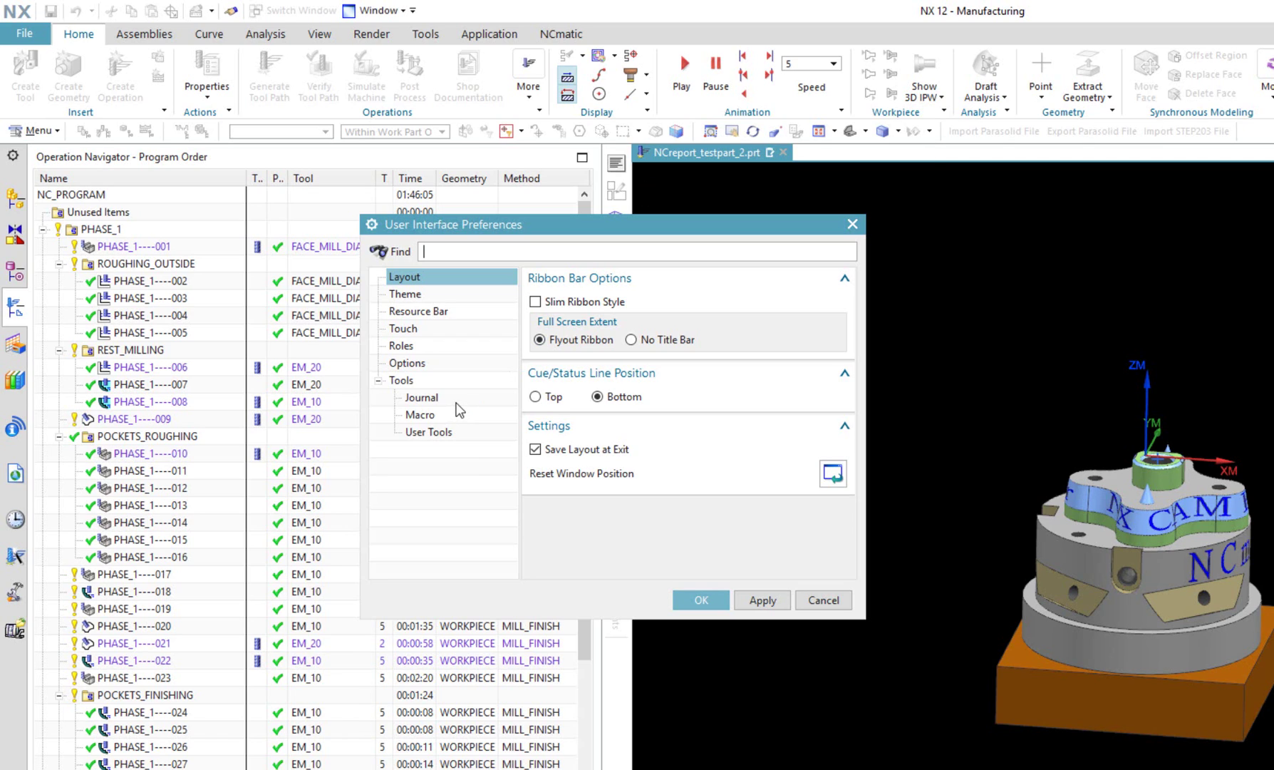
click(831, 475)
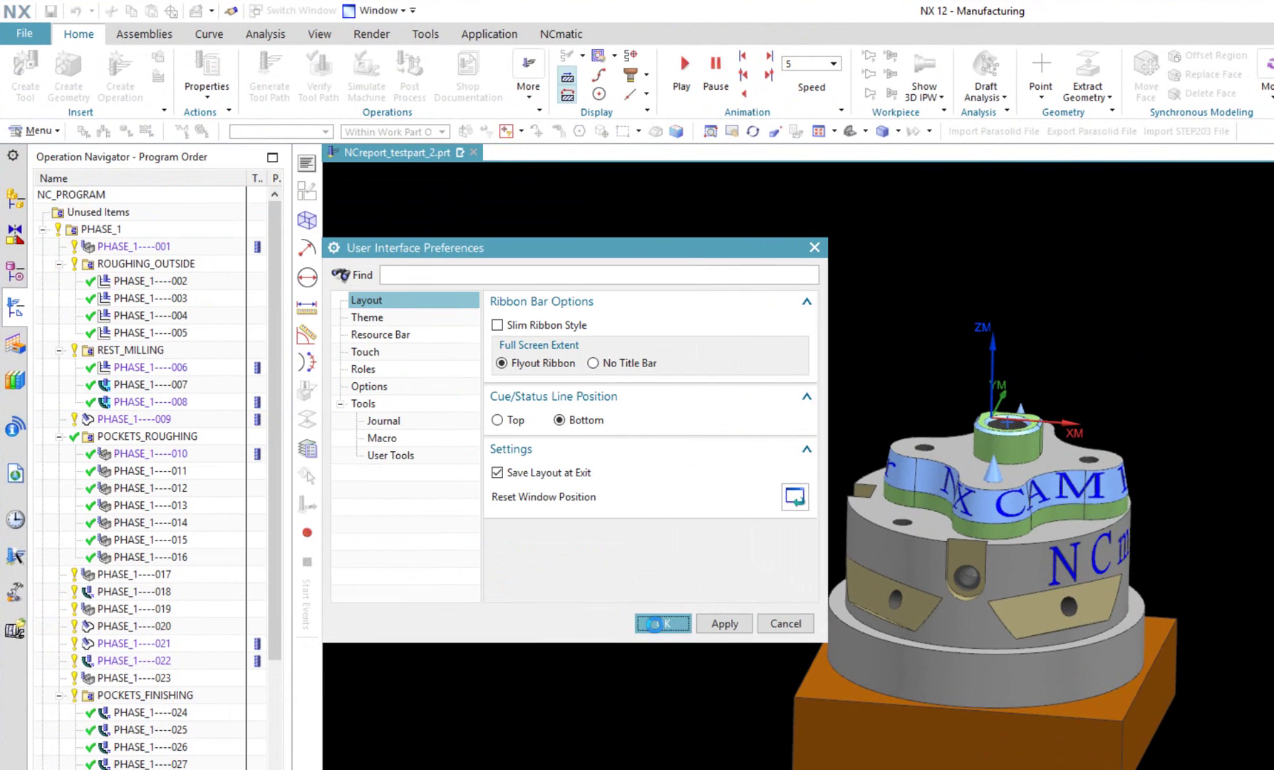
click(652, 623)
Replay the PHASE_1 toolpath, close the replay, and bring up Post Process settings.
click(101, 229)
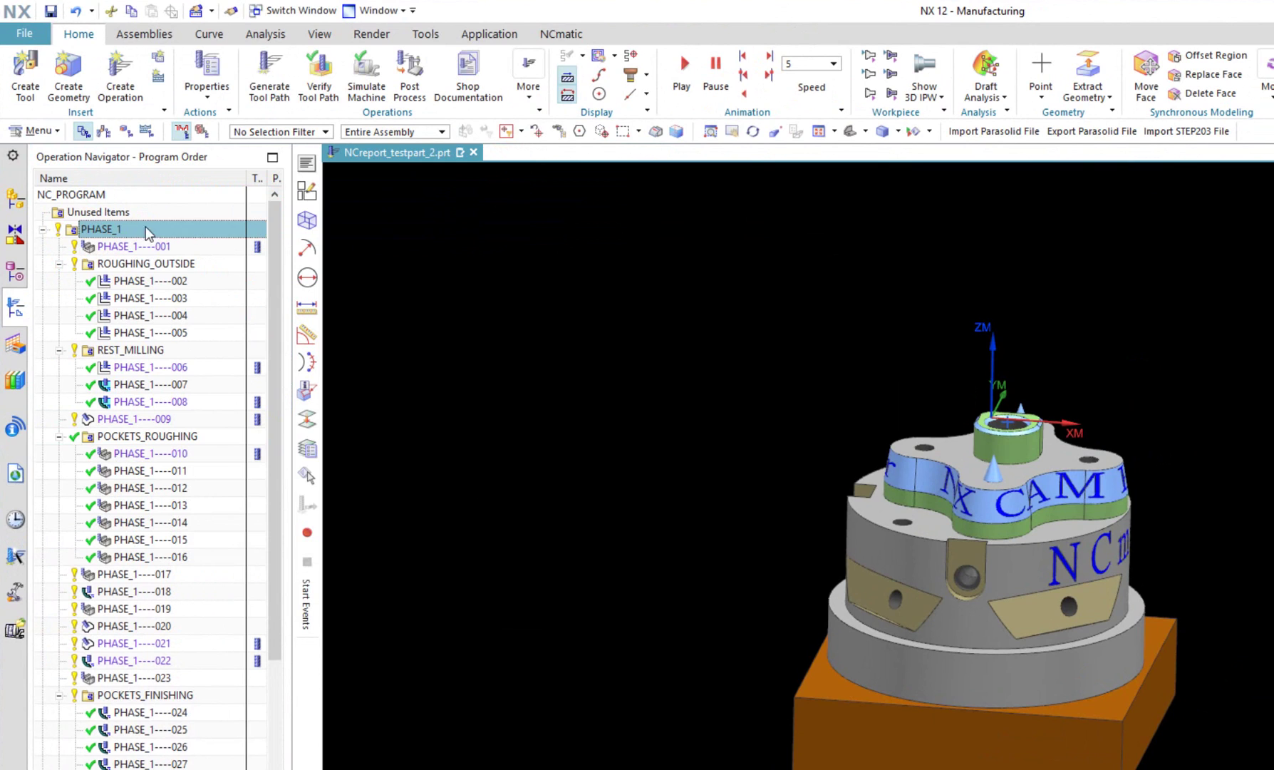
click(318, 74)
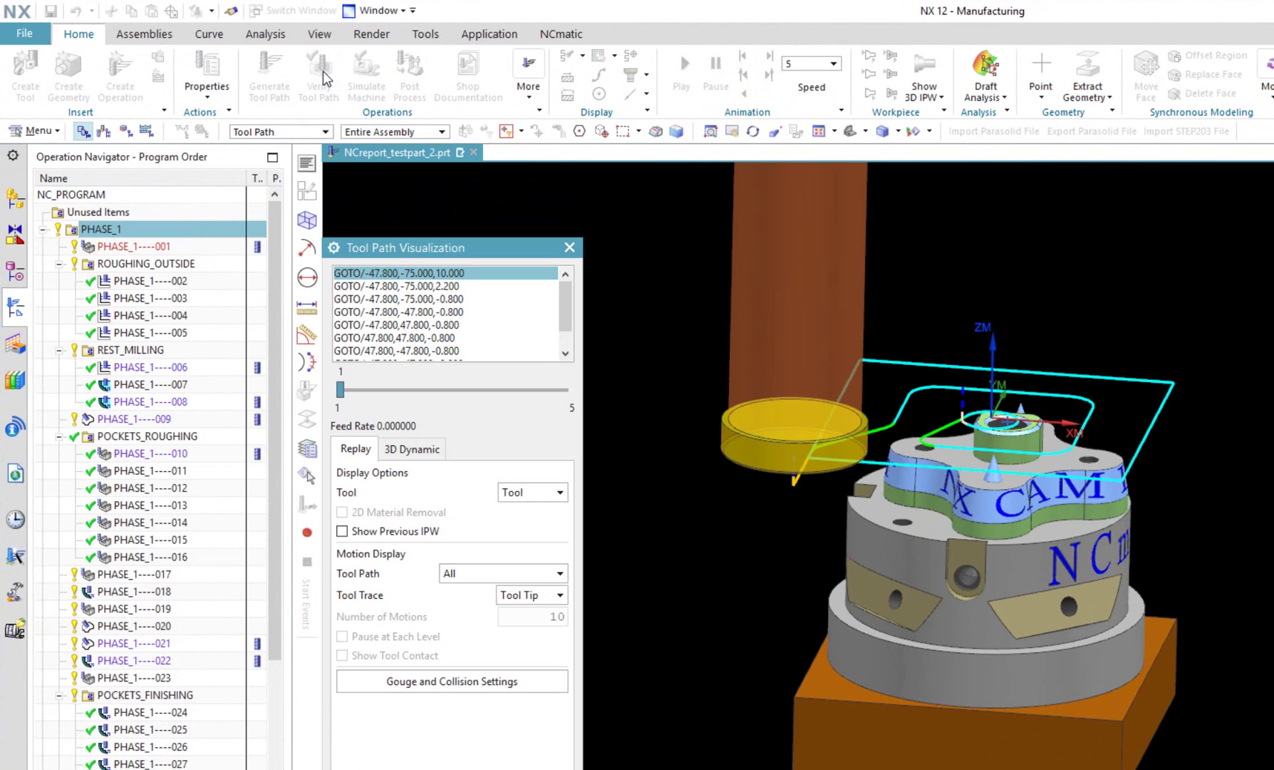
key(Escape)
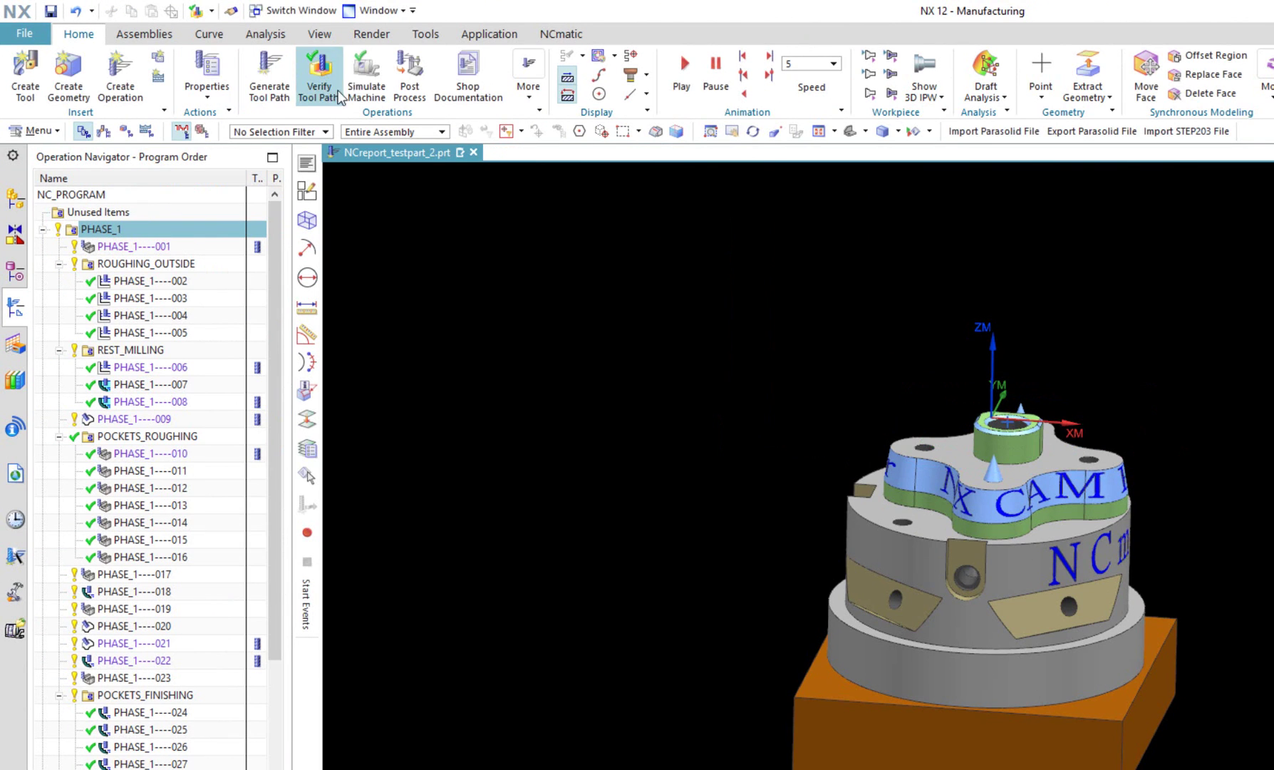
click(411, 84)
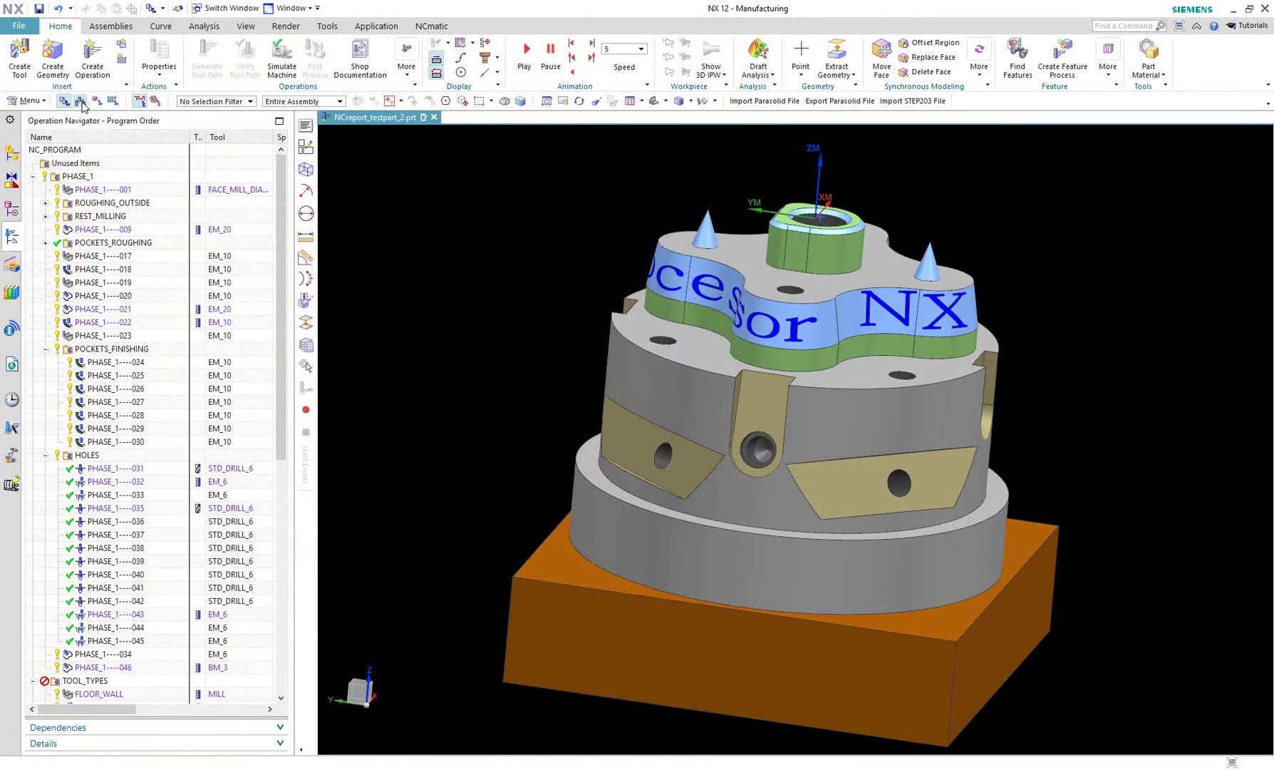
Switch to the Machine Tool view and review the BM_3, EM_6 and EM_10 tools.
click(81, 101)
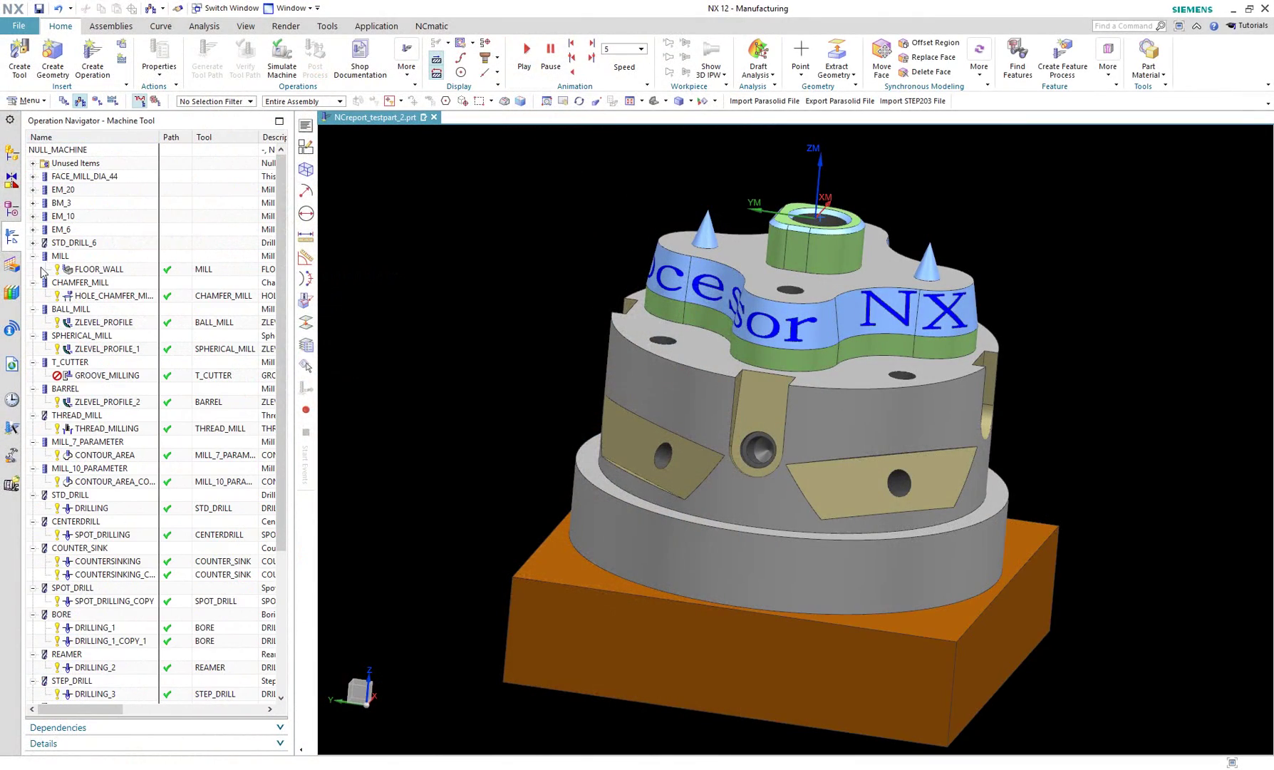
double_click(62, 203)
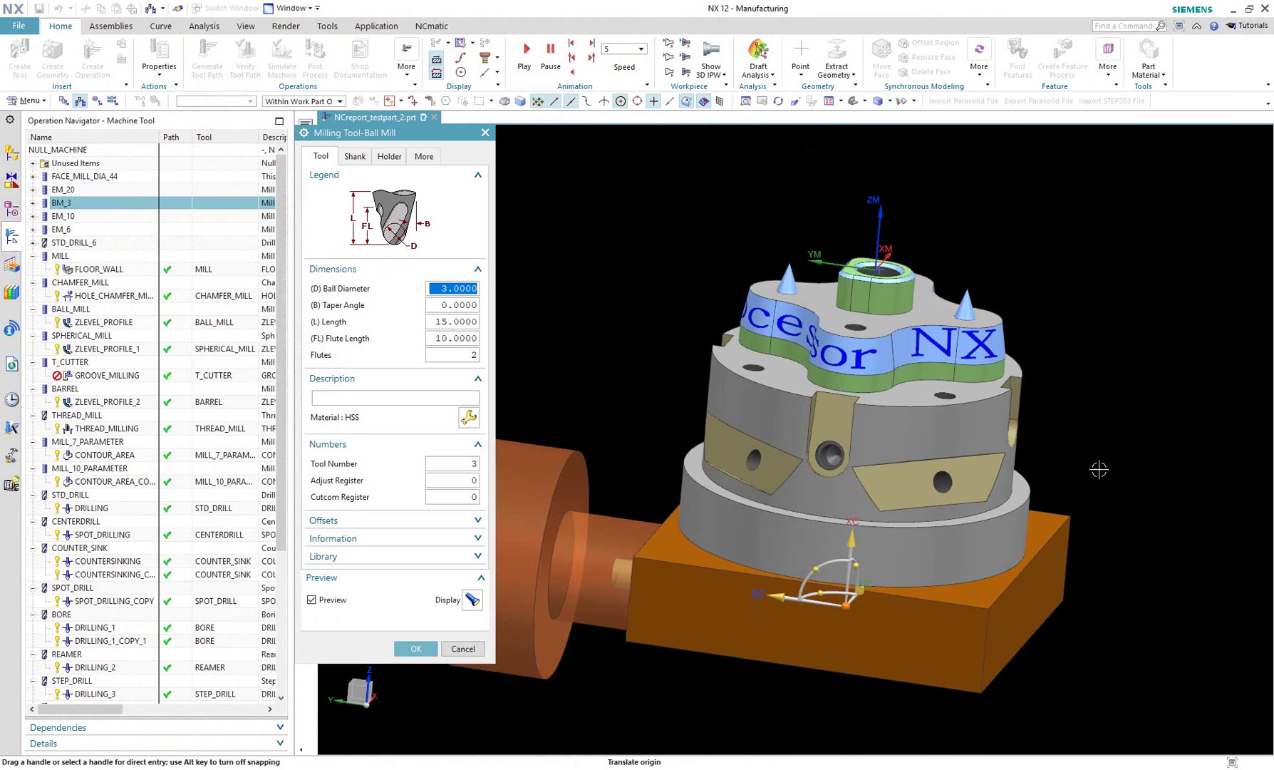
scroll(1094, 467, down, 3)
click(464, 648)
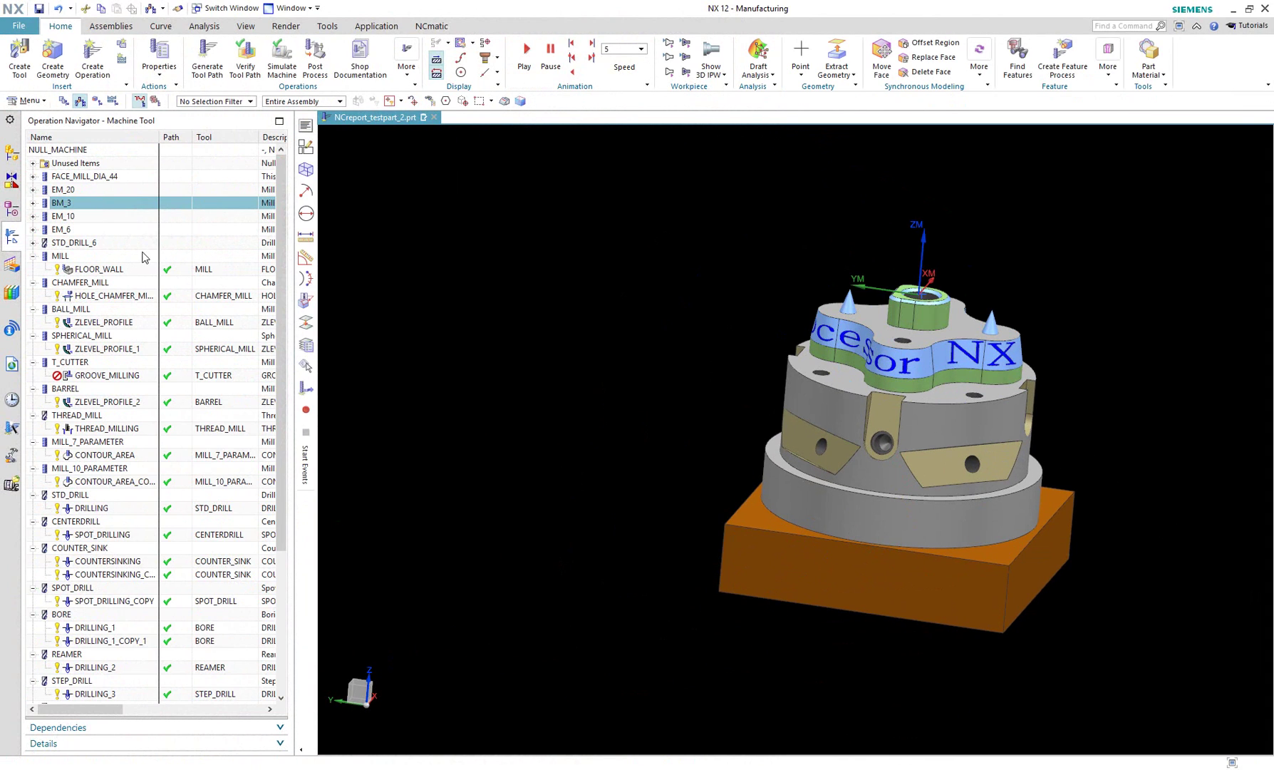
double_click(62, 228)
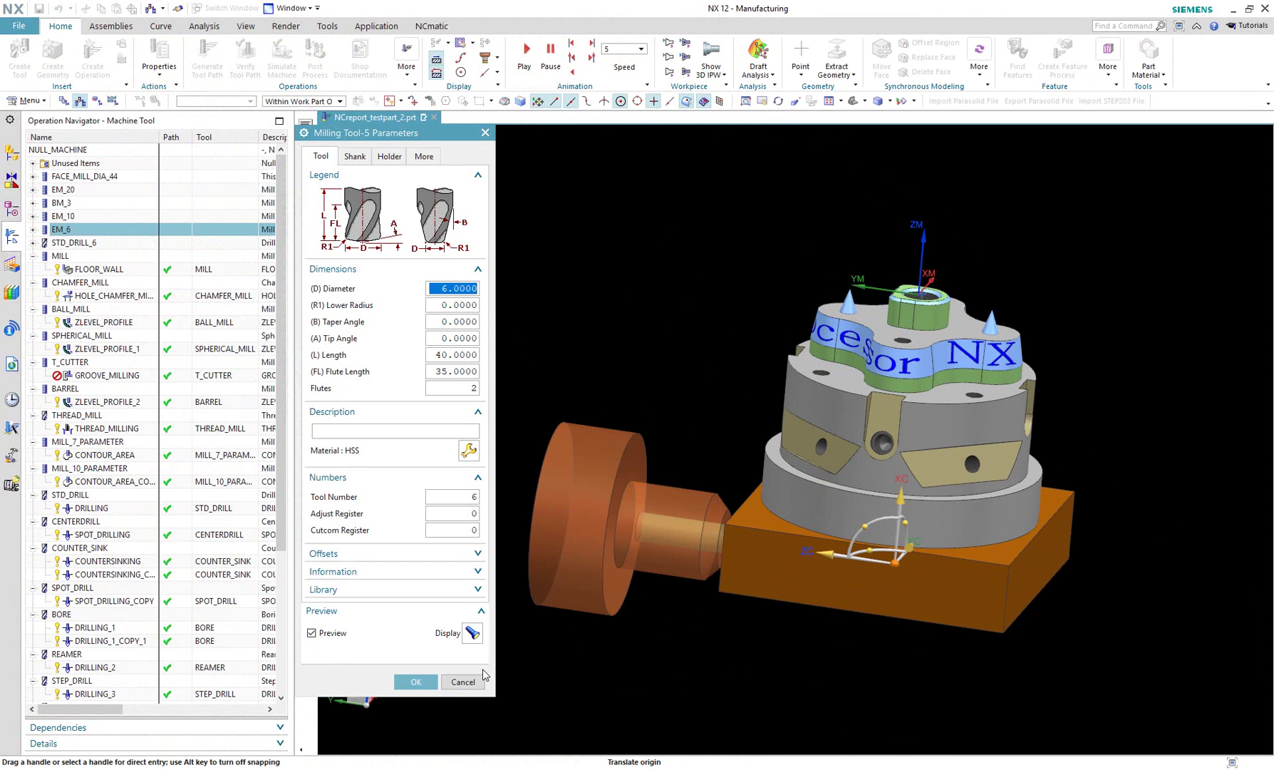
click(464, 682)
double_click(63, 216)
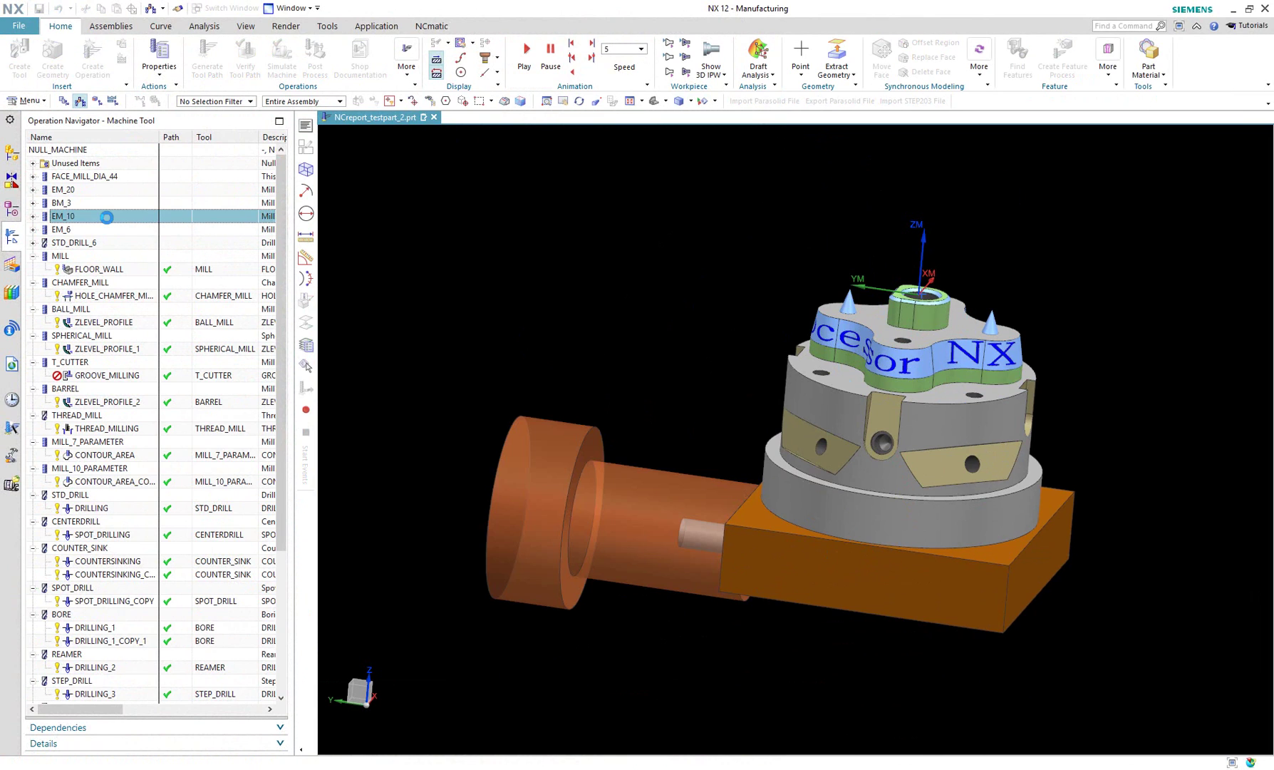
click(464, 681)
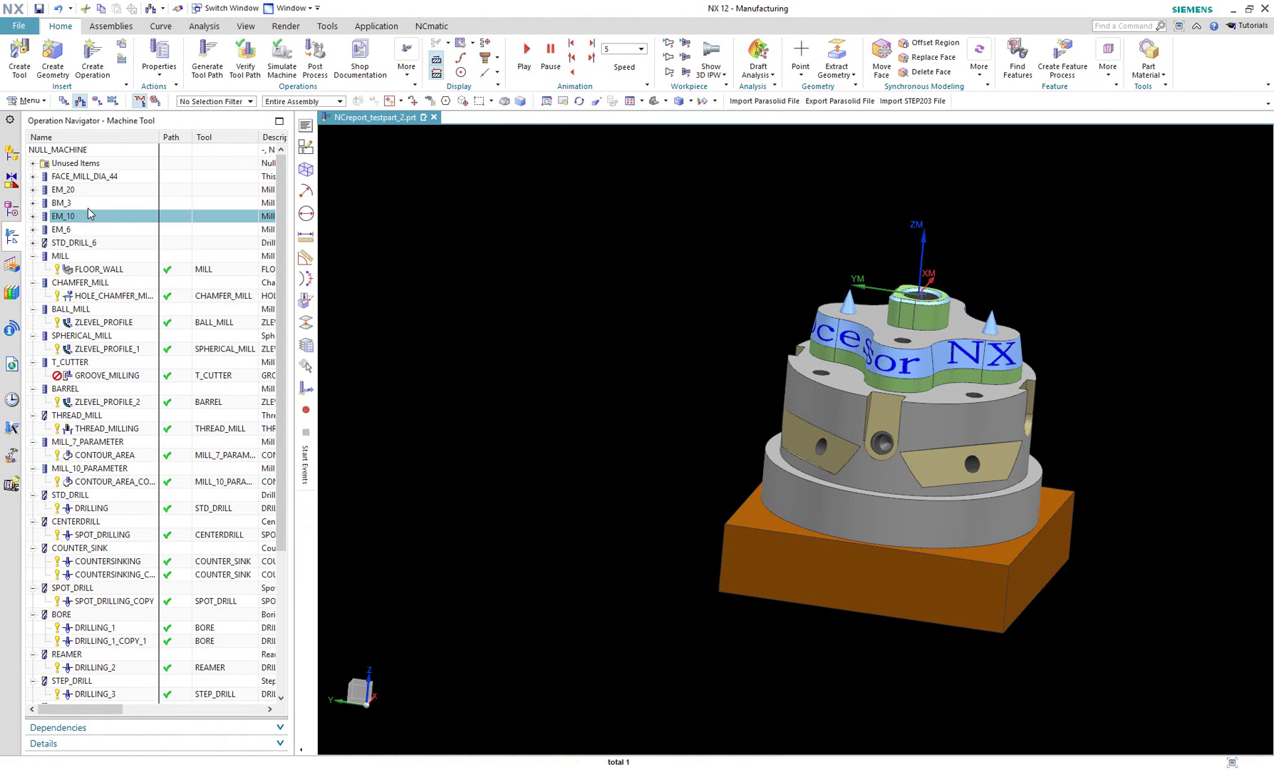
click(62, 202)
click(83, 229)
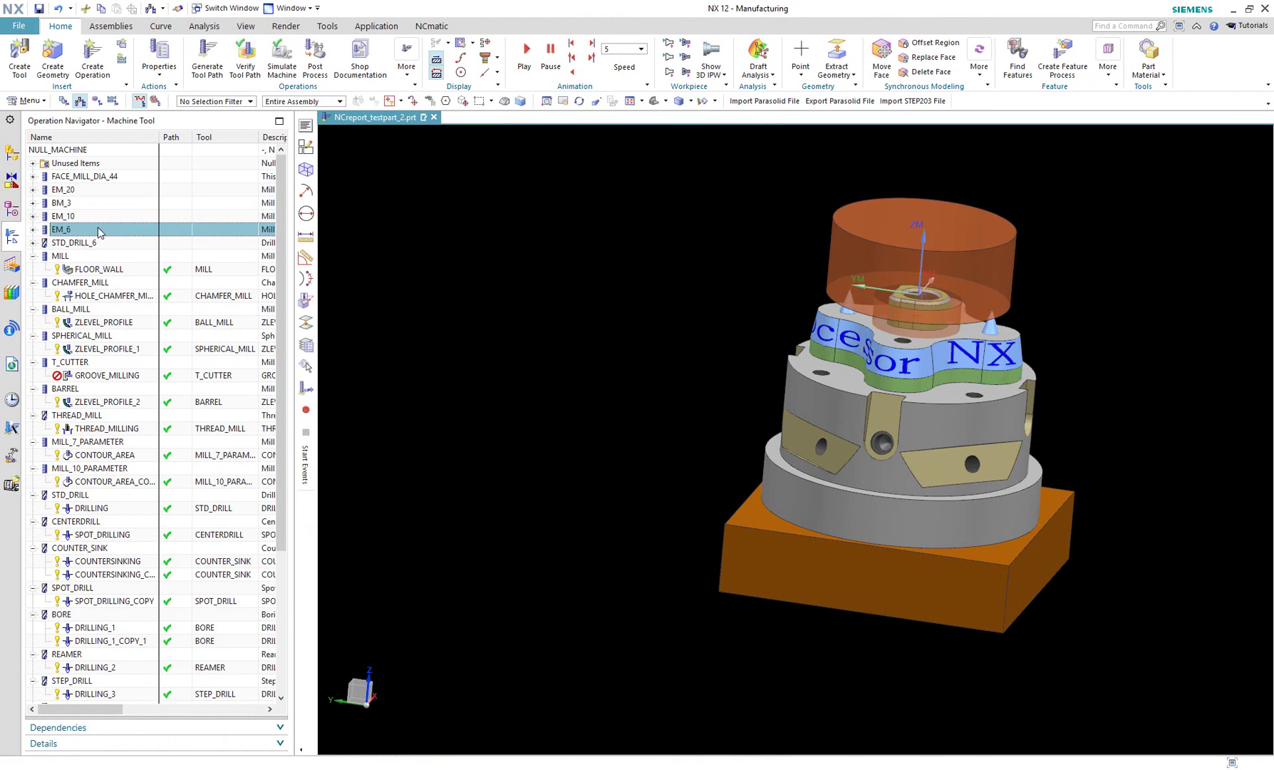
Expand FACE_MILL_DIA_44, clear the selection, and show the model as Static Wireframe.
click(32, 176)
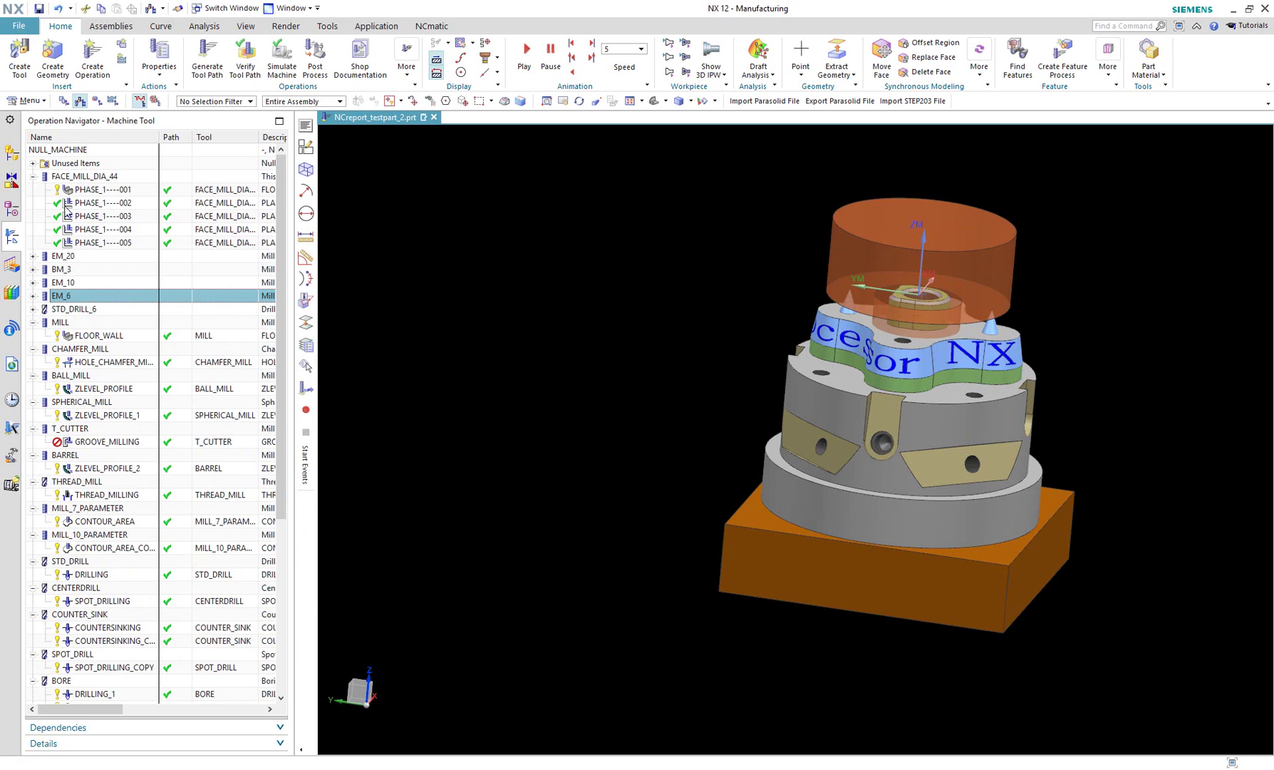
click(38, 204)
right_click(604, 344)
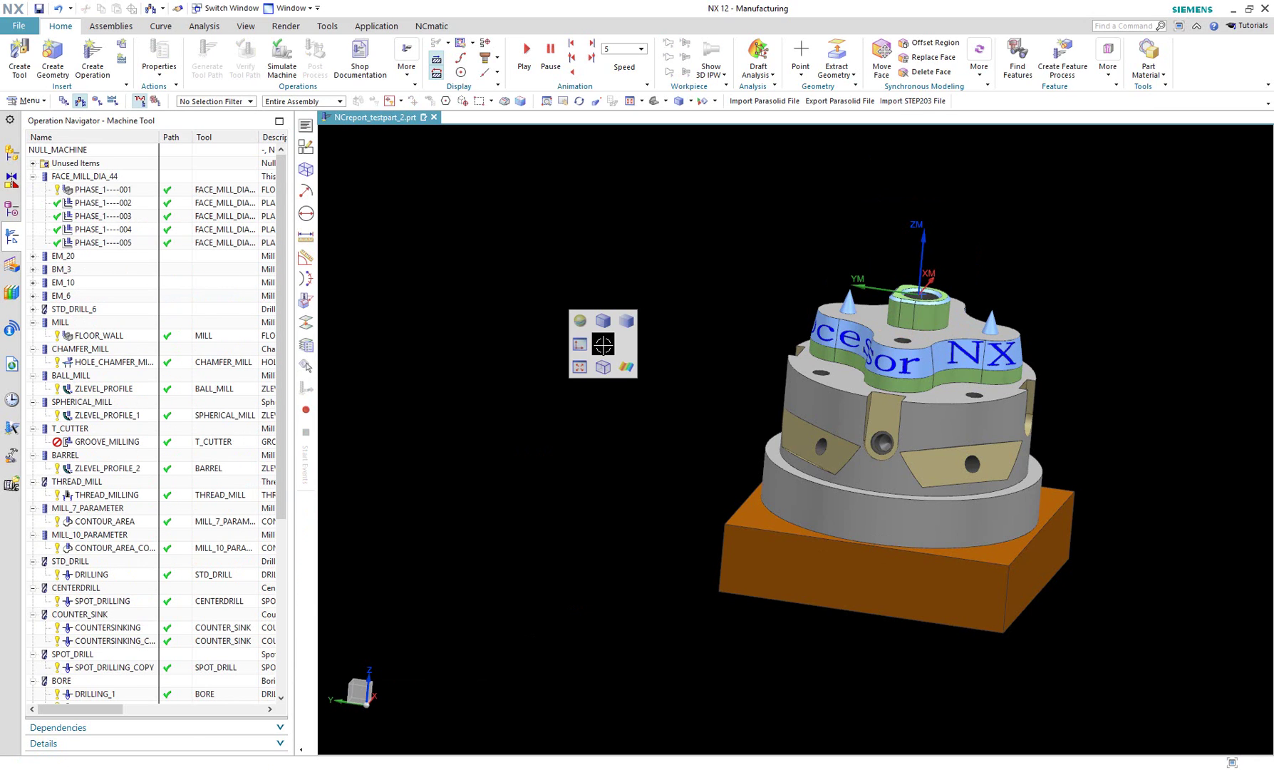
click(603, 365)
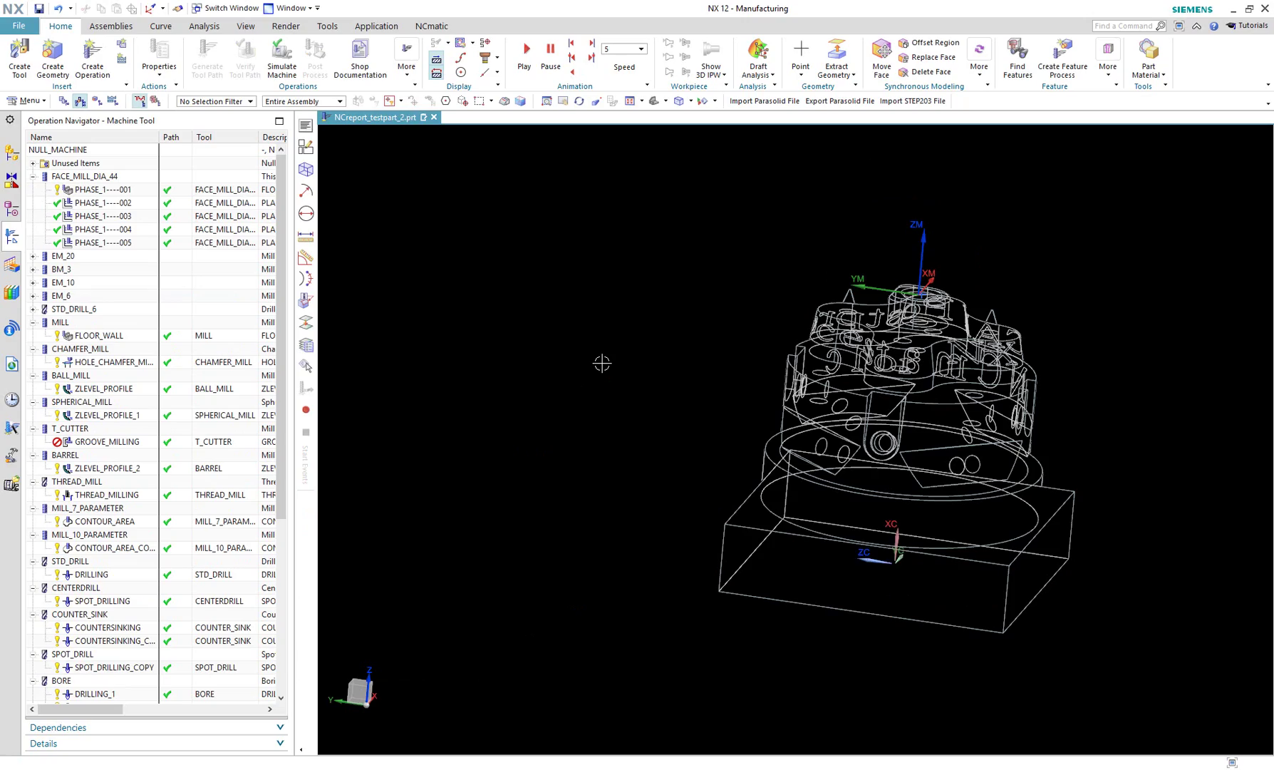
scroll(1068, 453, up, 3)
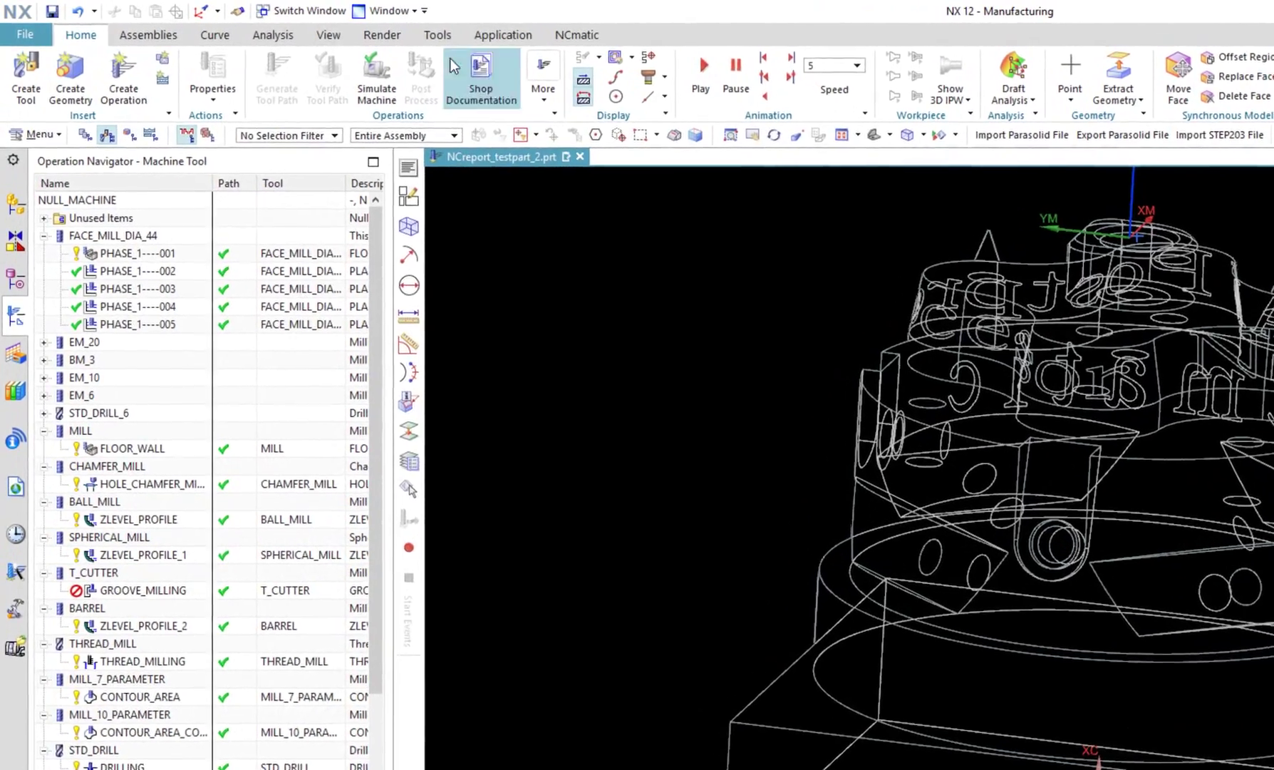
Orient the WCS to the top boss arc centre, raised slightly along ZC.
click(402, 32)
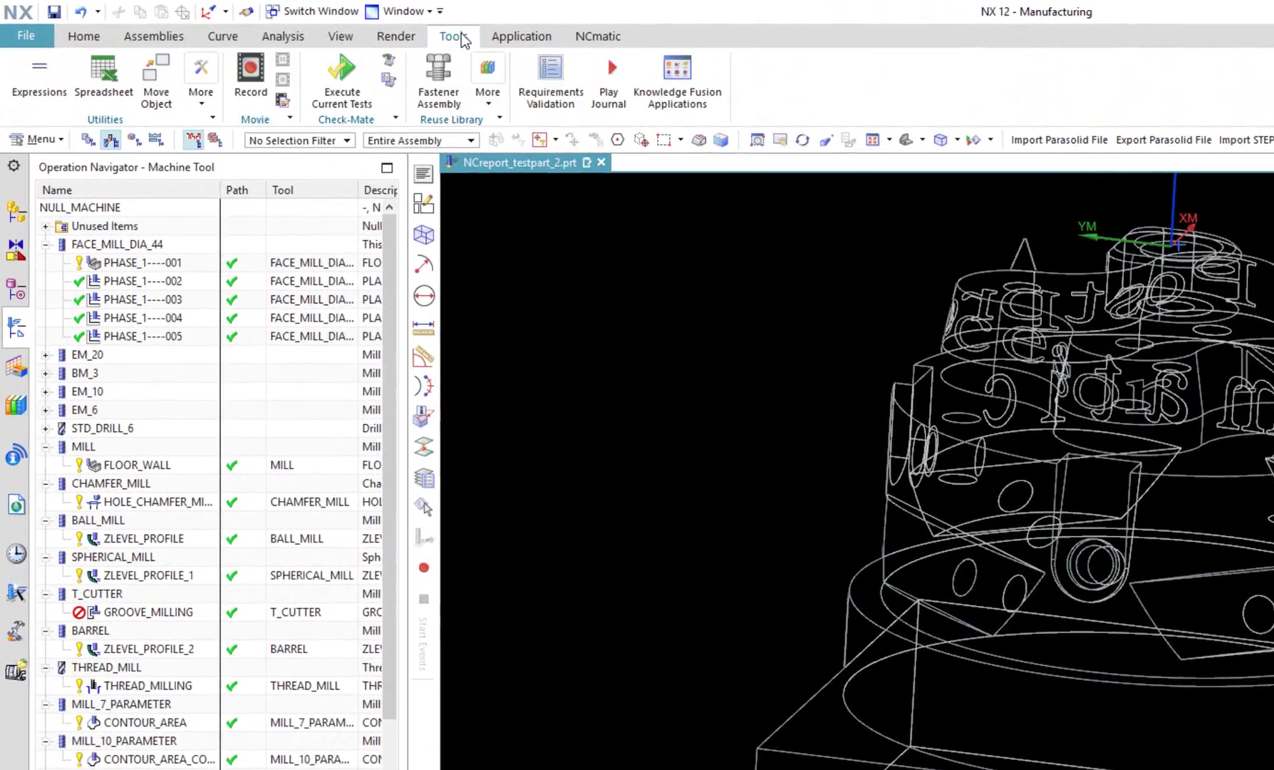
click(208, 100)
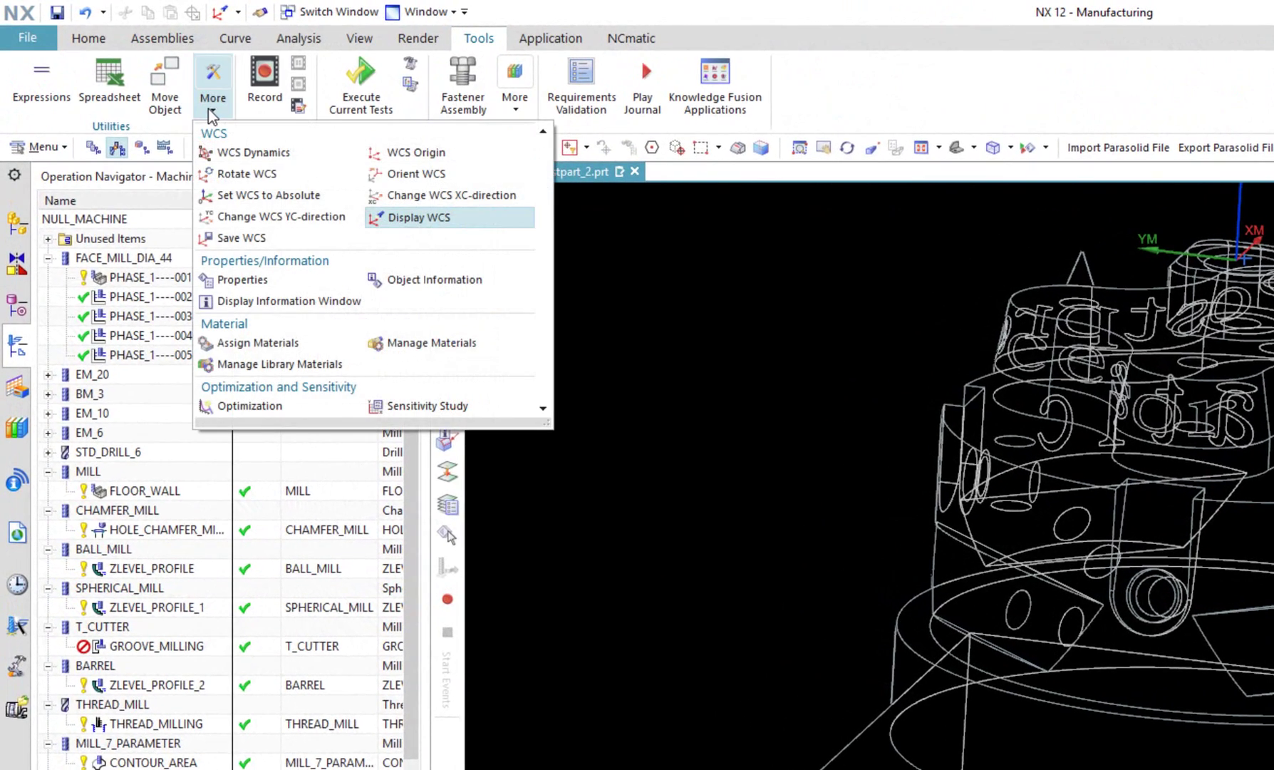
click(415, 174)
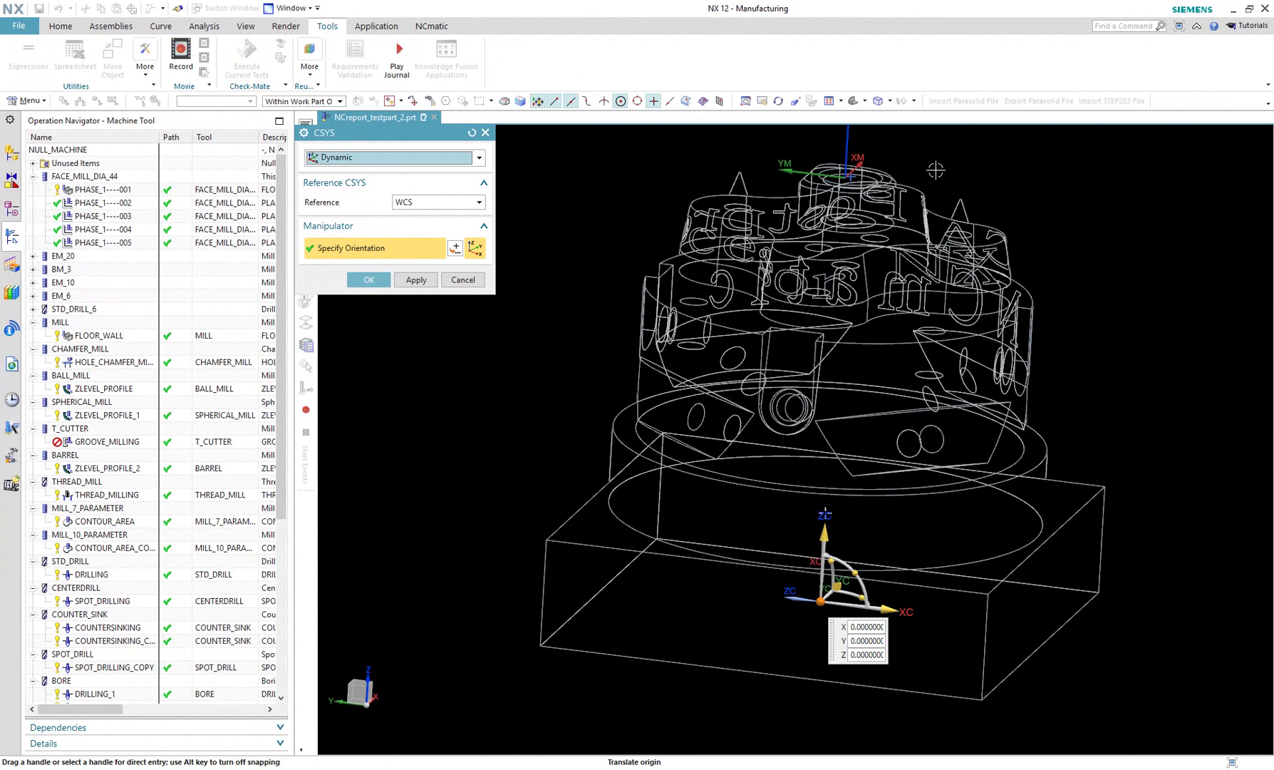
scroll(933, 170, up, 5)
click(815, 194)
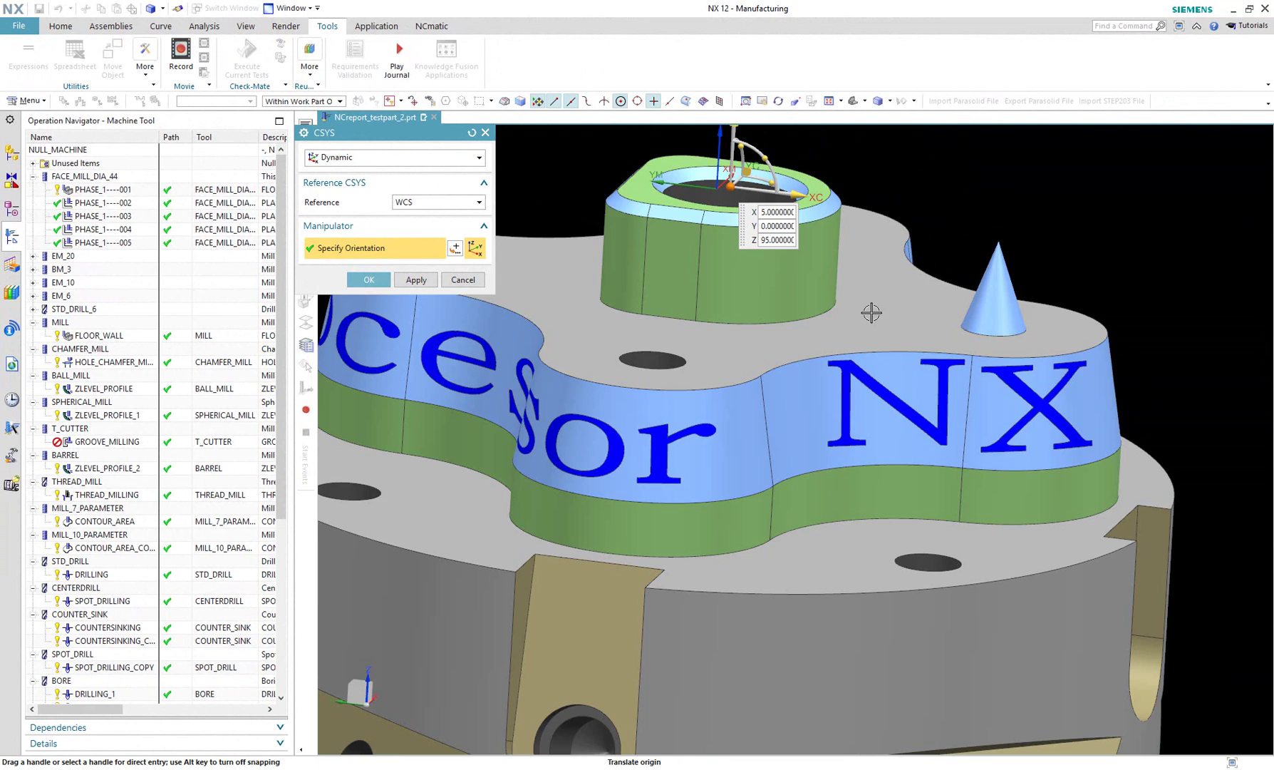
scroll(957, 178, down, 5)
drag(748, 199, 753, 189)
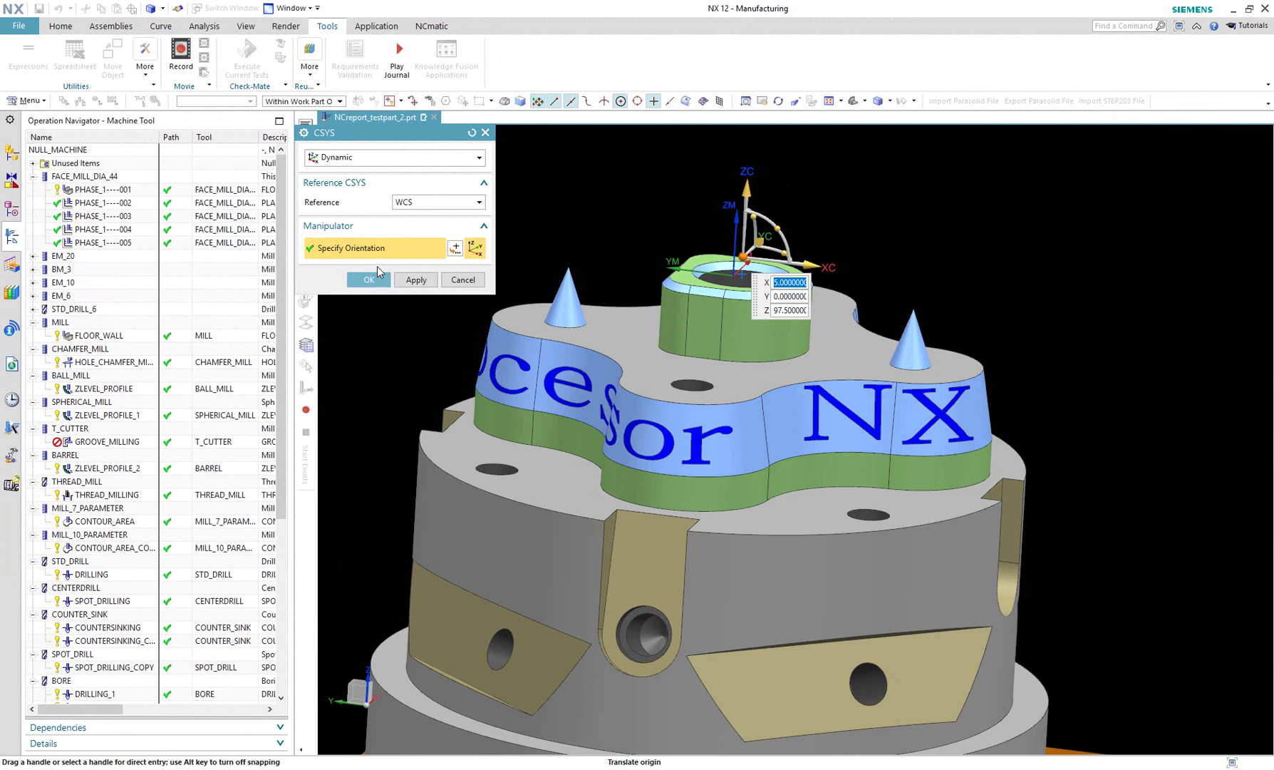
click(368, 279)
mouse_move(542, 224)
middle_down()
mouse_move(441, 216)
mouse_move(483, 234)
middle_up()
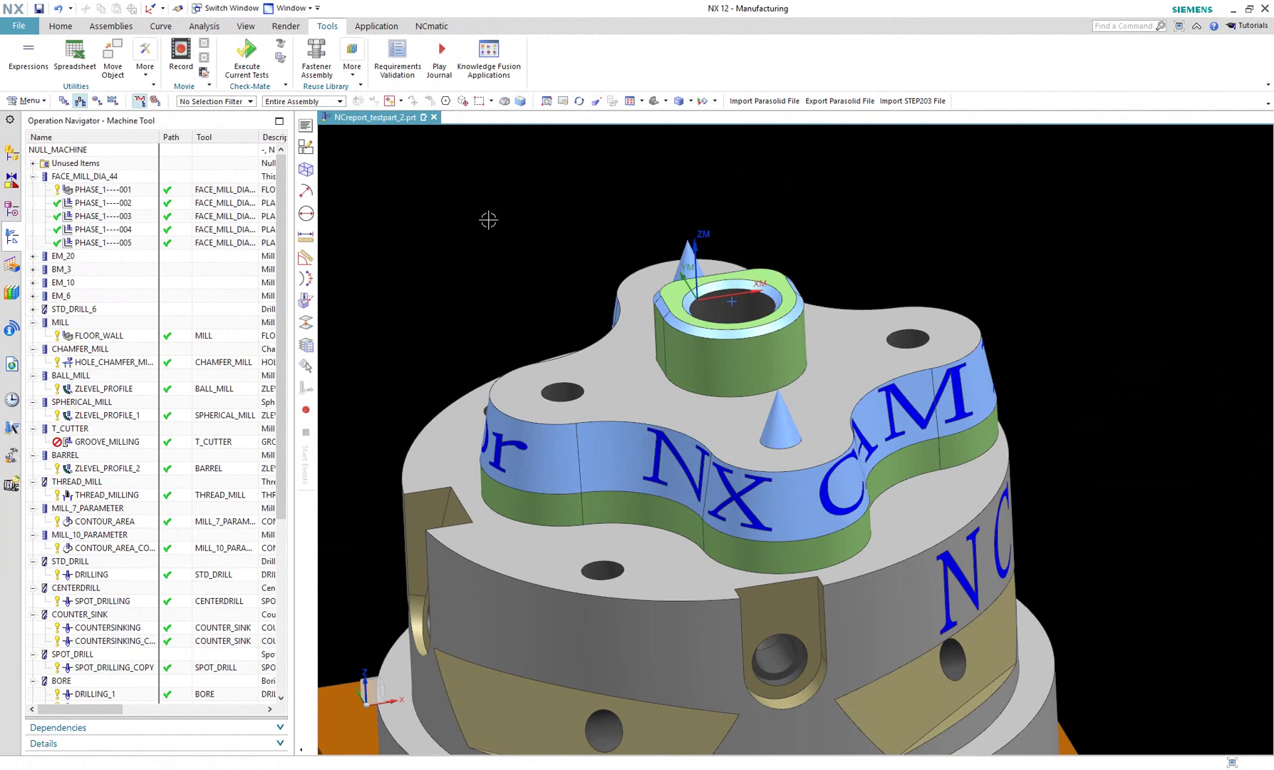
Review the FACE_MILL_DIA_44 and EM_20 tool settings.
double_click(85, 176)
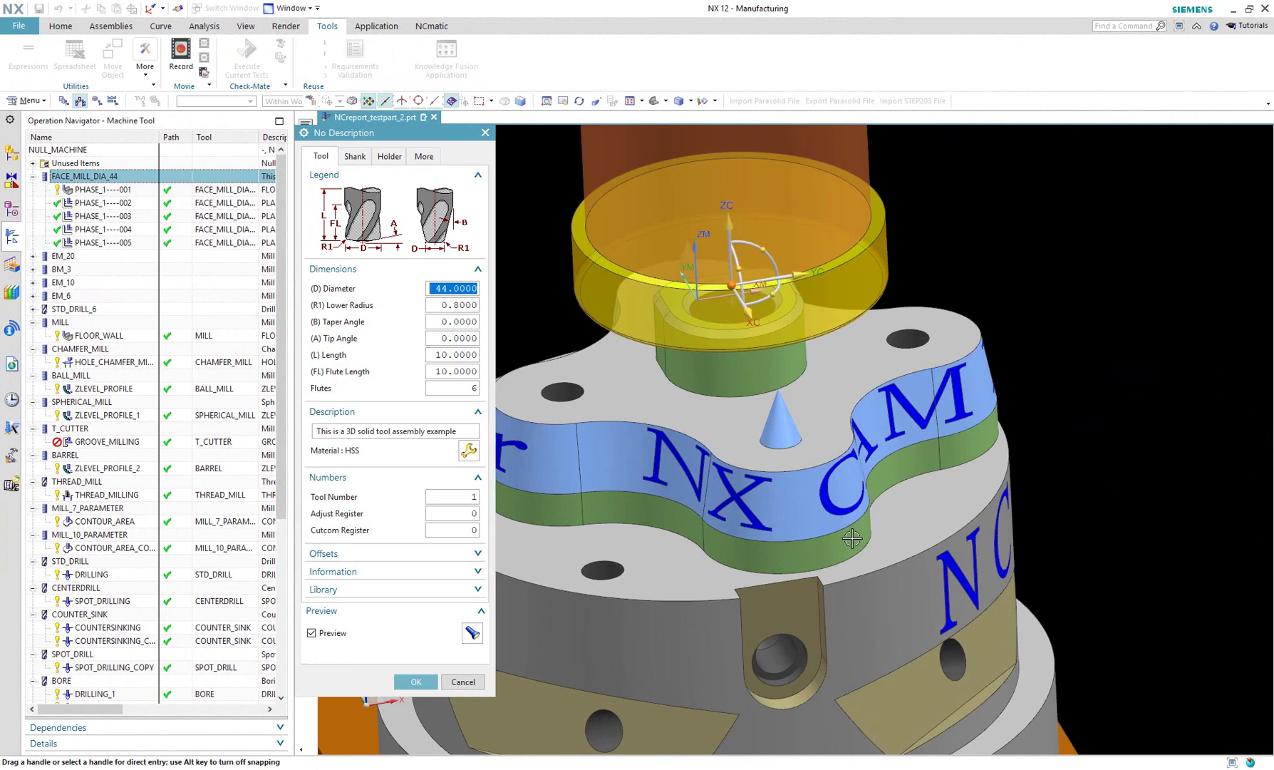
middle_drag(905, 512, 962, 485)
click(415, 681)
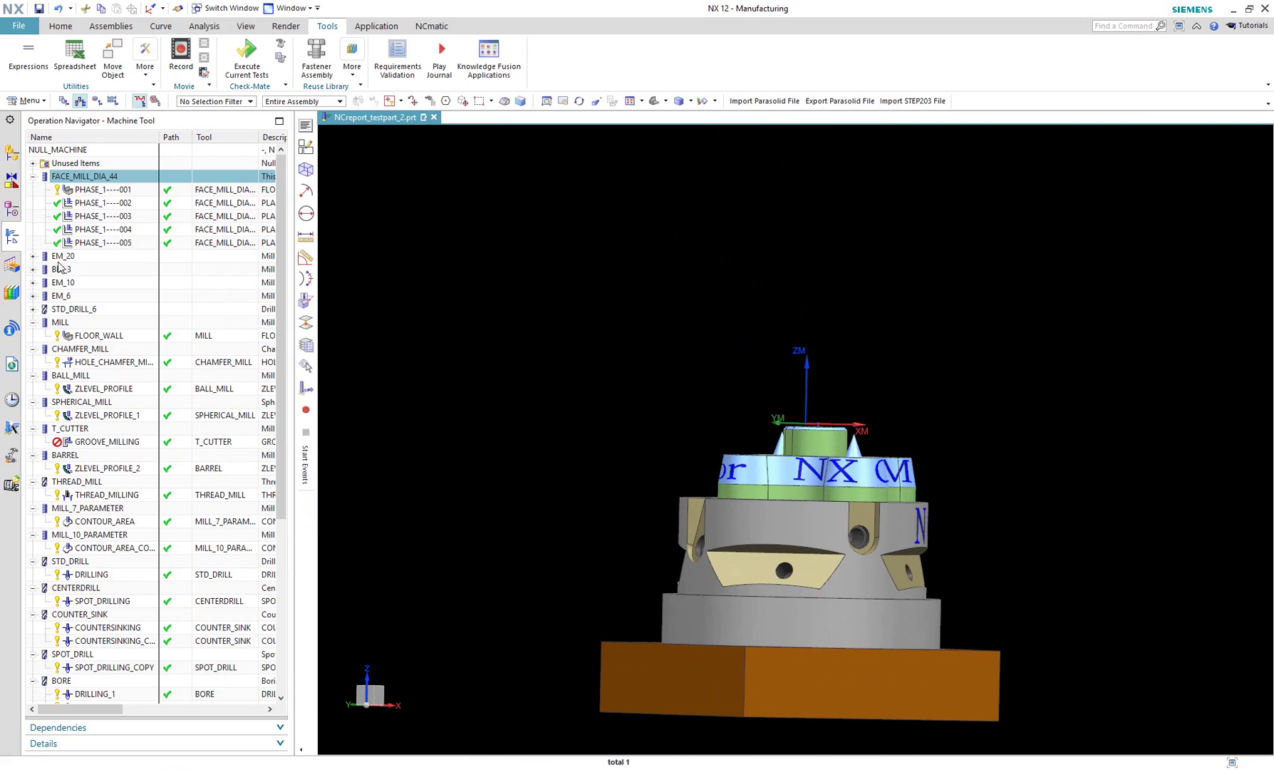
double_click(63, 256)
click(415, 681)
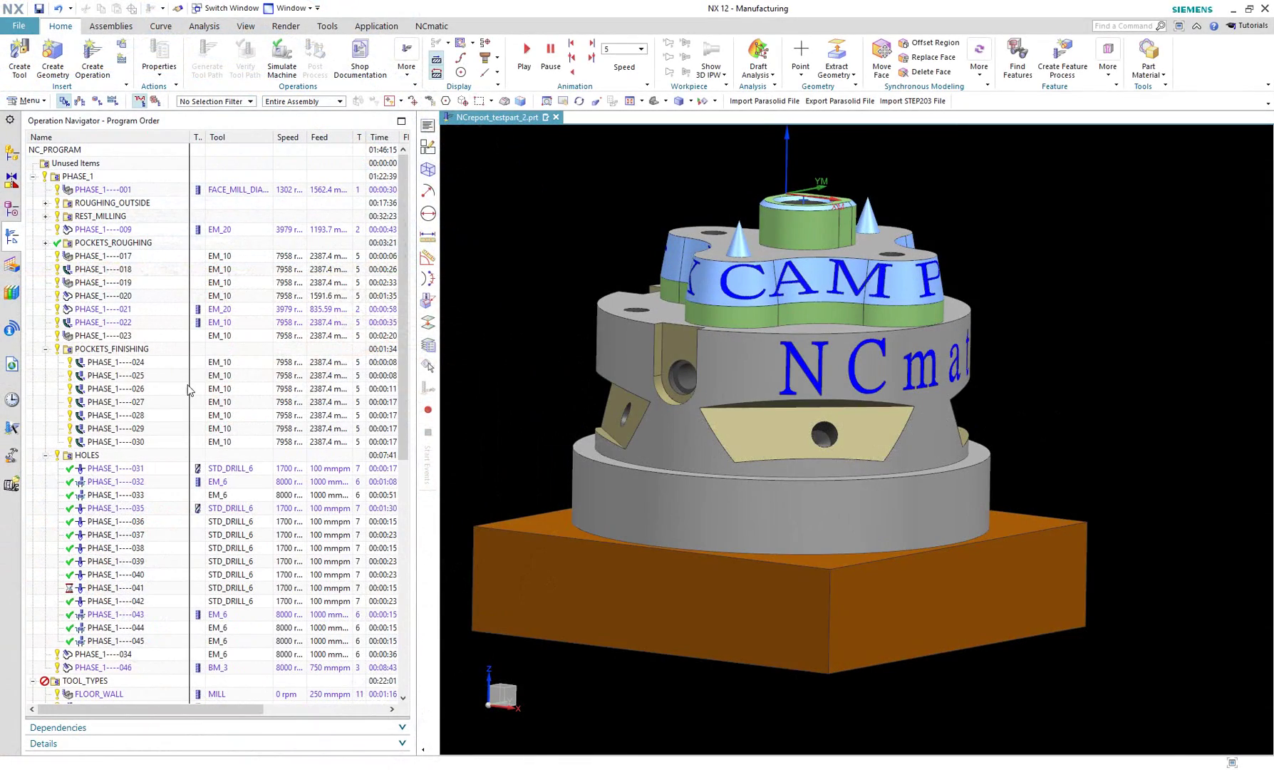
Preview the PHASE_1----024 and 026 toolpaths, then select operations PHASE_1----024 through PHASE_1----030.
click(214, 362)
click(218, 388)
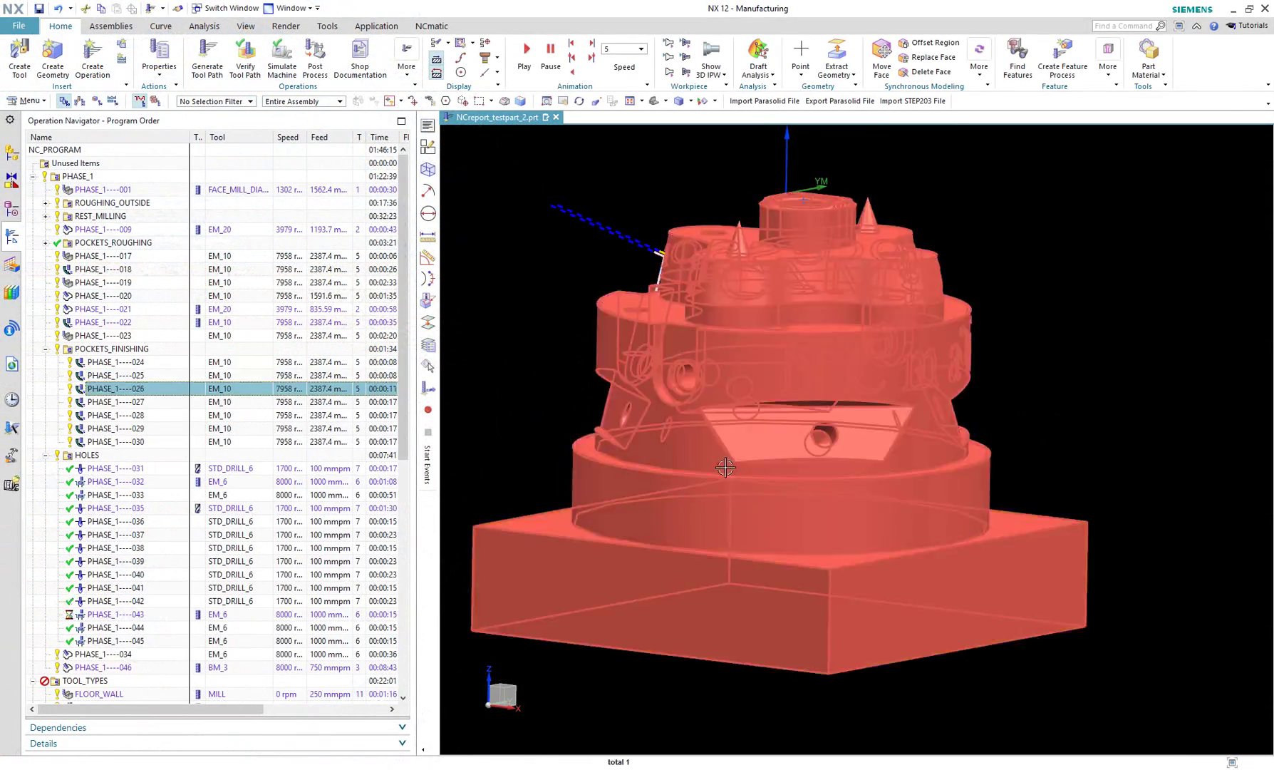
mouse_move(657, 453)
middle_down()
mouse_move(506, 587)
mouse_move(498, 557)
mouse_move(725, 501)
mouse_move(732, 477)
middle_up()
key(Down)
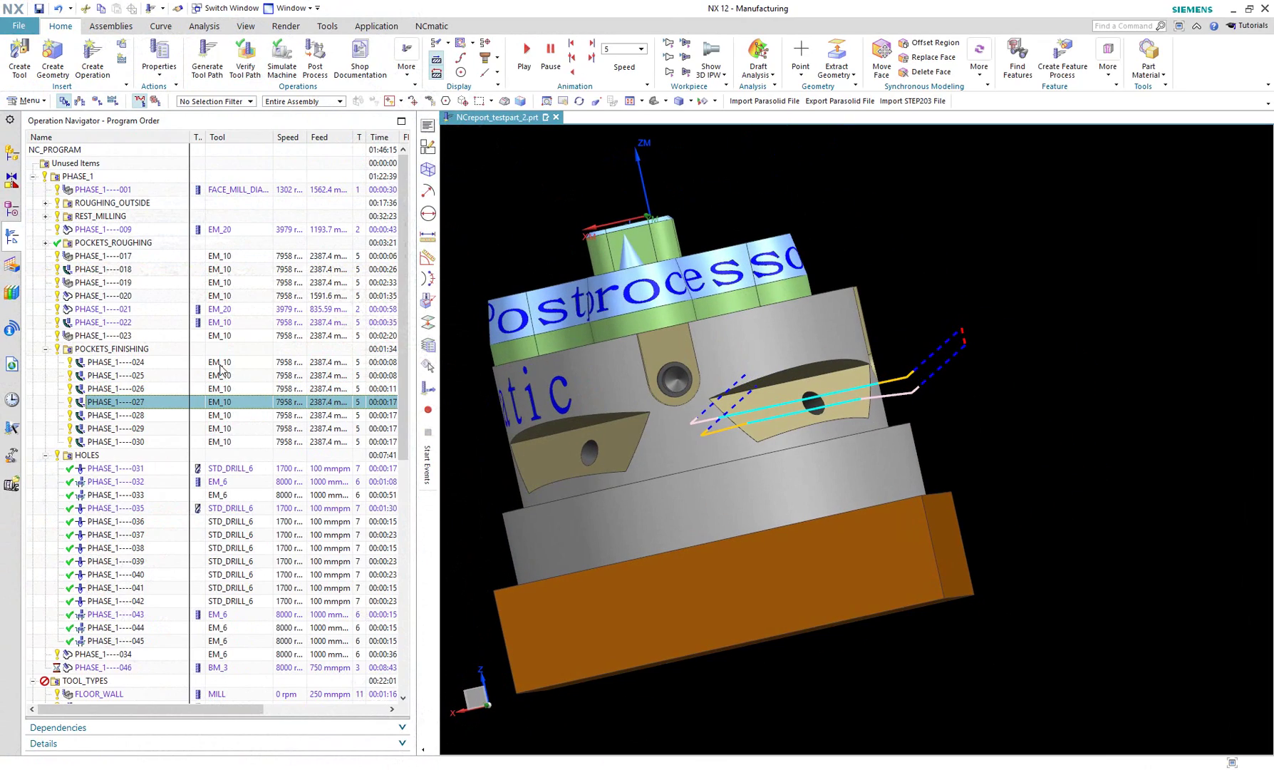
click(220, 362)
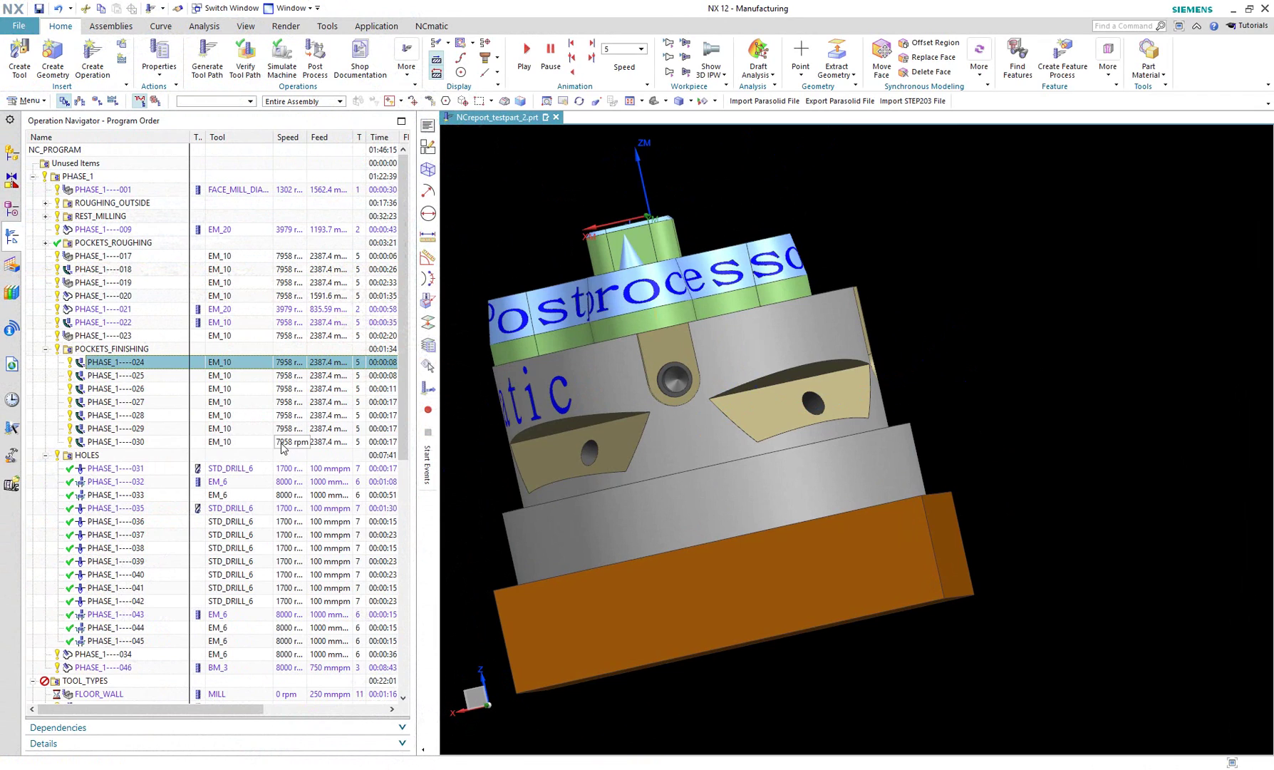
shift+click(283, 442)
right_click(277, 415)
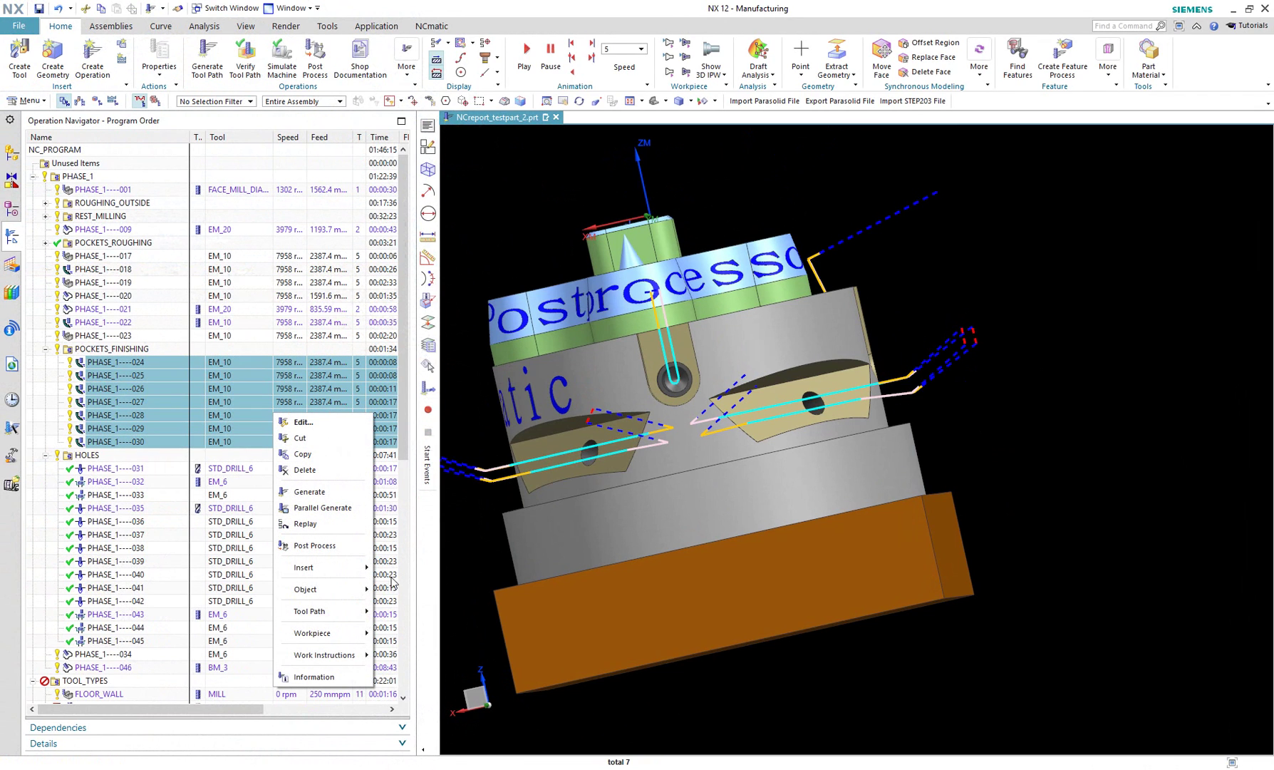
mouse_move(306, 589)
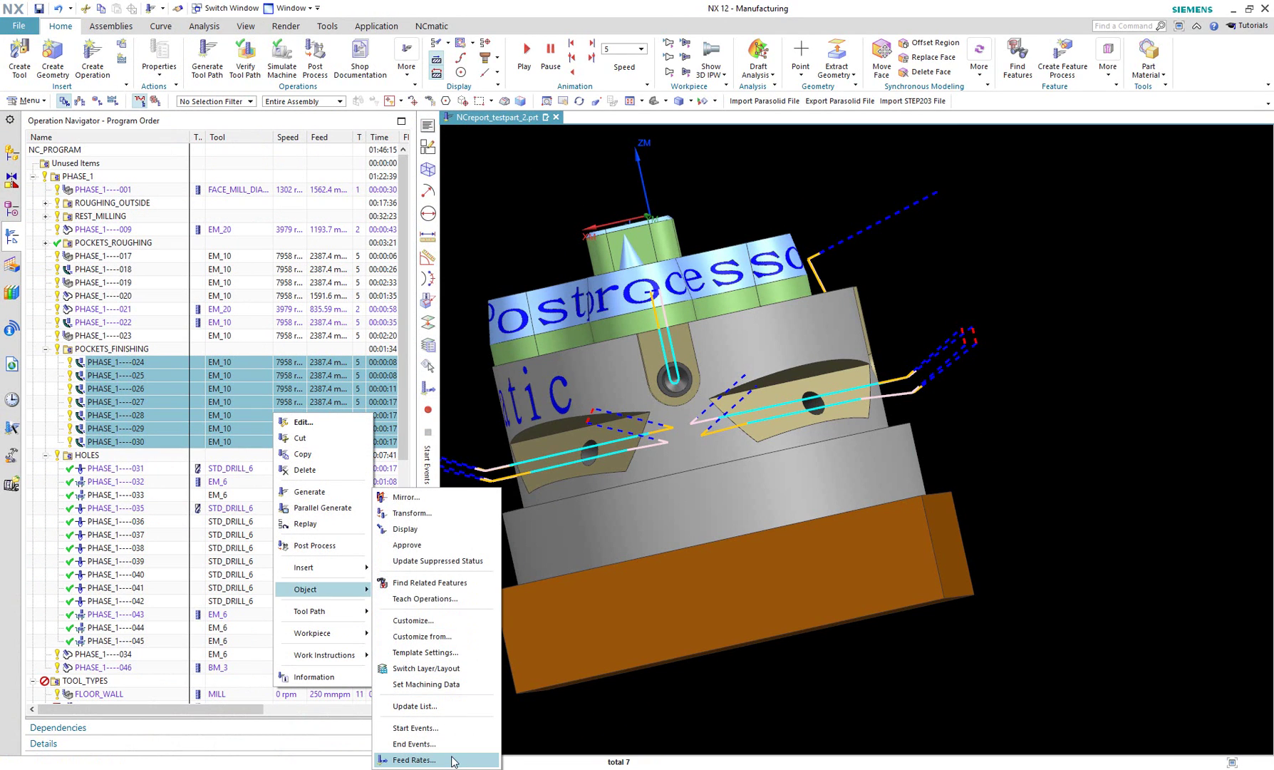
click(508, 247)
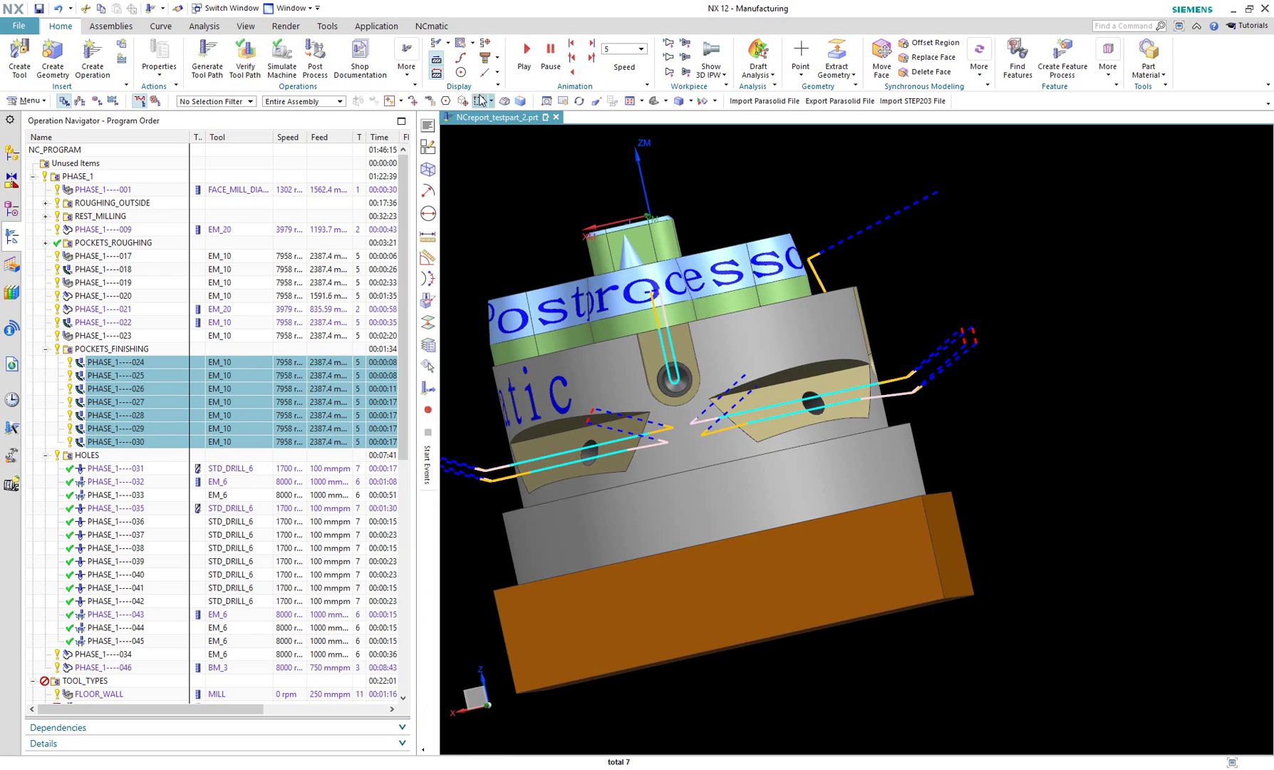
click(404, 71)
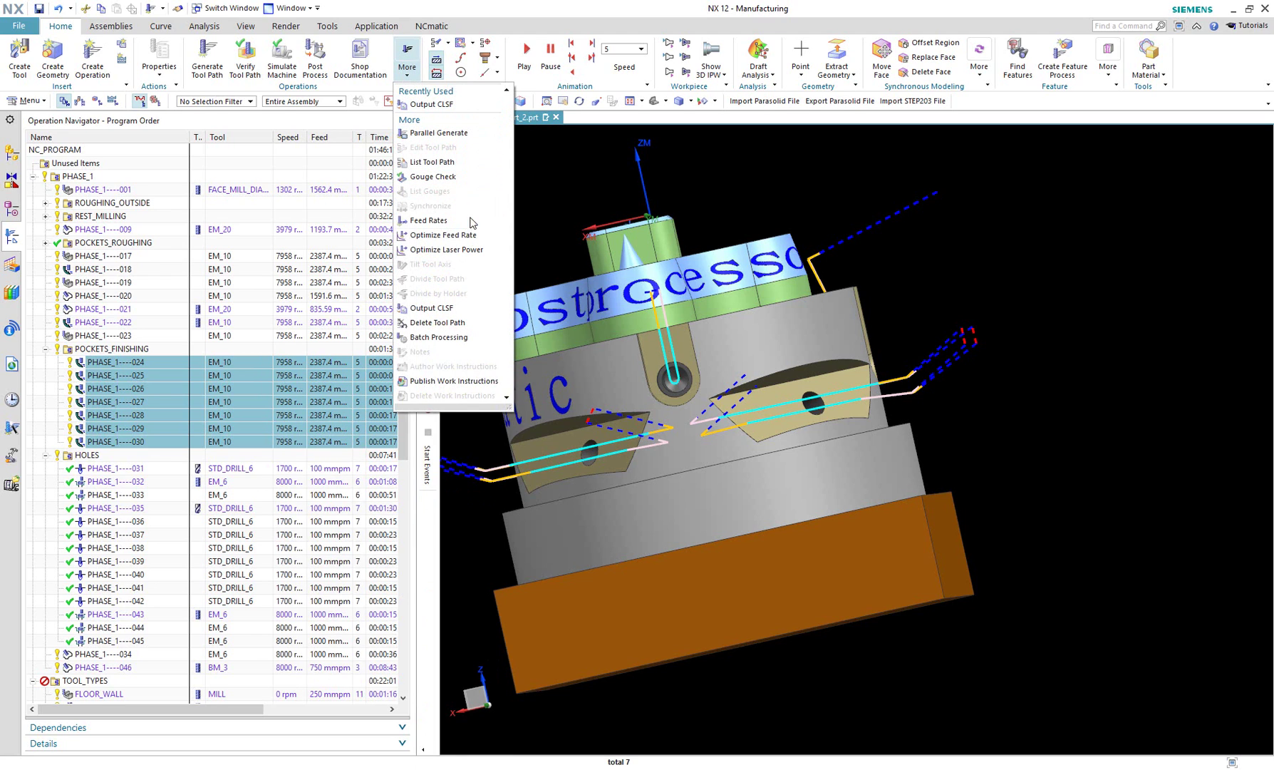
click(428, 220)
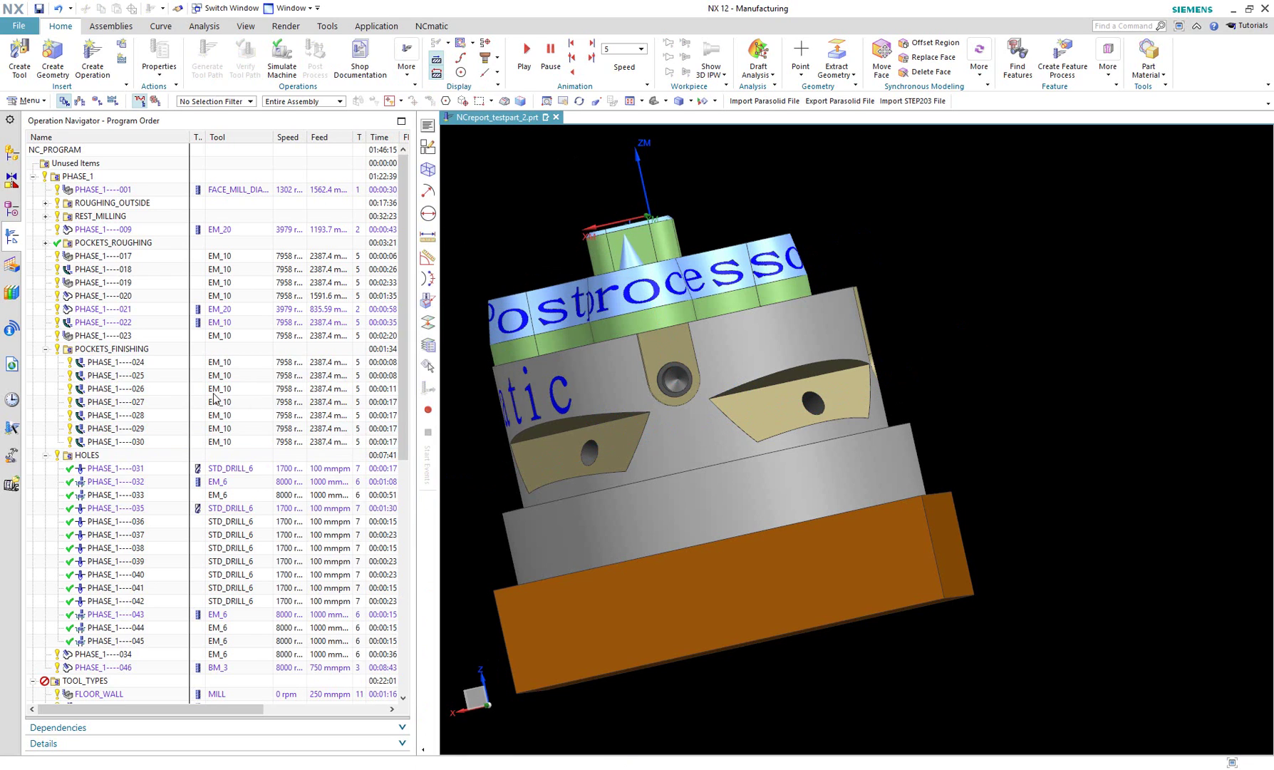
click(218, 363)
shift+click(255, 442)
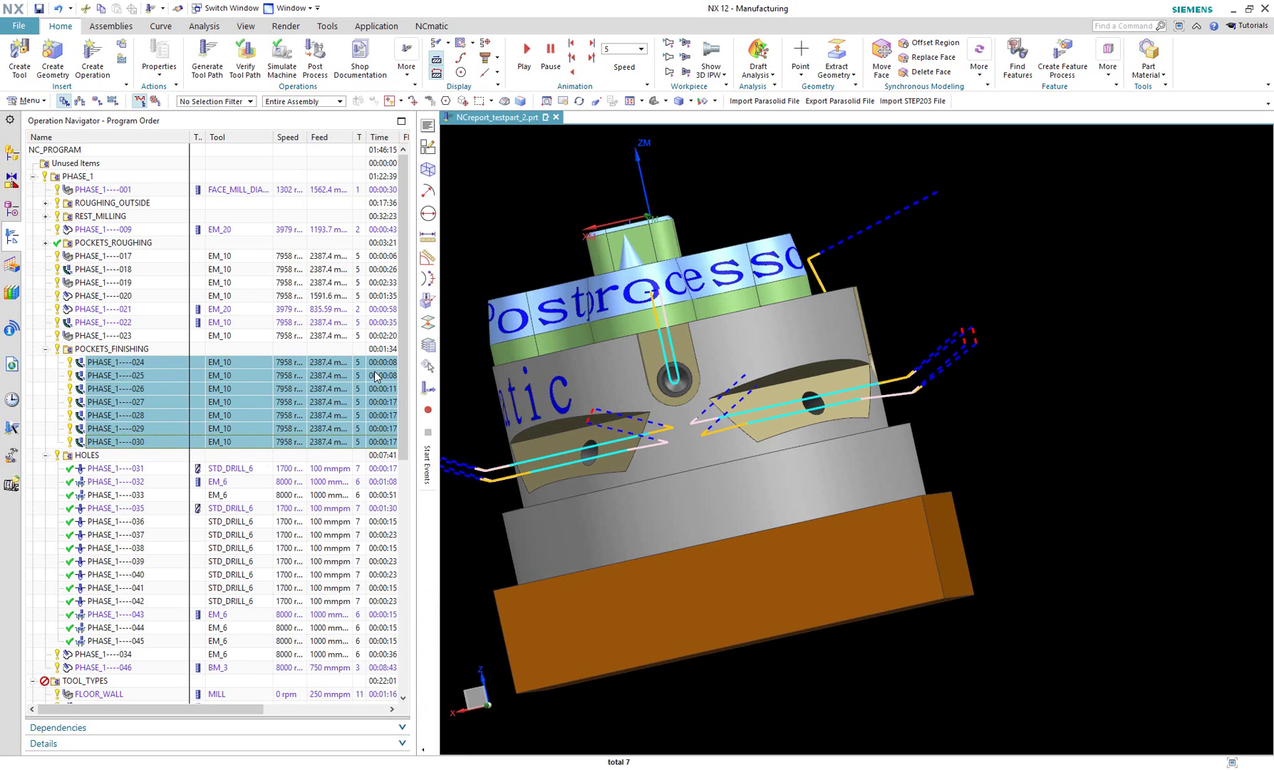
click(429, 388)
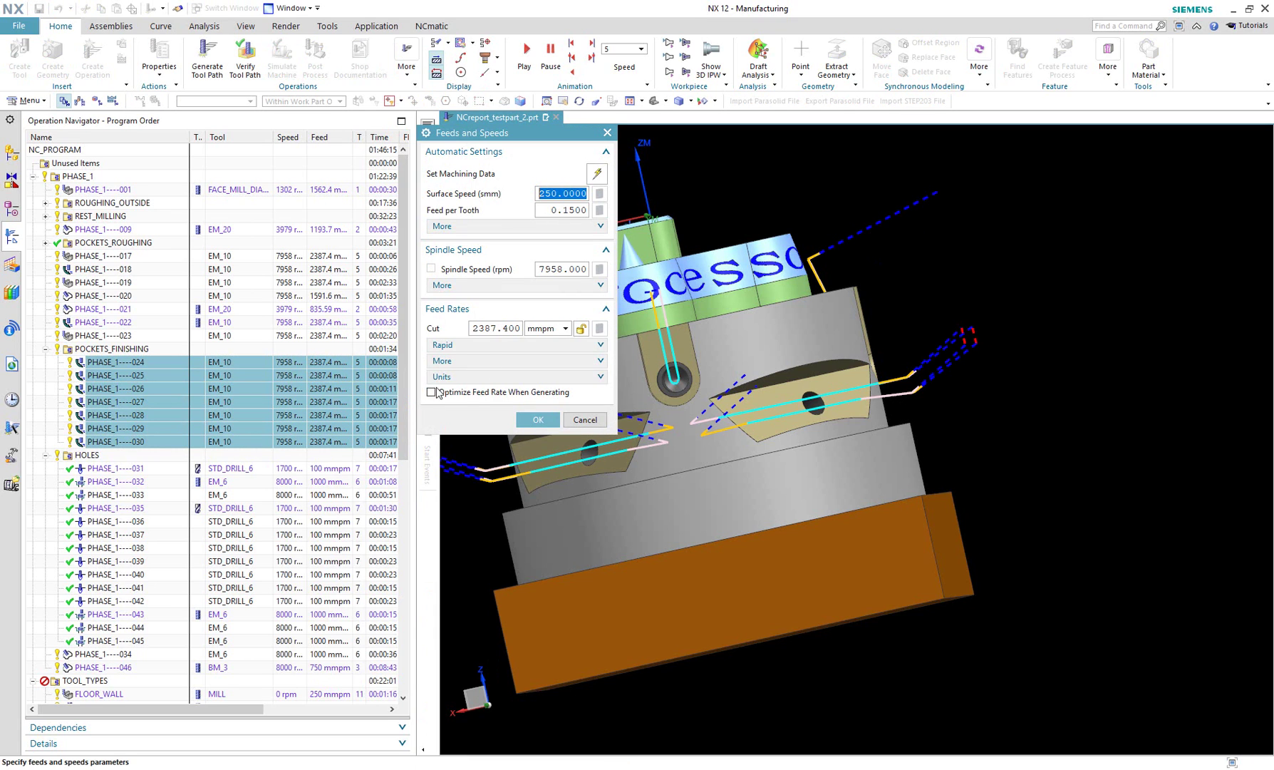
click(585, 420)
click(53, 414)
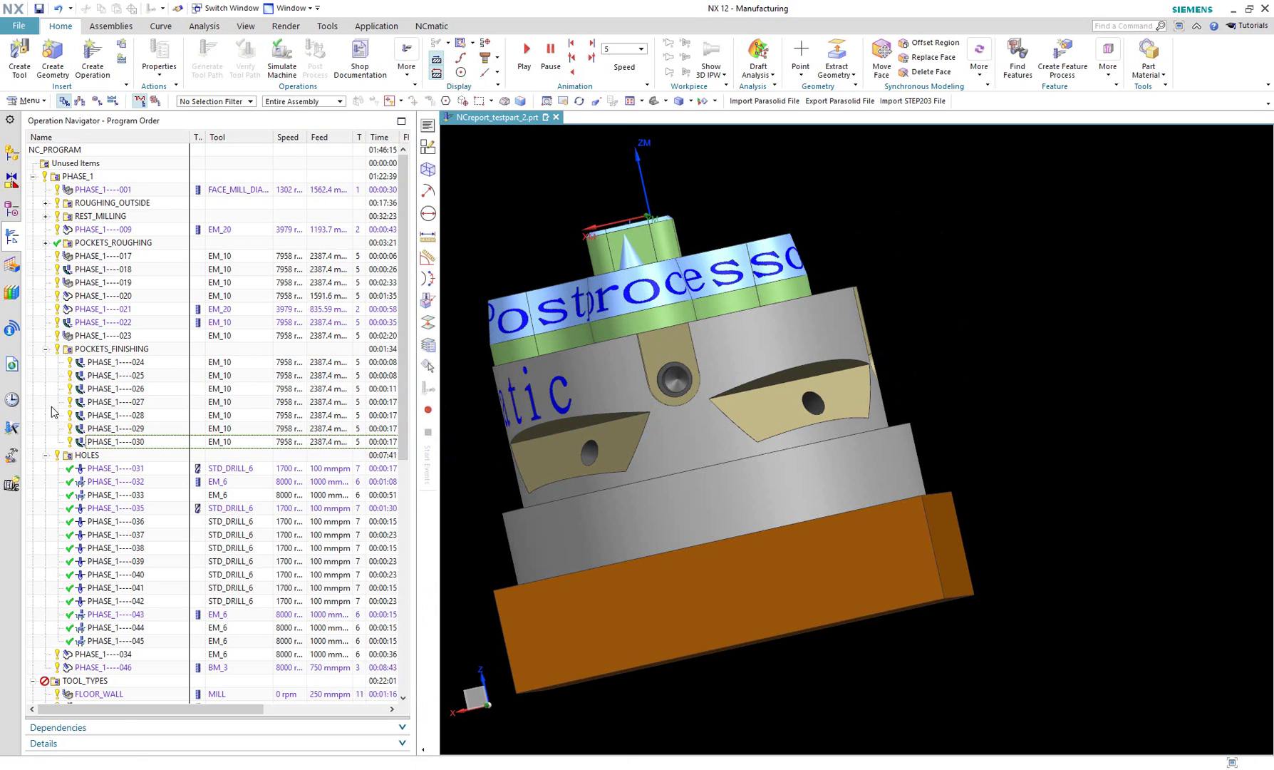
click(127, 362)
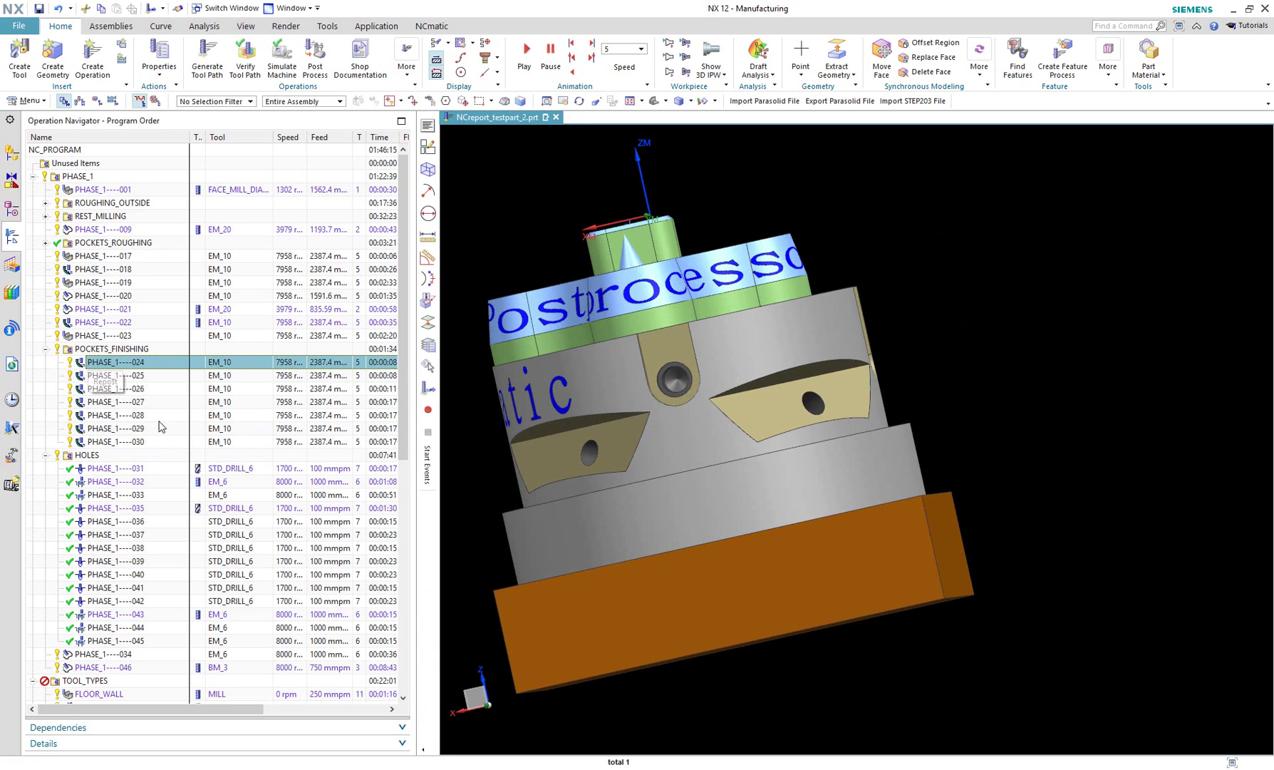
double_click(120, 362)
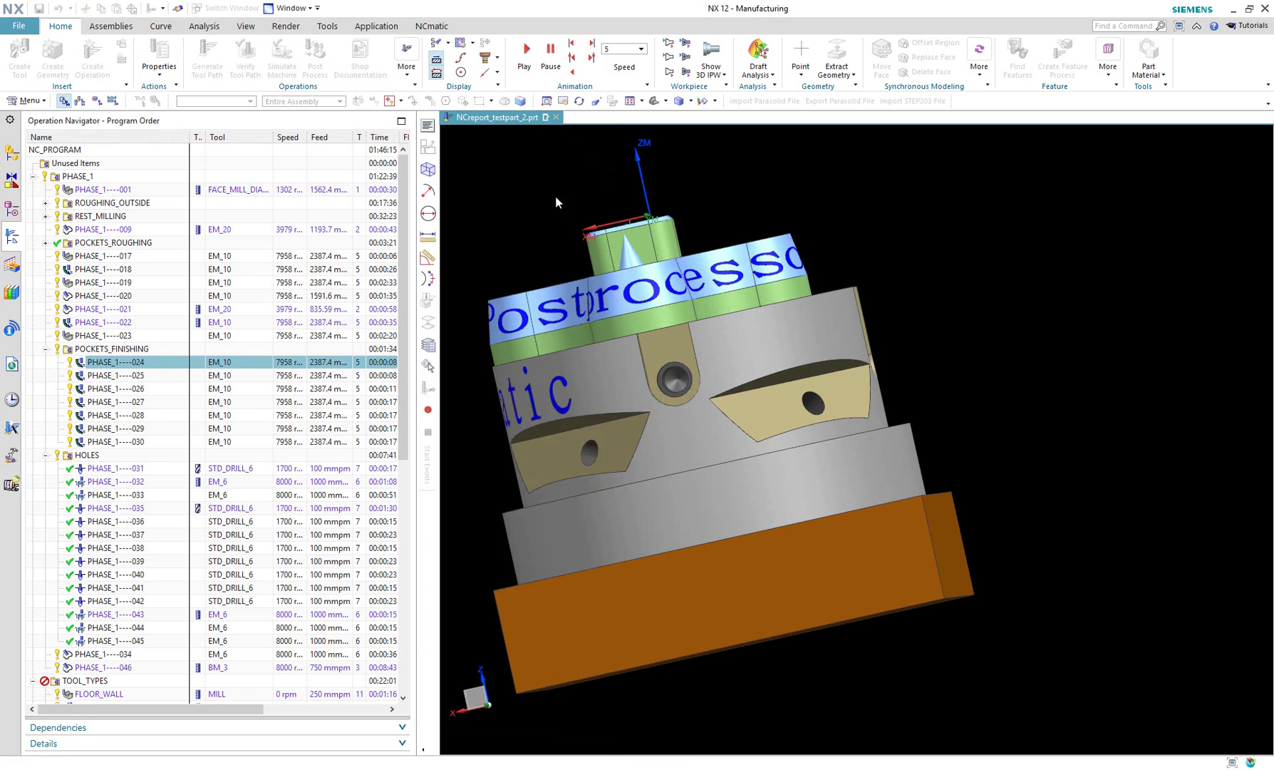
click(524, 173)
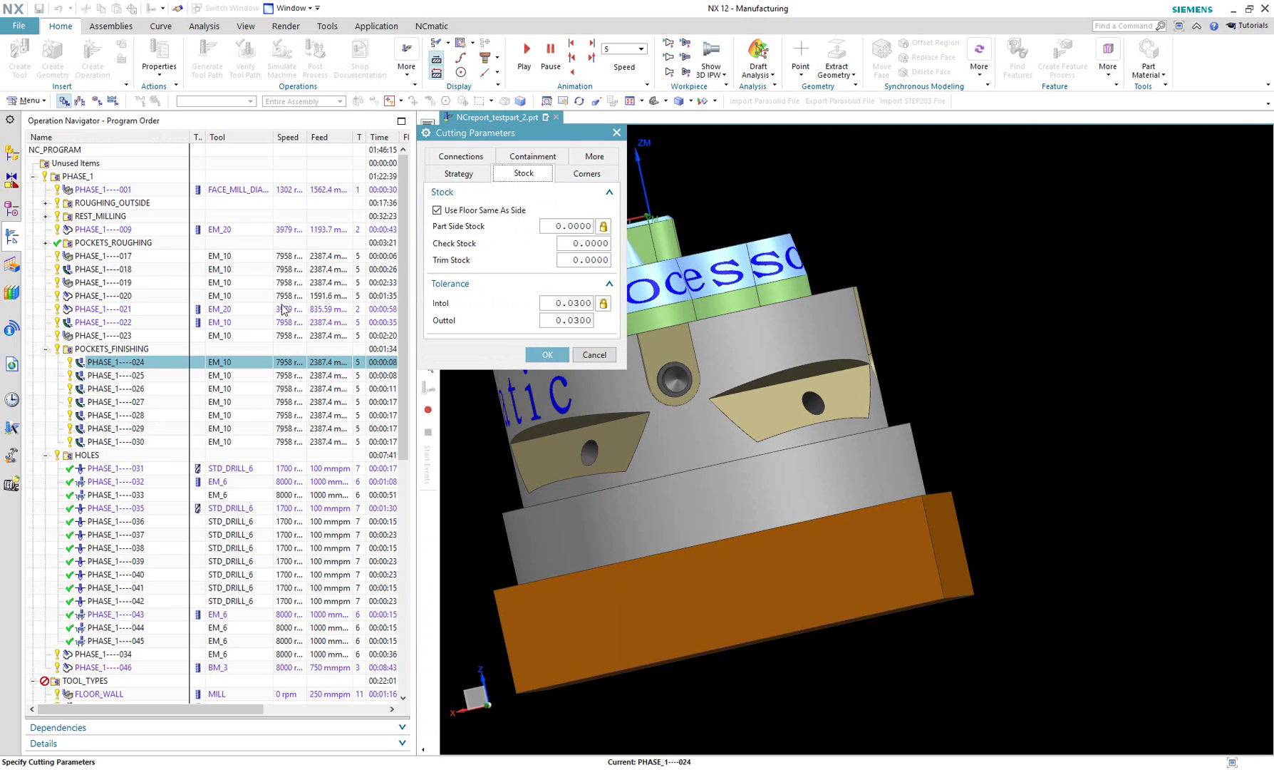
key(Escape)
click(112, 102)
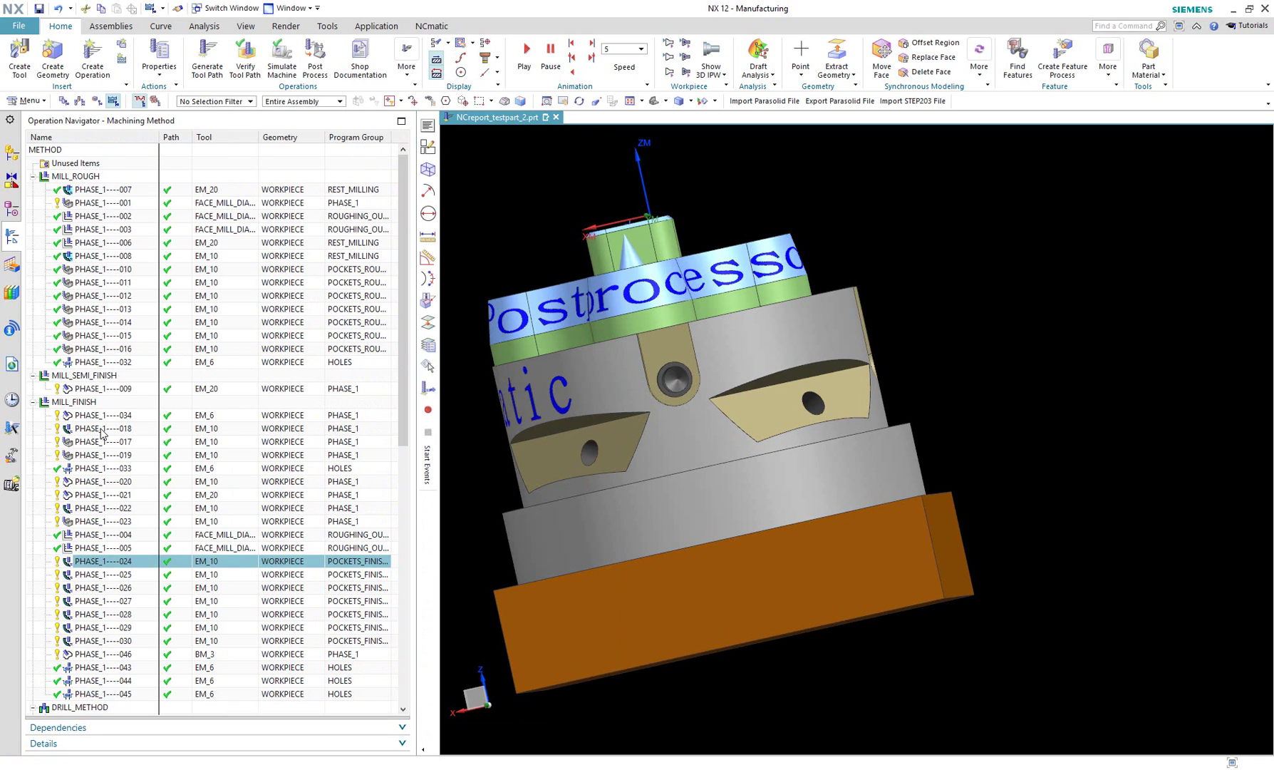
double_click(74, 400)
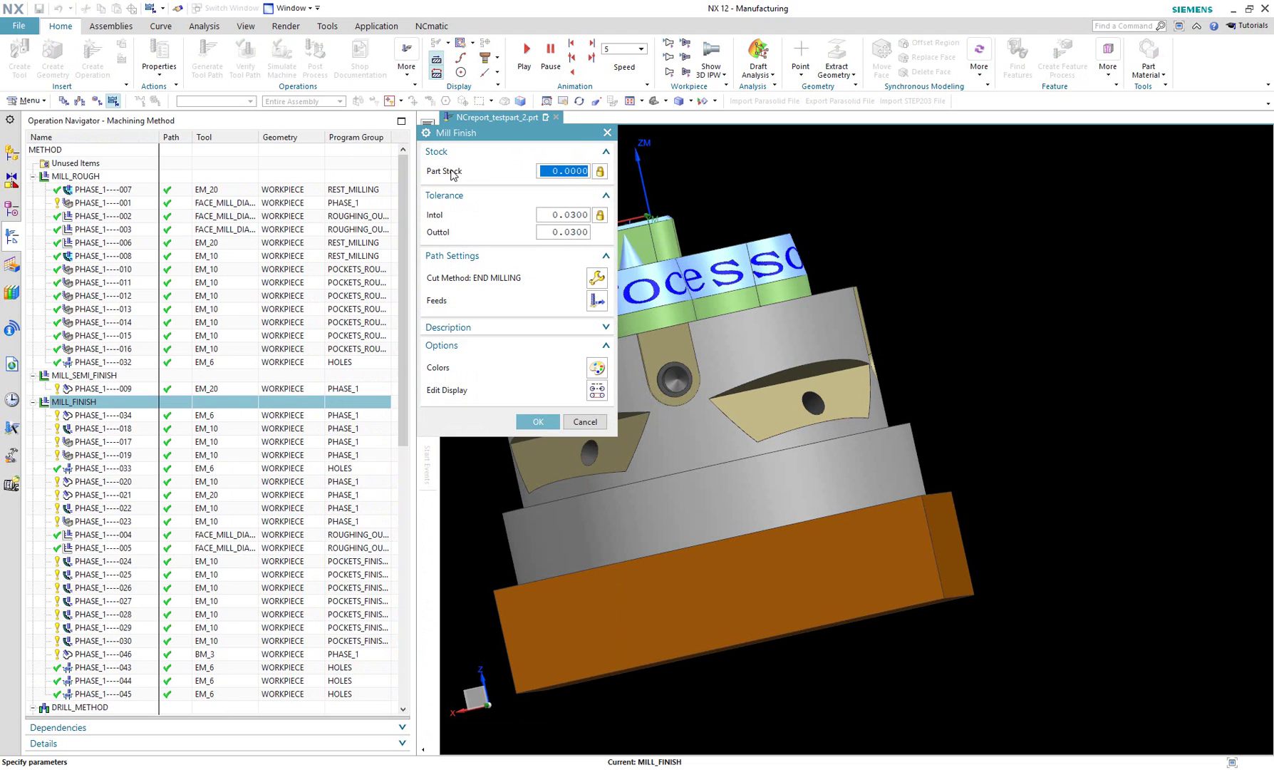
middle_click(504, 196)
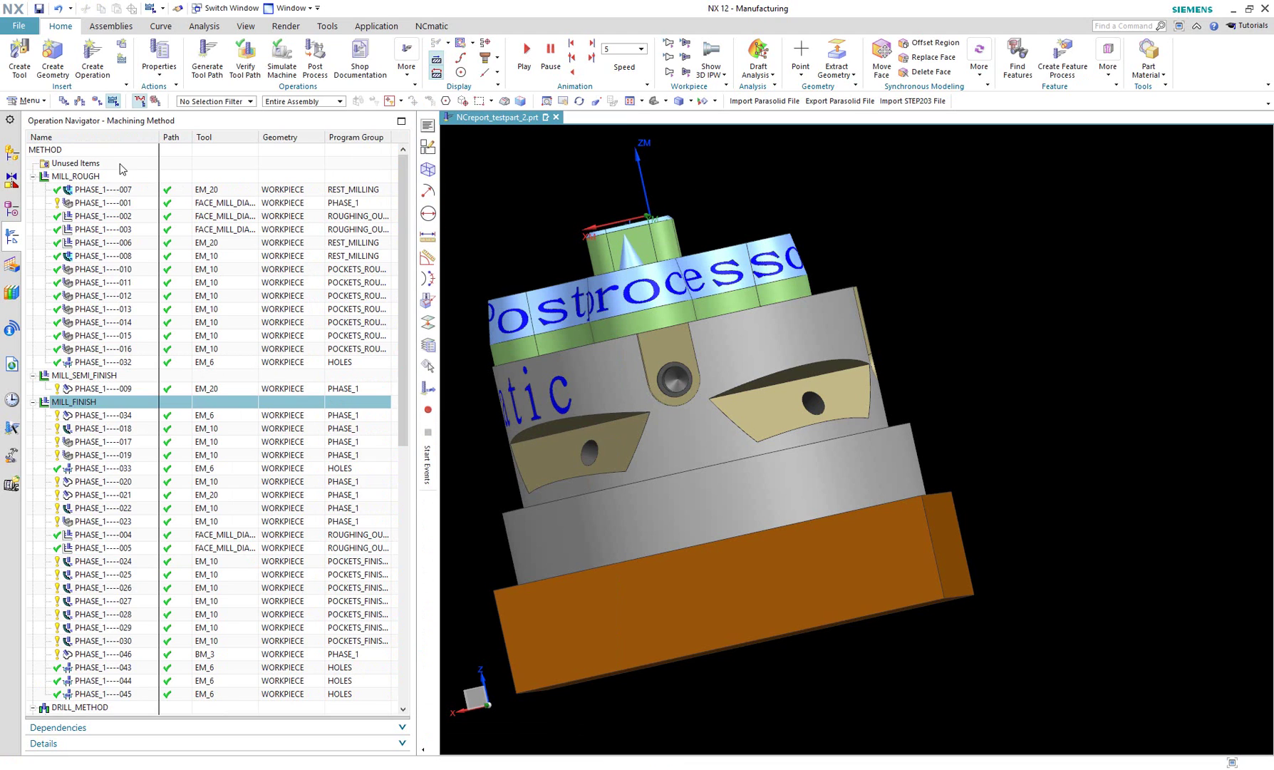
click(62, 102)
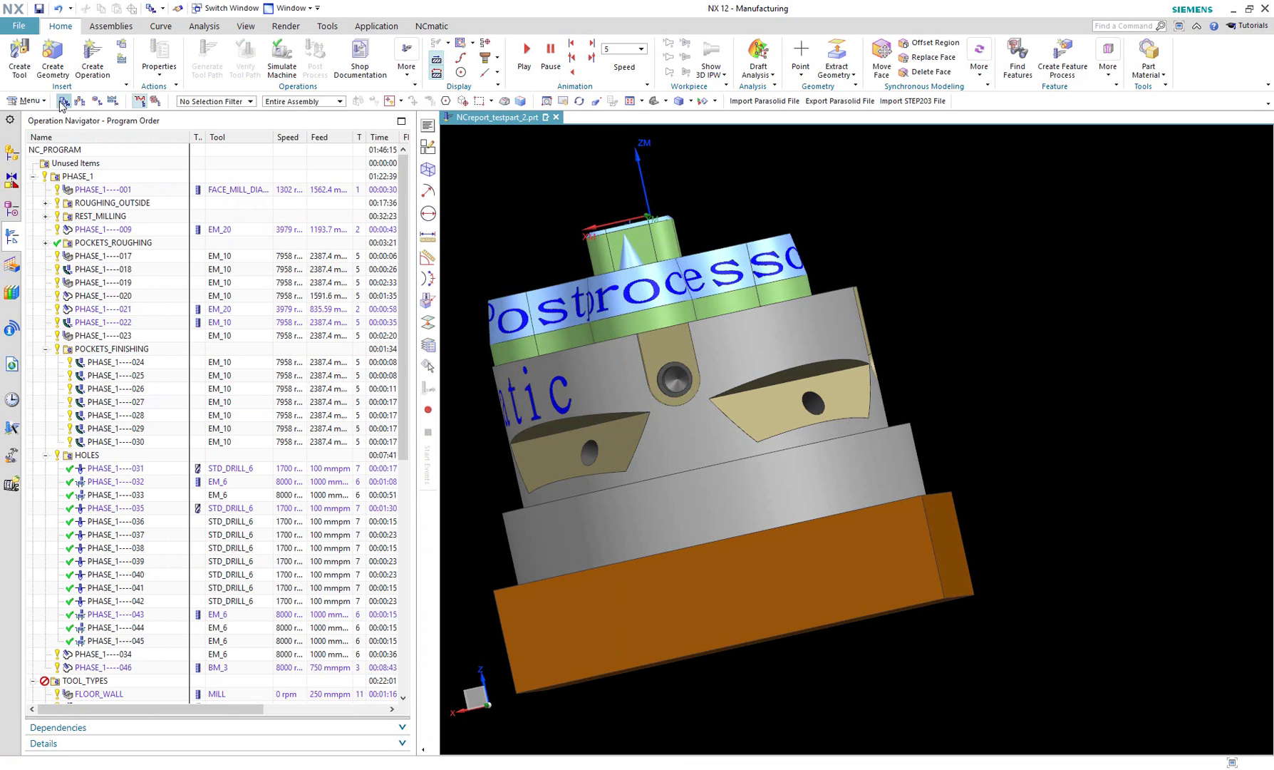
click(142, 349)
click(156, 362)
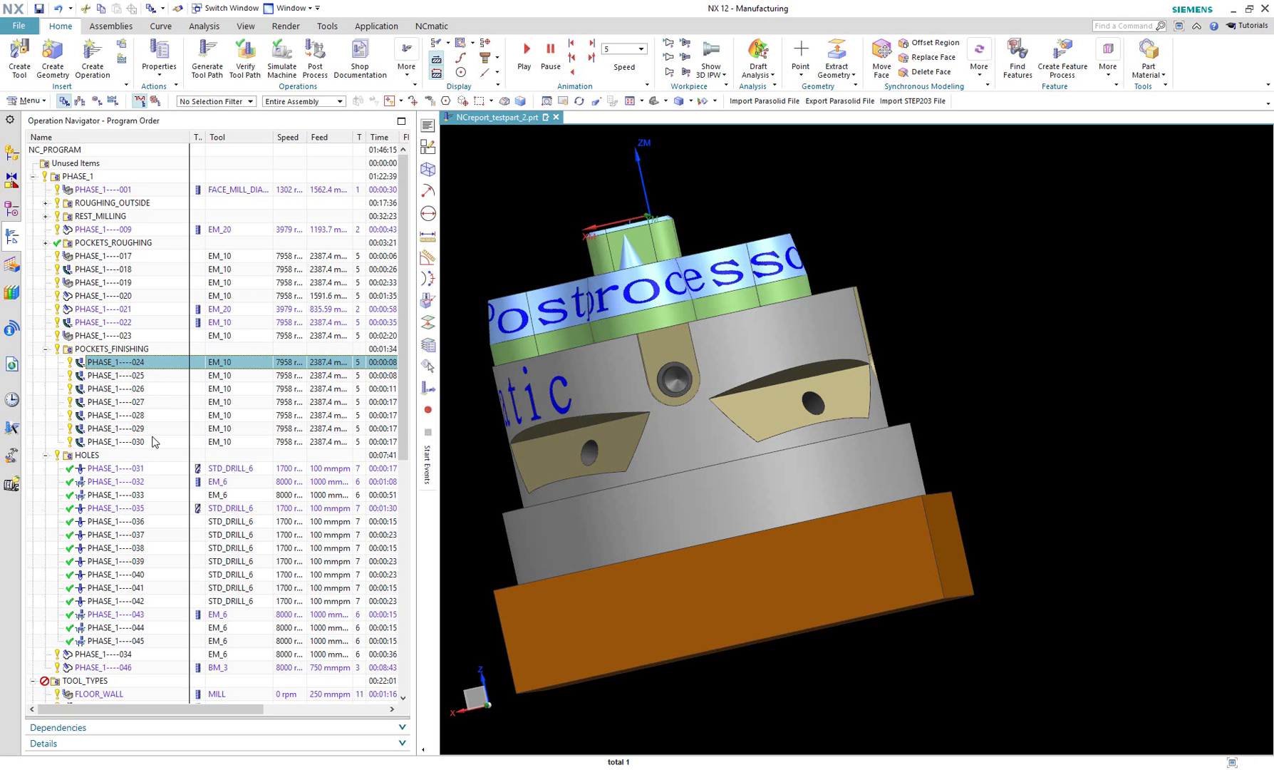
shift+click(155, 442)
Start NCmatic BulkEdit on the selected operations and reach the Cutter Compensation settings.
middle_drag(883, 537, 1050, 506)
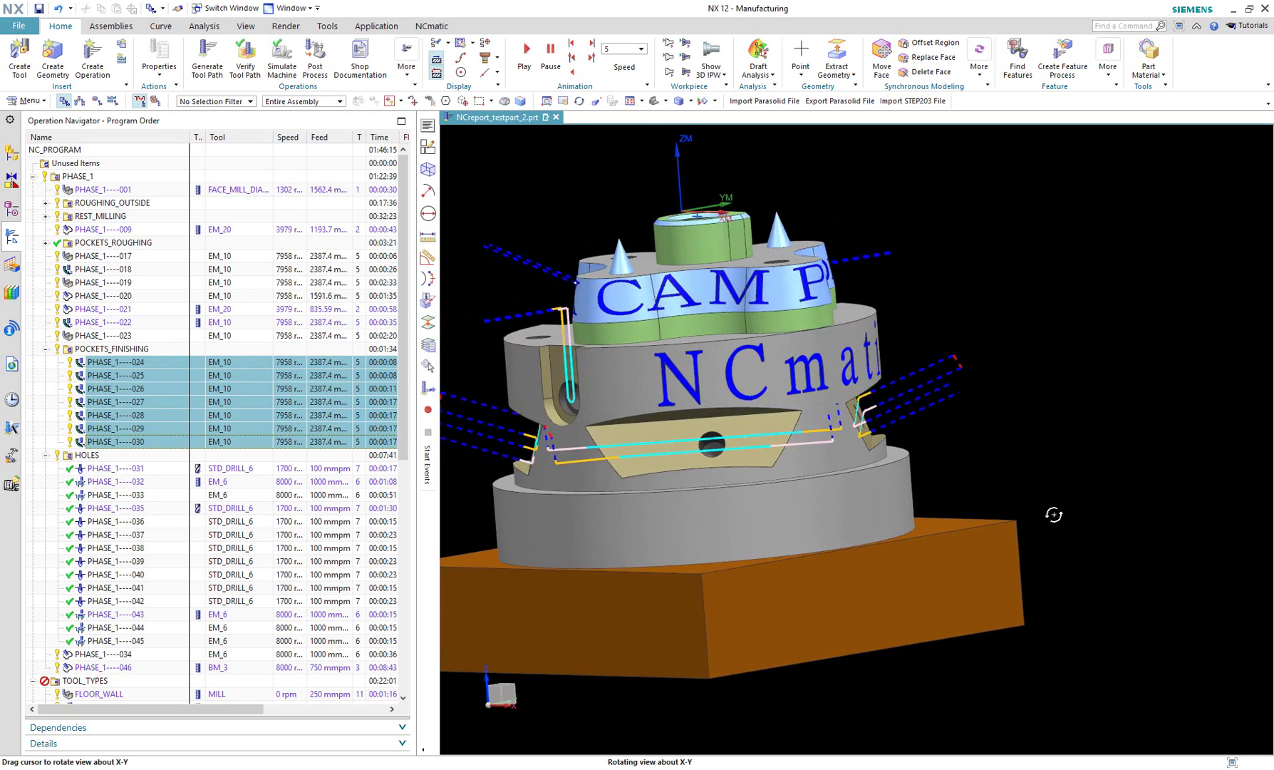
click(431, 25)
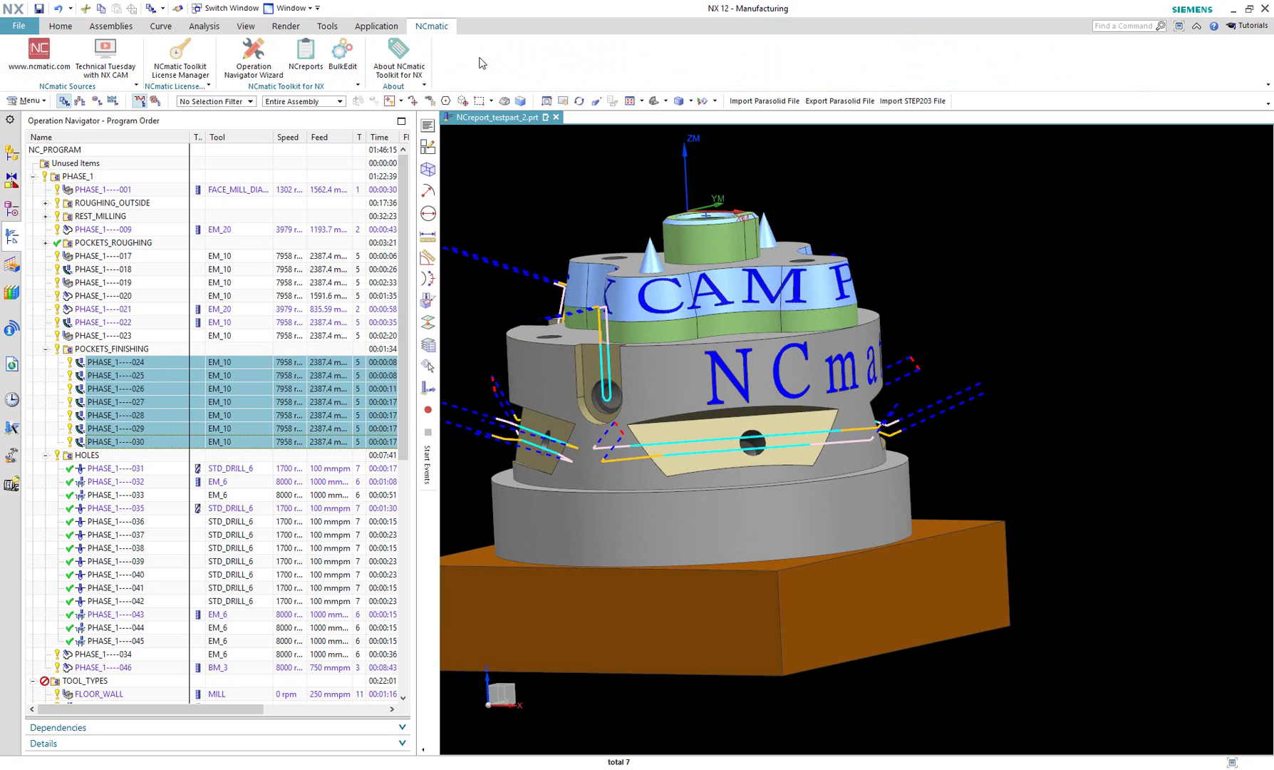
click(342, 58)
click(464, 187)
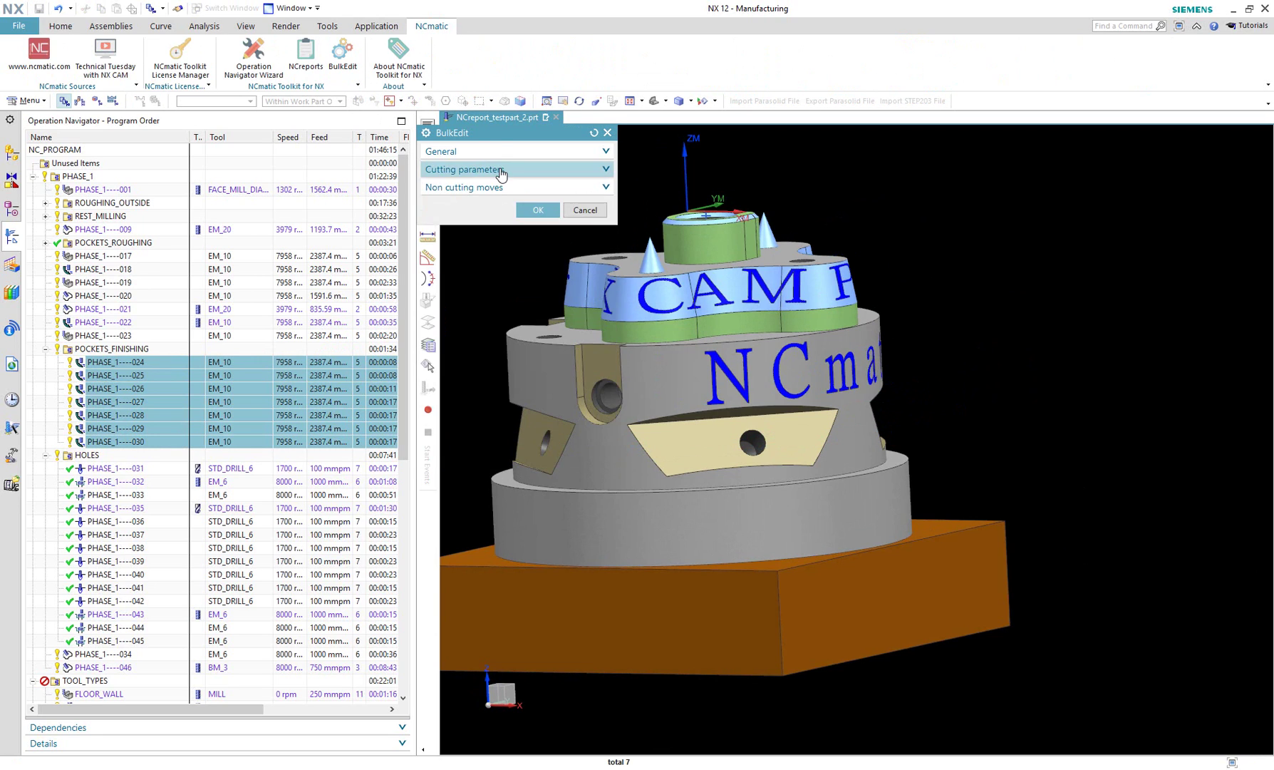
click(477, 169)
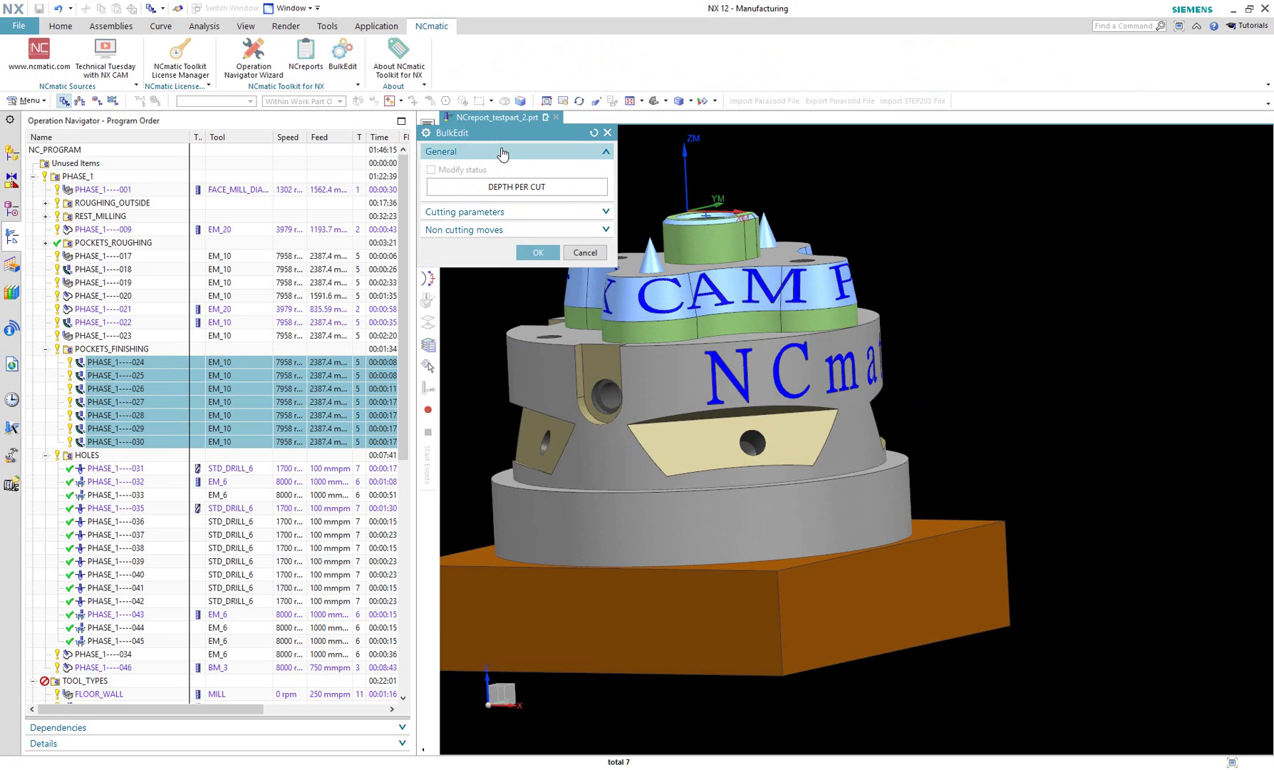
click(468, 151)
click(499, 189)
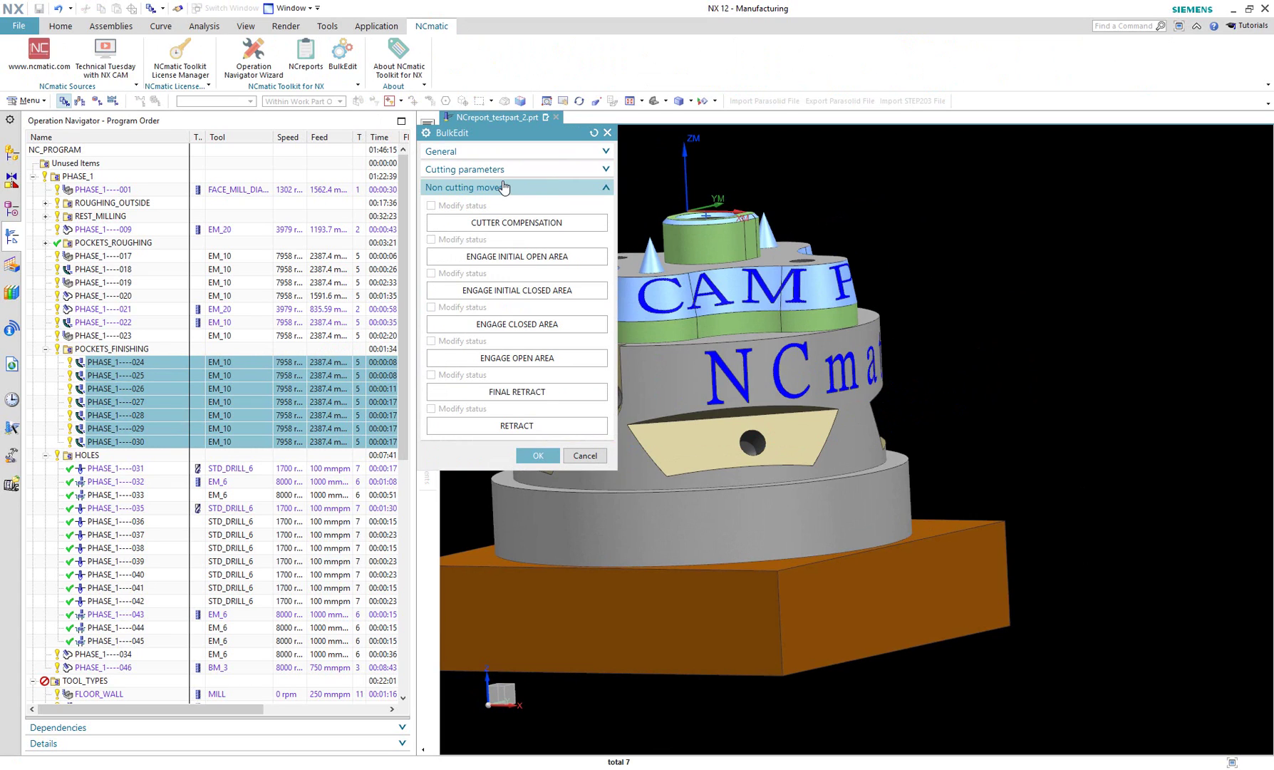
click(554, 221)
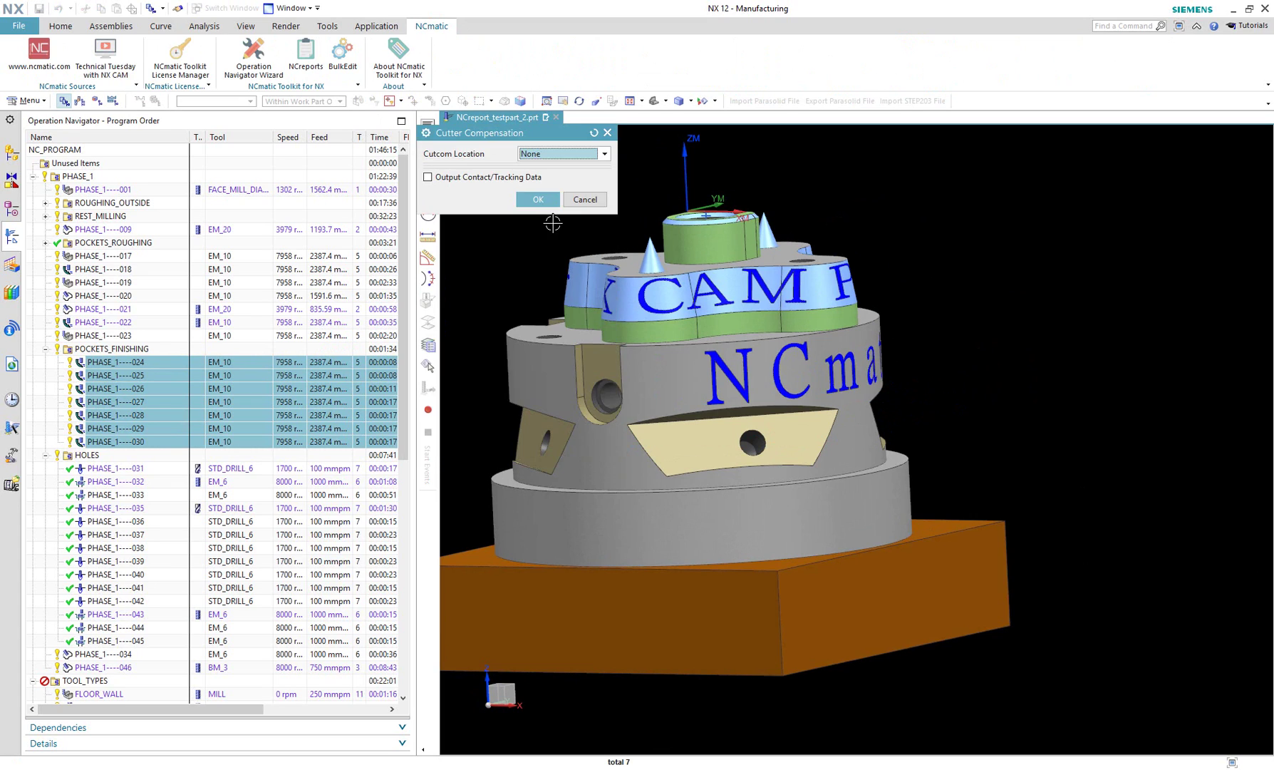
Apply All Finish Passes compensation, % Tool minimum move and contact/tracking data output.
click(559, 154)
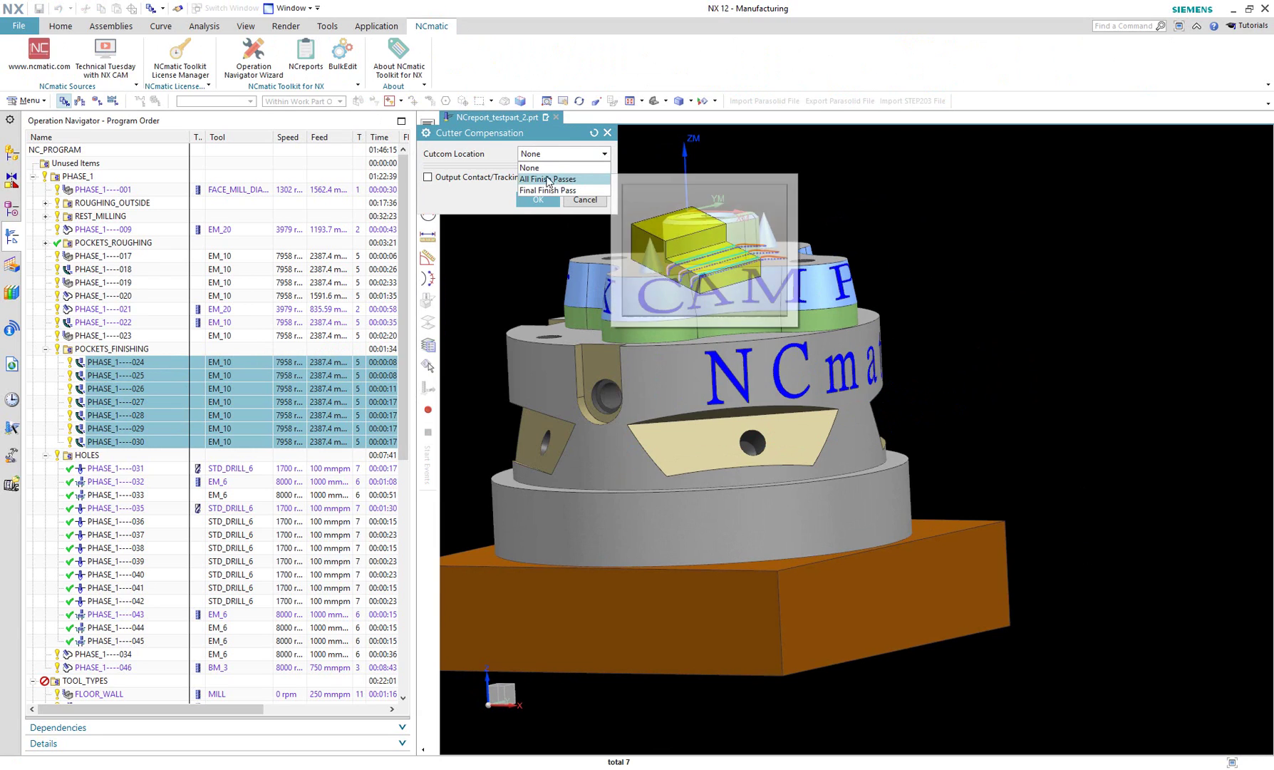
click(563, 184)
drag(502, 212, 502, 257)
click(575, 174)
click(567, 199)
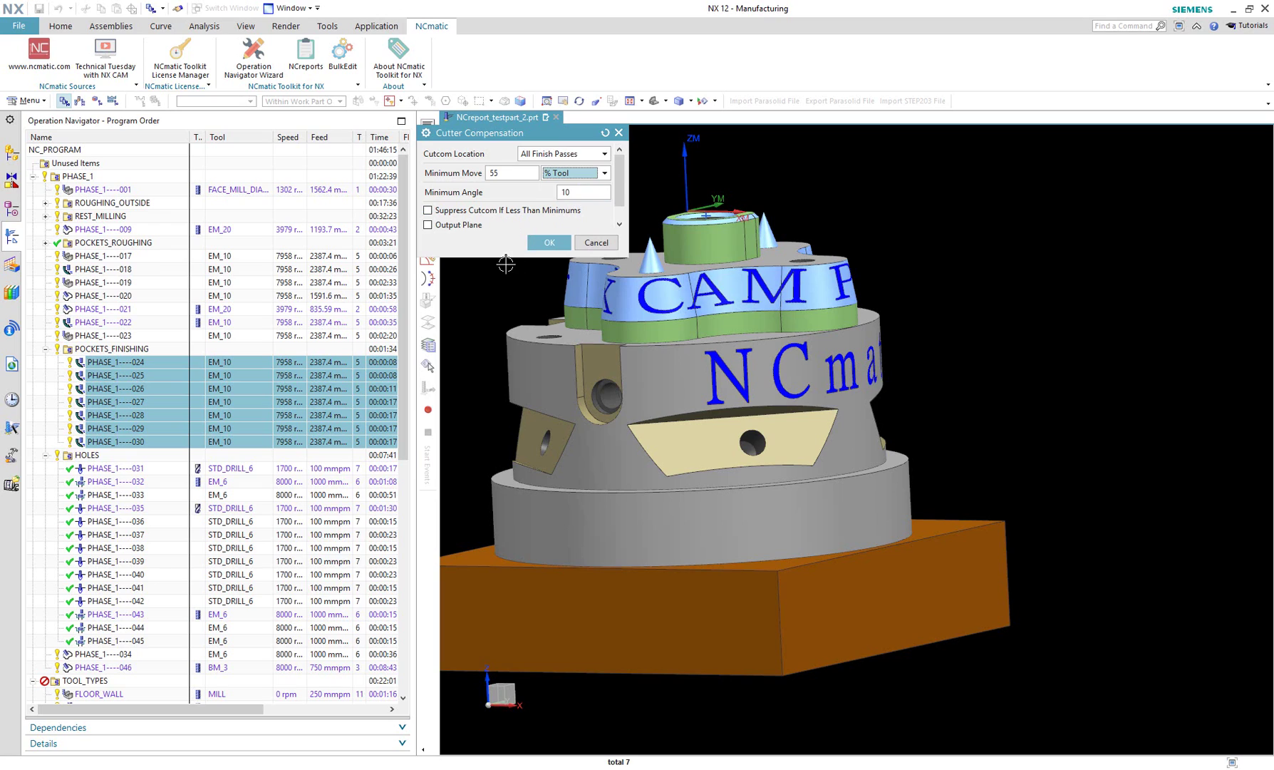
drag(504, 256, 500, 298)
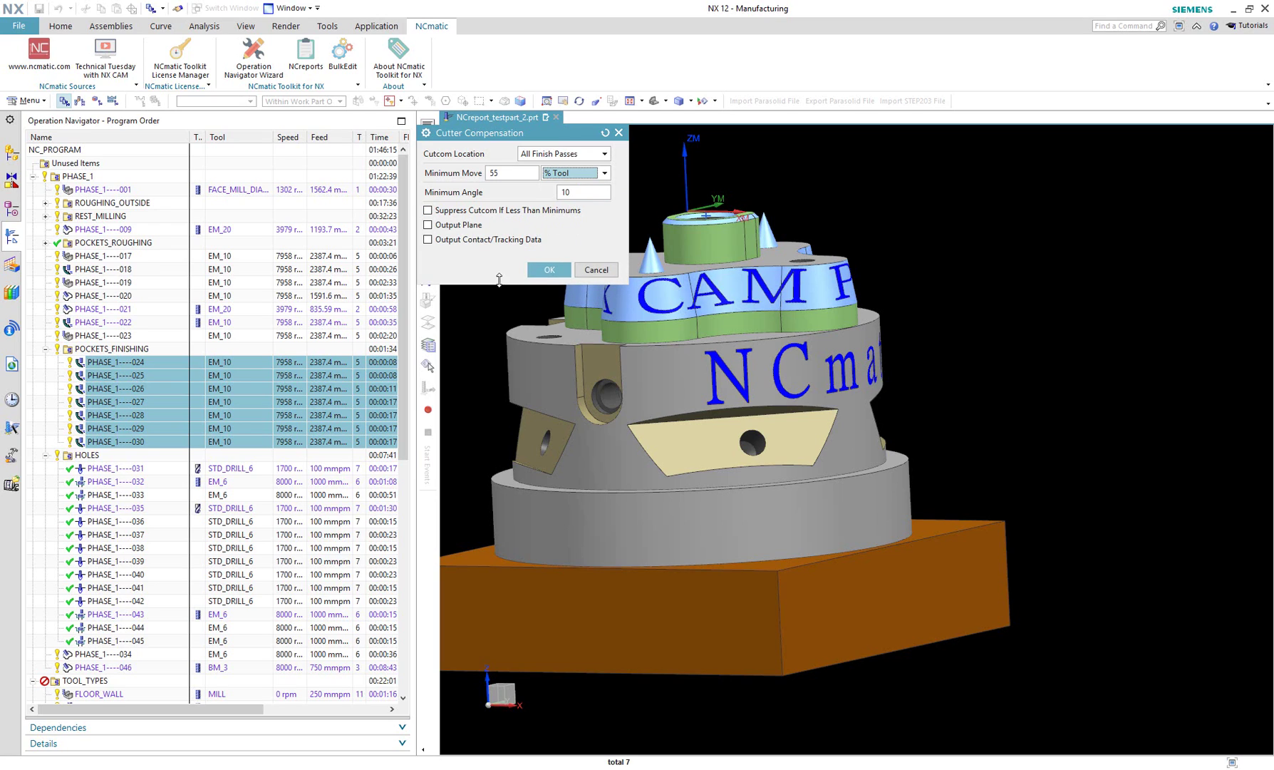
click(491, 241)
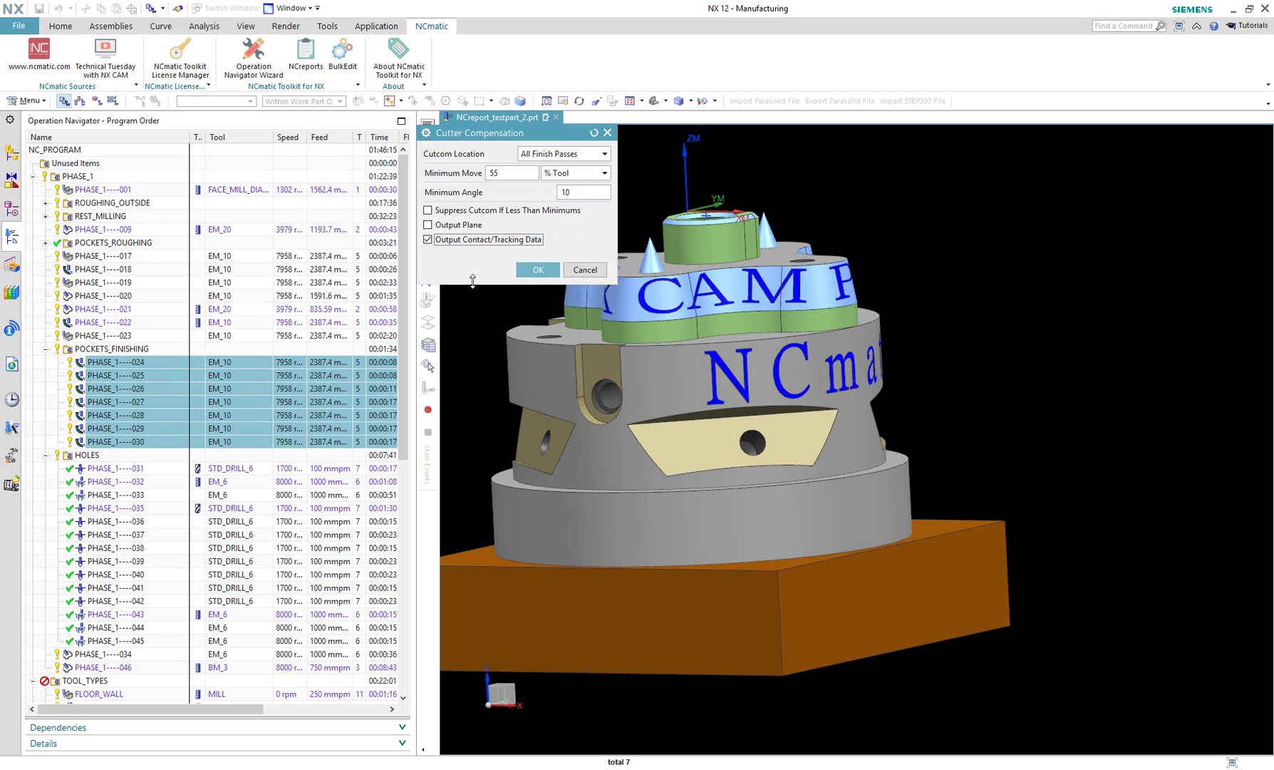
click(539, 269)
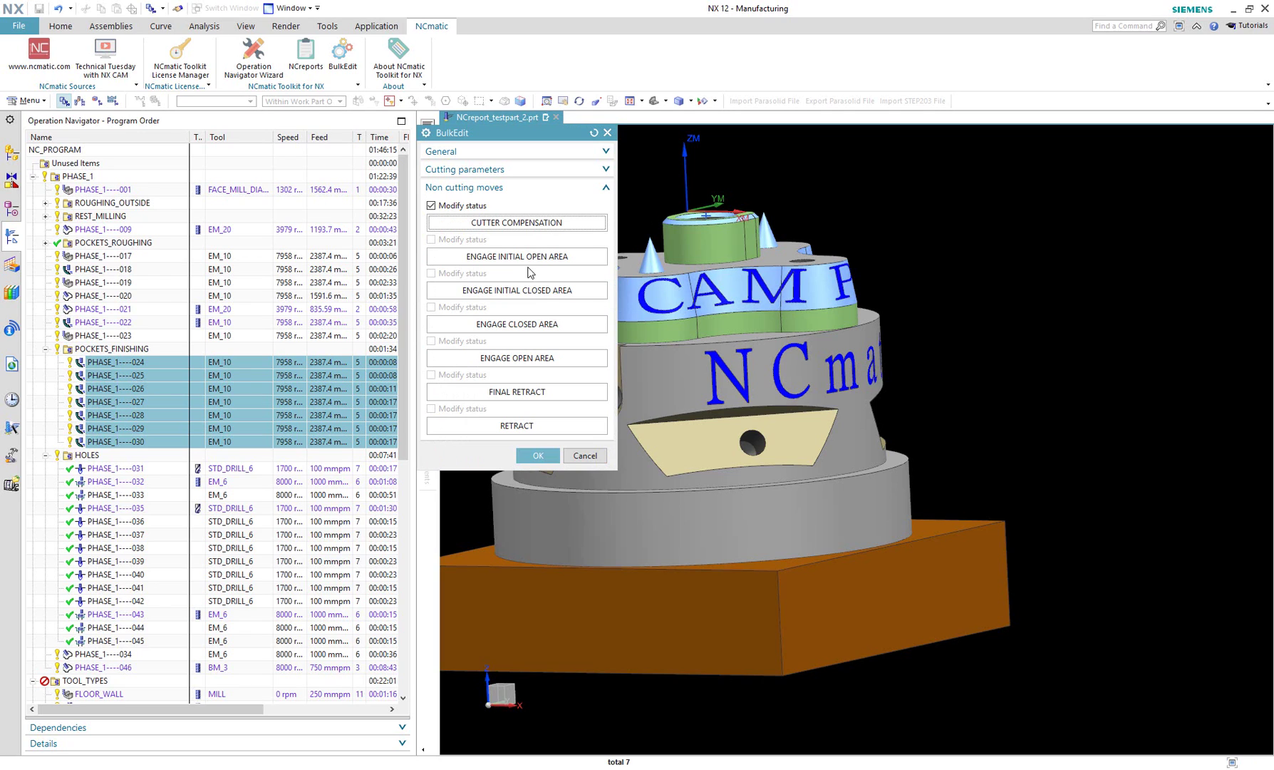
click(537, 456)
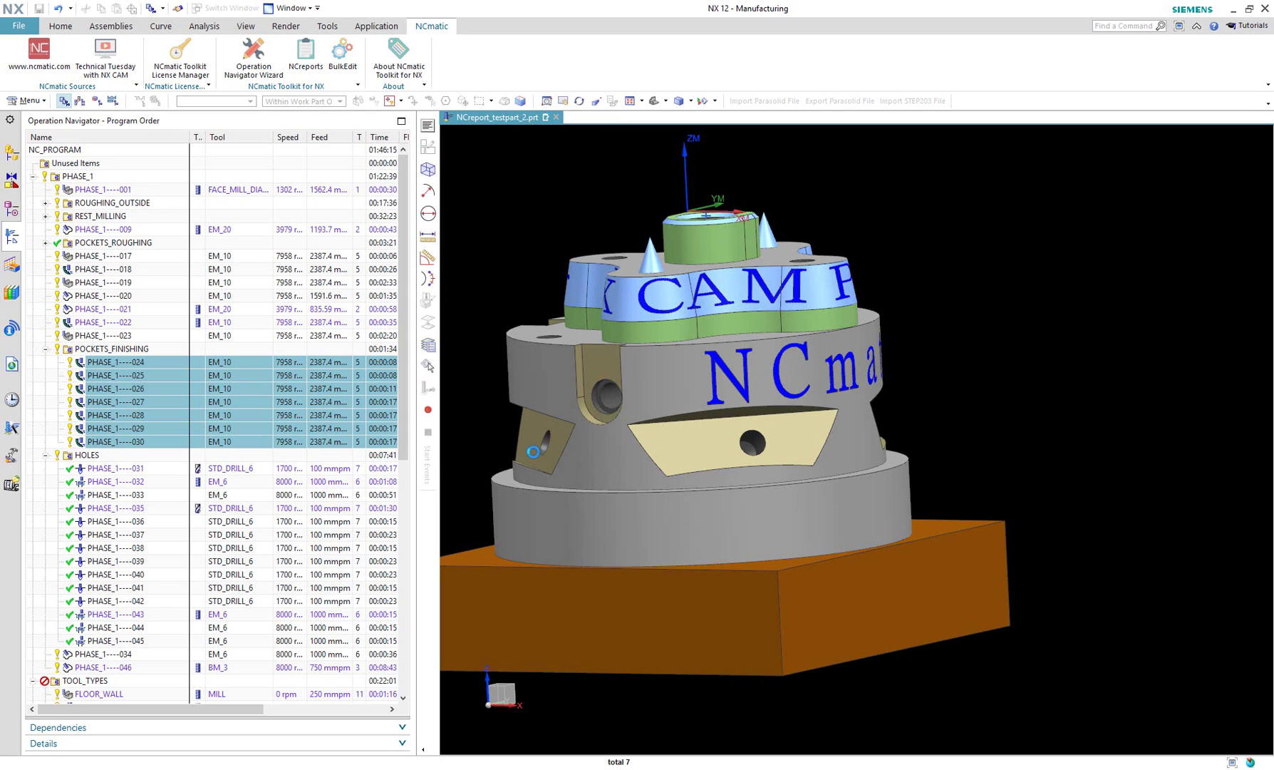
click(635, 408)
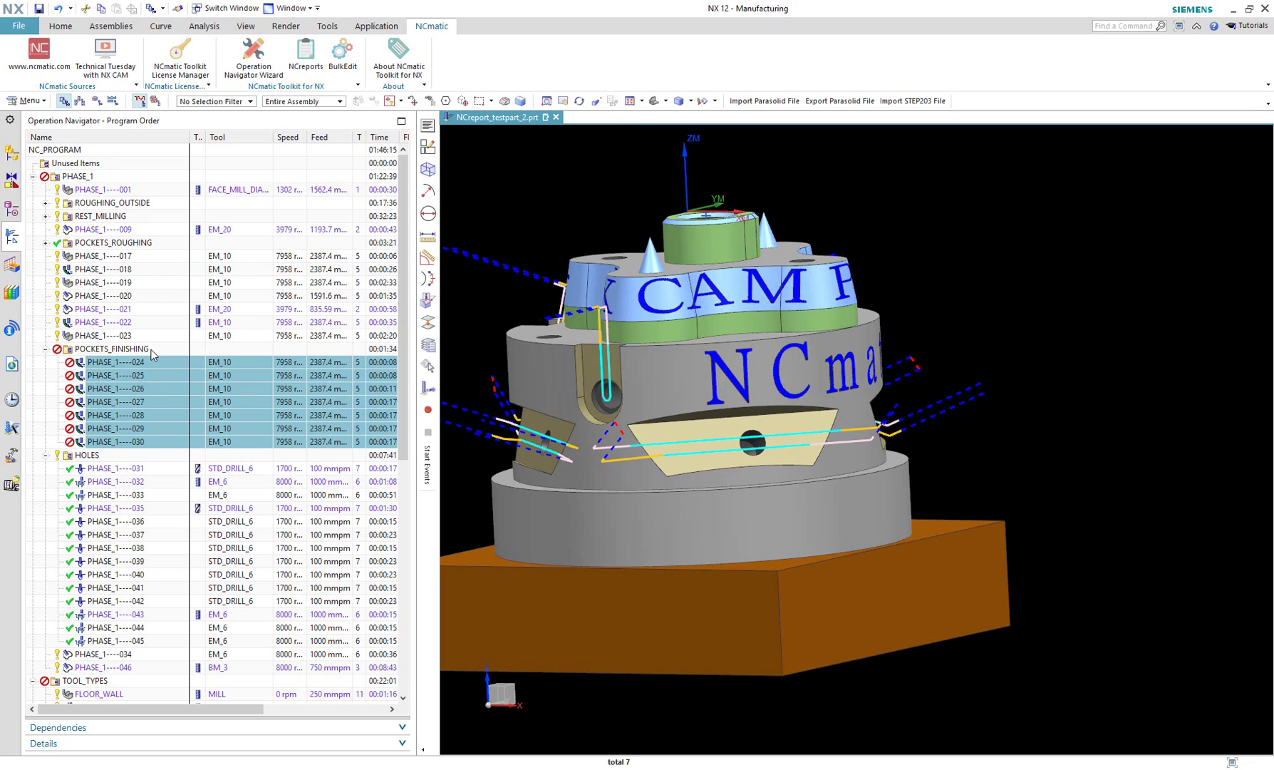
Generate and accept the POCKETS_FINISHING tool paths, then orbit the model to inspect them.
click(111, 350)
click(61, 26)
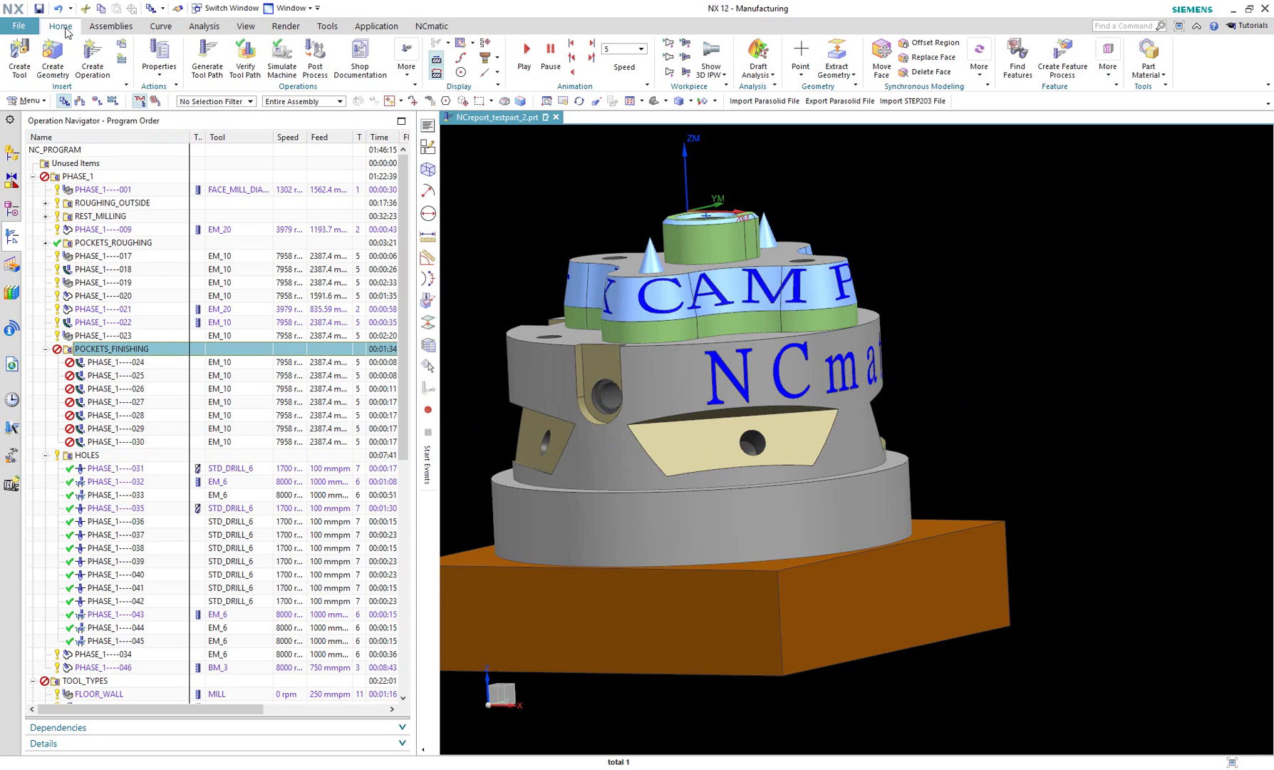
click(207, 60)
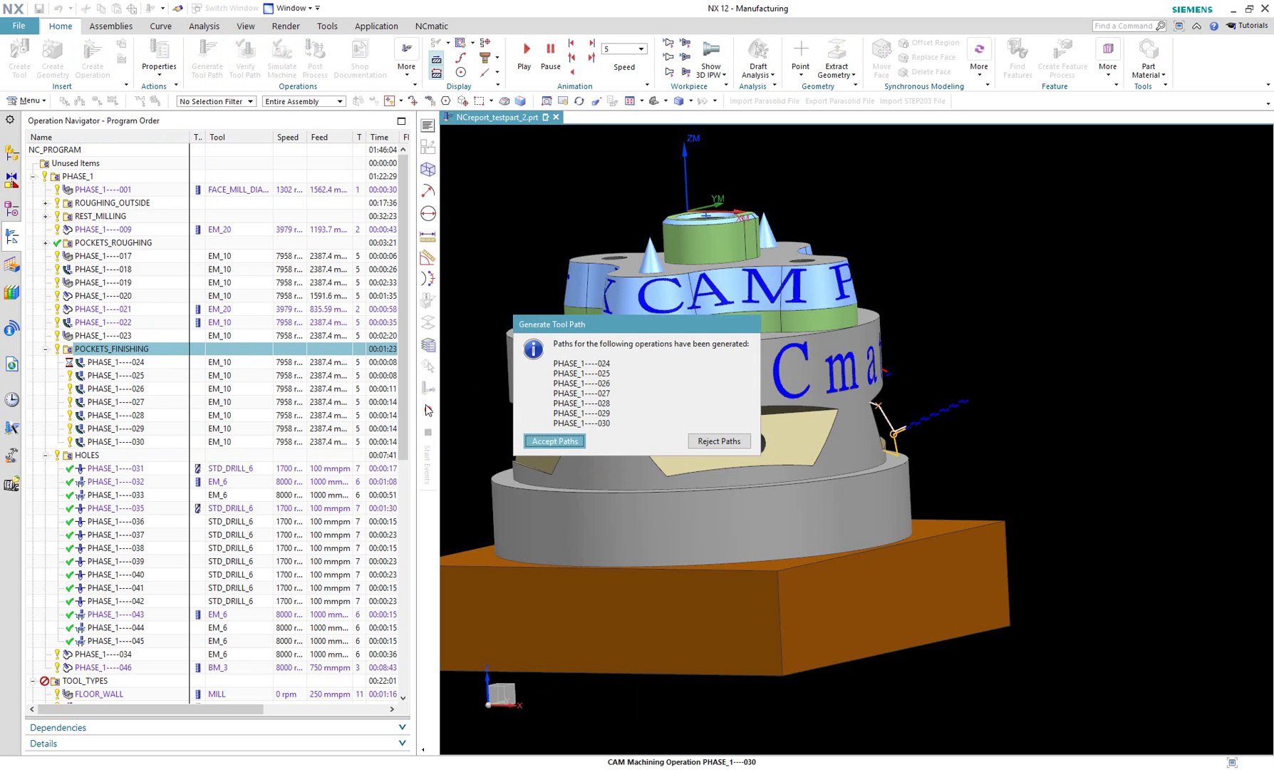
key(Return)
click(115, 362)
shift+click(115, 442)
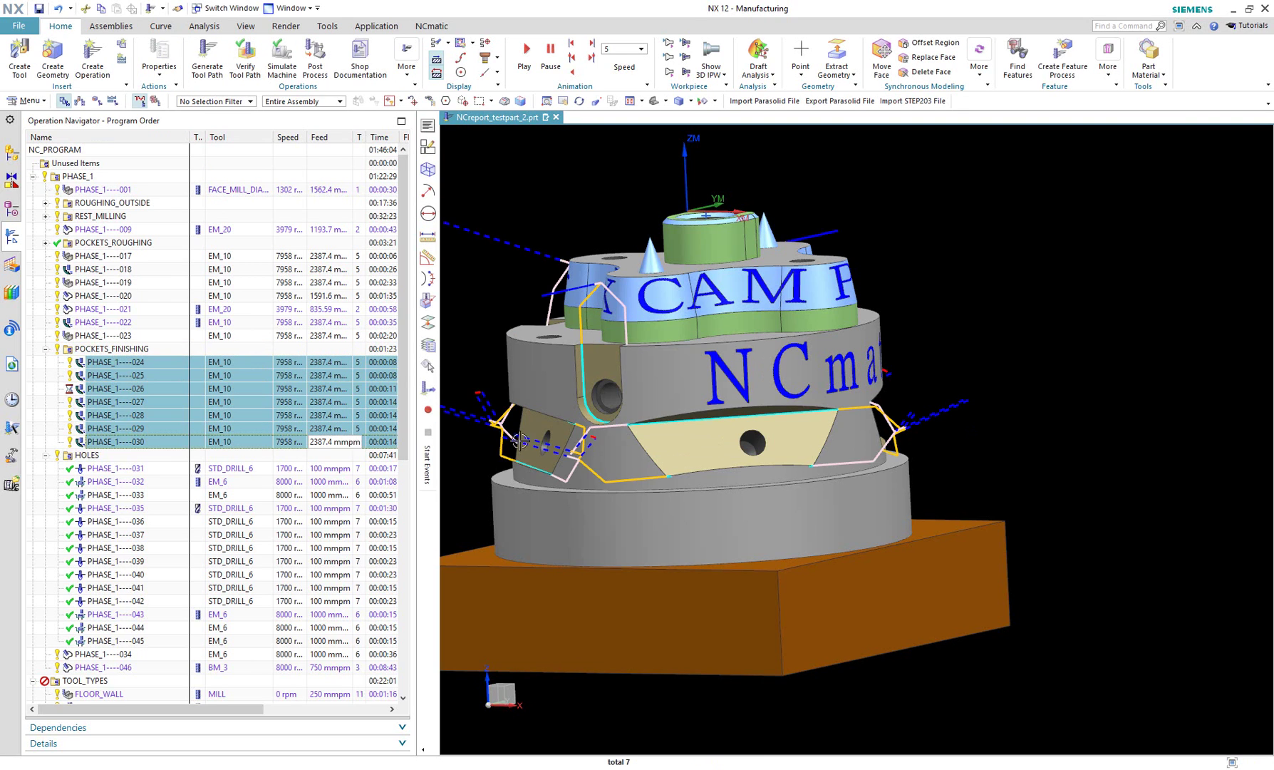
middle_drag(587, 443, 945, 489)
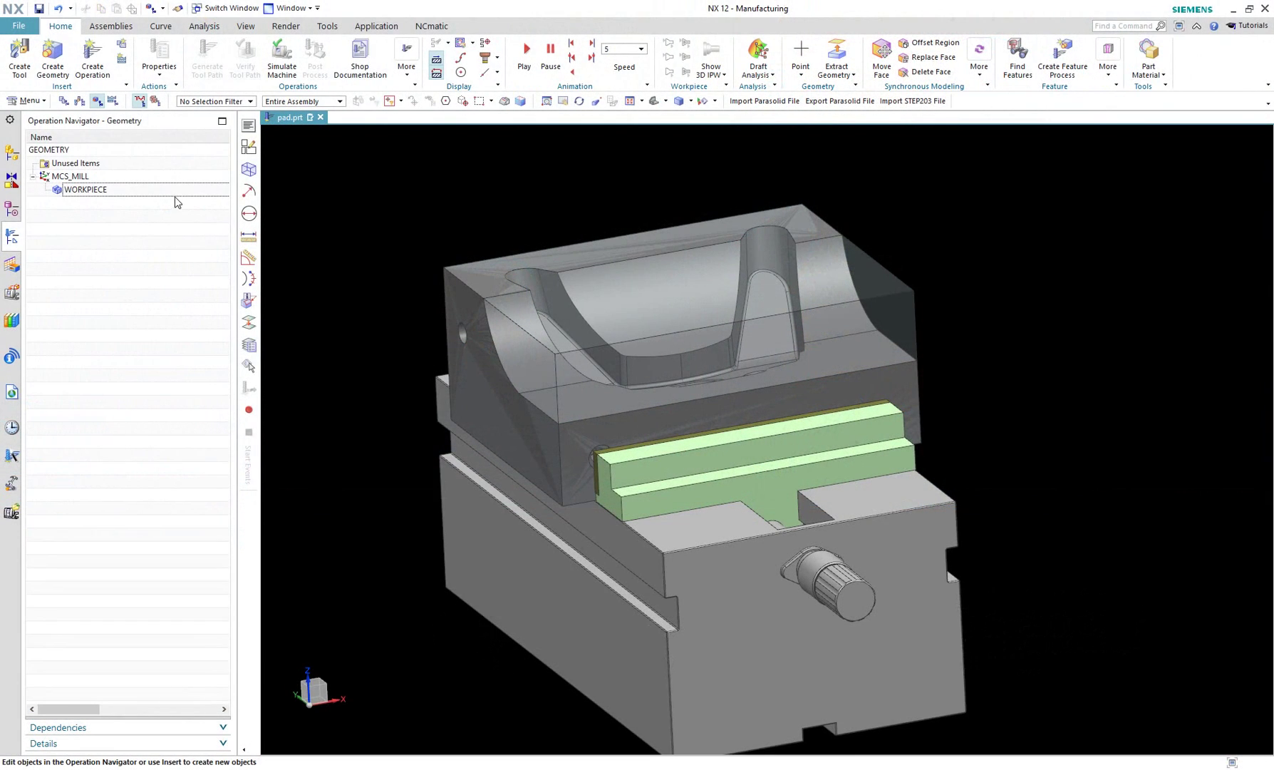
Edit WORKPIECE and try selecting the solid body as part geometry, clearing each attempt.
double_click(150, 191)
click(399, 172)
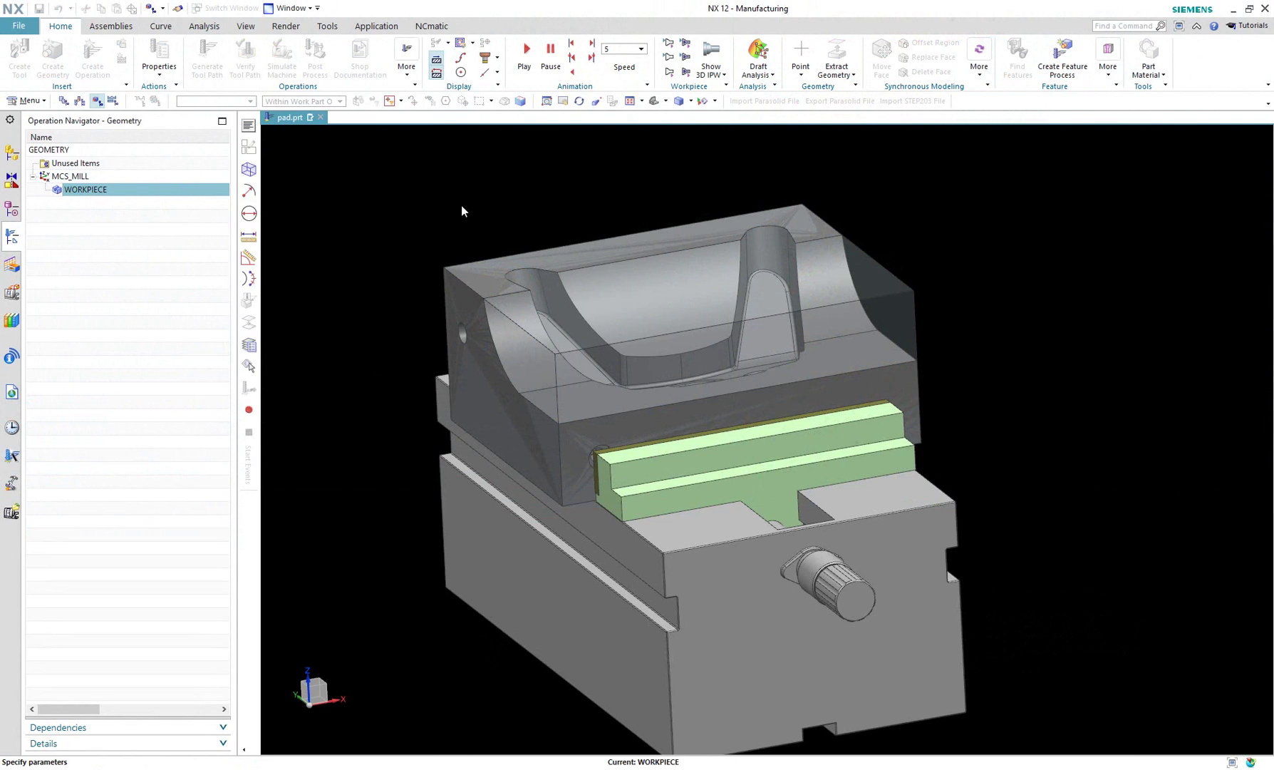
click(575, 331)
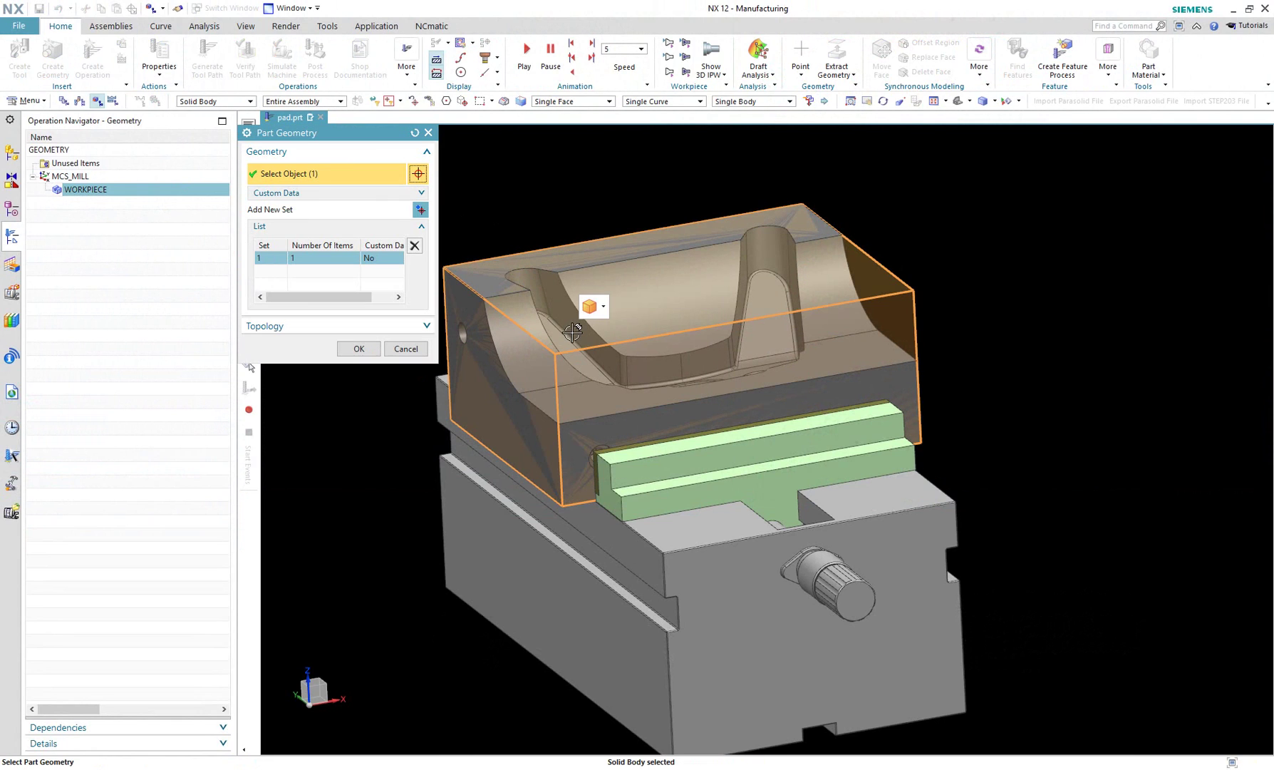
click(415, 246)
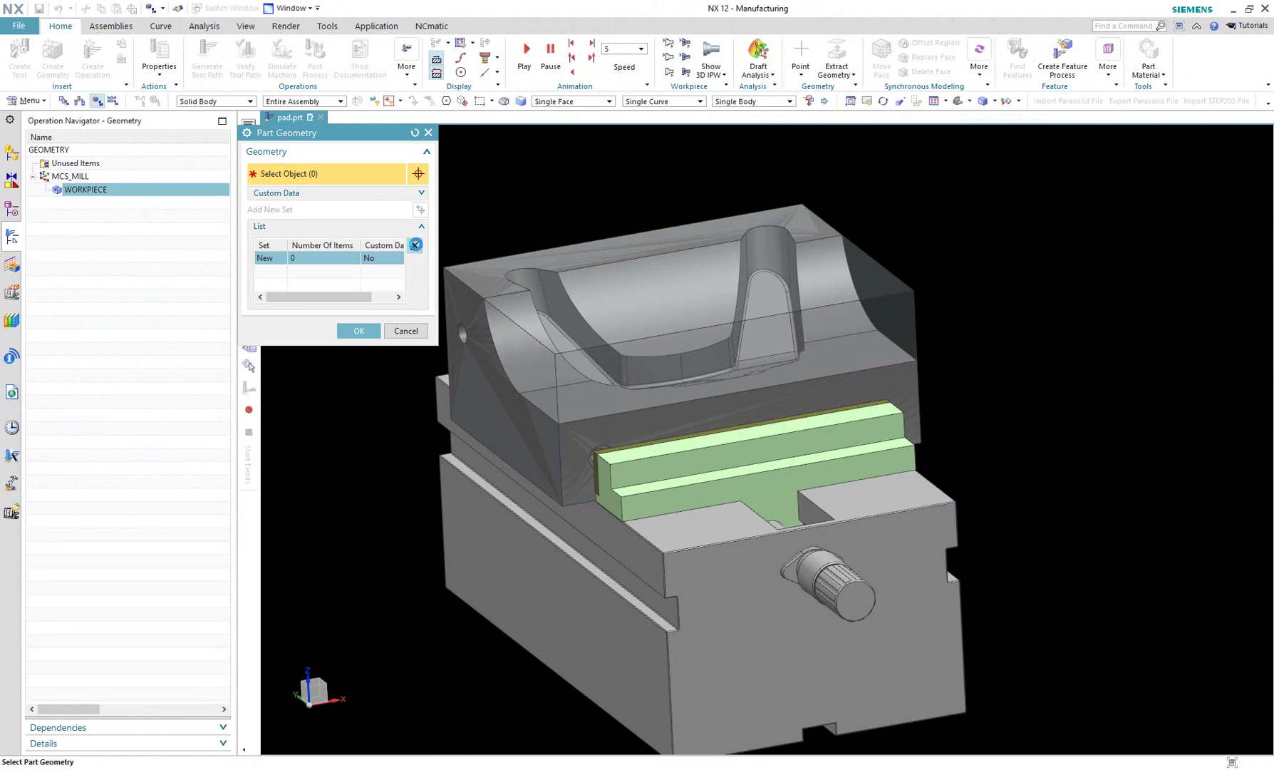
click(612, 272)
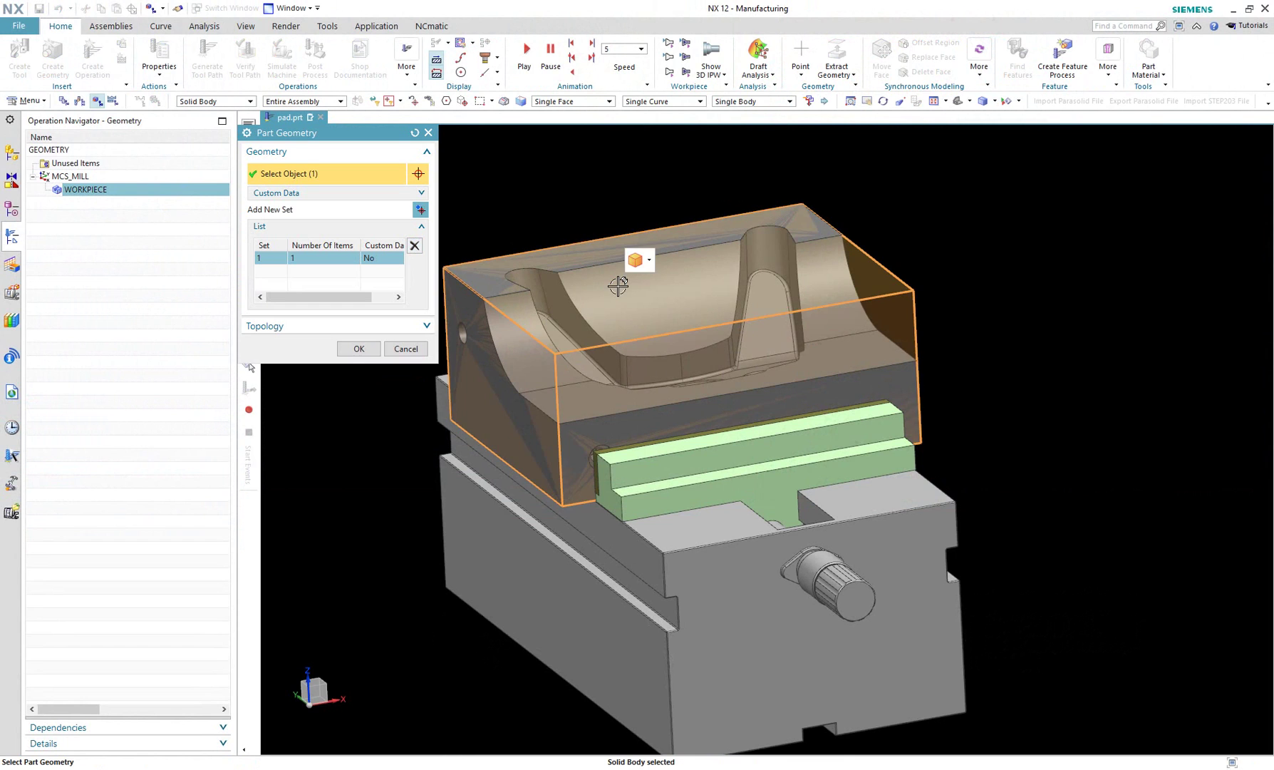
click(414, 247)
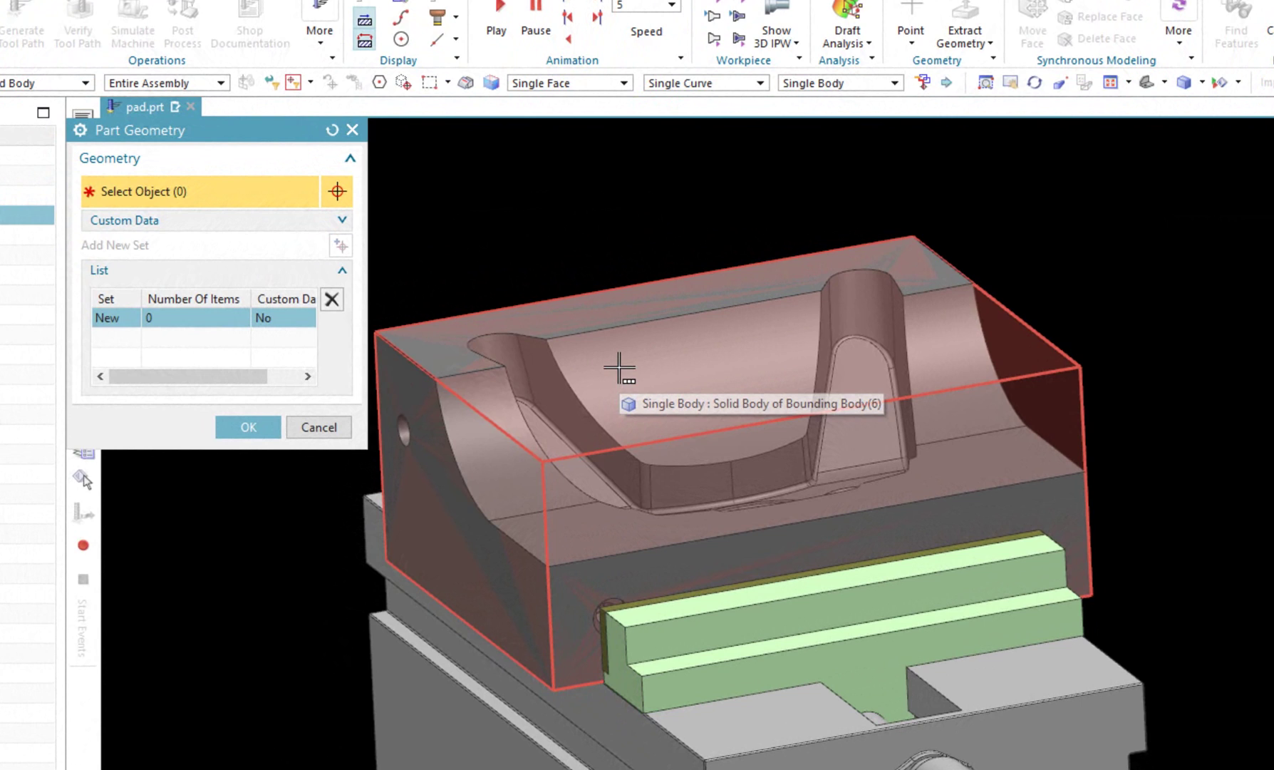
Choose the pocketed pad body from QuickPick as the part geometry and start the blank selection.
click(620, 368)
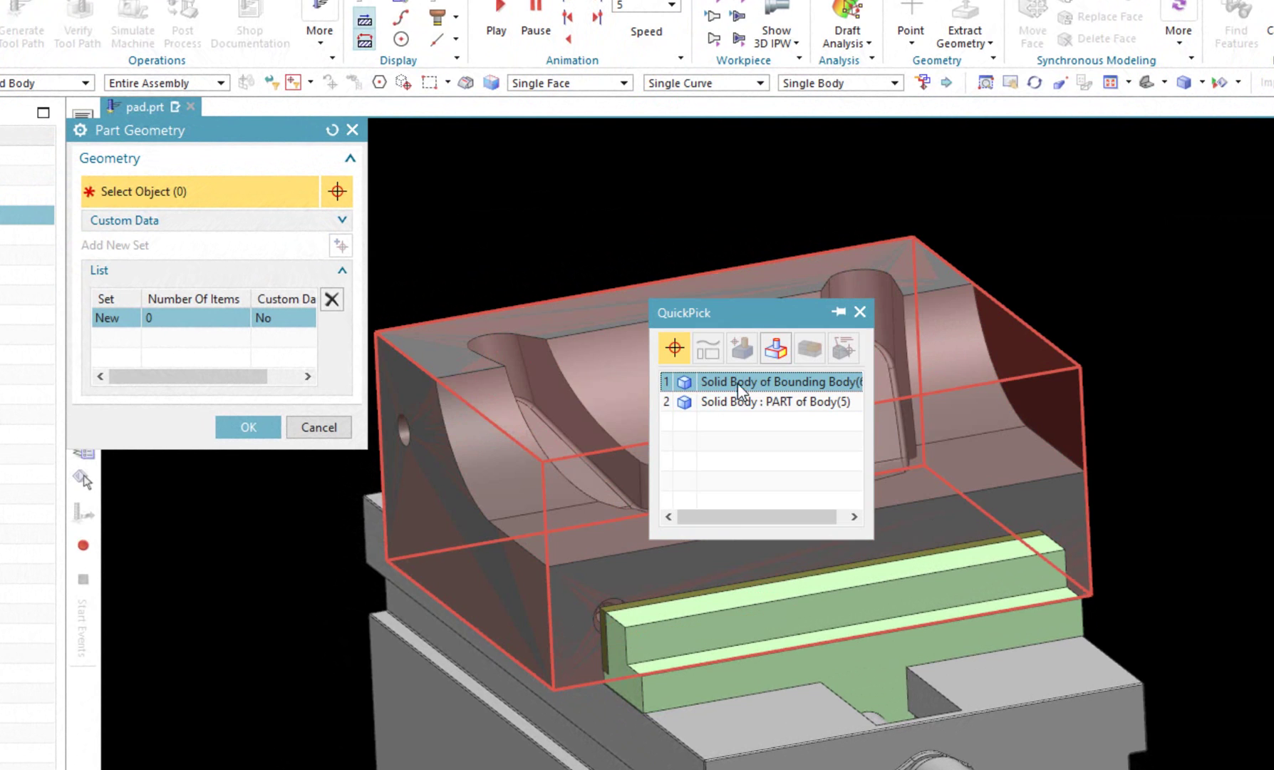
mouse_move(745, 312)
mouse_down()
mouse_move(1008, 311)
mouse_move(869, 213)
mouse_up()
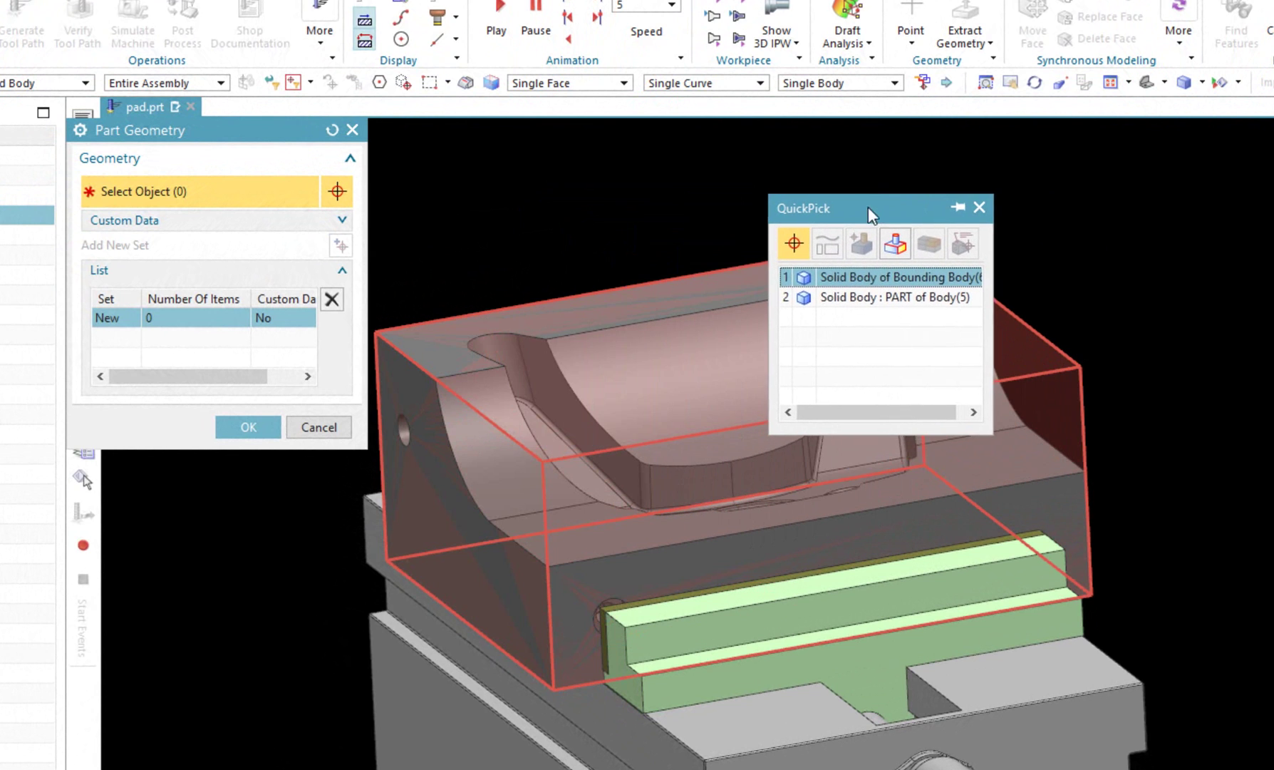
click(913, 297)
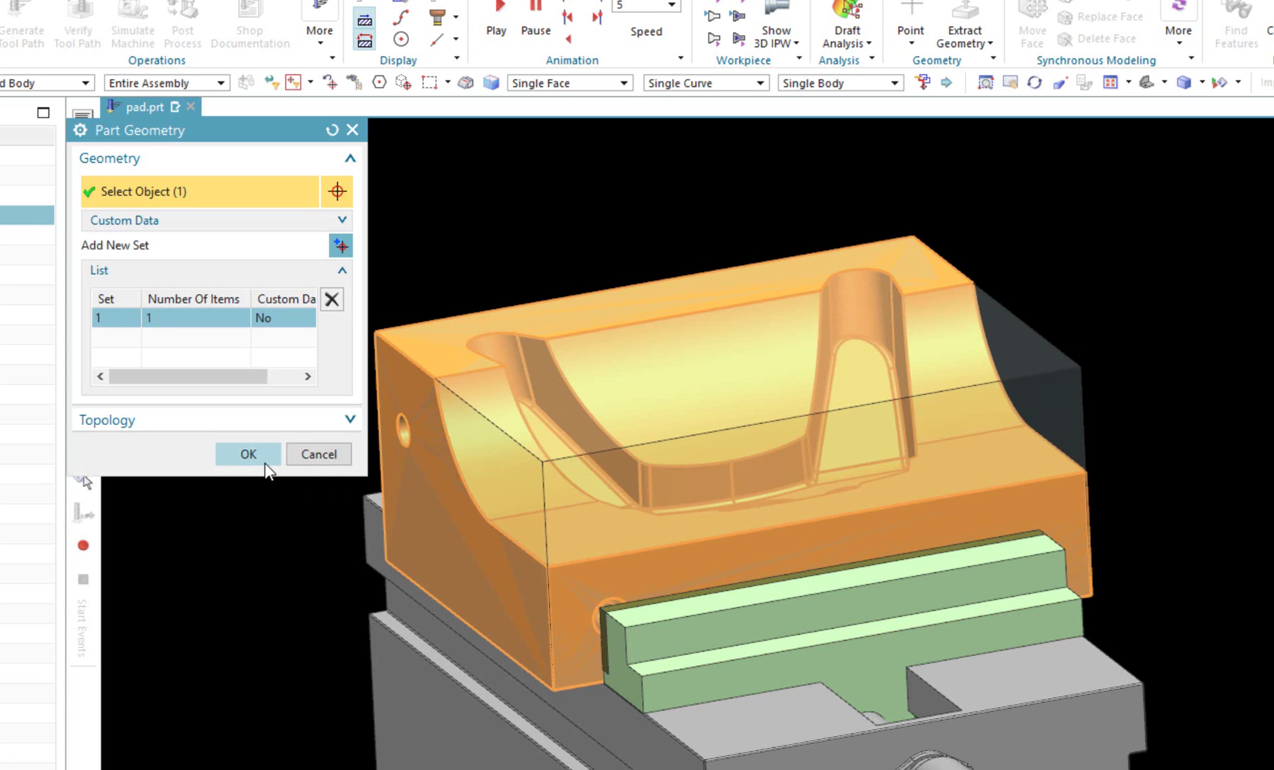
click(248, 453)
click(303, 226)
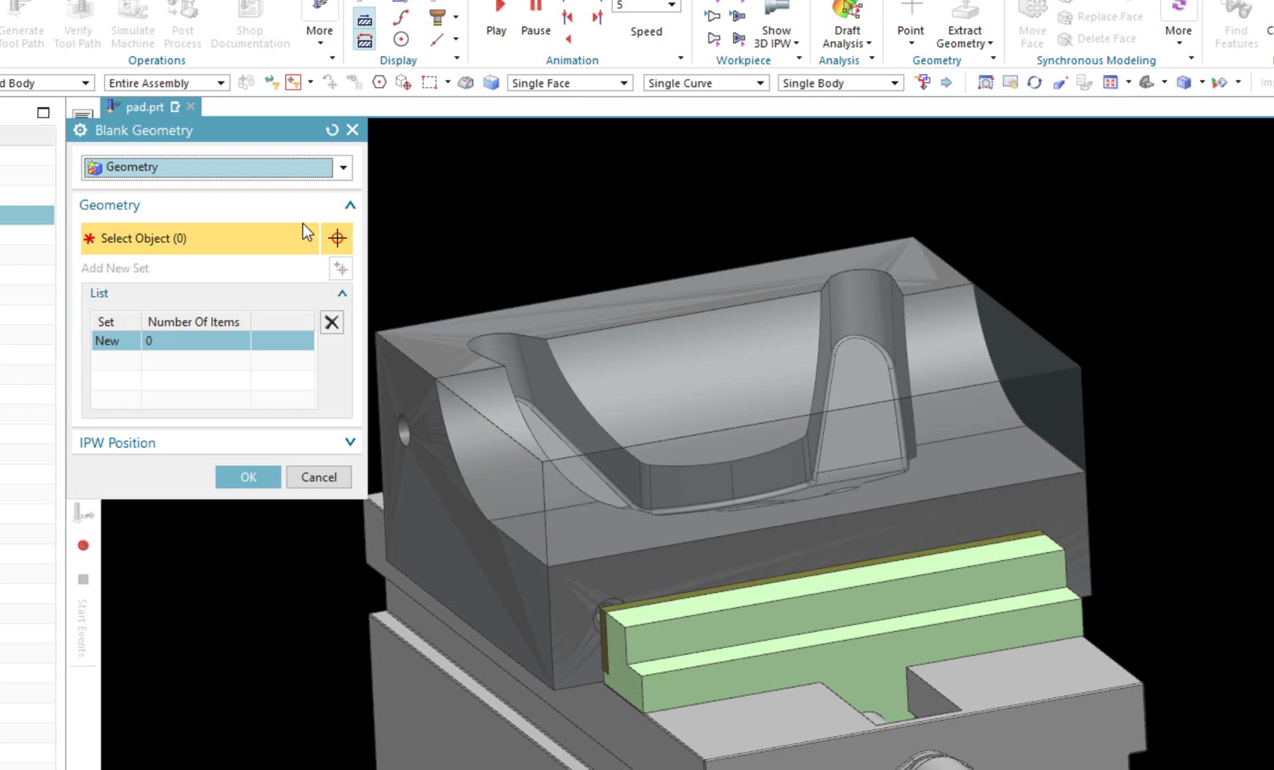
Choose the pad's bounding block from the QuickPick list as the workpiece blank.
click(678, 365)
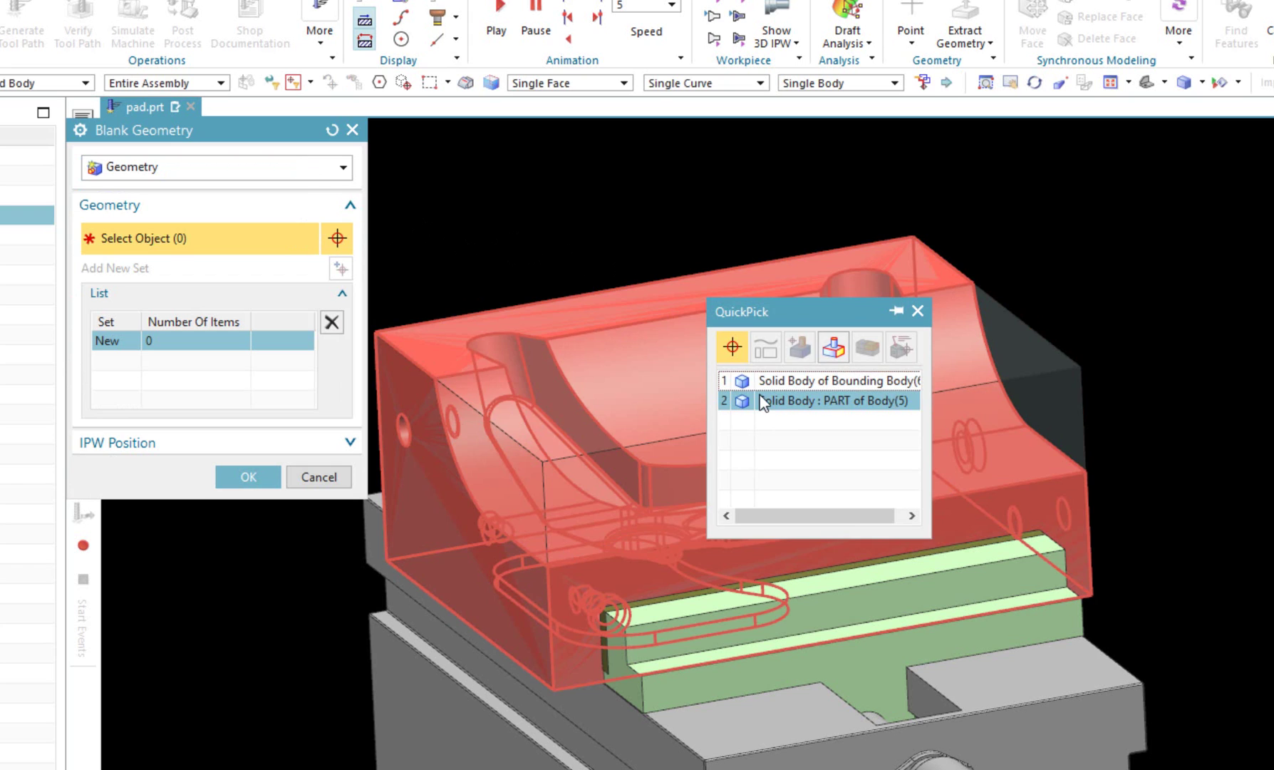
click(770, 400)
click(260, 505)
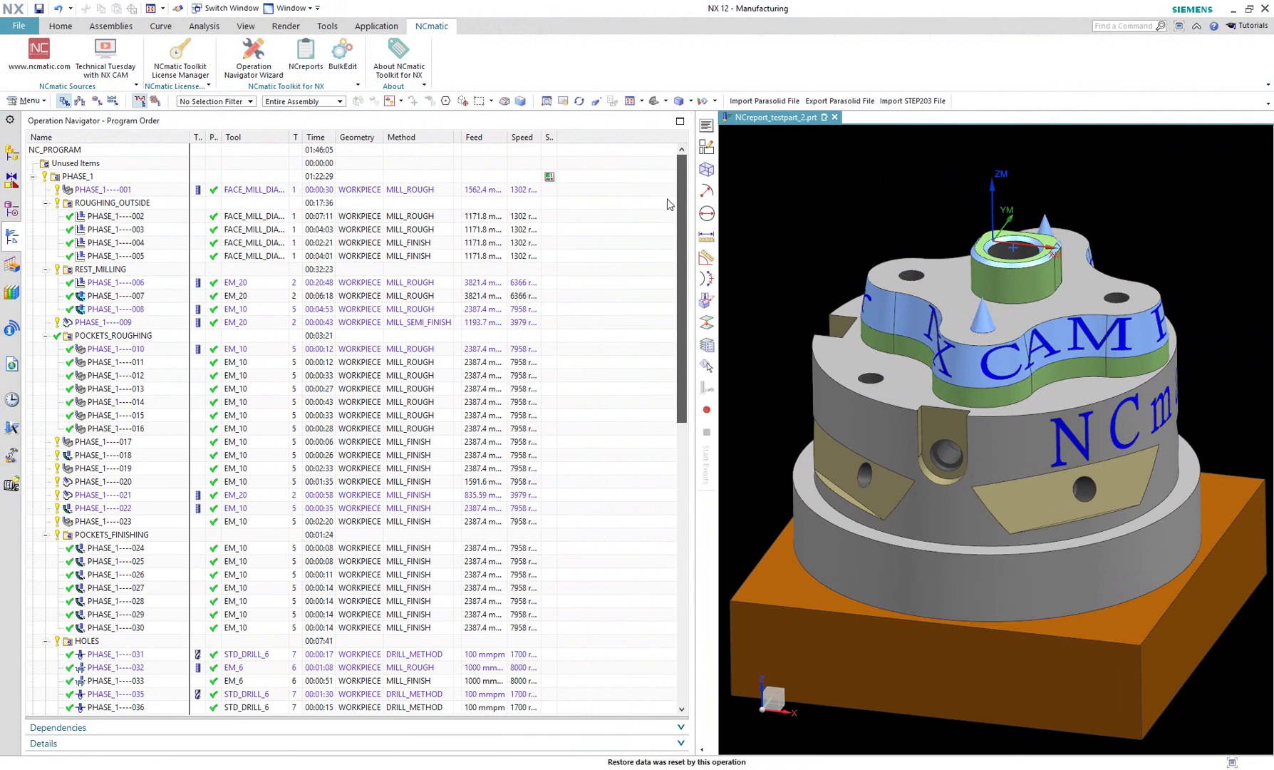
Export the Operation Navigator's program order listing to an HTML page in the browser.
right_click(630, 246)
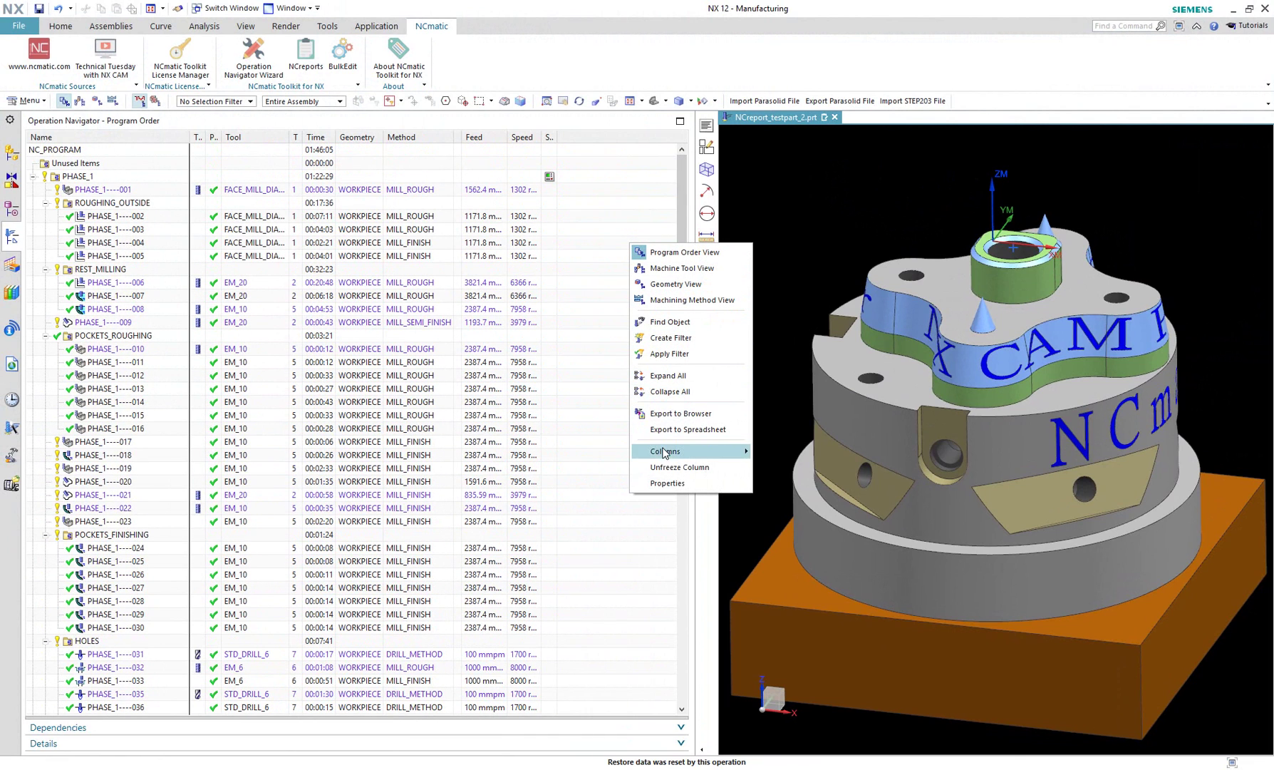
click(735, 417)
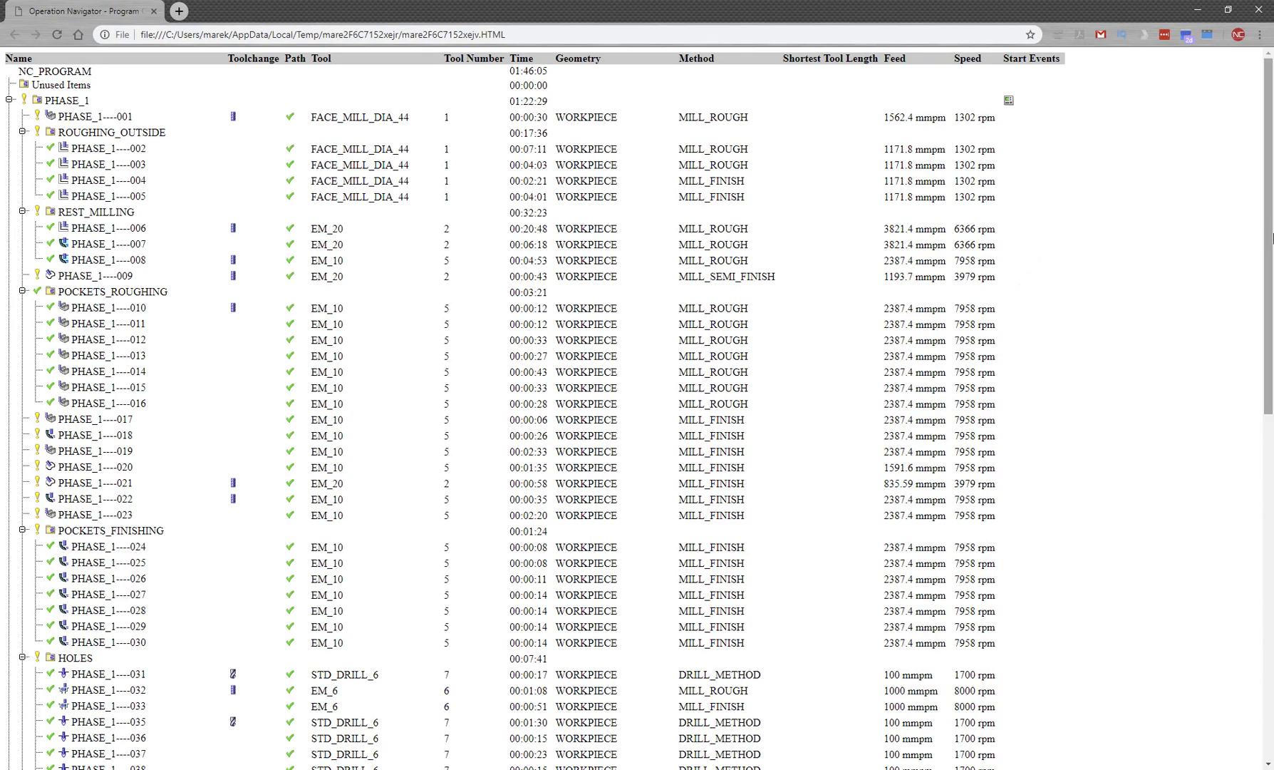
ctrl+scroll(1180, 316, down, 1)
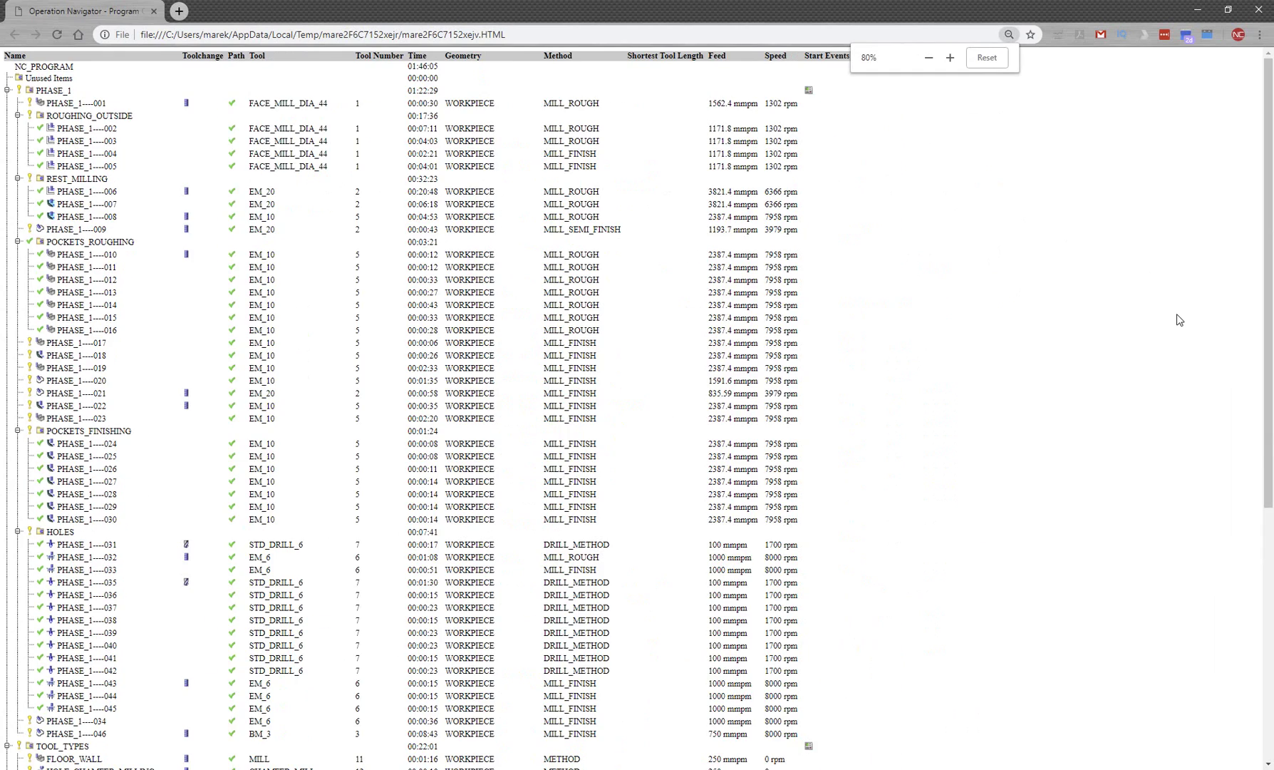
scroll(1251, 242, down, 1)
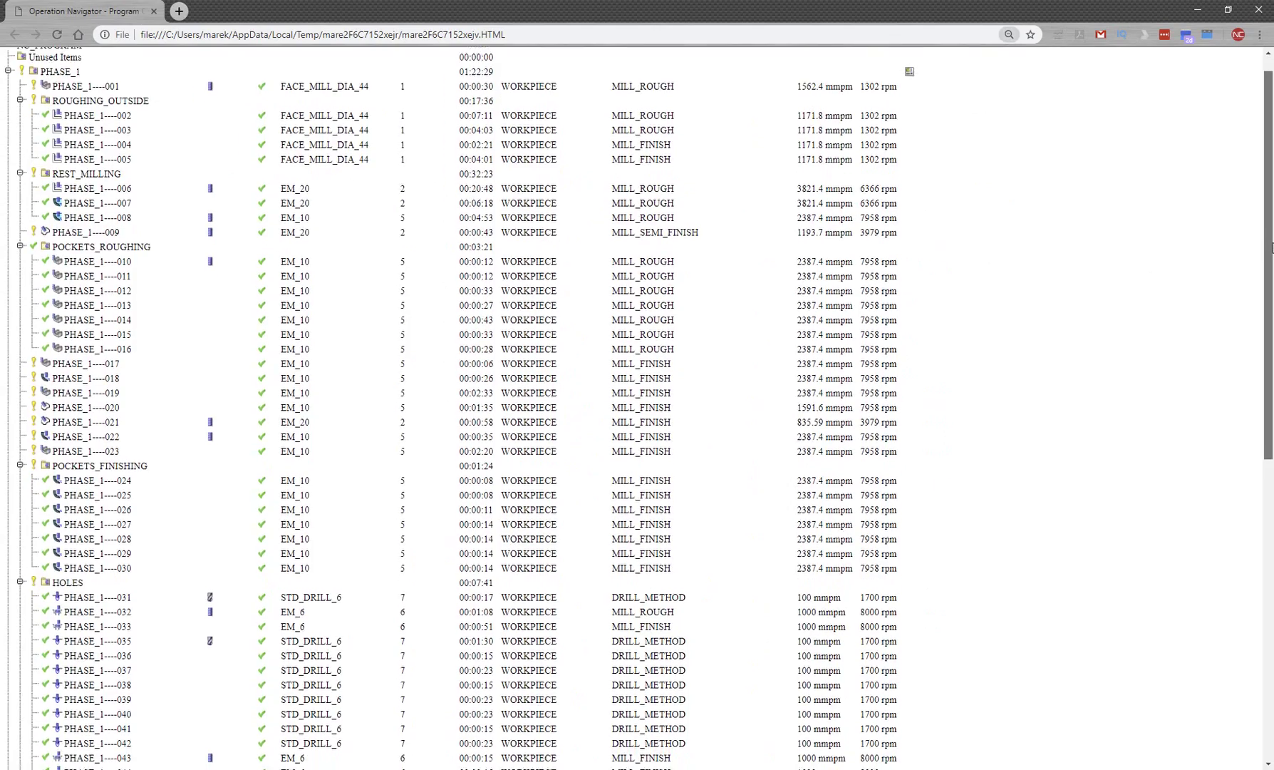
scroll(1219, 405, down, 2)
scroll(1219, 520, down, 2)
Jump back to the top of the exported table and close Chrome to return to NX.
key(Home)
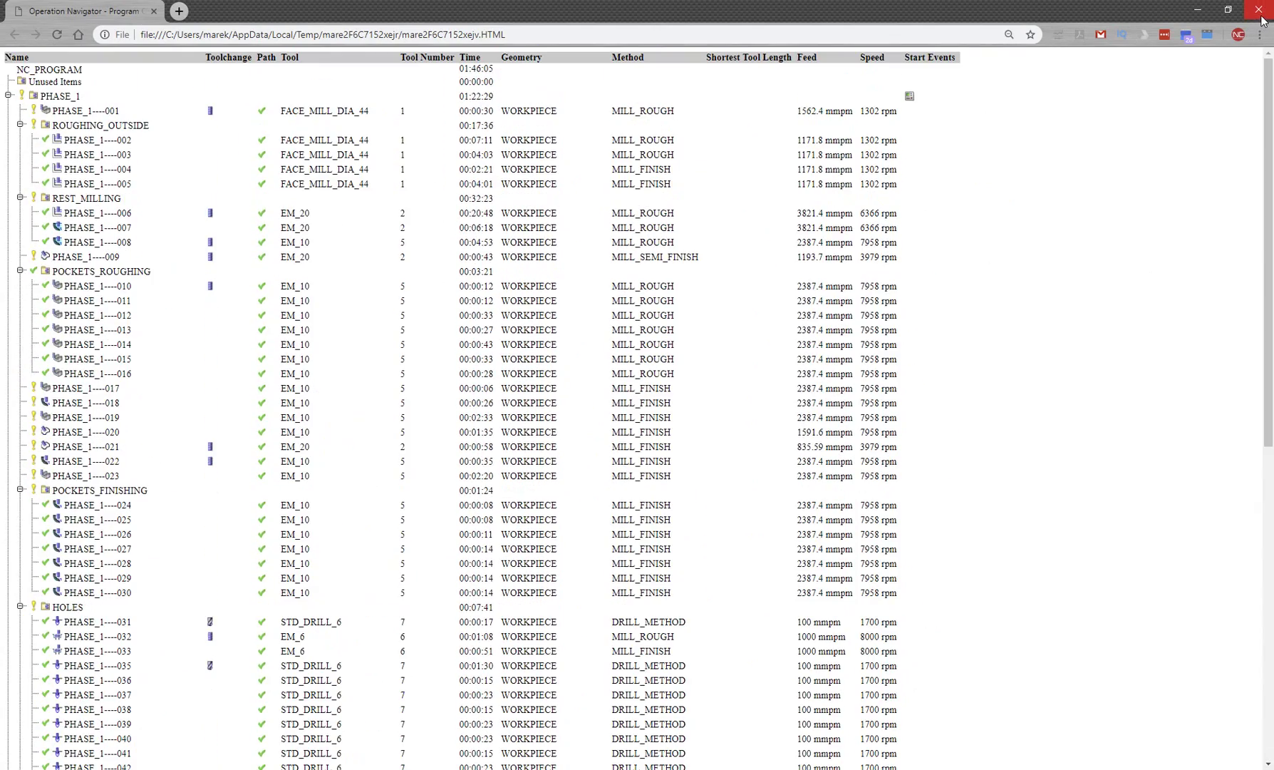
click(1258, 12)
Hide the Start Events navigator column and bring up the full column configuration.
right_click(617, 221)
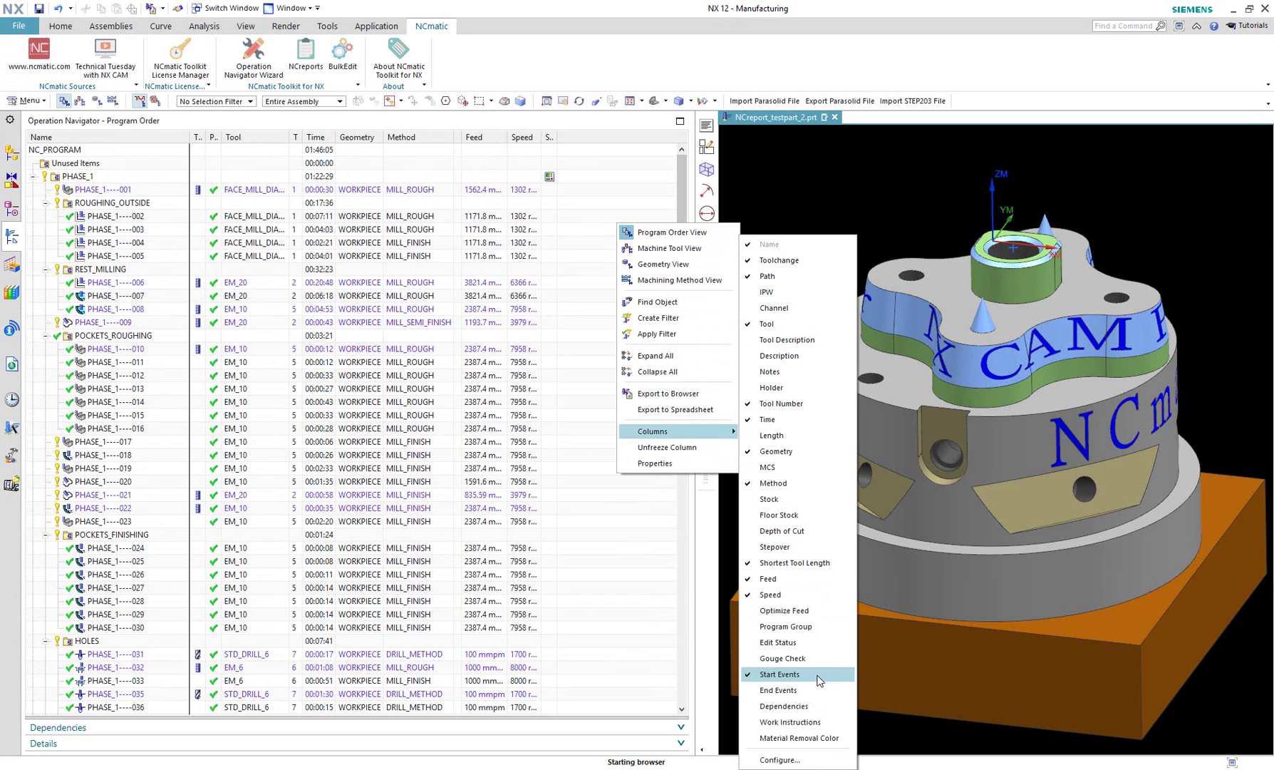
click(819, 679)
right_click(592, 470)
mouse_move(628, 674)
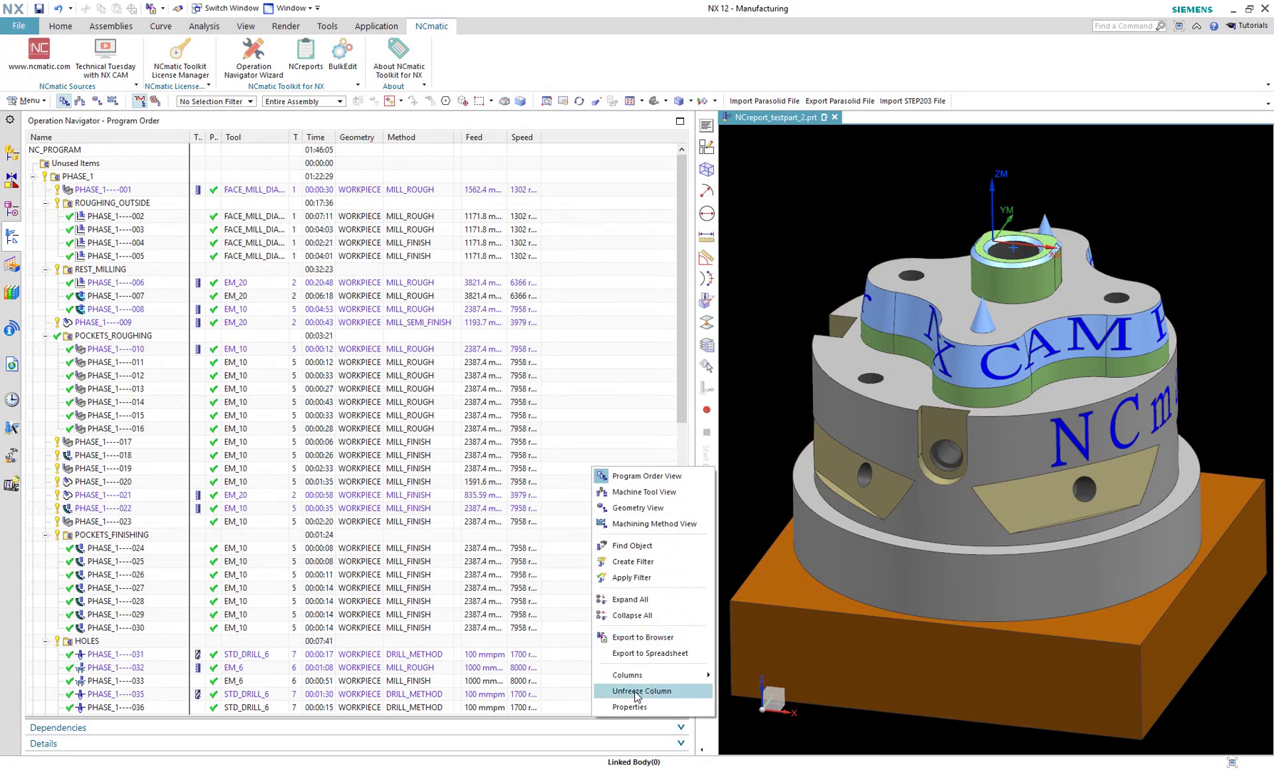
click(746, 759)
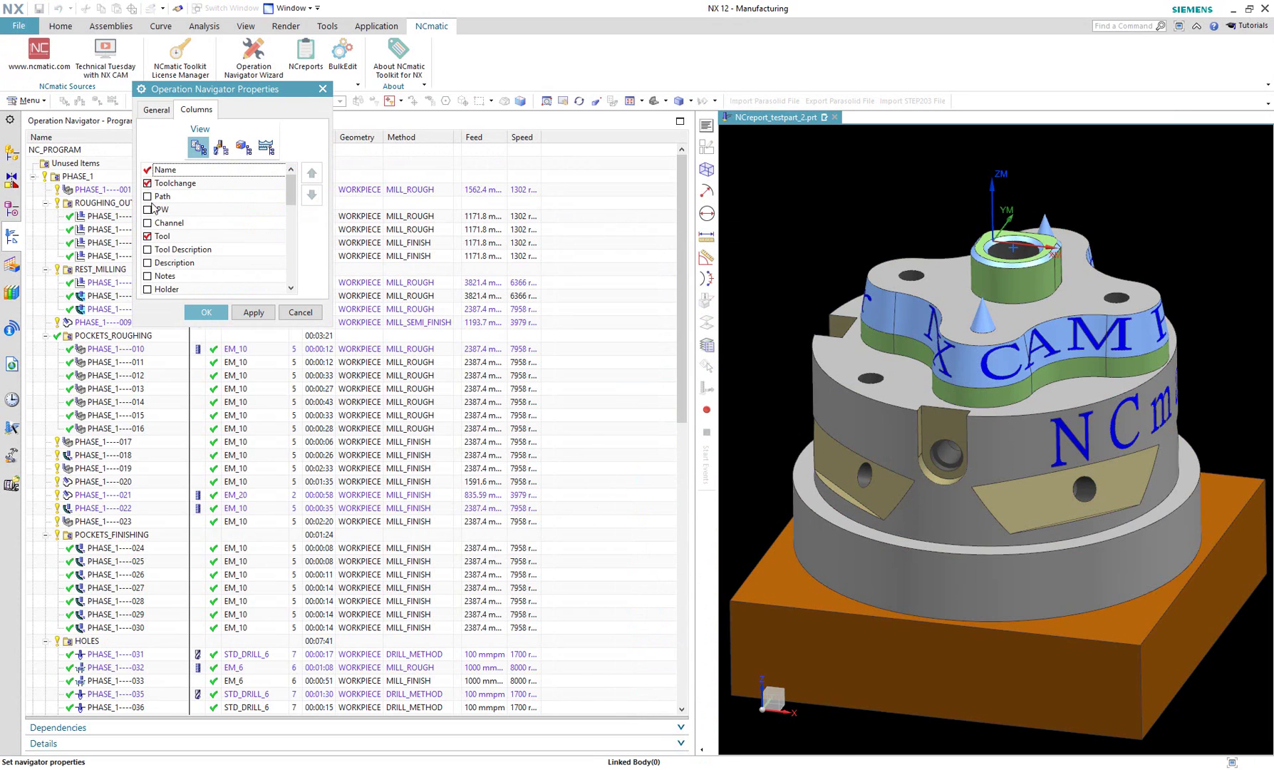
scroll(226, 247, down, 2)
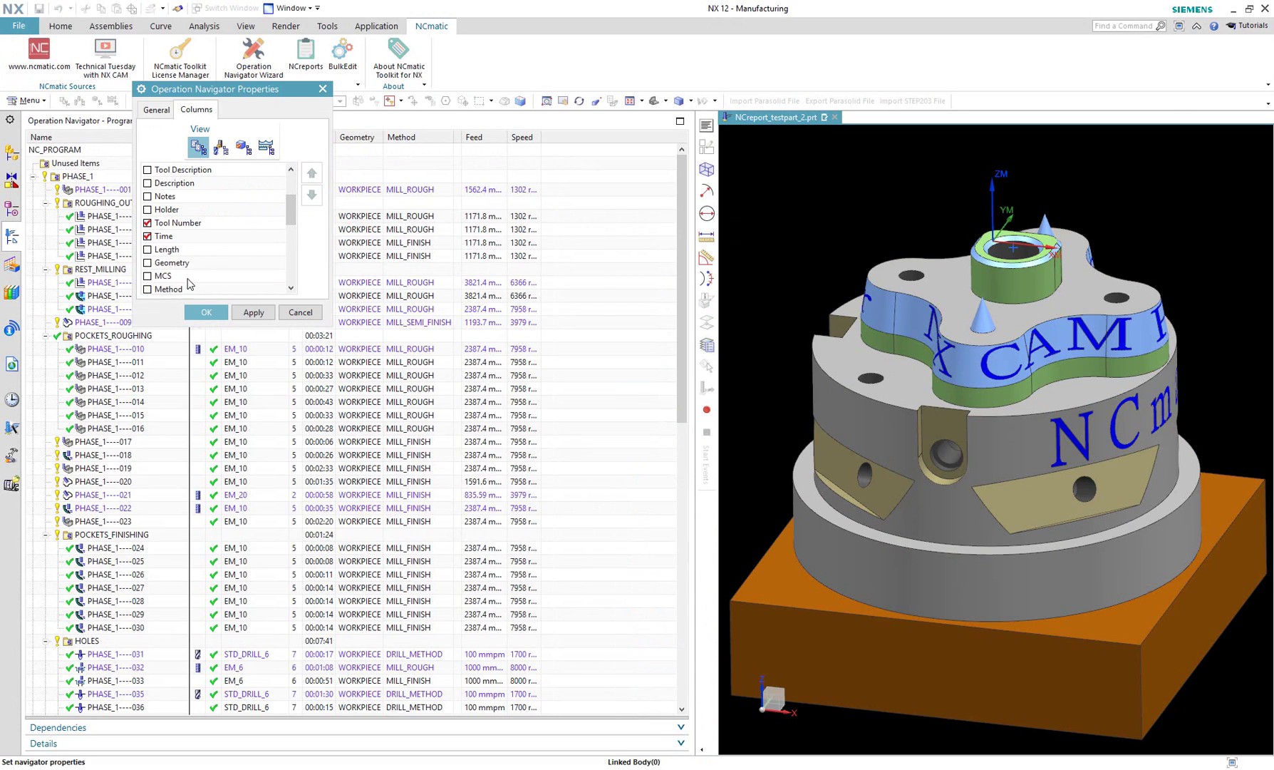
scroll(216, 272, down, 2)
scroll(235, 262, down, 1)
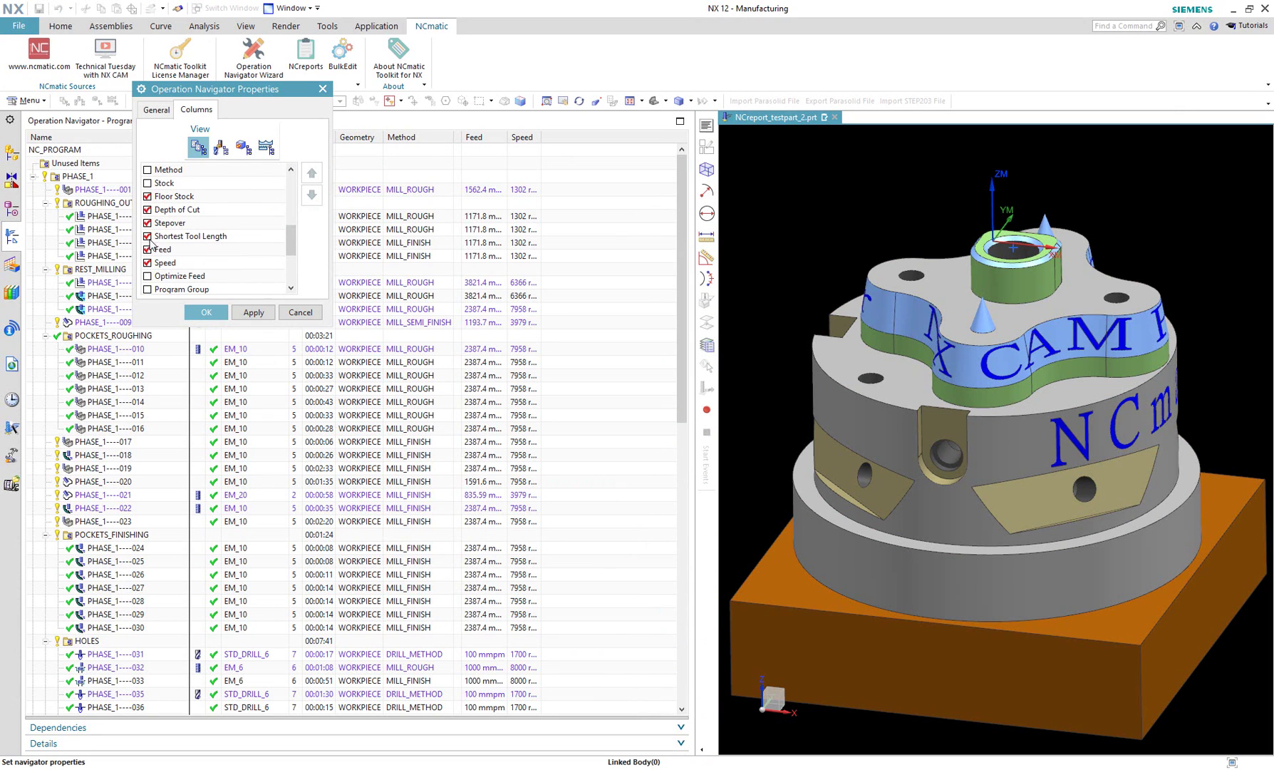
scroll(147, 246, down, 2)
scroll(189, 249, down, 1)
scroll(195, 246, up, 2)
Move the Speed column up four places so it sits just after Tool.
click(165, 235)
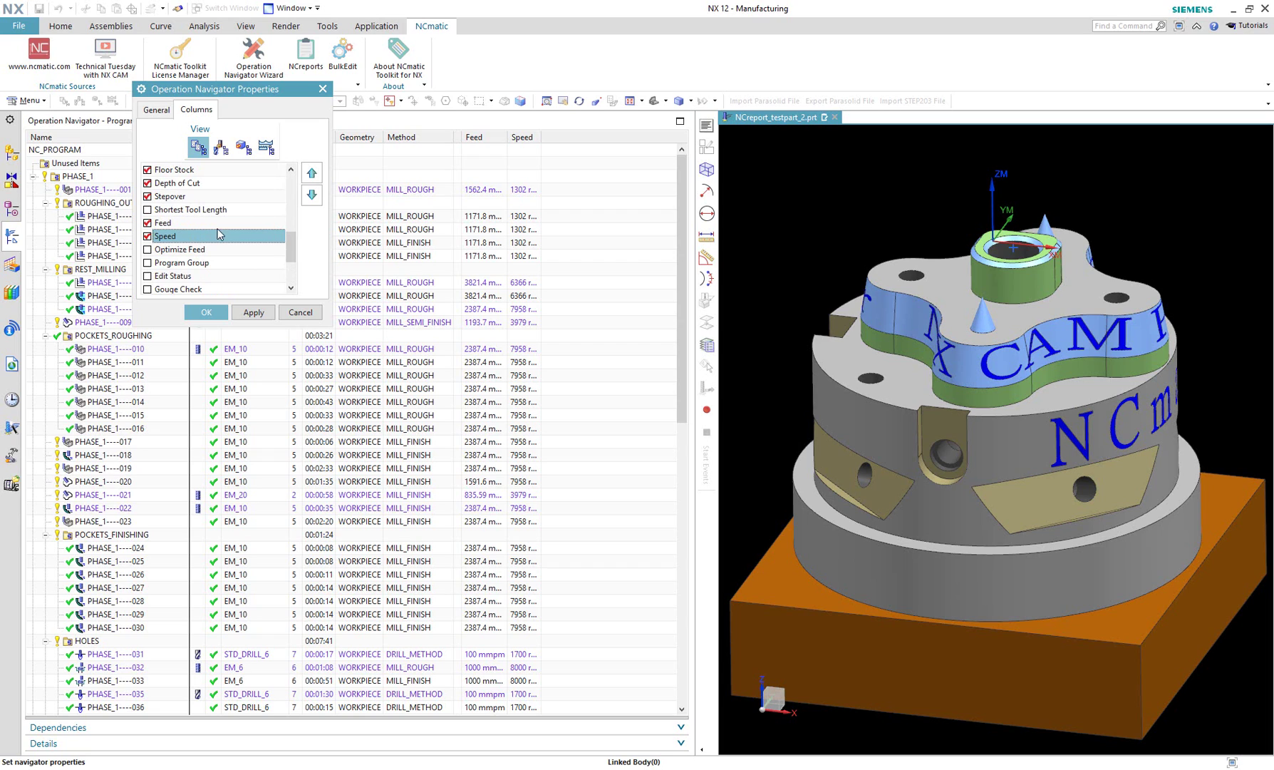
click(312, 174)
click(312, 174)
click(312, 174)
click(312, 174)
scroll(209, 249, down, 5)
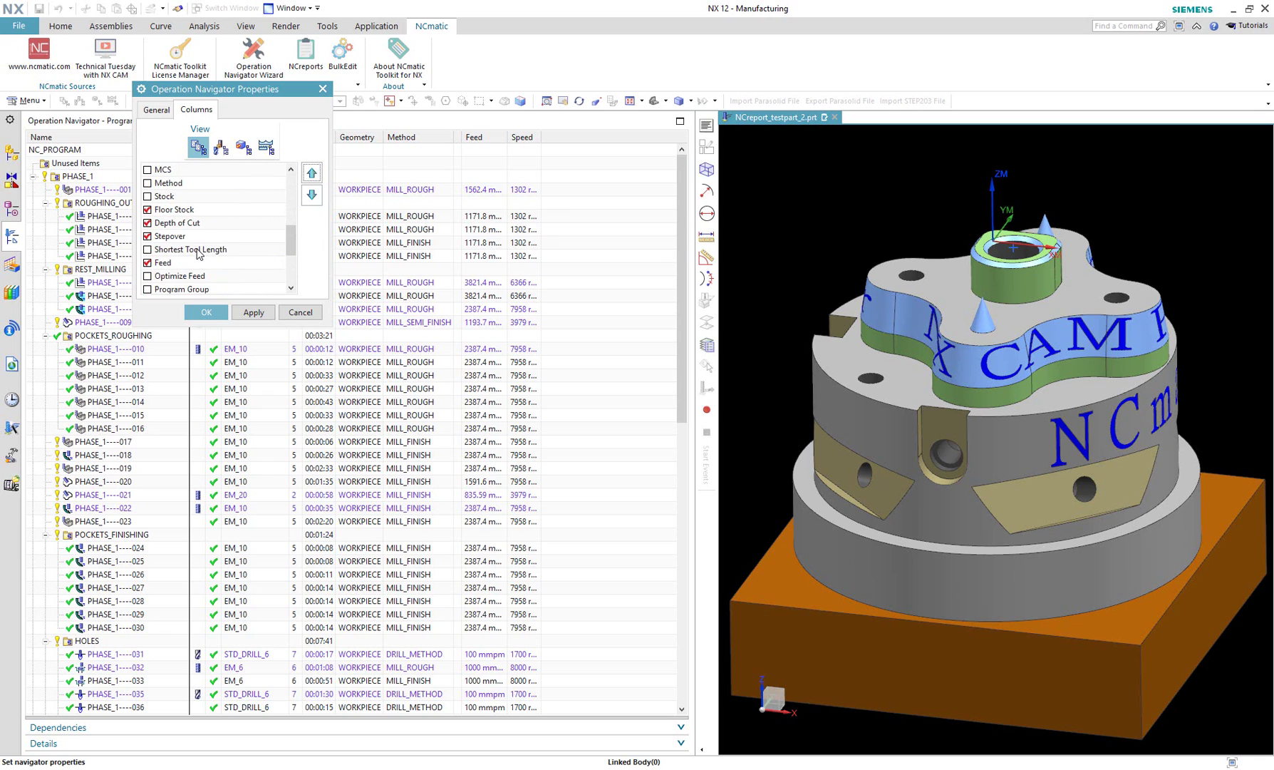
Move the Feed column up four places to follow Speed, and apply the layout.
click(198, 225)
click(312, 174)
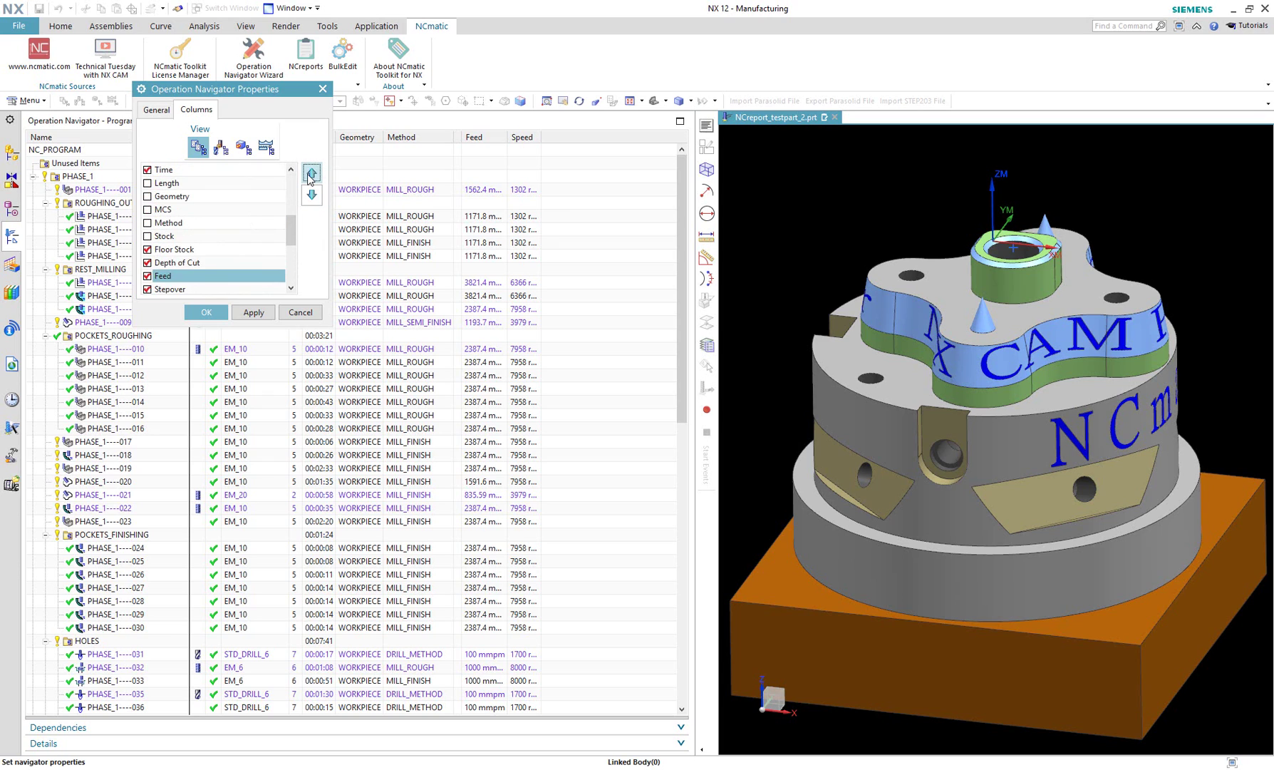
click(311, 174)
click(312, 174)
click(312, 174)
click(311, 174)
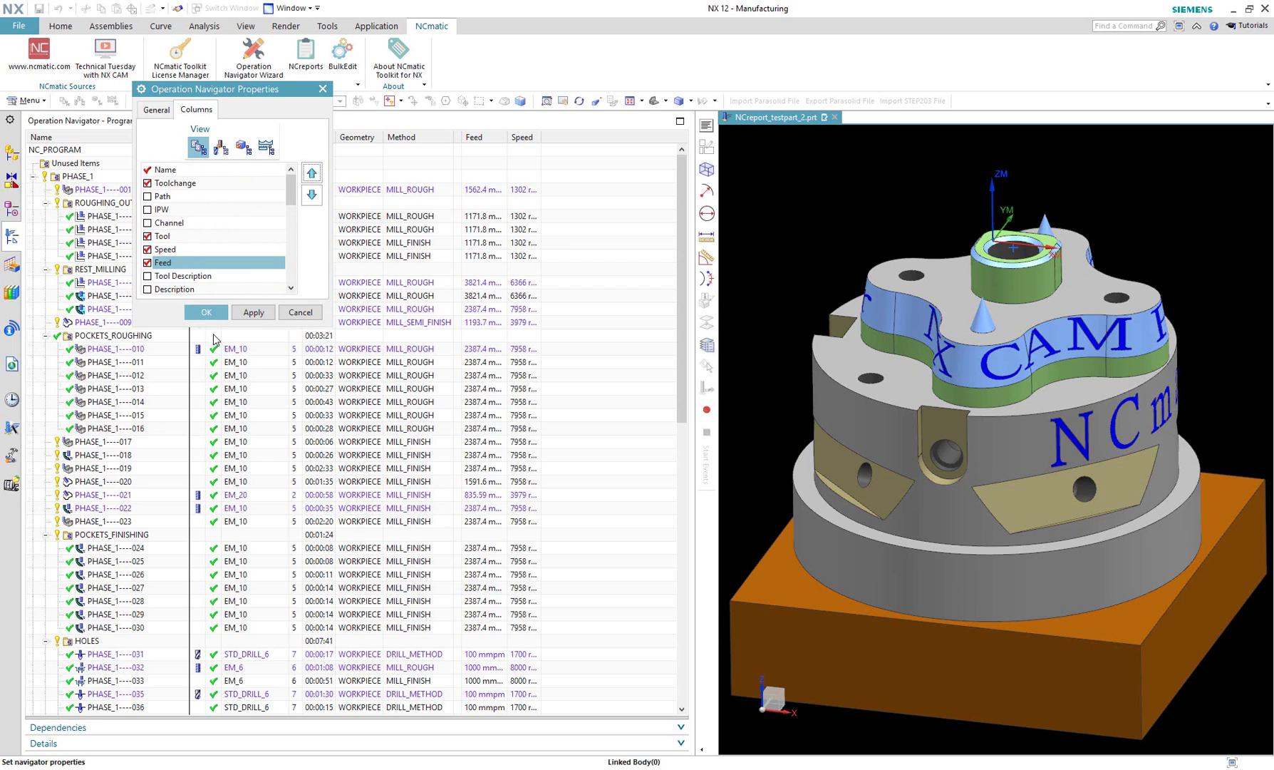
click(208, 312)
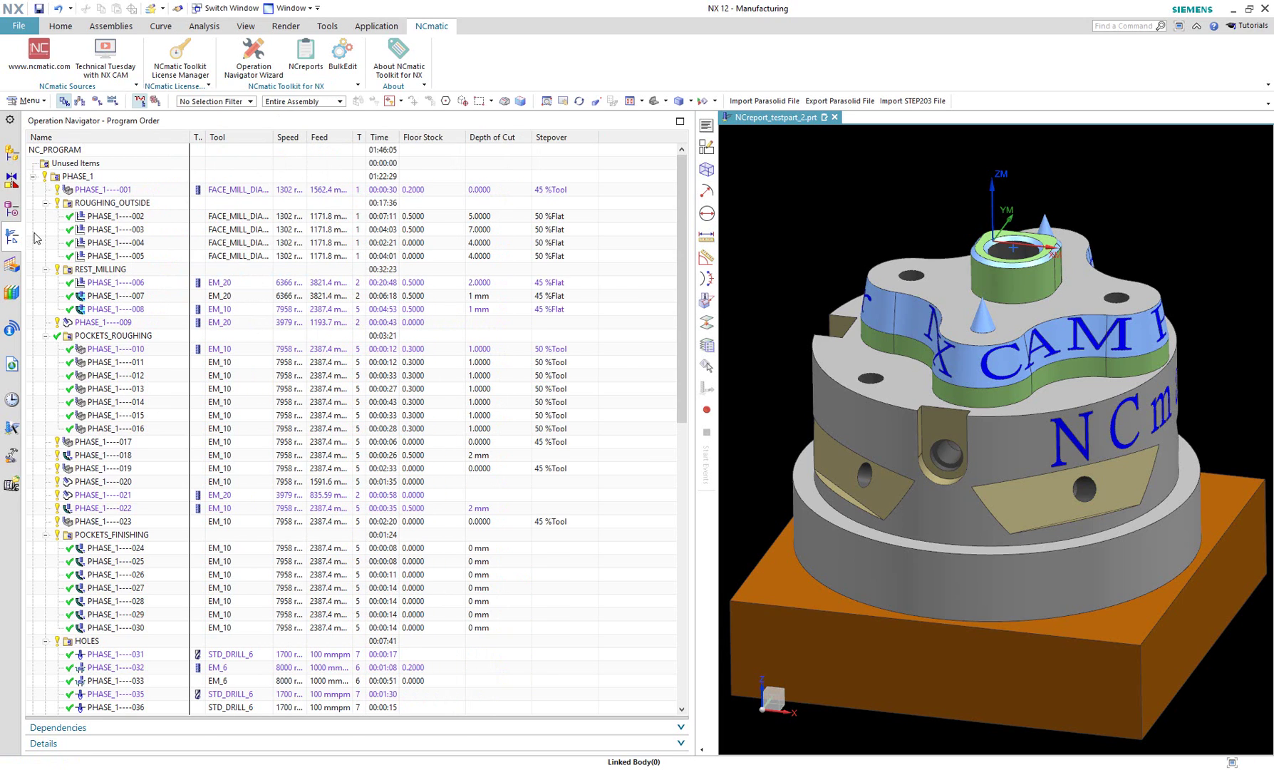
right_click(42, 231)
mouse_move(90, 435)
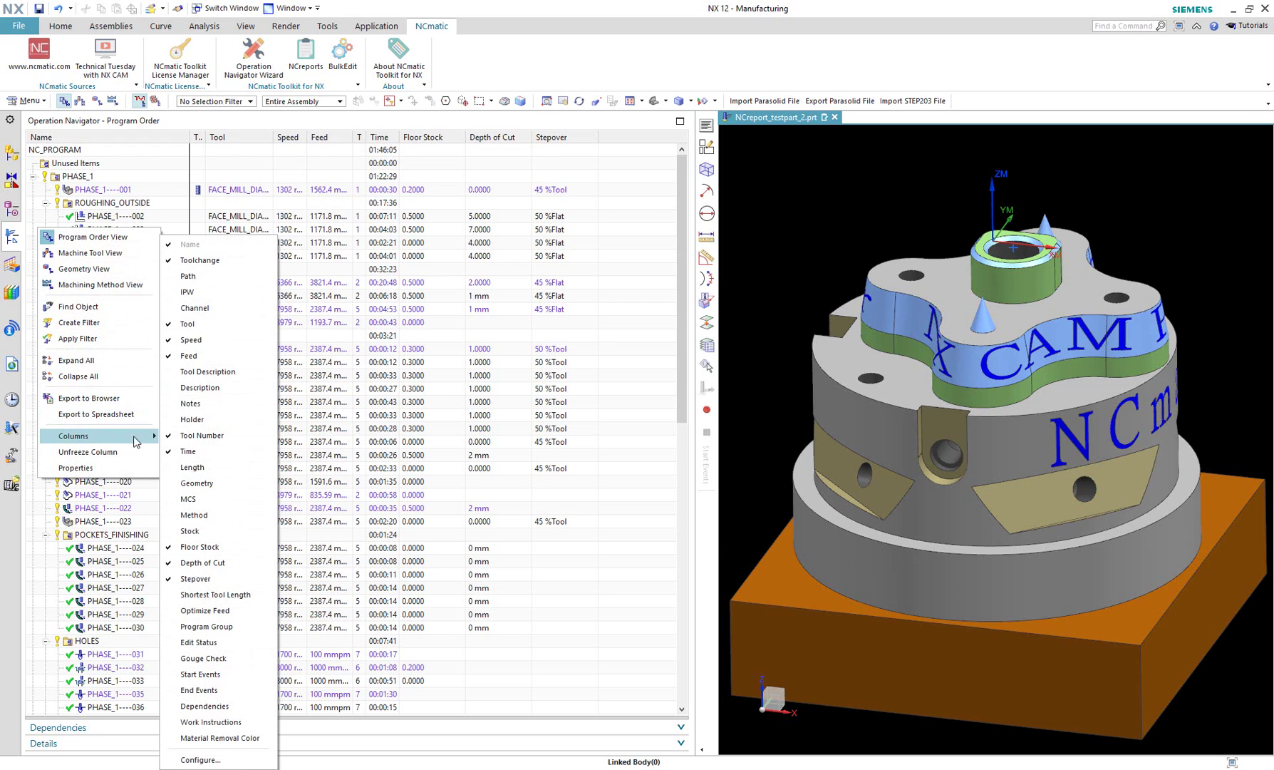
click(88, 398)
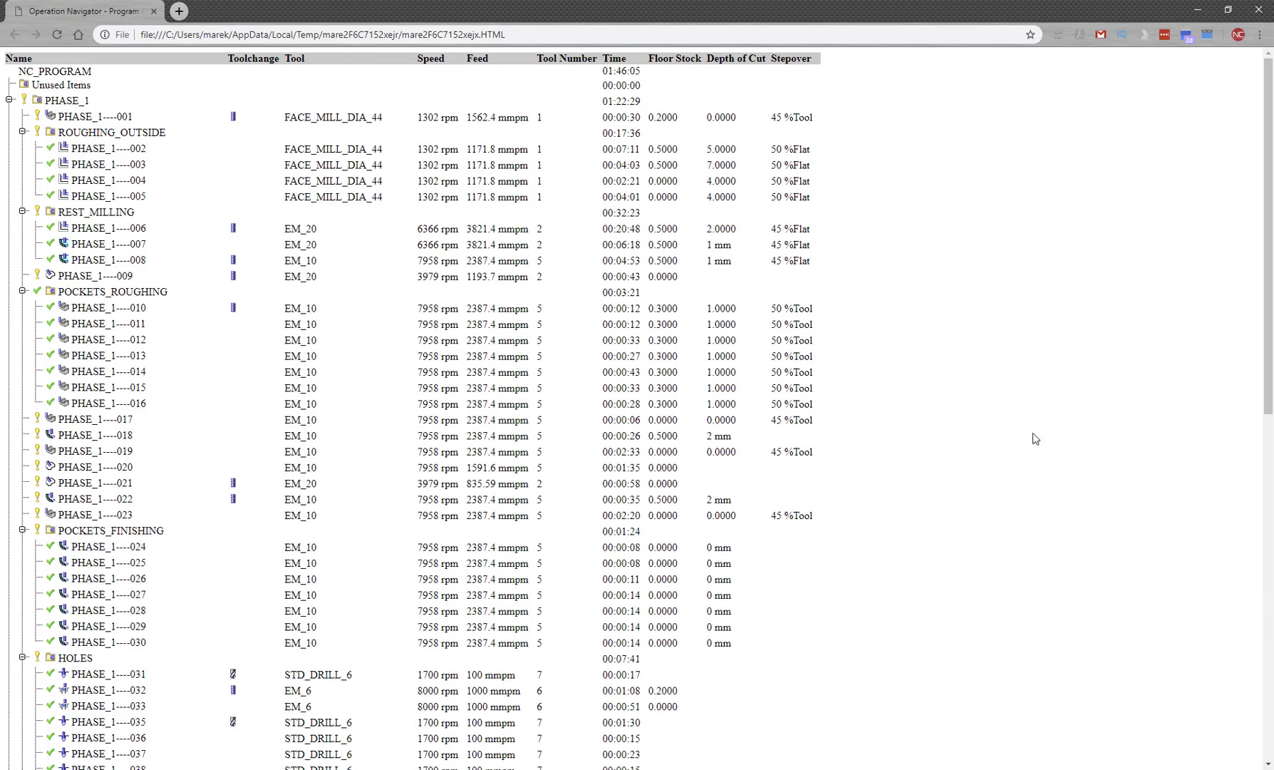
mouse_move(1270, 179)
mouse_down()
mouse_move(1269, 338)
mouse_move(1270, 157)
mouse_up()
click(1263, 10)
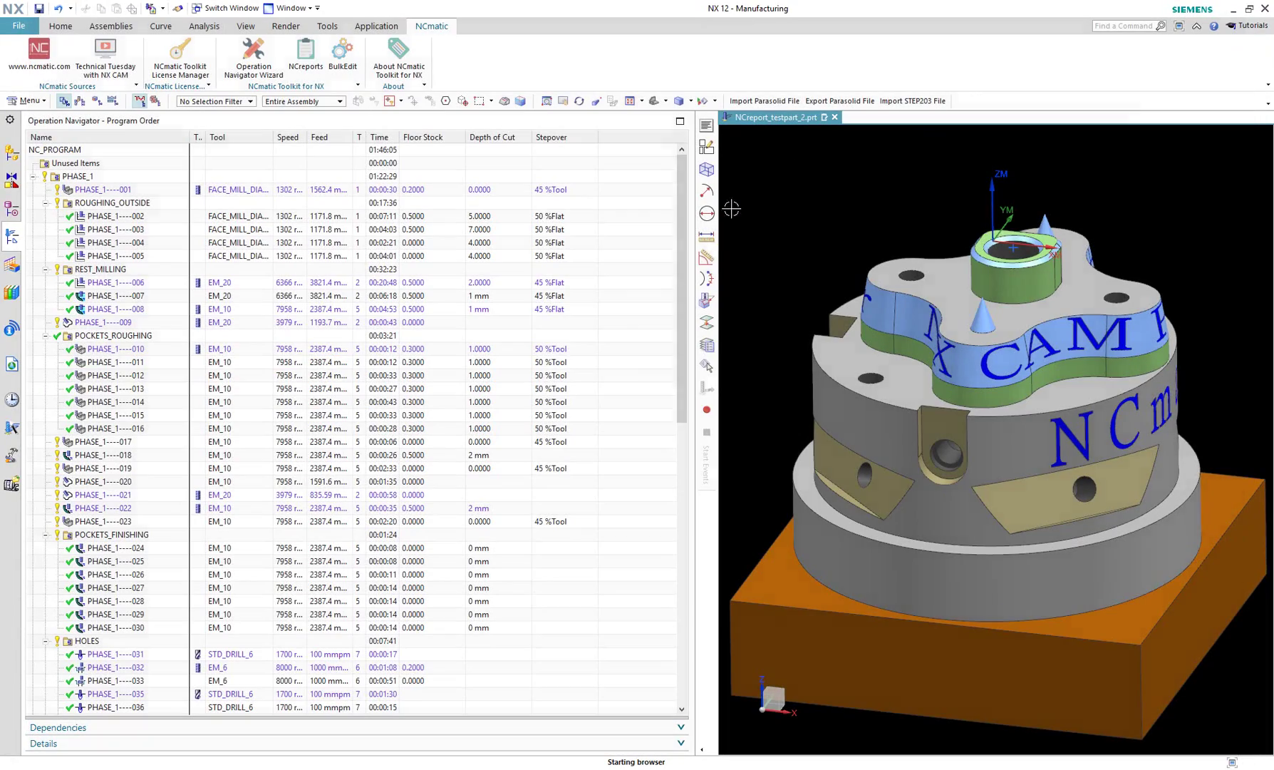
Generate the HTML Program Sheet shop documentation for the ROUGHING_OUTSIDE group.
click(60, 25)
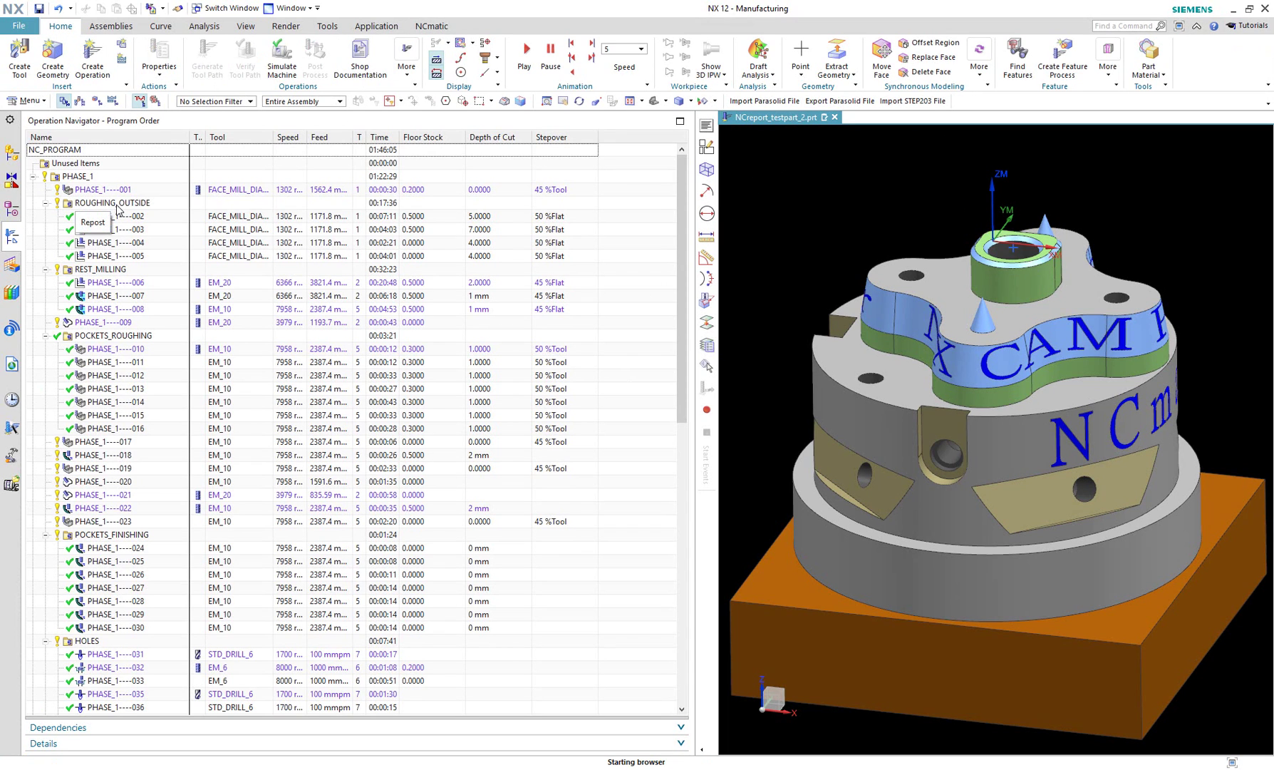
click(117, 203)
click(360, 65)
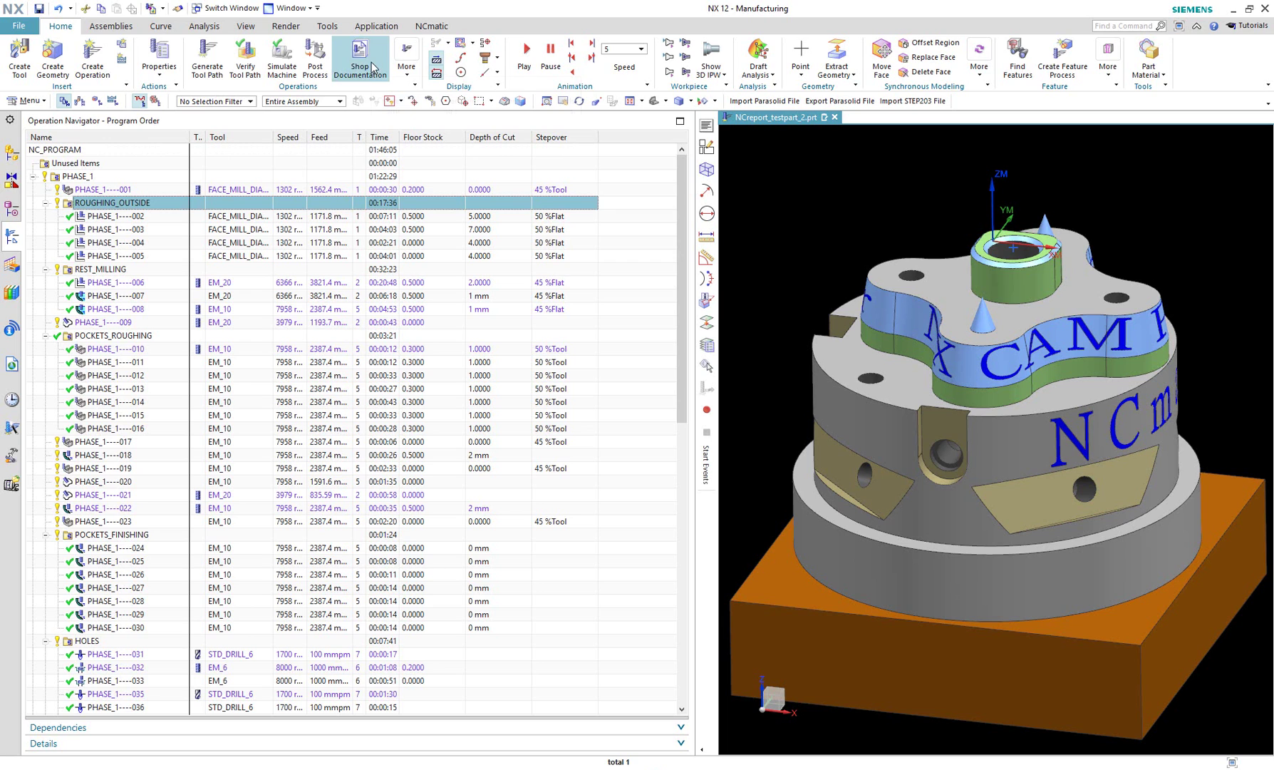
click(206, 362)
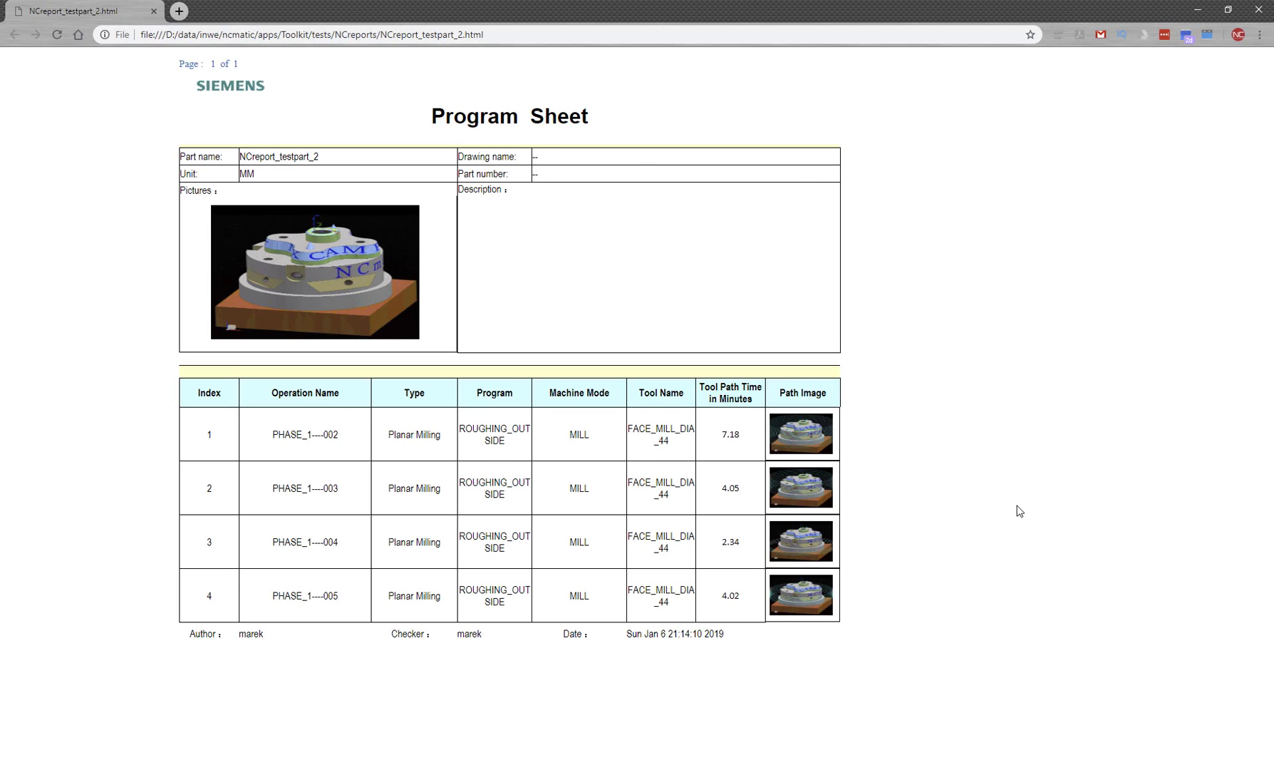
ctrl+scroll(1019, 511, up, 1)
ctrl+scroll(1018, 511, up, 1)
scroll(1019, 511, down, 1)
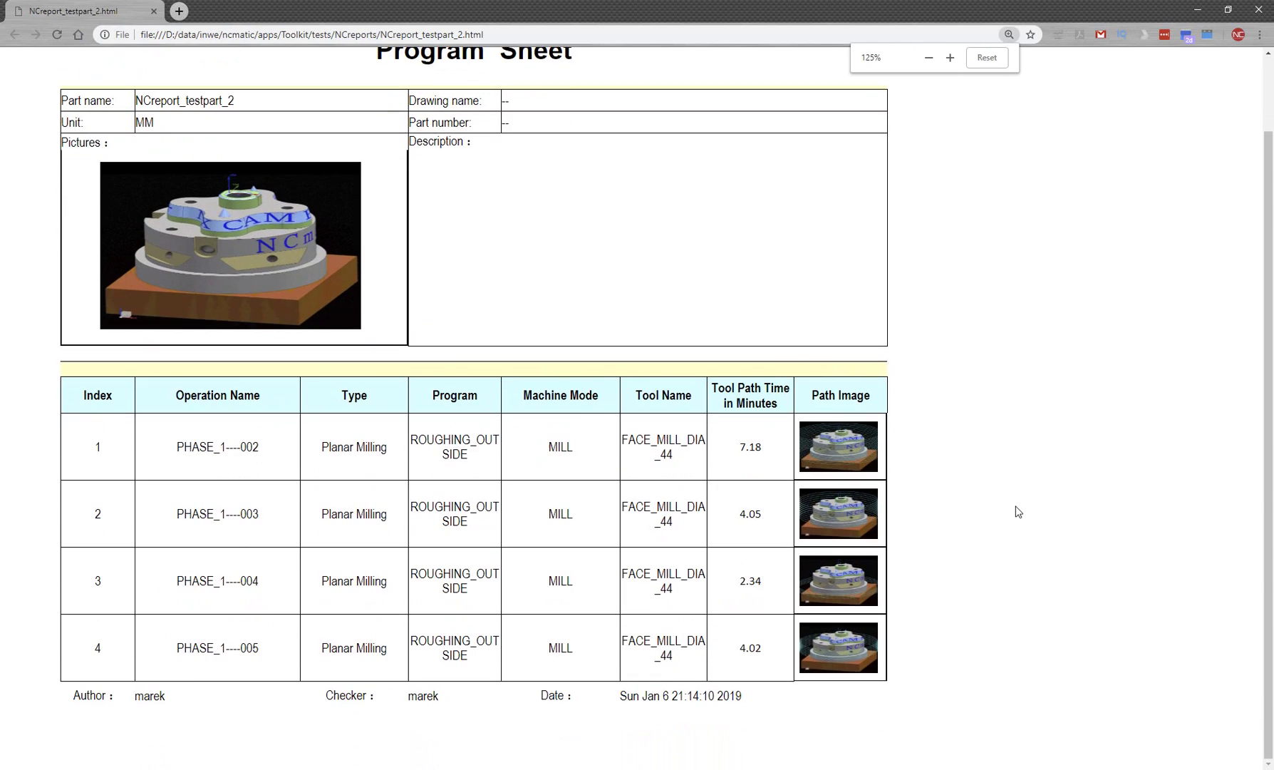
ctrl+scroll(1019, 511, down, 1)
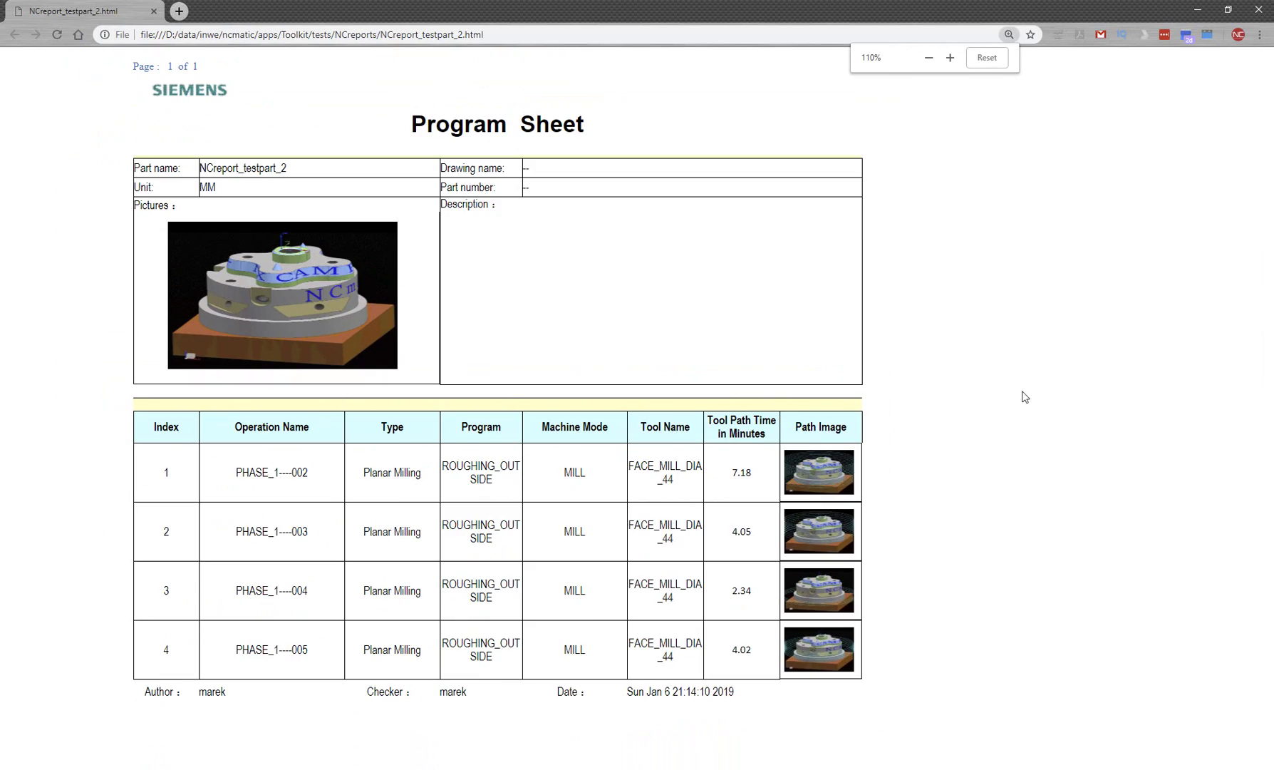
key(alt+Tab)
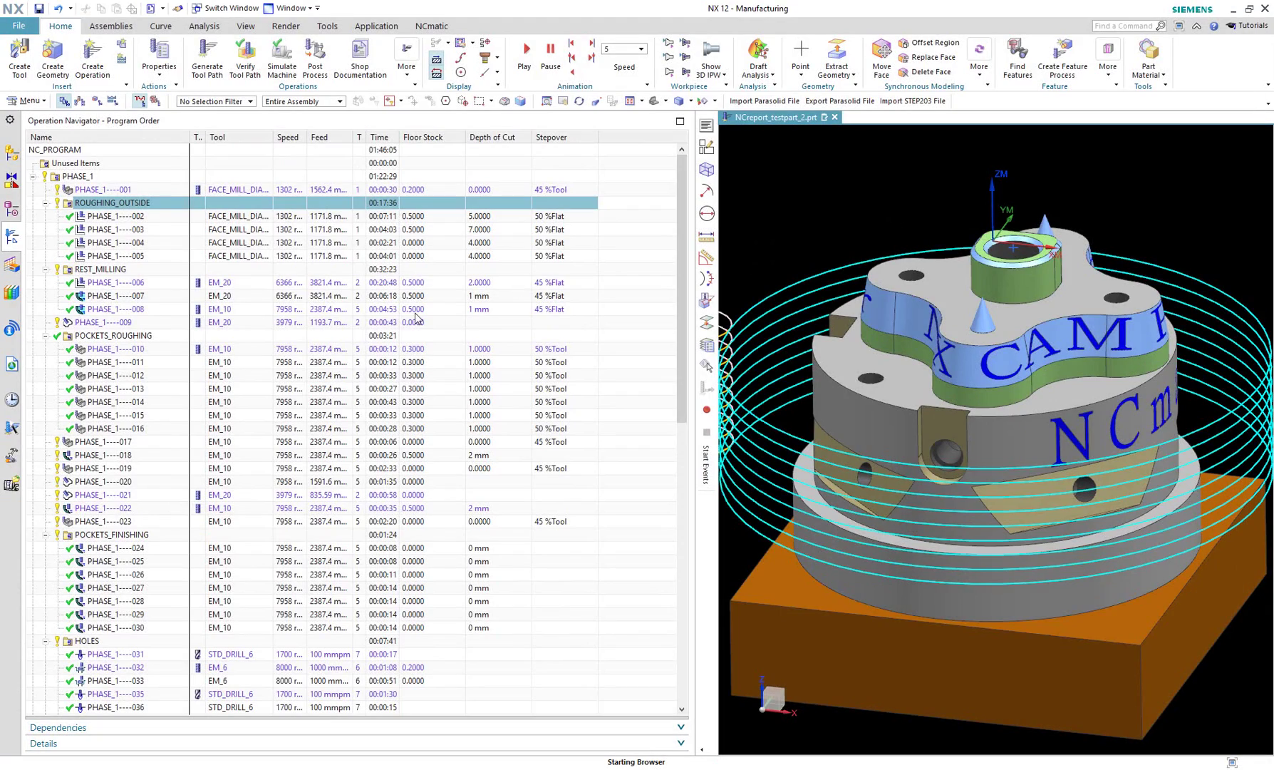
click(92, 59)
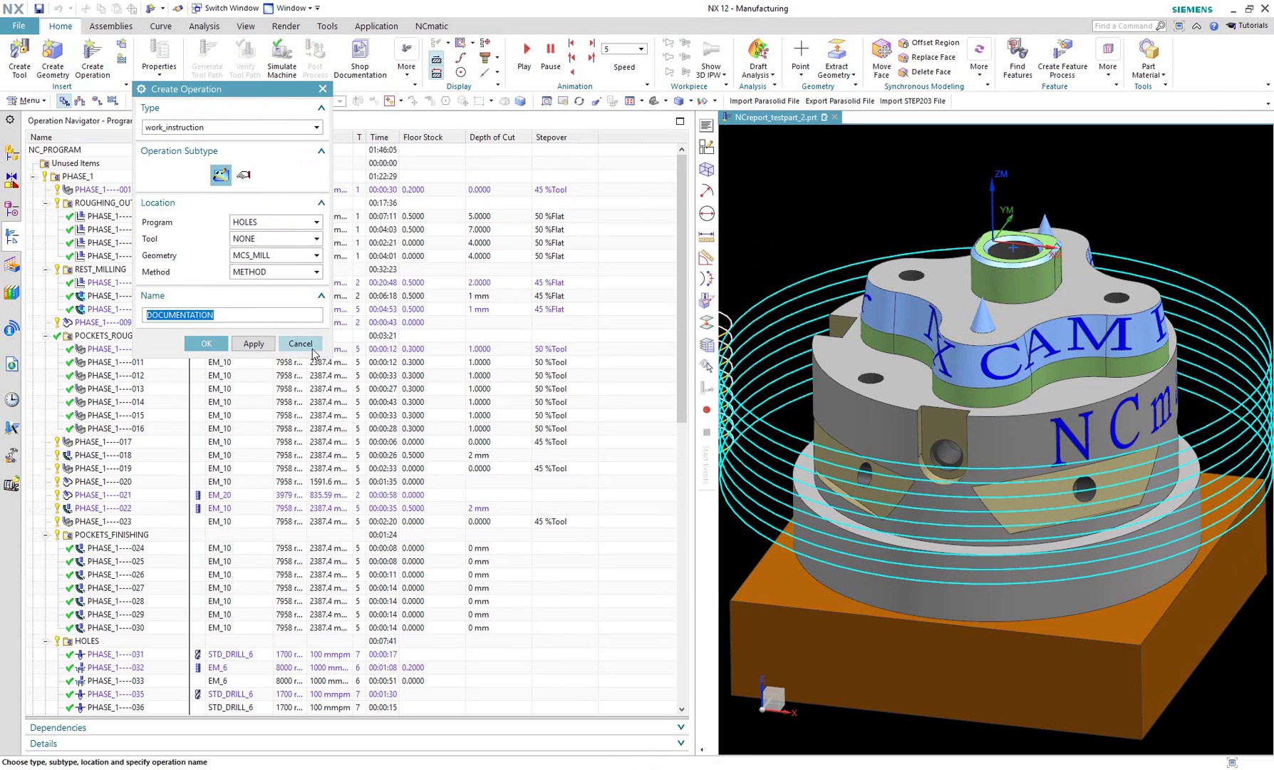
click(302, 342)
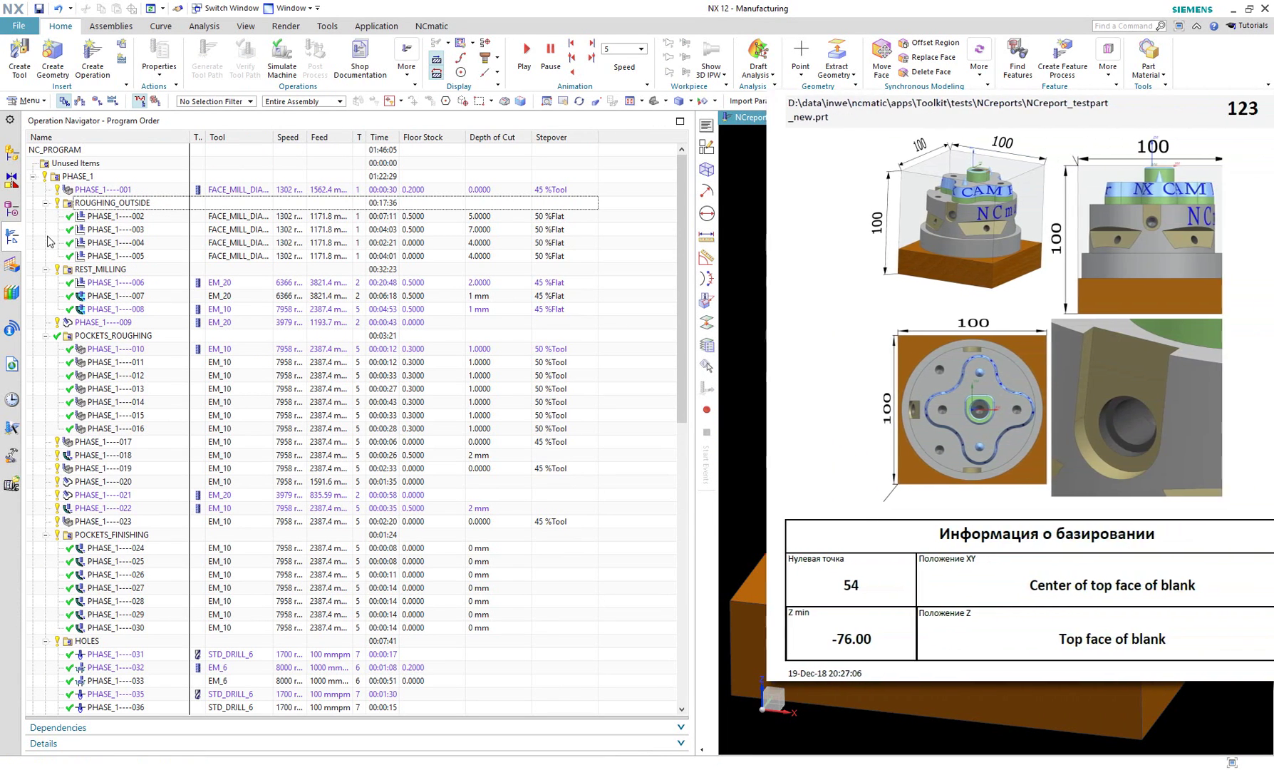
Open the NCreports settings from the NCmatic tab for PHASE_1.
click(431, 26)
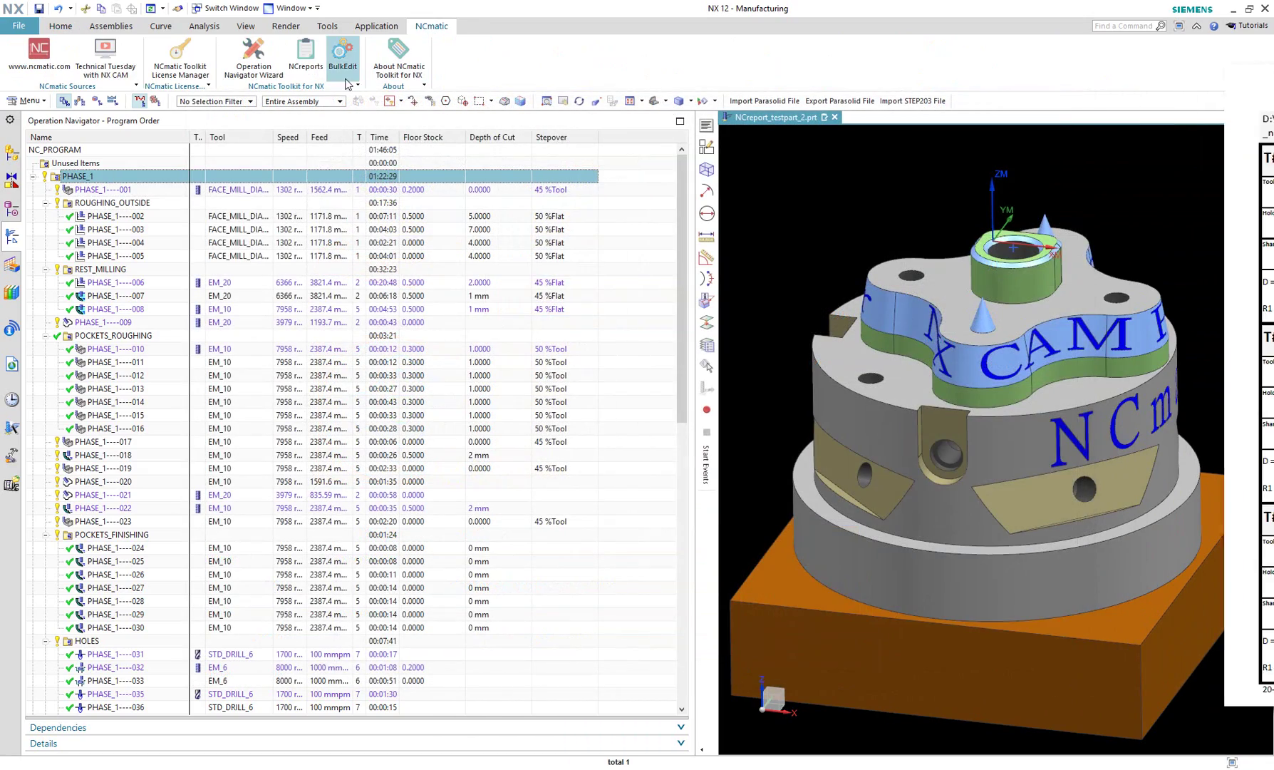
click(314, 58)
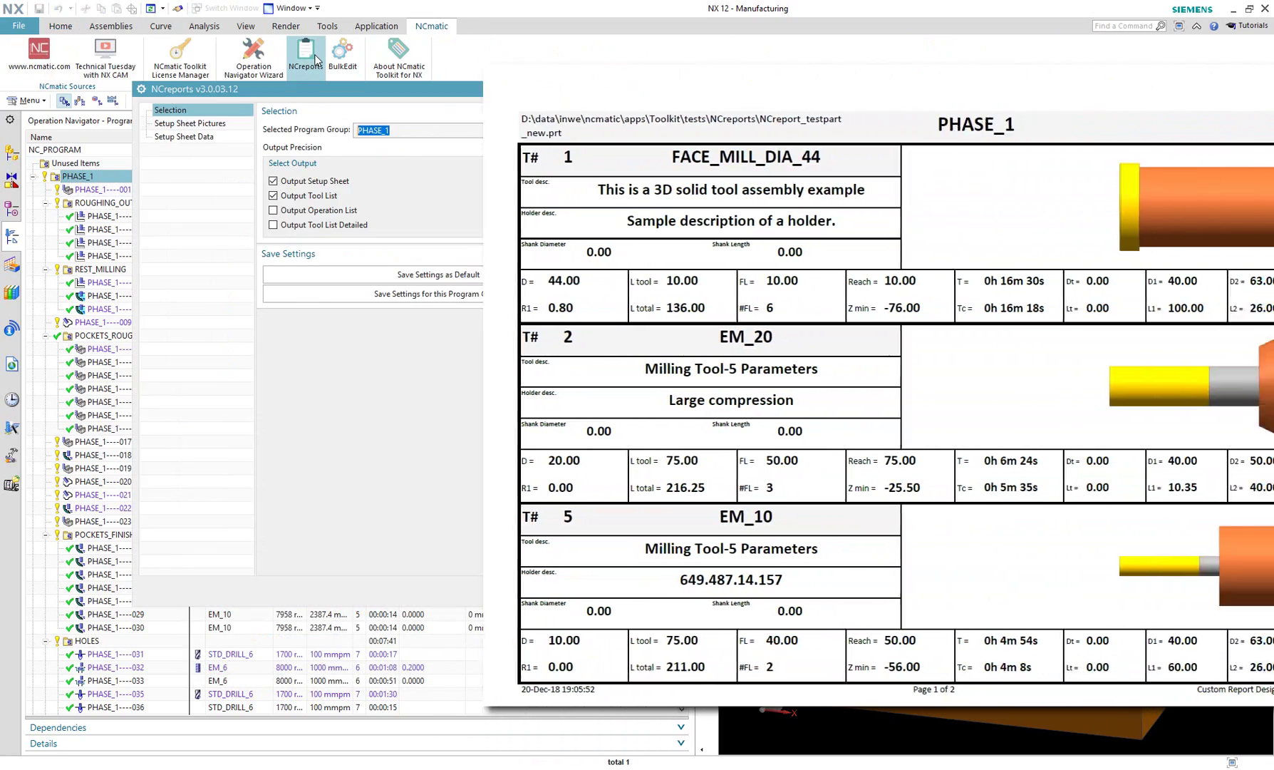